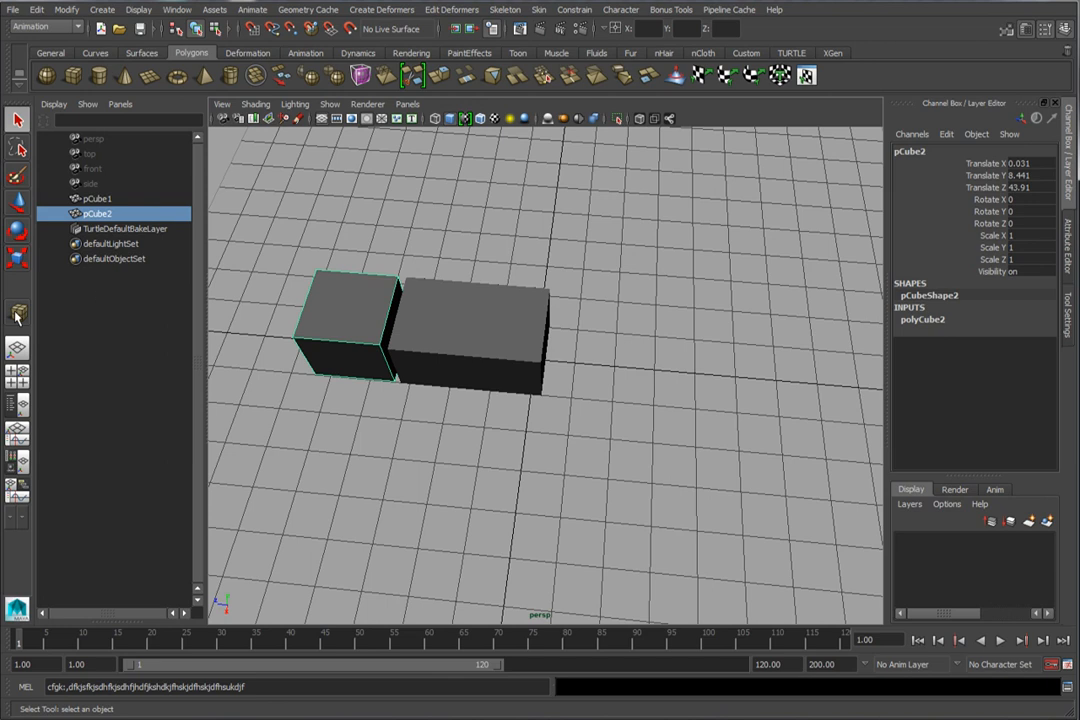
Step: Create a tall narrow box at the rear of the foot block, raise it and tilt it about 18.6 degrees around X
left_click_drag(571, 357, 524, 297)
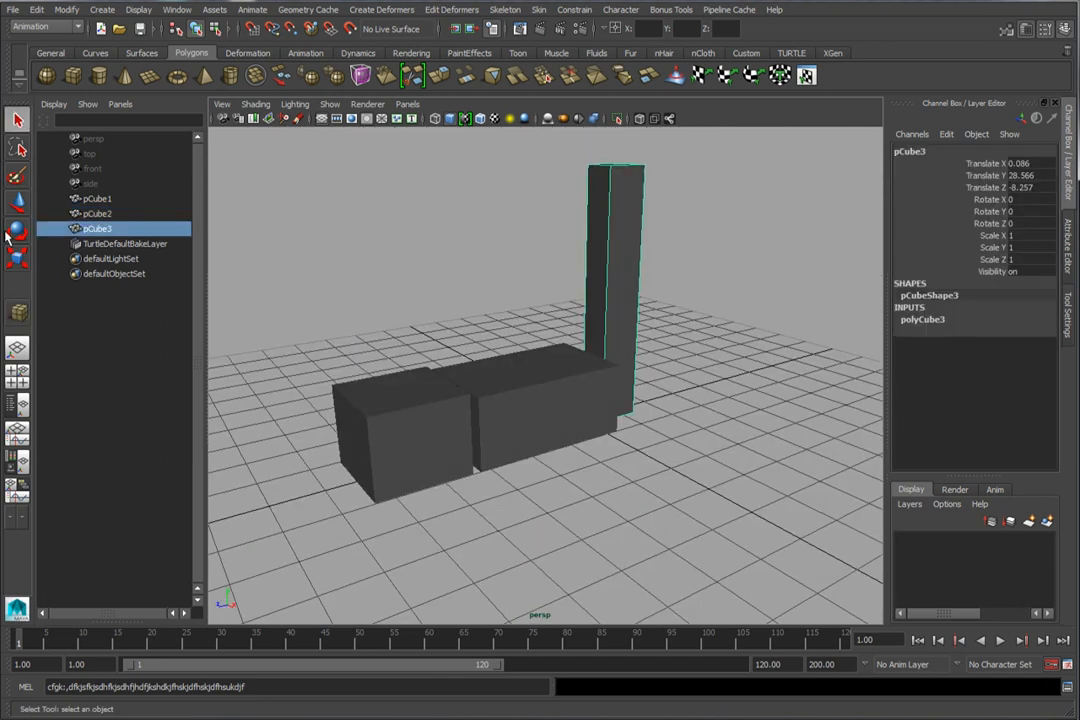
left_click(17, 203)
left_click_drag(632, 340, 469, 347, "alt")
key("e")
left_click_drag(304, 299, 430, 366, "alt")
key("ctrl+z")
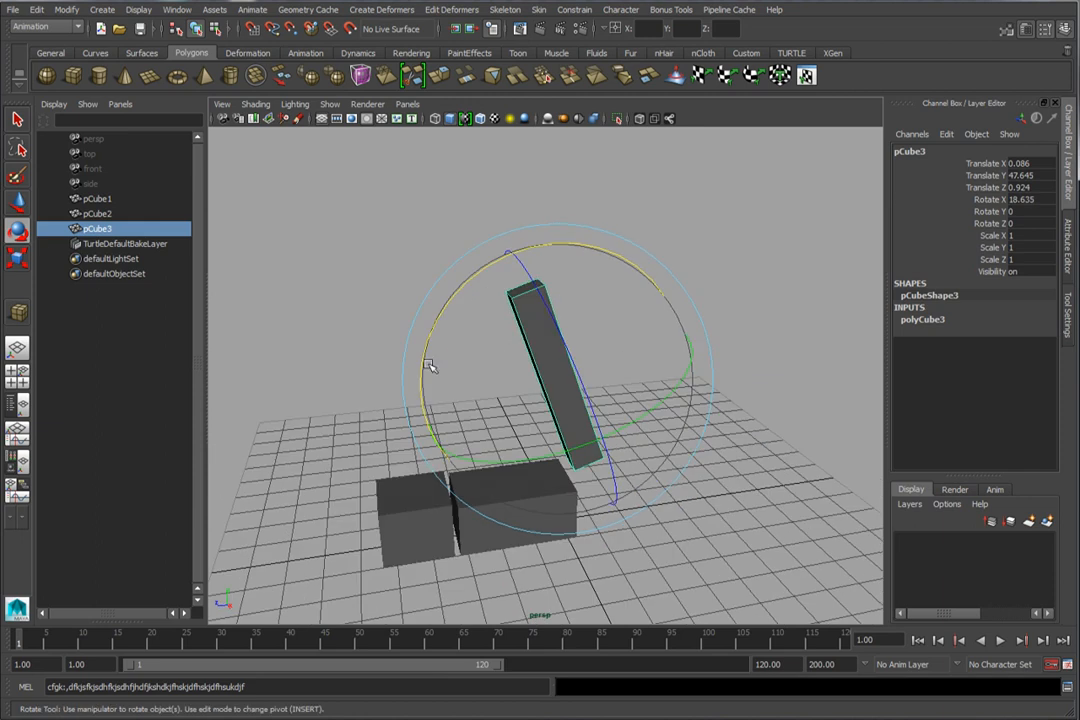
Step: Duplicate the tilted box, raise the copy above it to about Y 107.7 and rotate it to about -17.3 degrees in X
key("w")
left_click_drag(550, 350, 581, 415, "alt")
key("ctrl+d")
left_click_drag(566, 357, 560, 123)
key("r")
left_click_drag(412, 335, 477, 296, "alt")
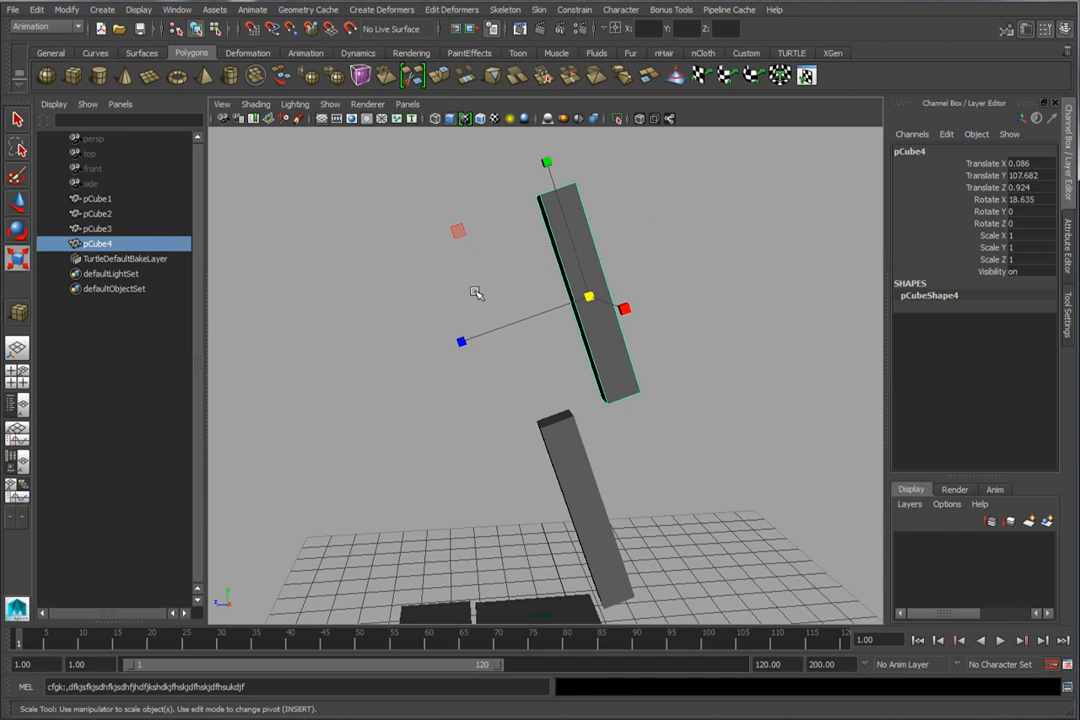
key("e")
left_click_drag(470, 229, 588, 493)
Step: Reshape the foot block by moving its rear vertices so the top slopes up to a raised heel, and return to object selection
left_click(552, 484)
left_click(18, 203)
left_click(412, 284)
left_click_drag(412, 284, 528, 412, "alt")
key("F8")
left_click_drag(552, 362, 548, 328)
left_click_drag(632, 506, 506, 393)
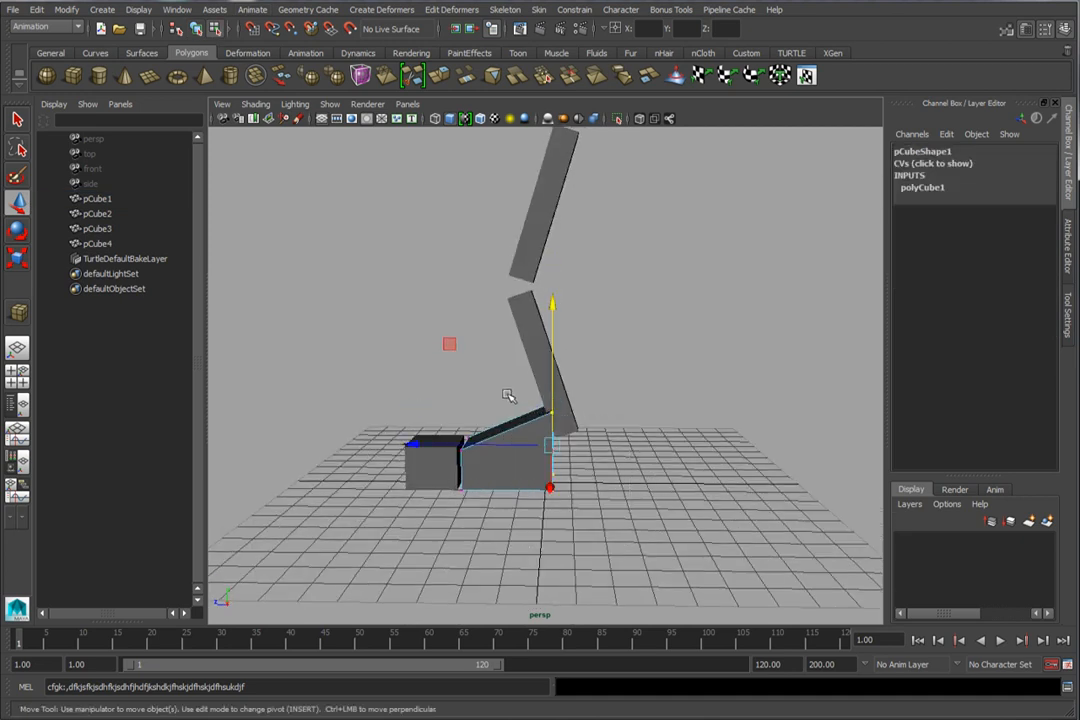
left_click_drag(515, 444, 499, 400)
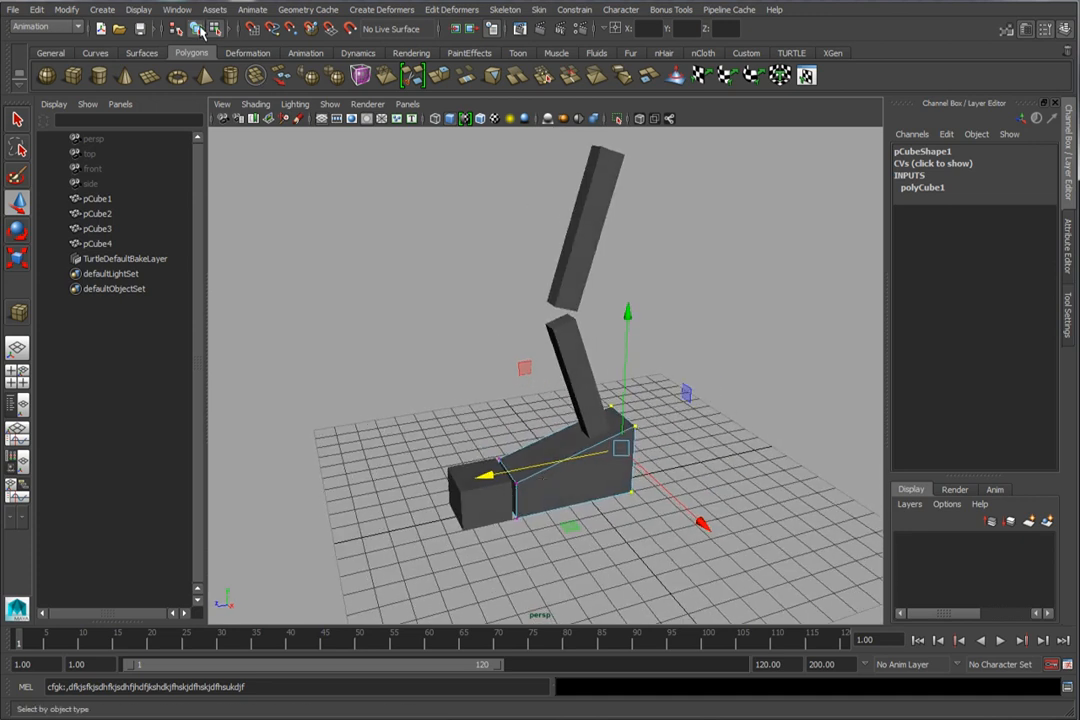
left_click(178, 28)
left_click(515, 341)
left_click_drag(704, 472, 428, 382, "alt")
Step: Rename the foot block pCube1 as m_Foot and the front block pCube2 as m_Toe
left_click(100, 199)
double_click(105, 201)
type("m_Foot")
key("Return")
left_click(100, 214)
double_click(106, 214)
type("m")
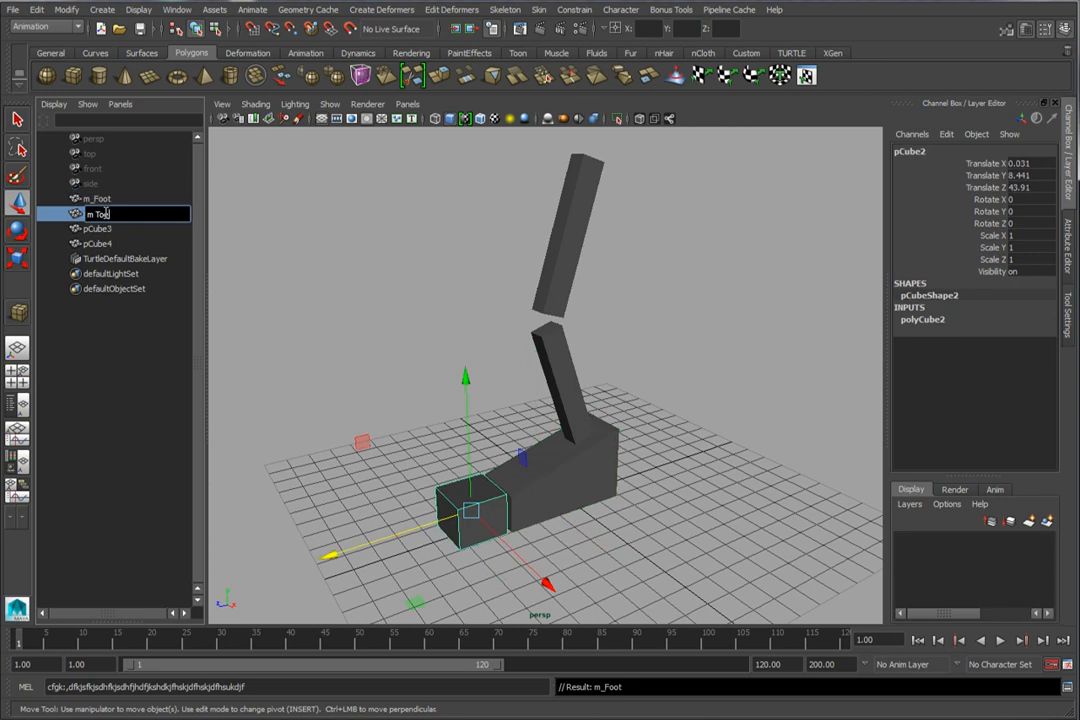
type("_Toe")
key("Return")
Step: Rename the lower leg box pCube3 as m_Lower_Leg and the upper box pCube4 as m_Upper_Leg
left_click(112, 229)
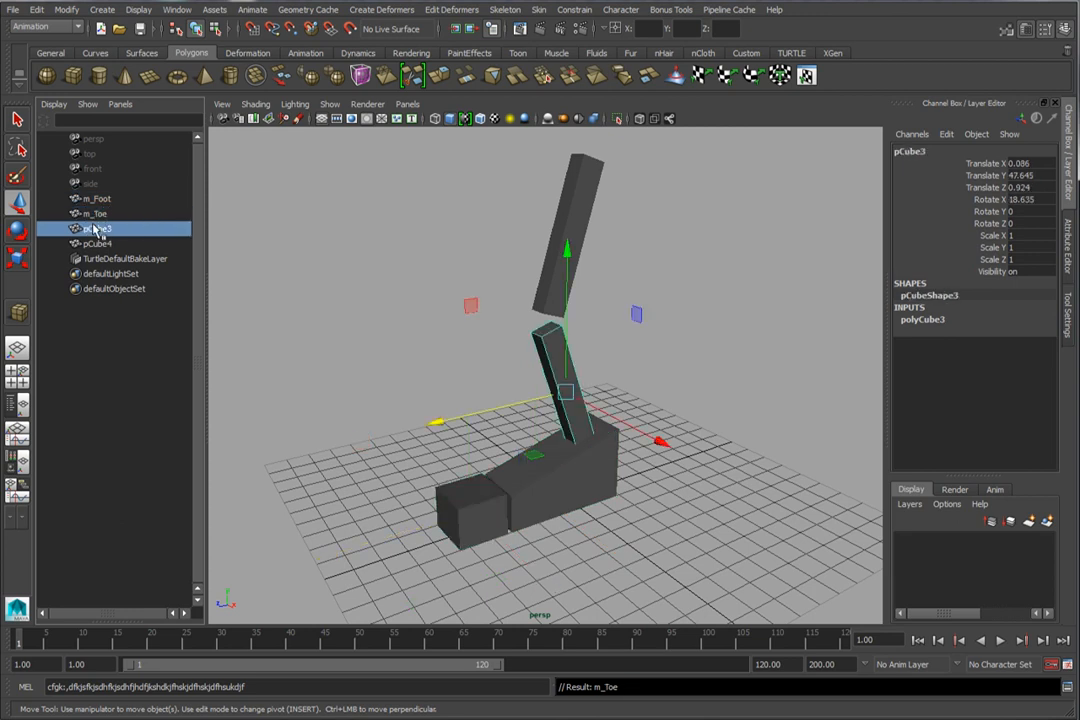
double_click(137, 231)
type("m Lower Leg")
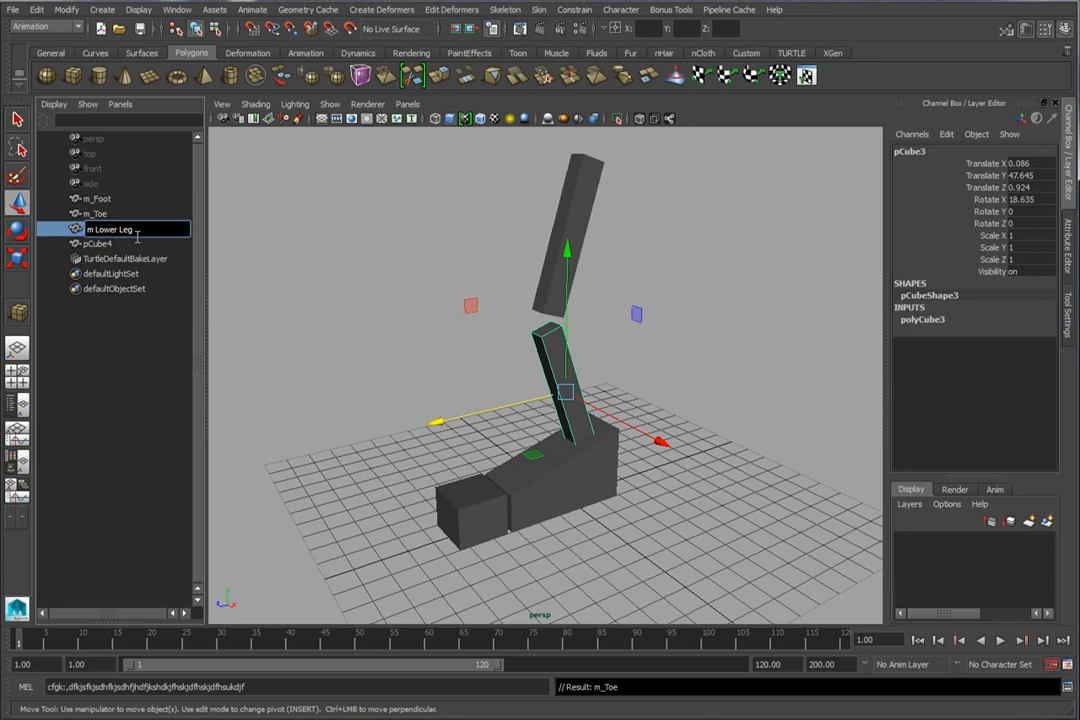
key("Return")
double_click(108, 245)
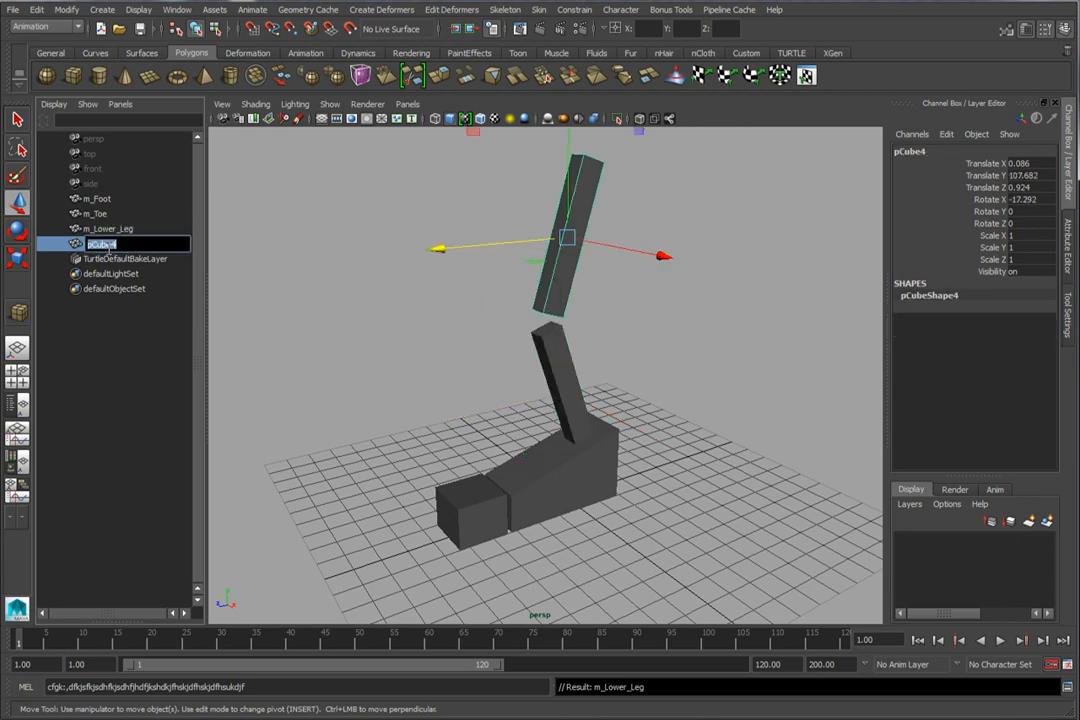
type("m_Upper_Leg")
key("Return")
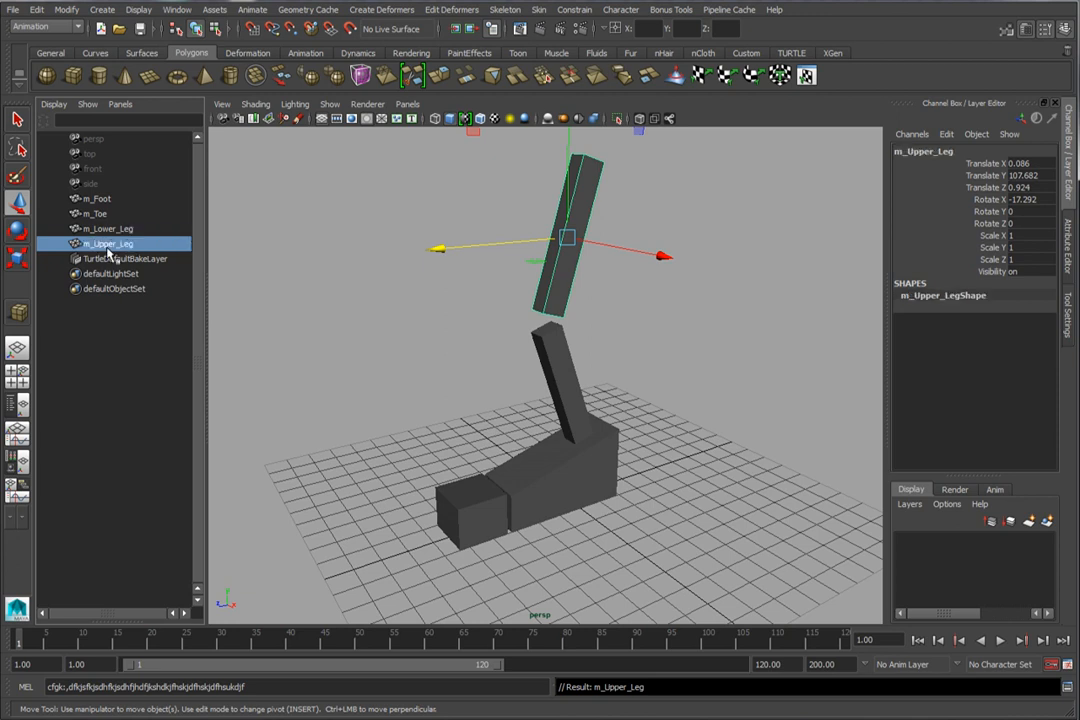
Step: Maximize the side view with the whole leg in frame and enable X-Ray Joints
left_click_drag(338, 250, 441, 390, "alt")
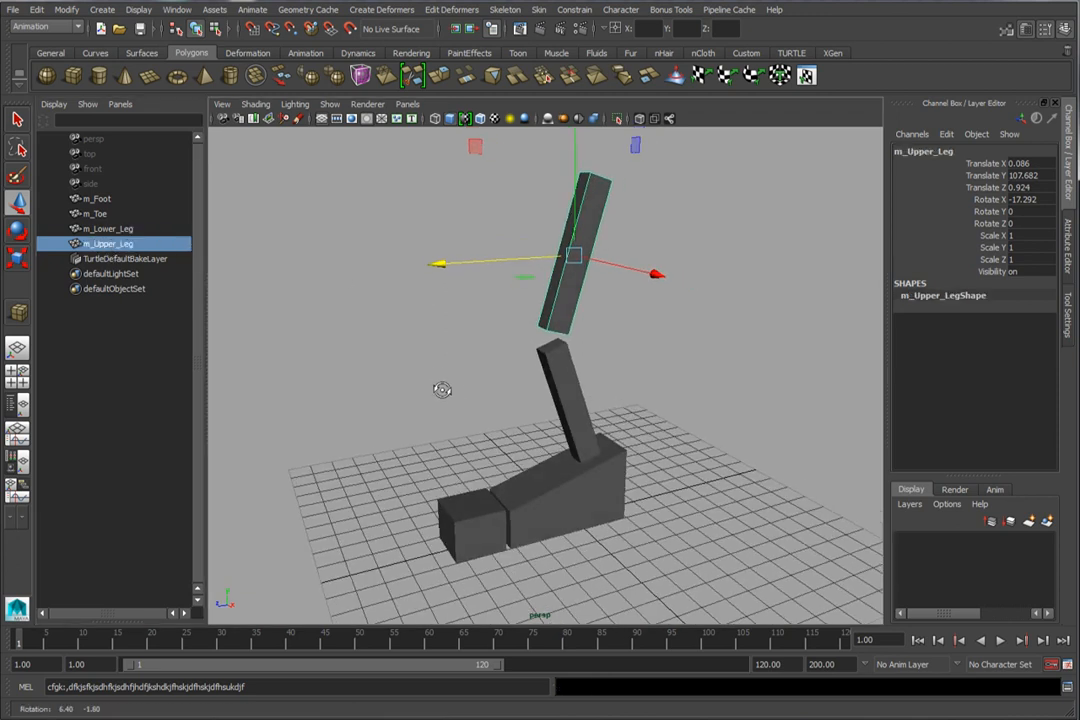
left_click_drag(391, 332, 468, 419, "alt")
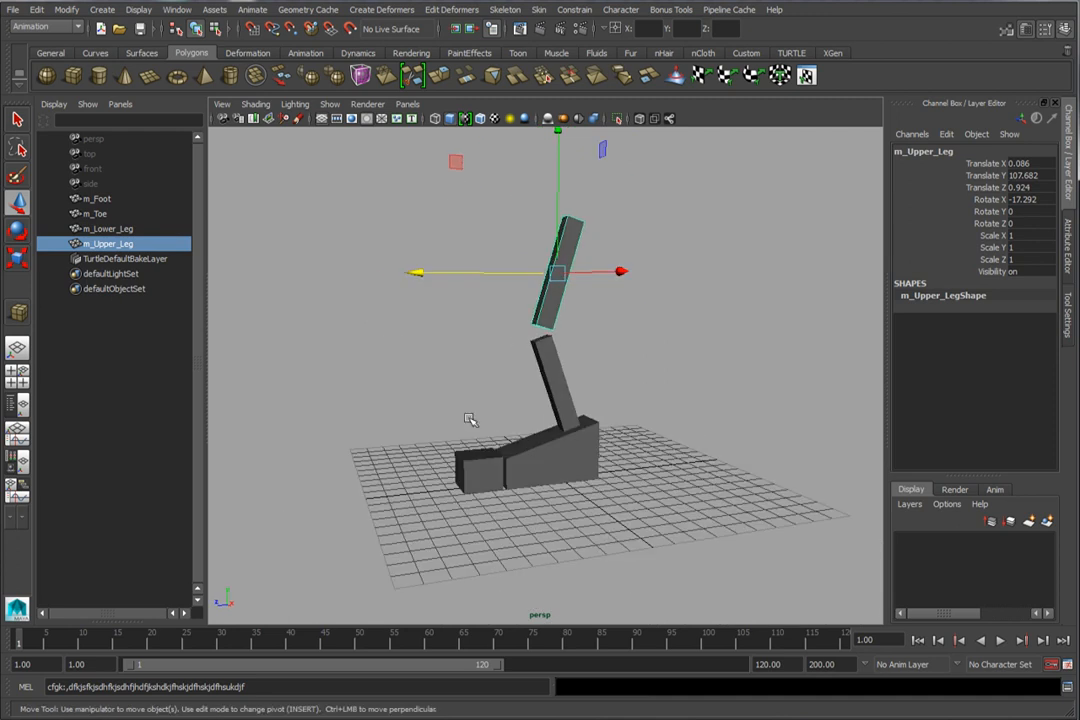
left_click(22, 378)
key("space")
scroll(555, 340, "down", 10)
middle_click_drag(490, 266, 499, 465, "alt")
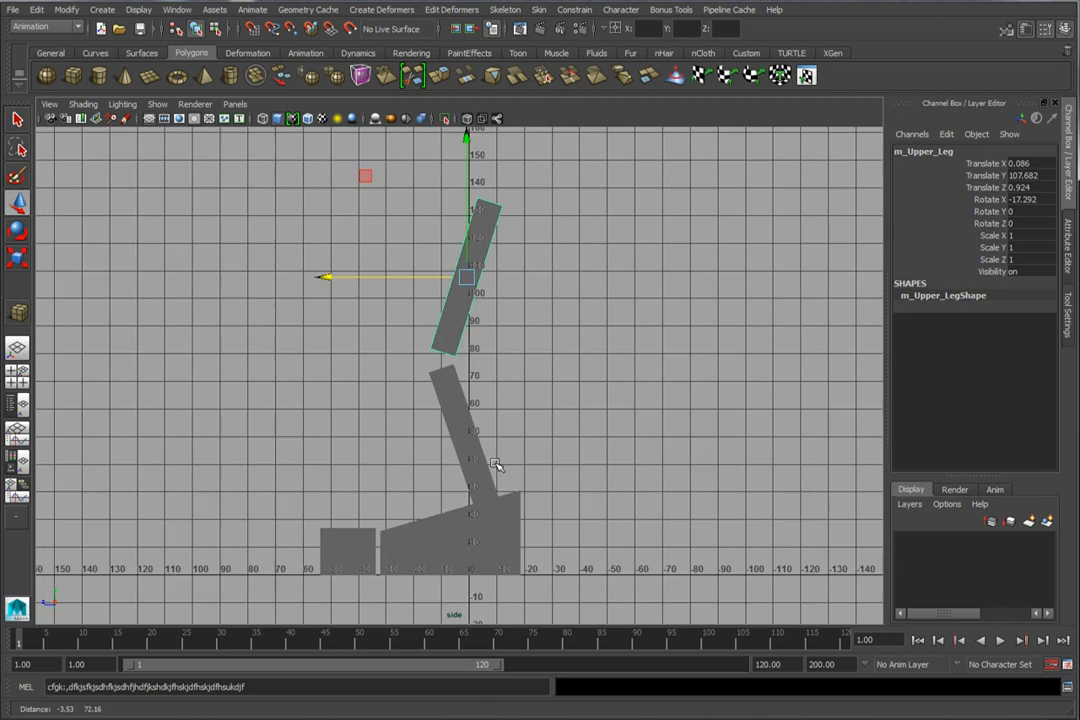
left_click(83, 104)
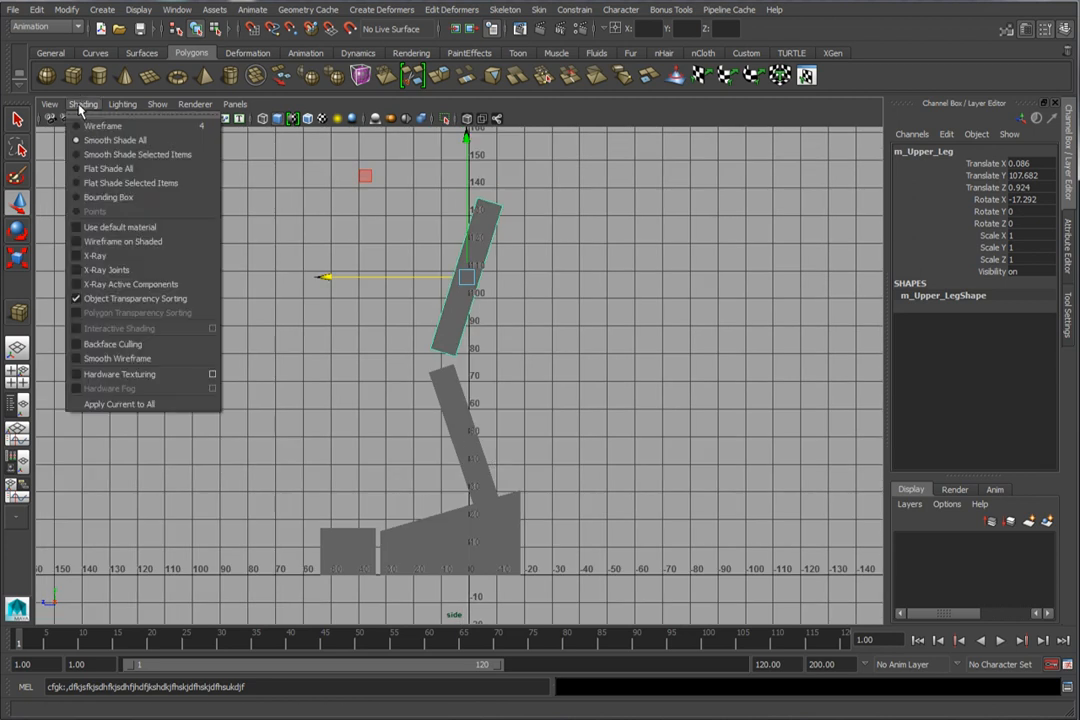
left_click(119, 269)
Step: Use the Joint Tool to place joints at the top of the upper leg, the knee gap and the ankle
middle_click_drag(351, 365, 348, 338, "alt")
left_click(506, 12)
left_click(522, 31)
middle_click_drag(480, 200, 486, 192, "alt")
left_click(493, 174)
left_click(446, 327)
left_click(441, 325)
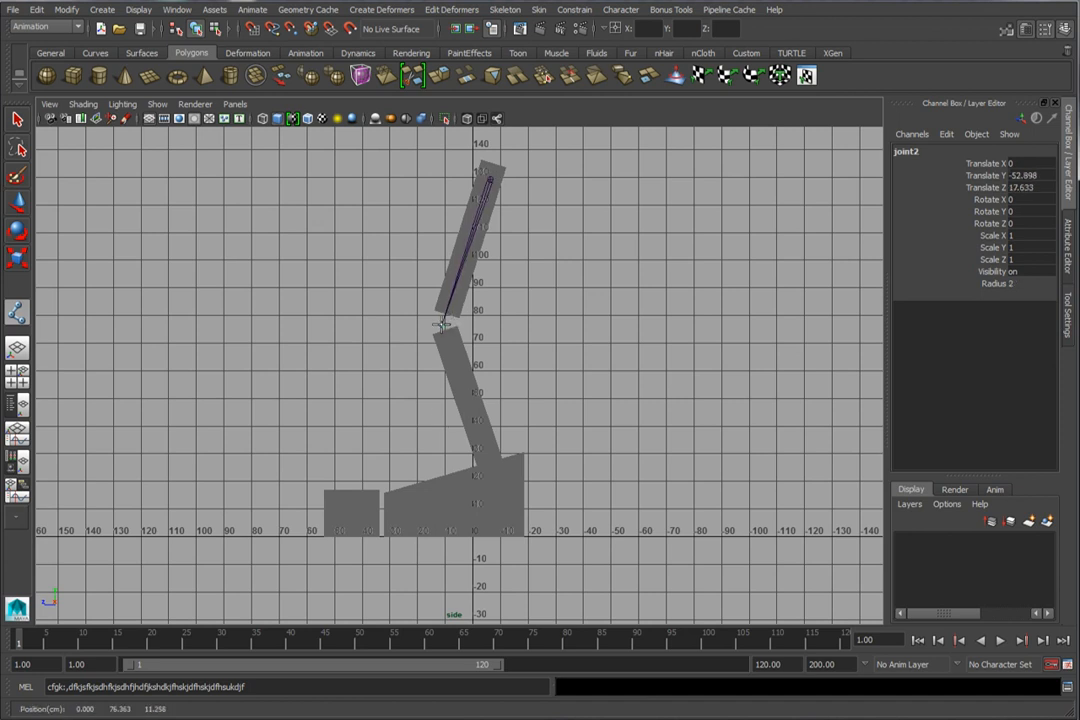
left_click(494, 474)
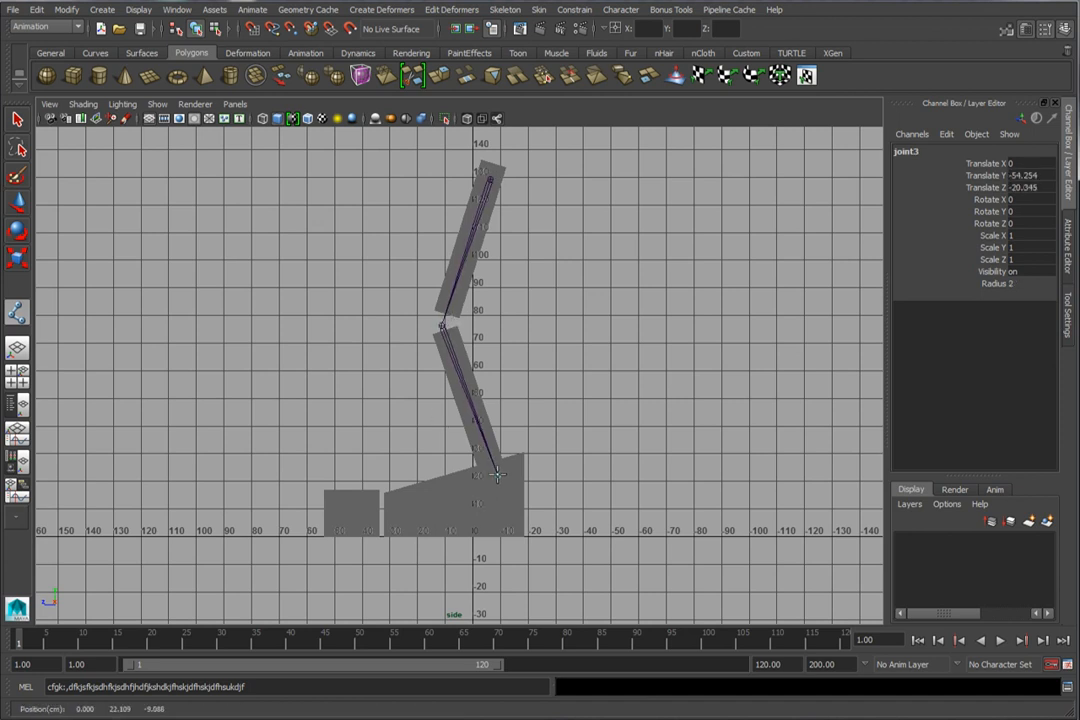
Step: Extend the joint chain to the gap between foot and toe and to the toe tip, and finish the chain
left_click(388, 524)
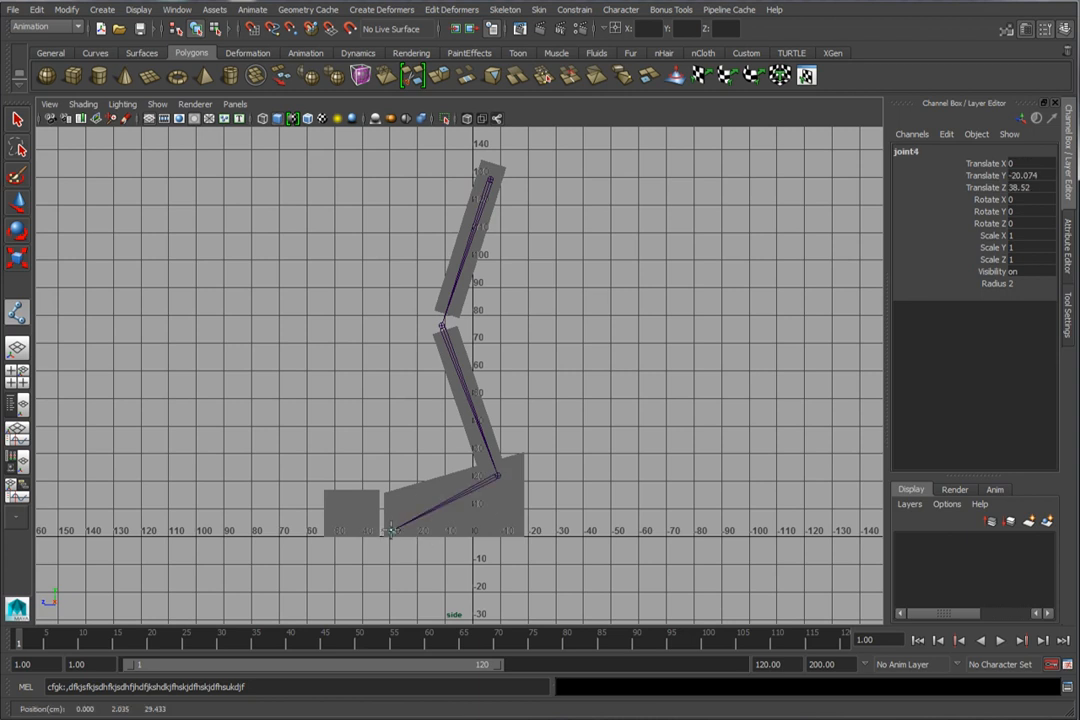
left_click_drag(324, 534, 330, 521)
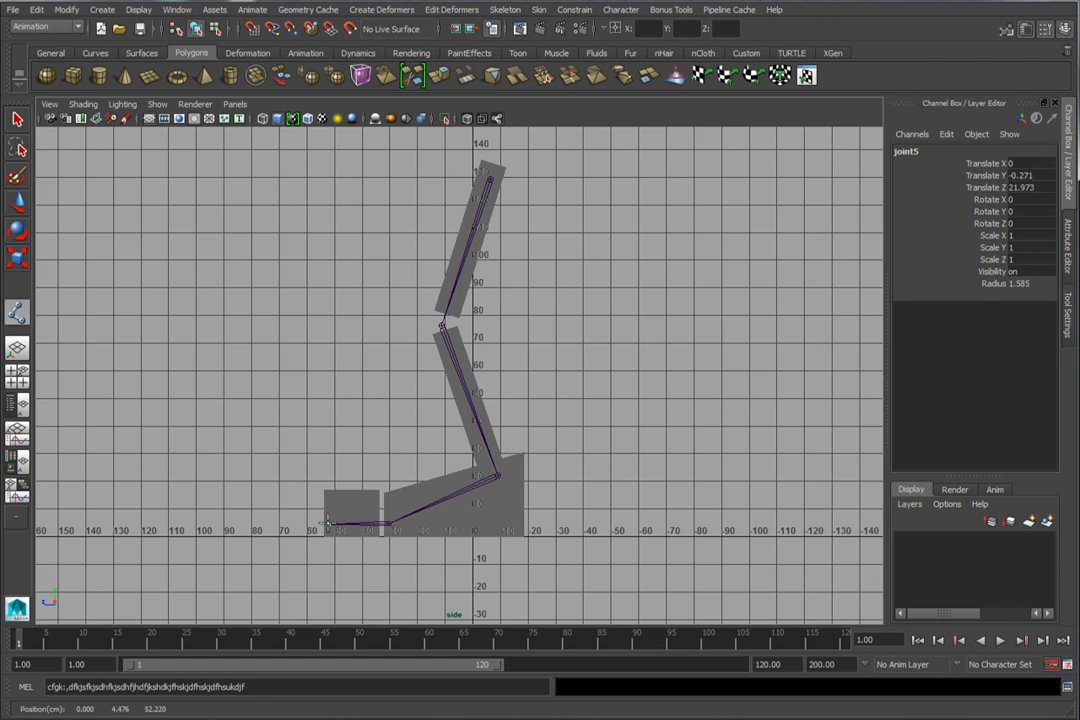
key("Return")
left_click(19, 126)
Step: Switch to a layout showing the Outliner beside the perspective view, with the leg in view
middle_click_drag(466, 437, 476, 439, "alt")
key("space")
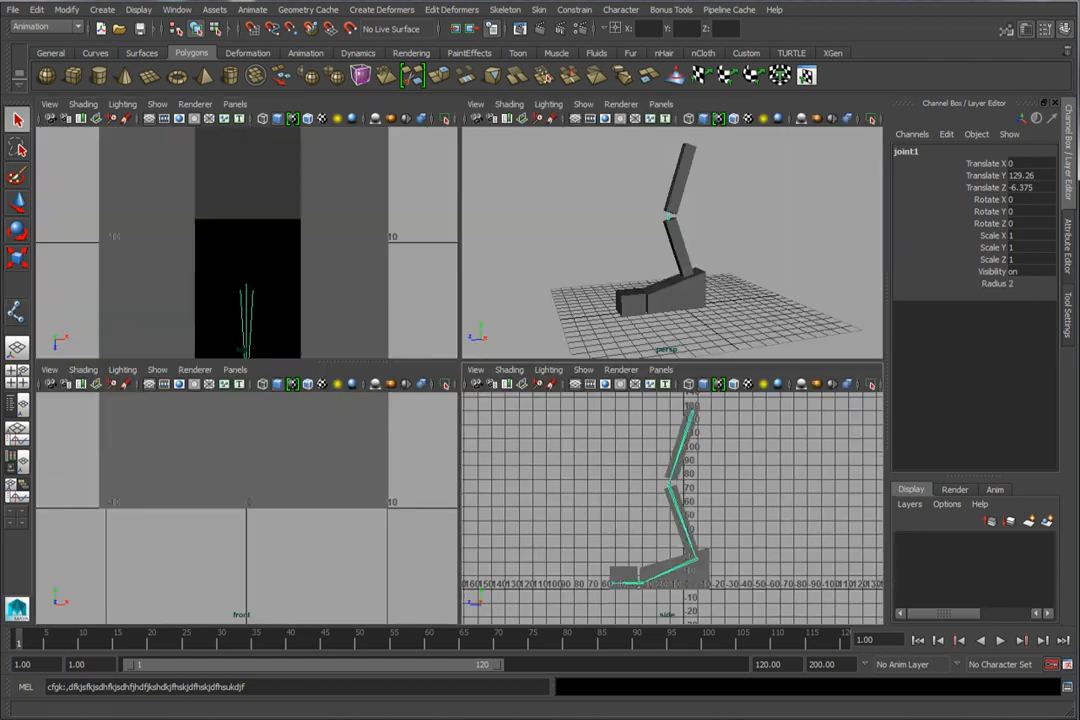
left_click(12, 403)
left_click_drag(207, 313, 500, 336)
middle_click_drag(764, 356, 708, 362, "alt")
scroll(701, 364, "up", 6)
scroll(697, 374, "down", 2)
left_click_drag(696, 370, 630, 384, "alt")
Step: Enable X-Ray Joints in the perspective view, narrow the Outliner and frame the whole leg
left_click(547, 107)
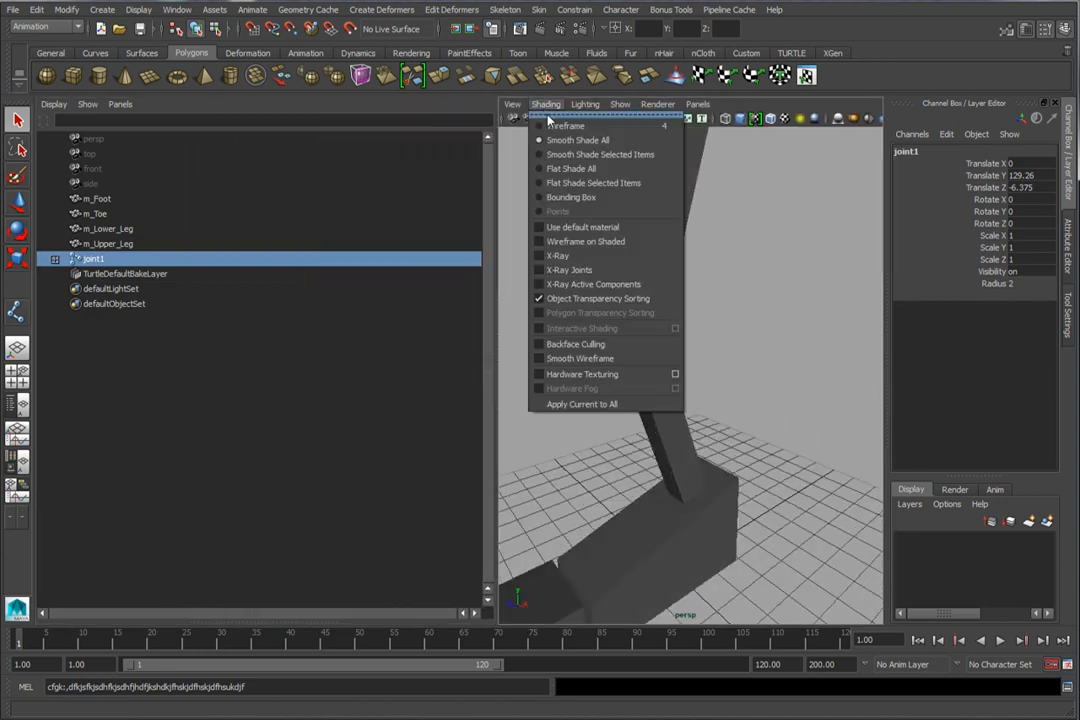
left_click(566, 270)
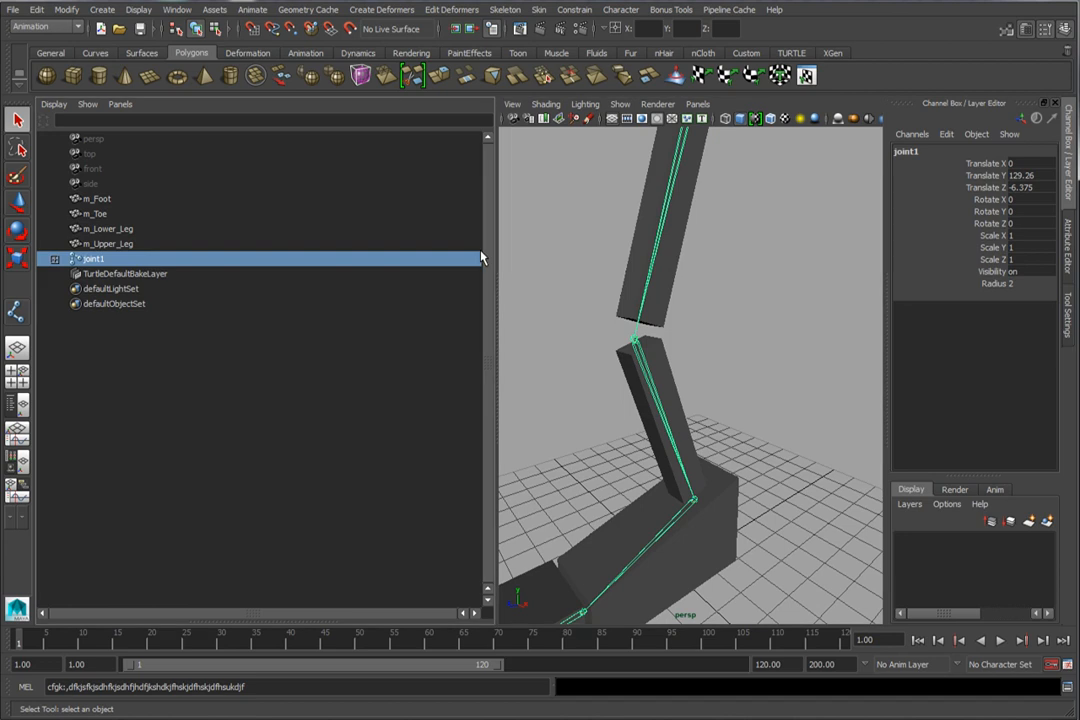
key("a")
left_click_drag(493, 371, 270, 371)
scroll(560, 407, "up", 3)
scroll(552, 395, "down", 4)
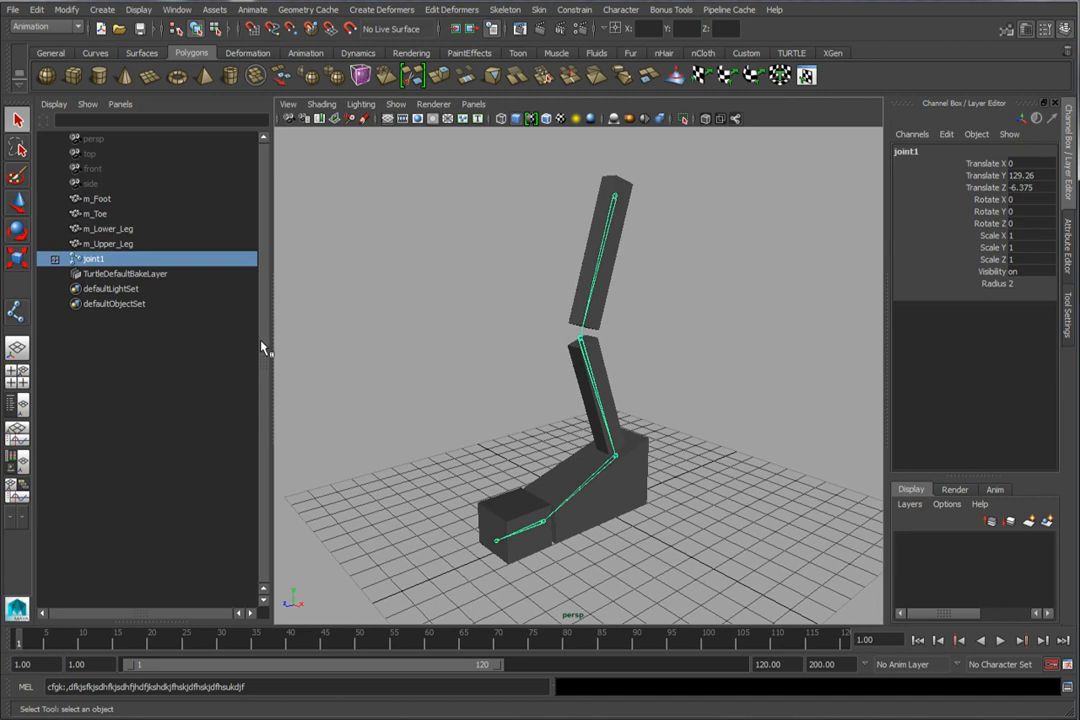
Step: Expand the joint hierarchy and rename joint1 as upperLEg and joint2 as LowerLEg
left_click(55, 259)
double_click(100, 259)
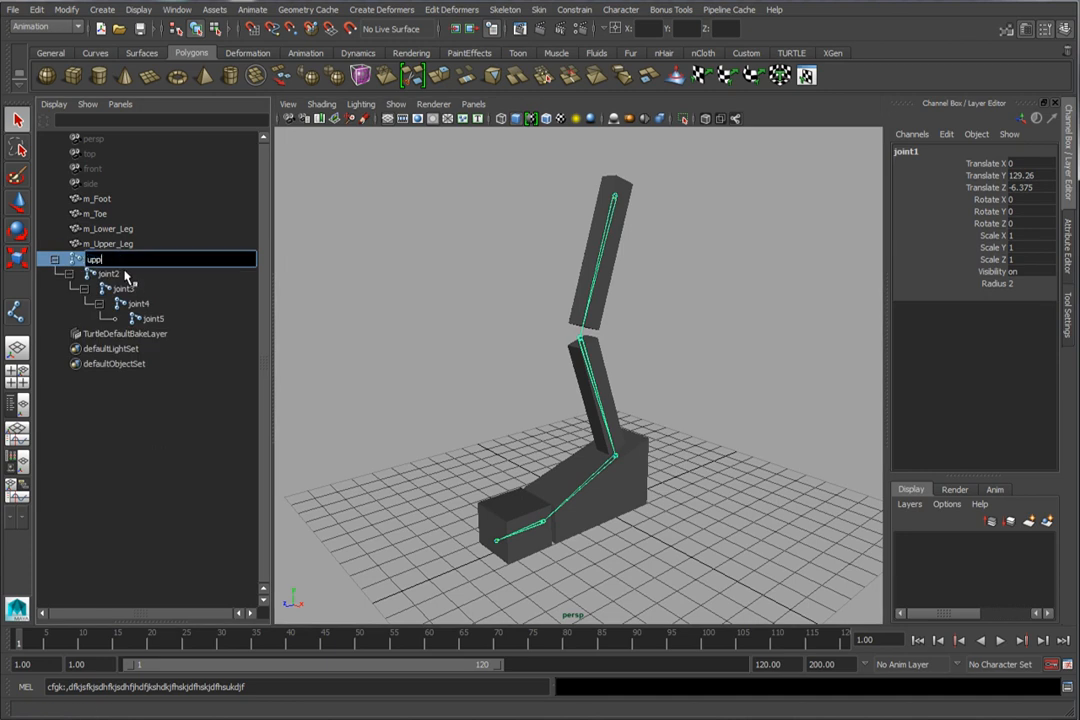
type("upperLEg")
key("Return")
double_click(114, 274)
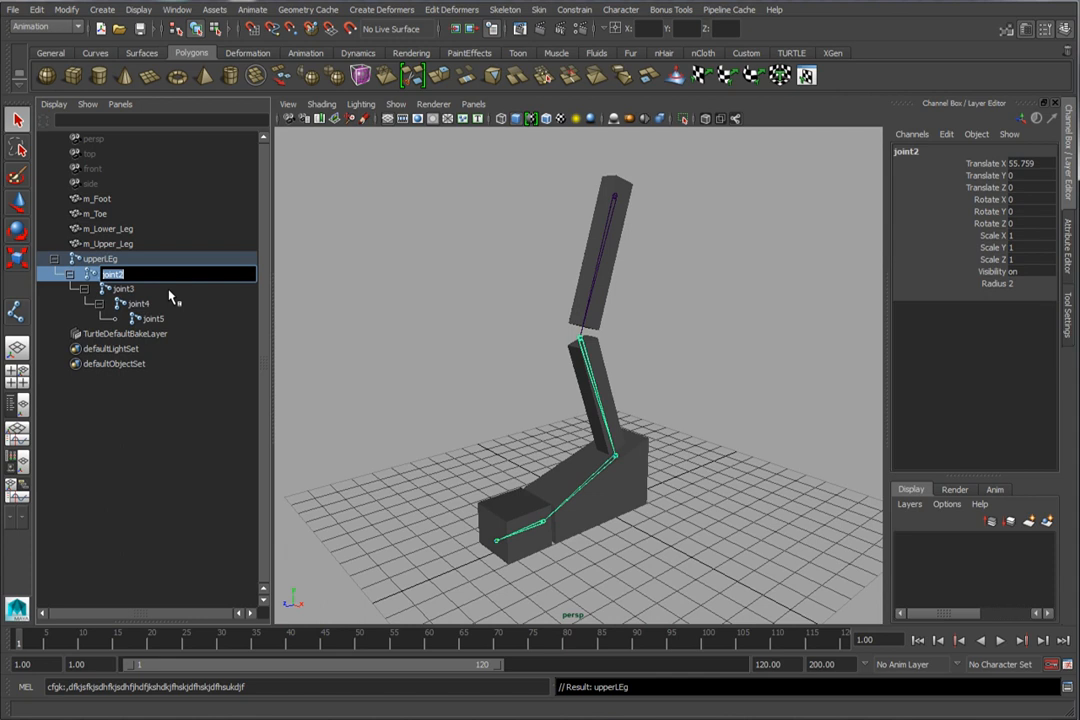
type("LowerLEg")
key("Return")
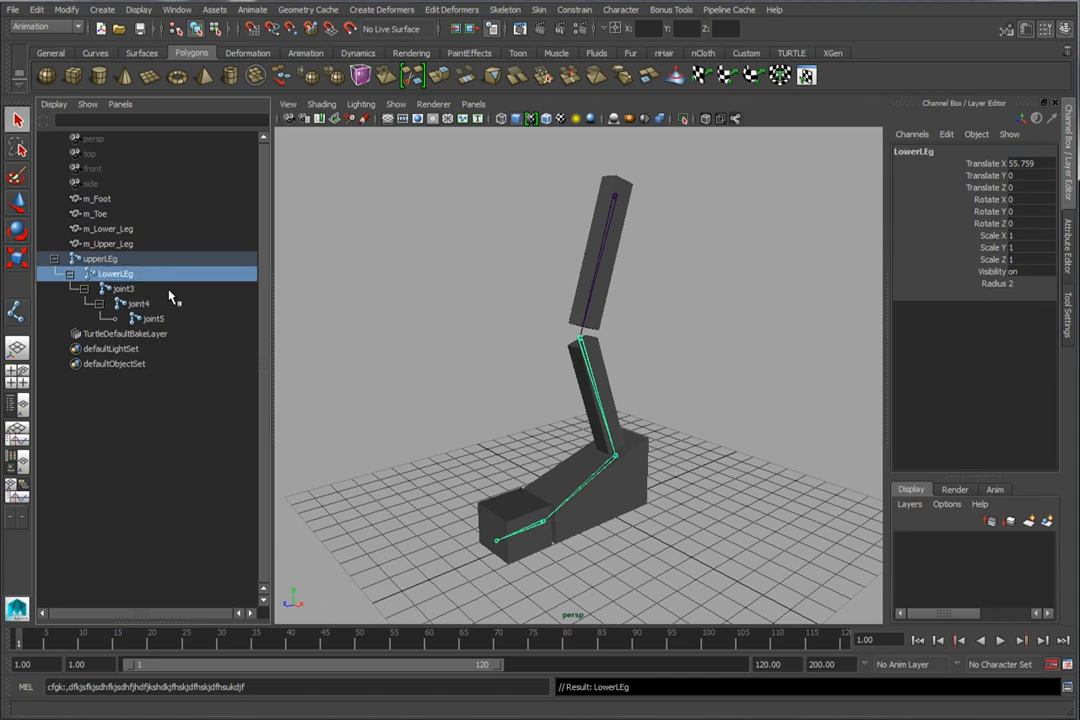
Step: Correct the spelling of the first two joint names to LowerLeg and UpperLeg
double_click(146, 279)
key("BackSpace")
key("BackSpace")
type("eg")
key("Return")
double_click(112, 259)
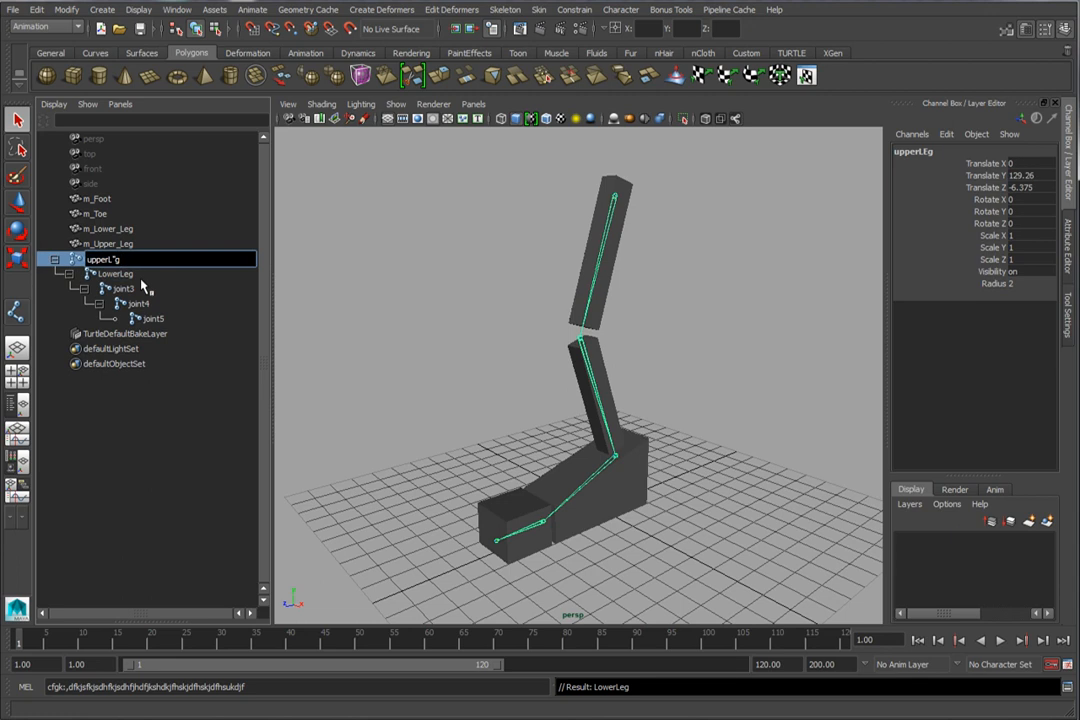
key("Delete")
type("Uppe")
key("Return")
Step: Rename joint3 as Foot, joint4 as Toe and joint5 as End
double_click(128, 289)
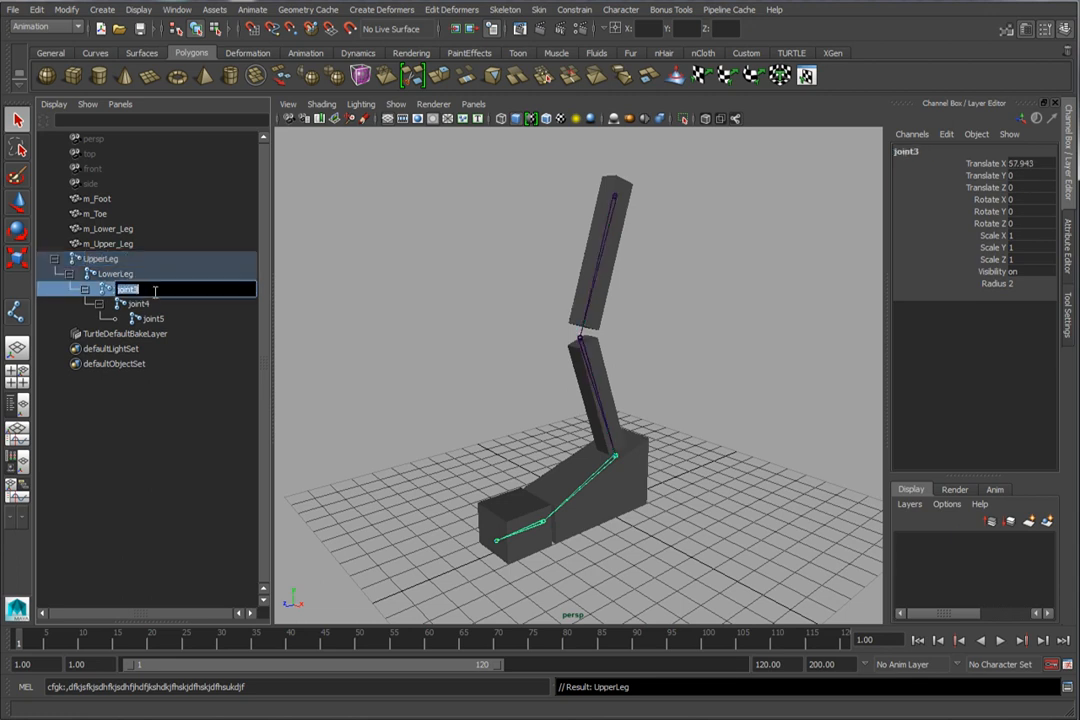
type("Foot")
key("Return")
double_click(139, 304)
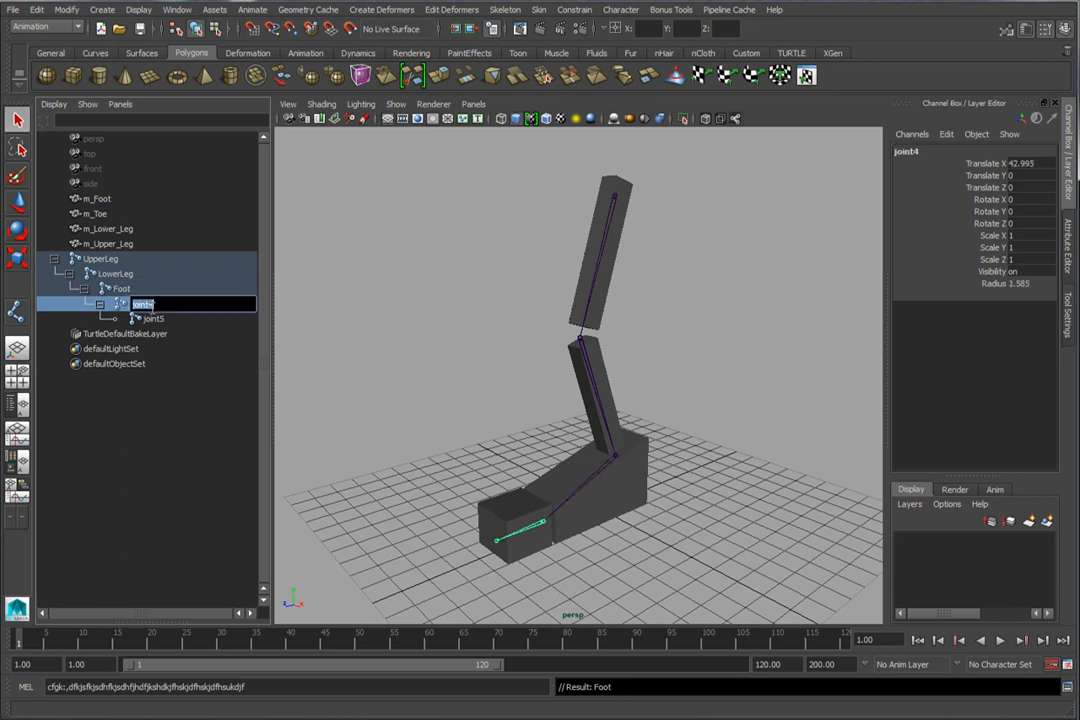
type("Toe")
key("Return")
double_click(153, 318)
type("End")
key("Return")
Step: Increase the display radius of all five joints from UpperLeg to End together
mouse_move(610, 392)
left_mouse_down("alt")
mouse_move(576, 383)
mouse_move(590, 388)
left_mouse_up("alt")
left_click_drag(150, 260, 150, 320)
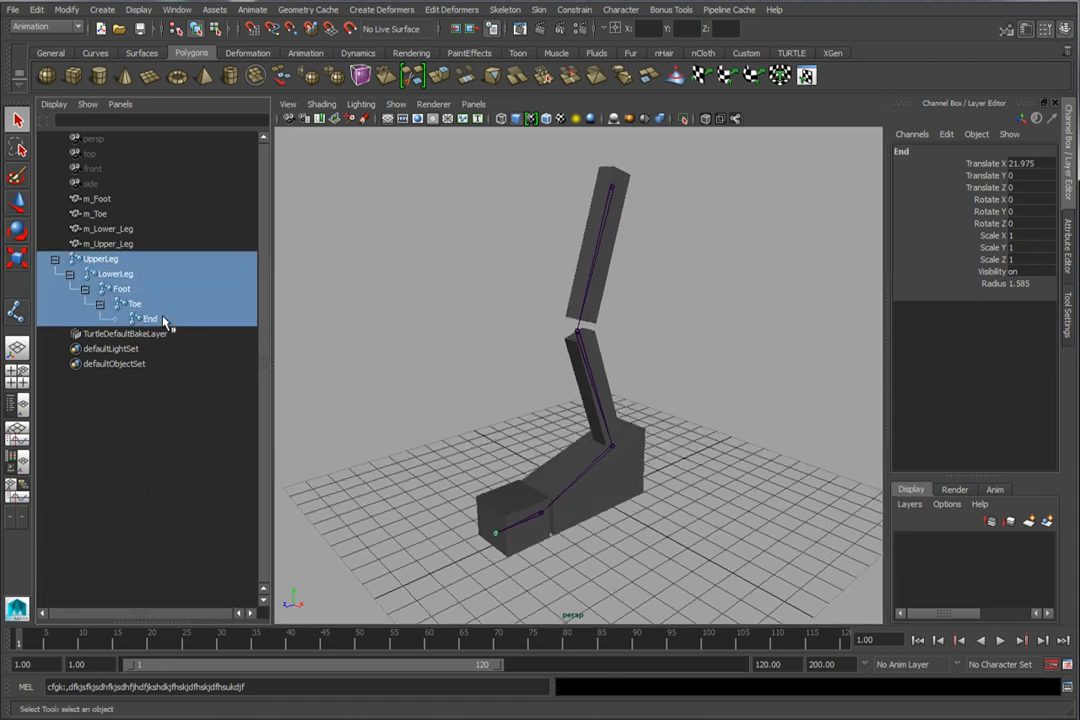
left_click(996, 287)
middle_click_drag(660, 323, 708, 343)
left_click_drag(569, 382, 568, 391, "alt")
left_click(441, 385)
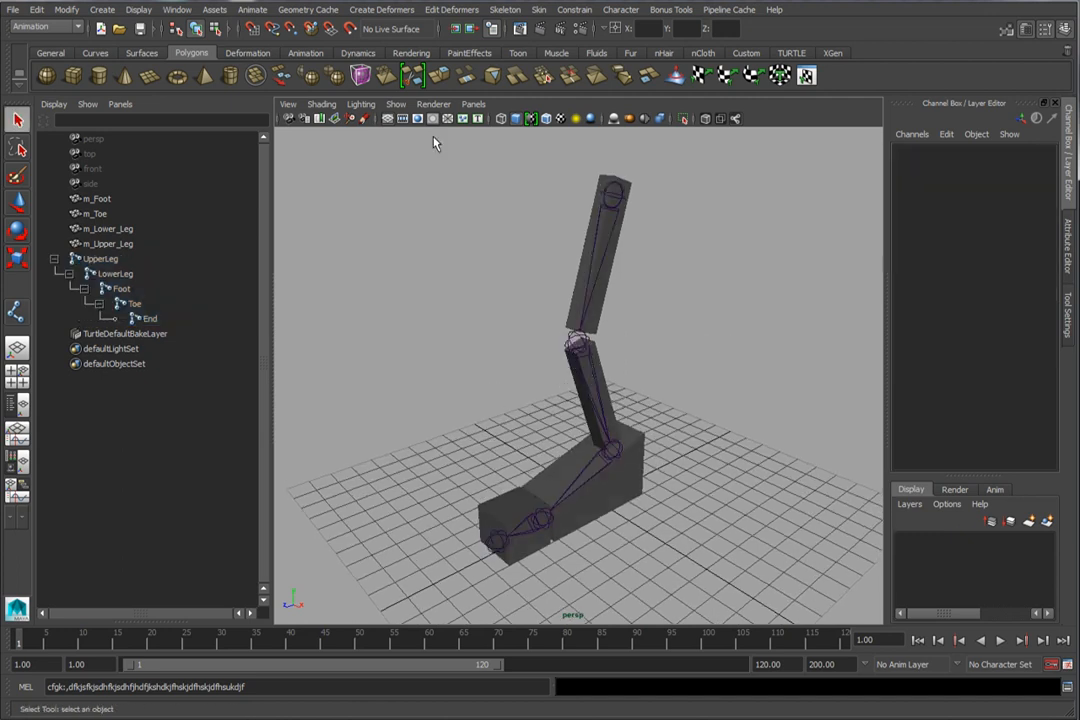
Step: Parent m_Foot, m_Toe, m_Lower_Leg and m_Upper_Leg under the Foot, Toe, LowerLeg and UpperLeg joints respectively
left_click_drag(485, 267, 462, 277, "alt")
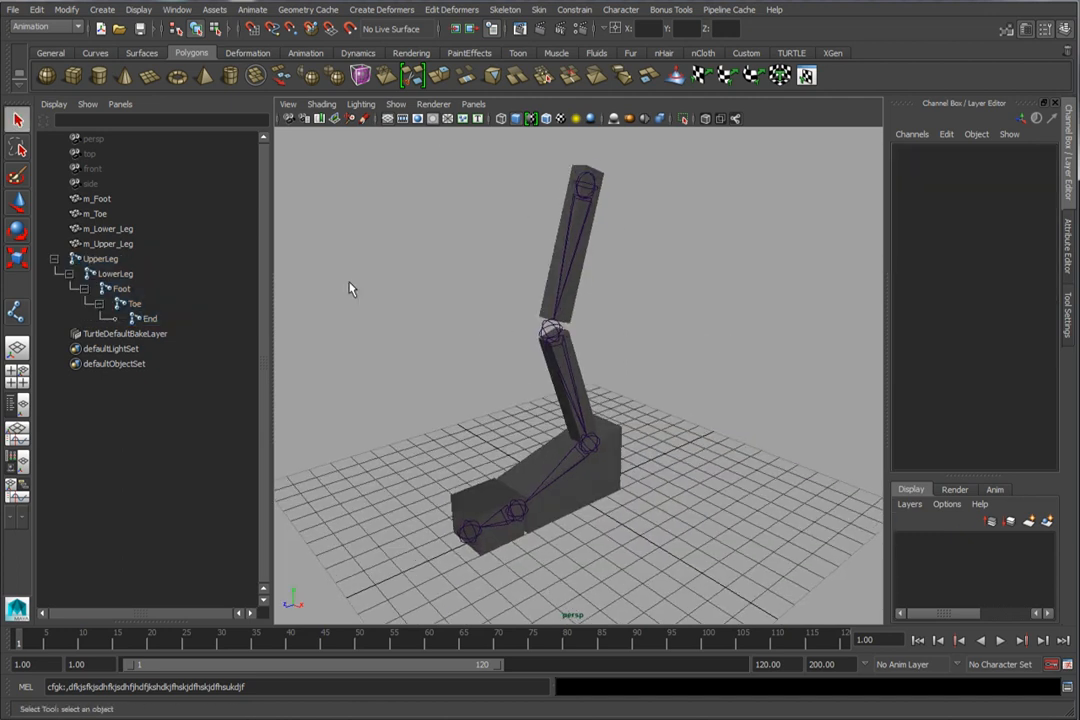
left_click(98, 199)
middle_click_drag(98, 201, 125, 289)
left_click(107, 213)
middle_click_drag(107, 213, 112, 258)
left_click(108, 214)
middle_click_drag(108, 214, 140, 272)
left_click(88, 200)
left_click(436, 359)
left_click_drag(436, 359, 558, 328, "alt")
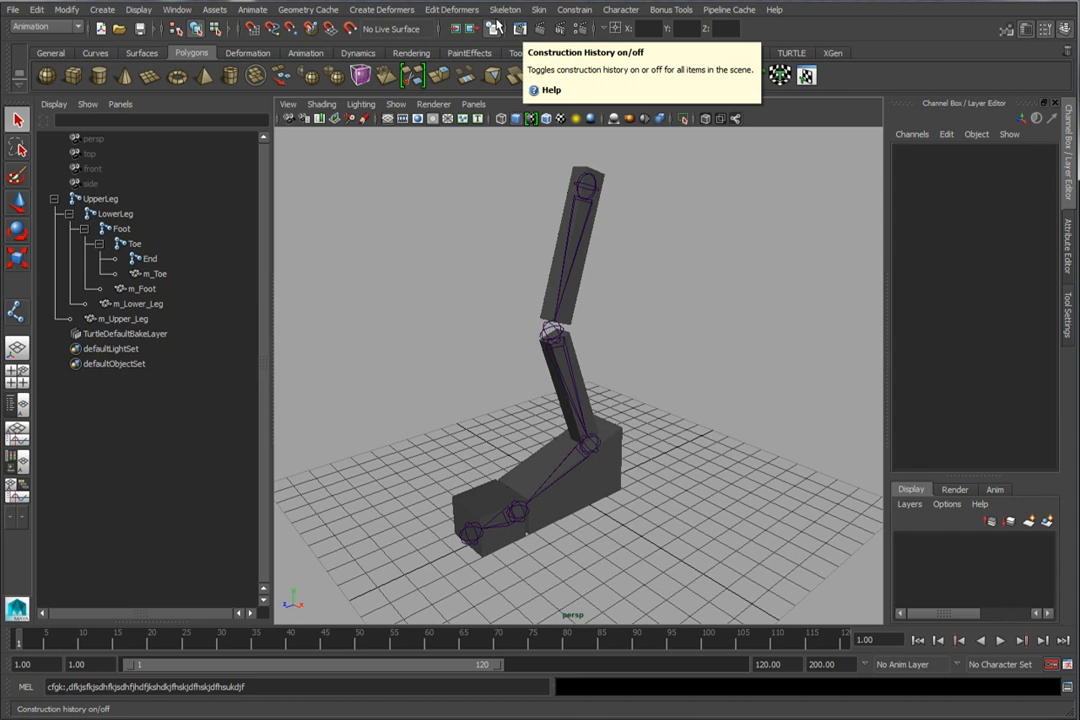
Step: Choose the current solver for the IK Handle Tool and create an IK handle from the UpperLeg joint to the Foot joint
left_click(504, 9)
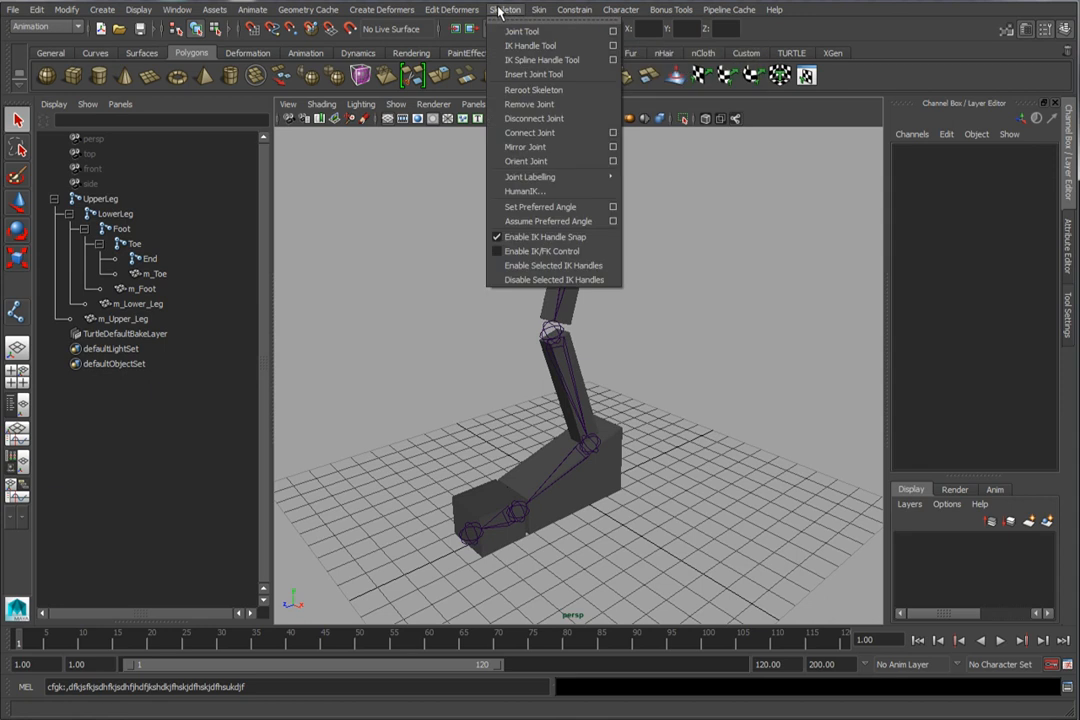
left_click(565, 47)
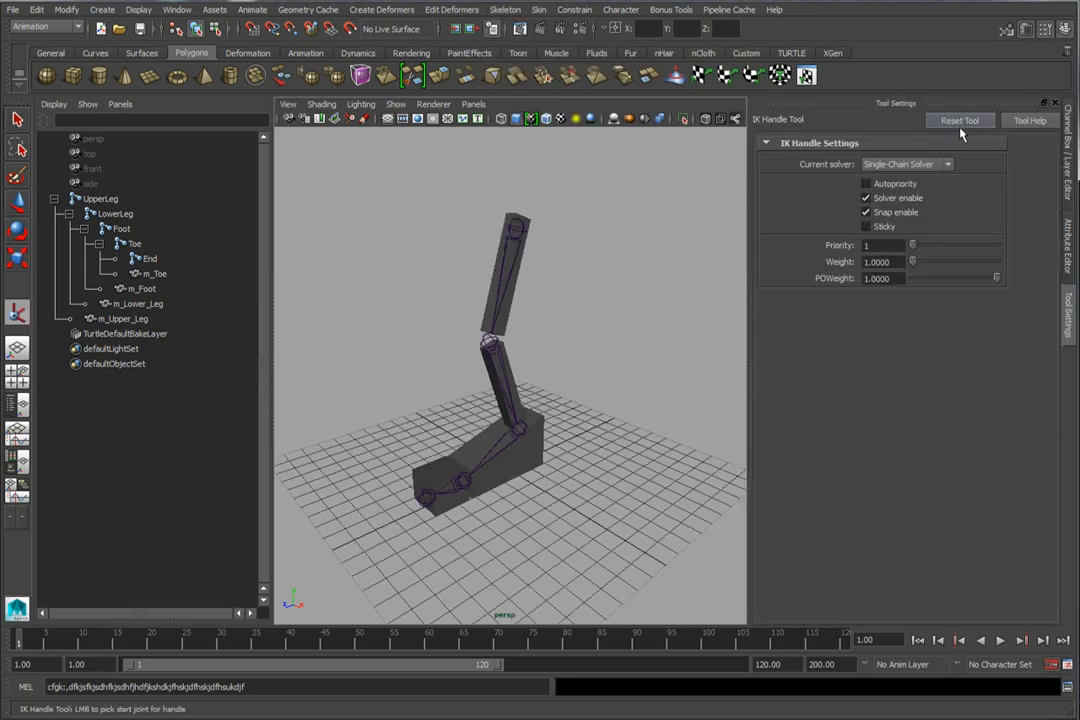
left_click(897, 165)
left_click(886, 187)
left_click(514, 228)
left_click(521, 431)
mouse_move(524, 482)
left_mouse_down("alt")
mouse_move(543, 484)
mouse_move(522, 476)
left_mouse_up("alt")
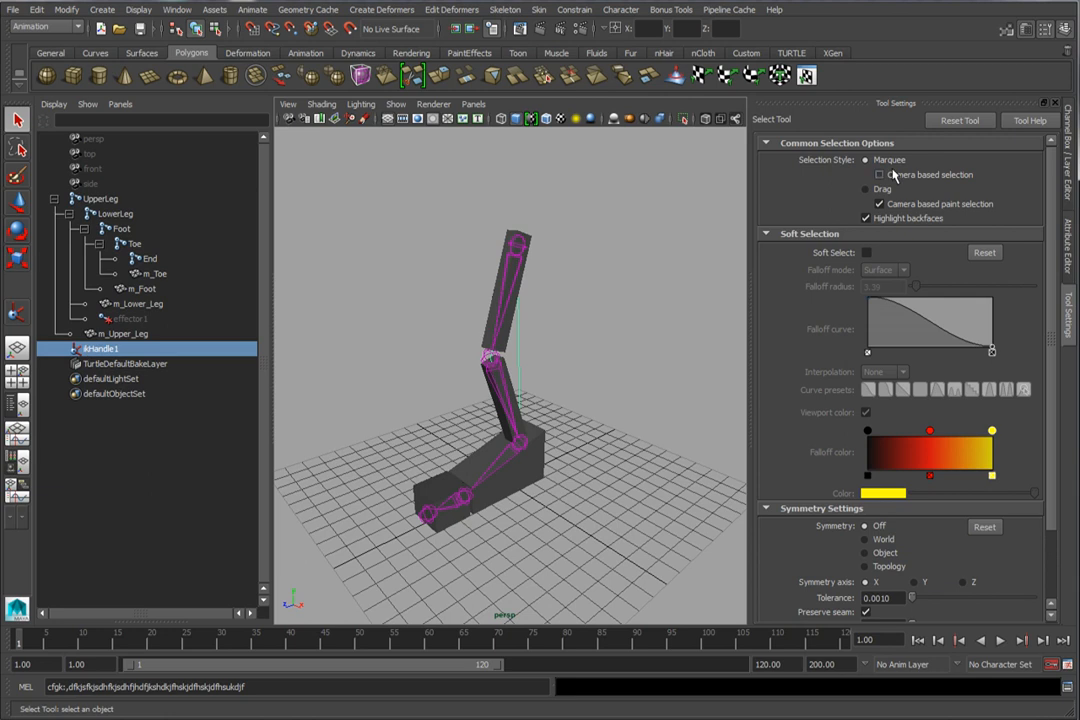
Step: Set the IK Handle Tool to Single-Chain Solver and create IK handles from Foot to Toe and from Toe to End
left_click(16, 313)
left_click(905, 164)
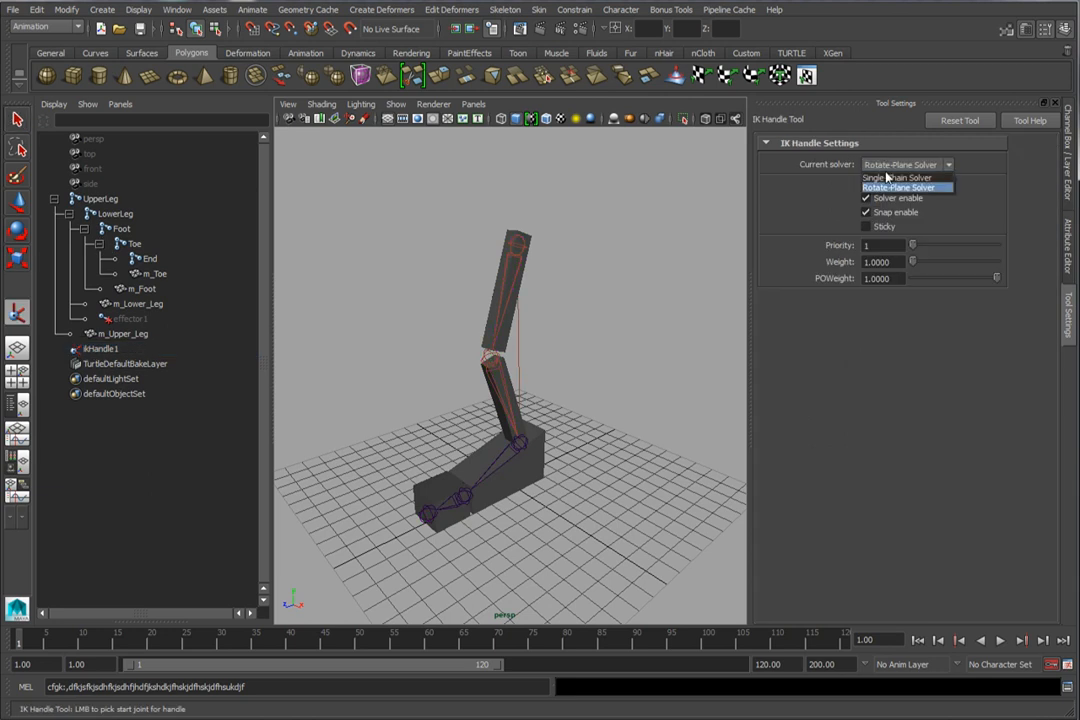
left_click(893, 180)
scroll(516, 443, "up", 3)
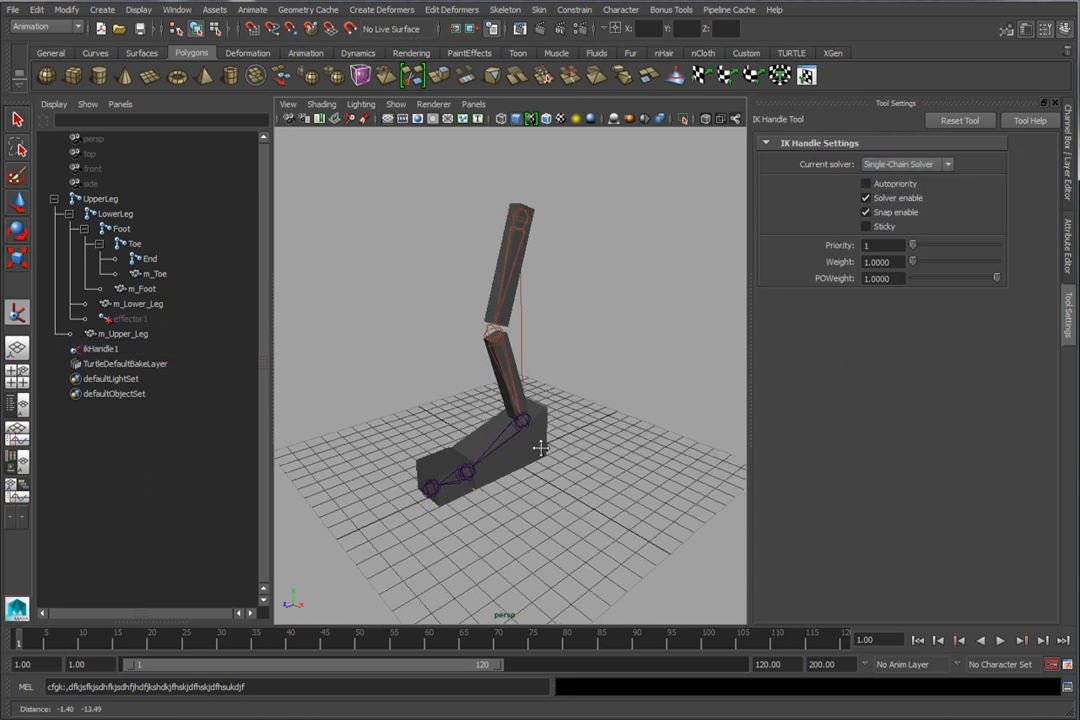
left_click(535, 428)
left_click(437, 518)
left_click(439, 519)
left_click(377, 549)
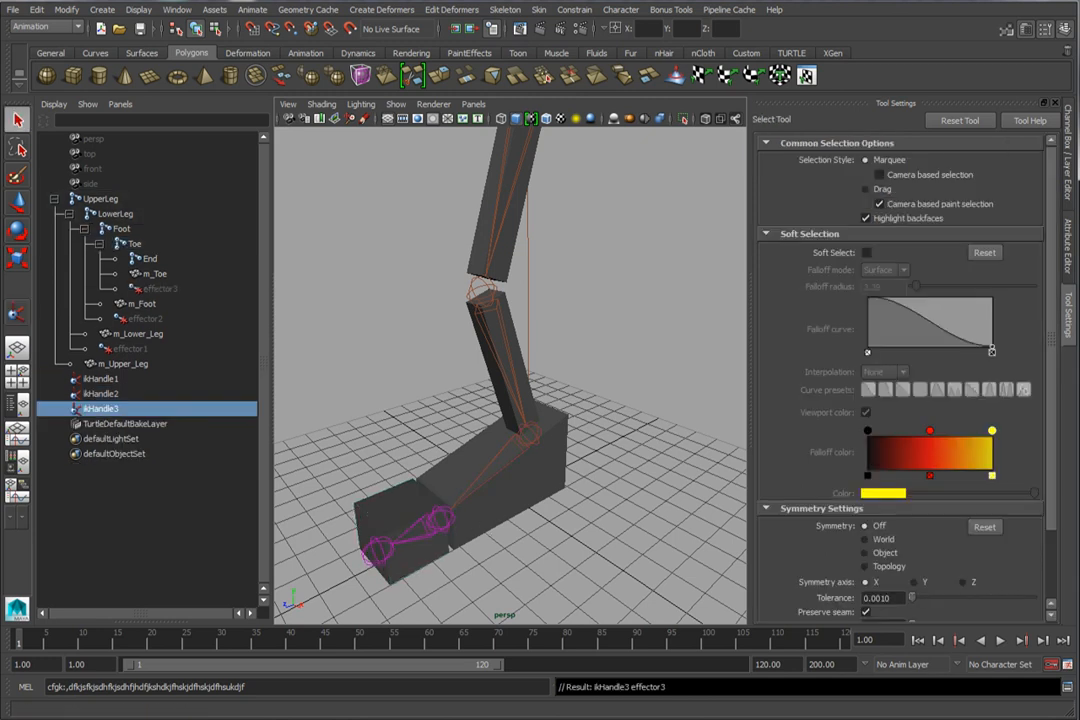
Step: Show the Channel Box in place of the tool settings and display the leg in wireframe
left_click(1068, 158)
scroll(482, 397, "down", 3)
middle_click_drag(483, 397, 499, 405, "alt")
left_click(415, 308)
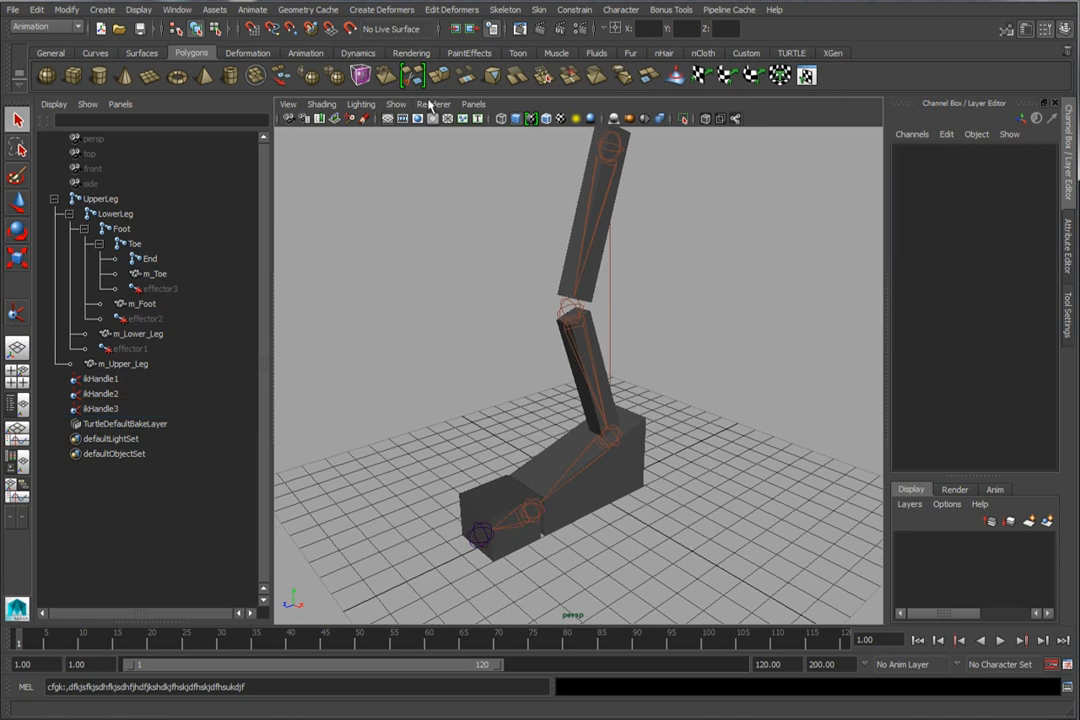
key("4")
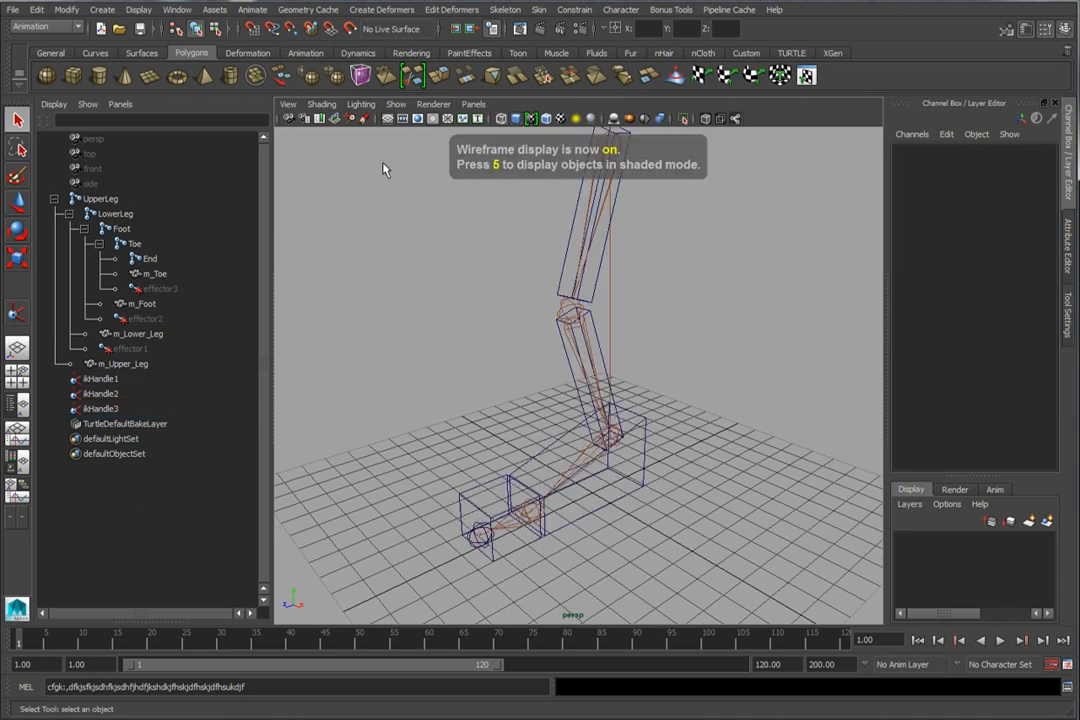
left_click_drag(478, 300, 474, 323, "alt")
Step: Activate the Move tool and select the IK handle at the tip of the toe
left_click(18, 204)
left_click_drag(440, 372, 622, 506, "alt")
left_click(498, 515)
left_click_drag(426, 590, 478, 524)
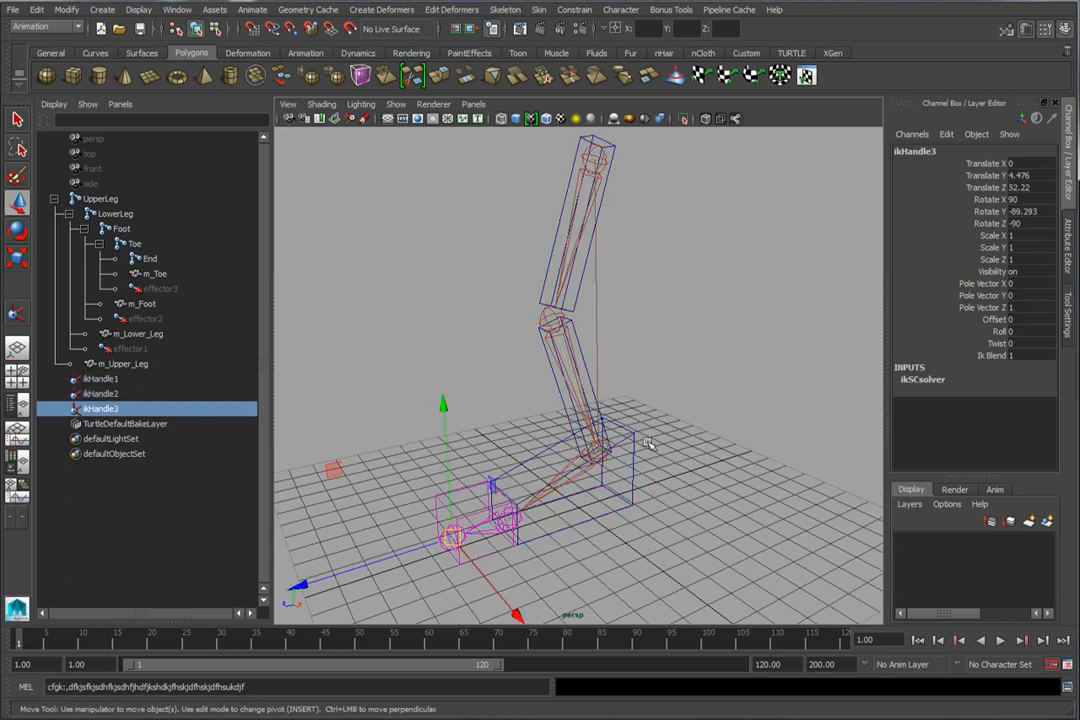
Step: Rename ikHandle1 as ikHandle_Leg, ikHandle2 as ikHandle_Foot and ikHandle3 as ikHandle_Toe
left_click(140, 379)
double_click(120, 380)
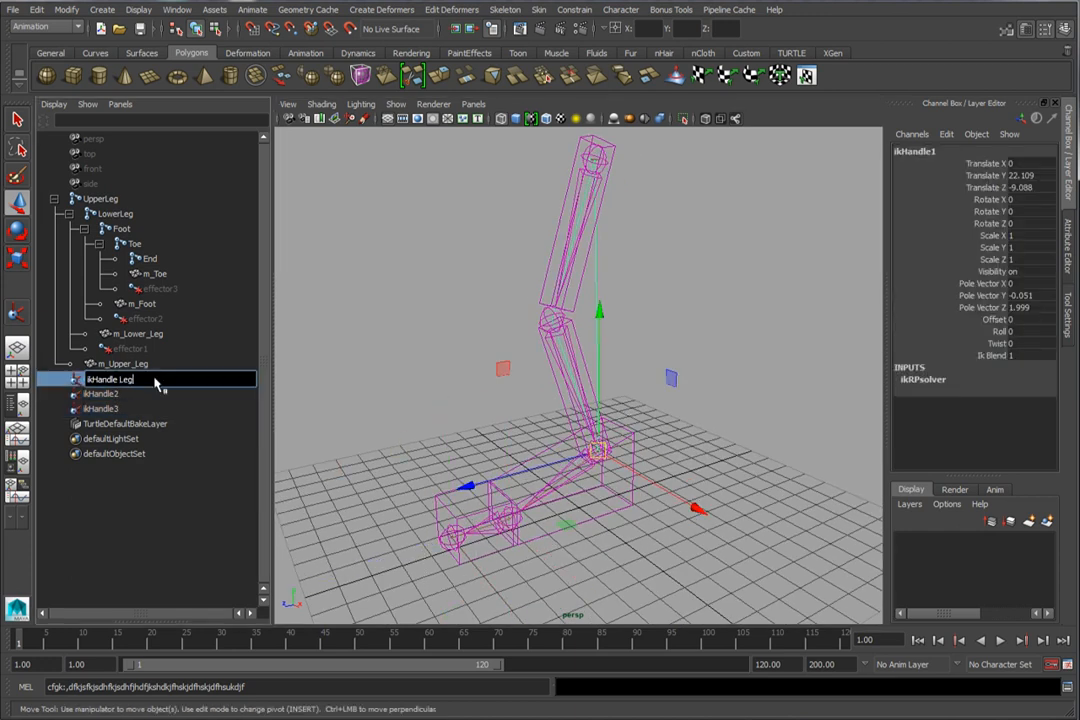
key("Return")
left_click(140, 395)
double_click(172, 396)
type("ikHandle_Foot")
key("Return")
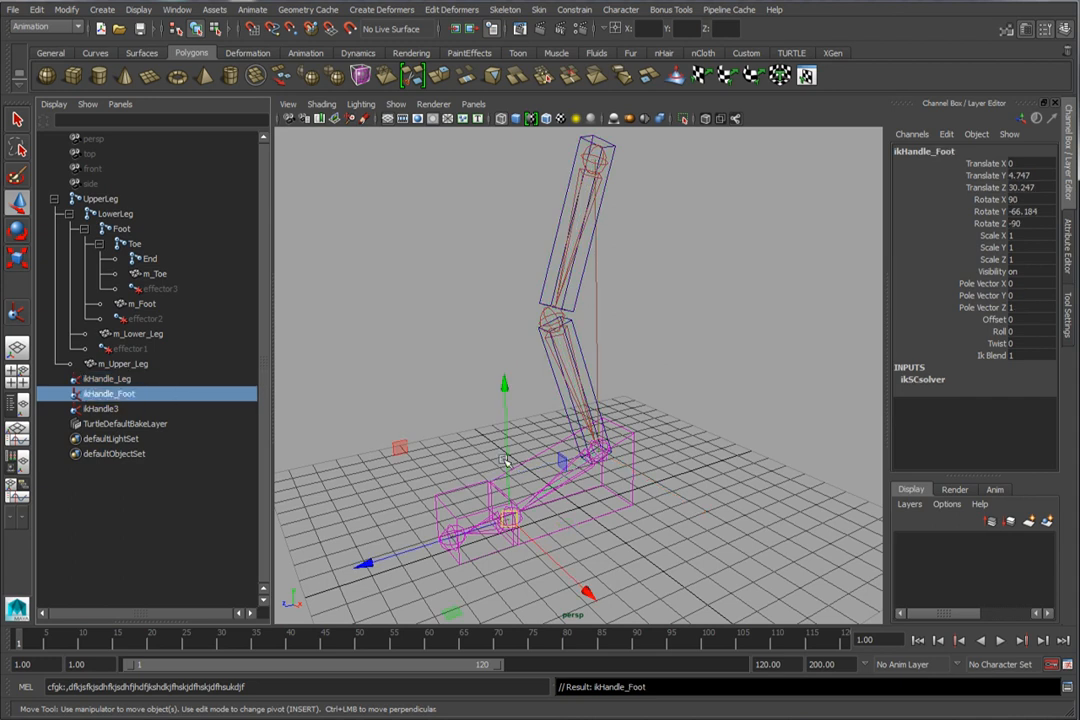
left_click_drag(508, 517, 506, 473)
key("ctrl+z")
double_click(103, 409)
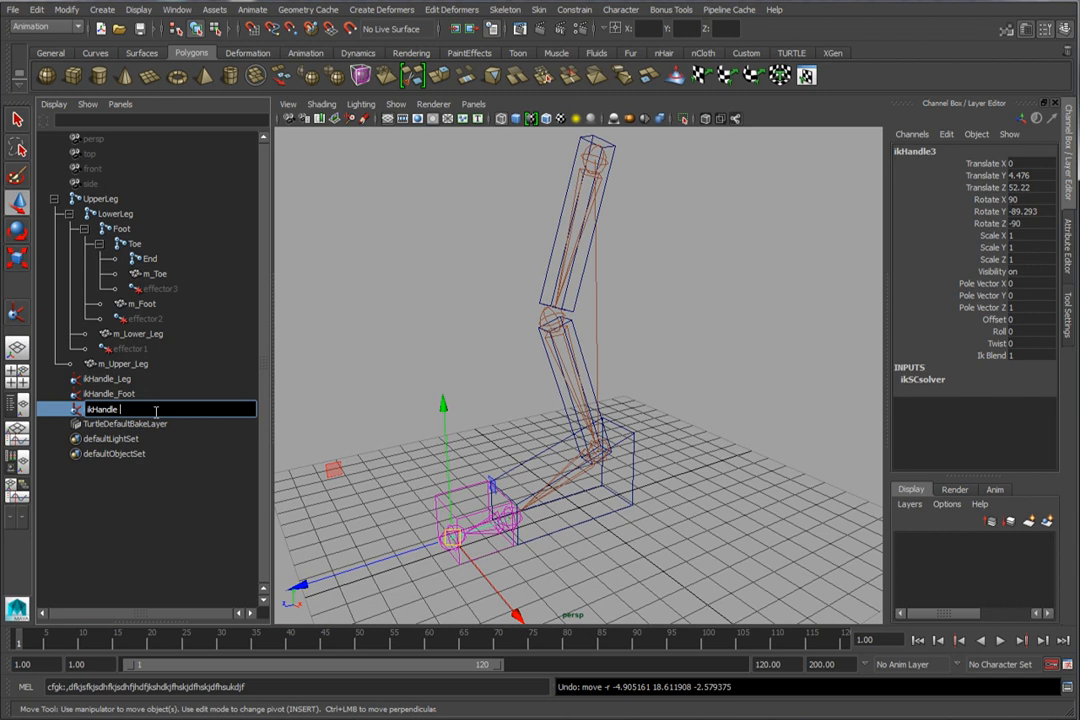
key("Return")
Step: Try moving the leg, foot and toe IK handles together
left_click_drag(370, 392, 461, 449, "alt")
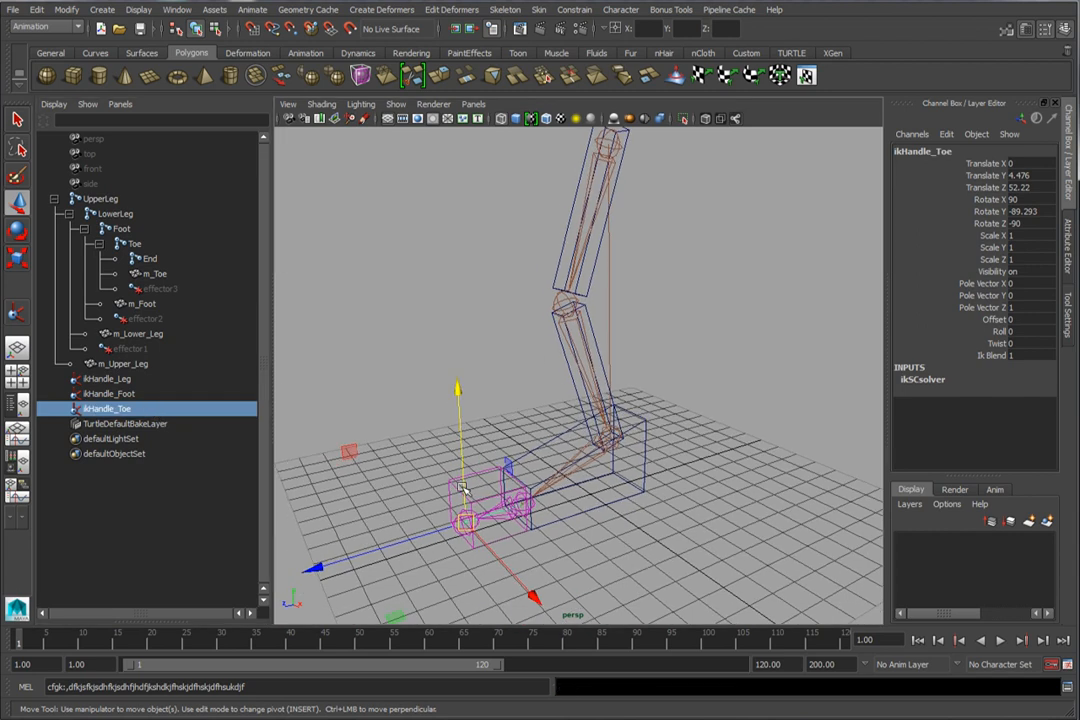
right_click_drag(509, 398, 382, 428, "alt")
left_click_drag(434, 256, 434, 340, "alt")
left_click(424, 269)
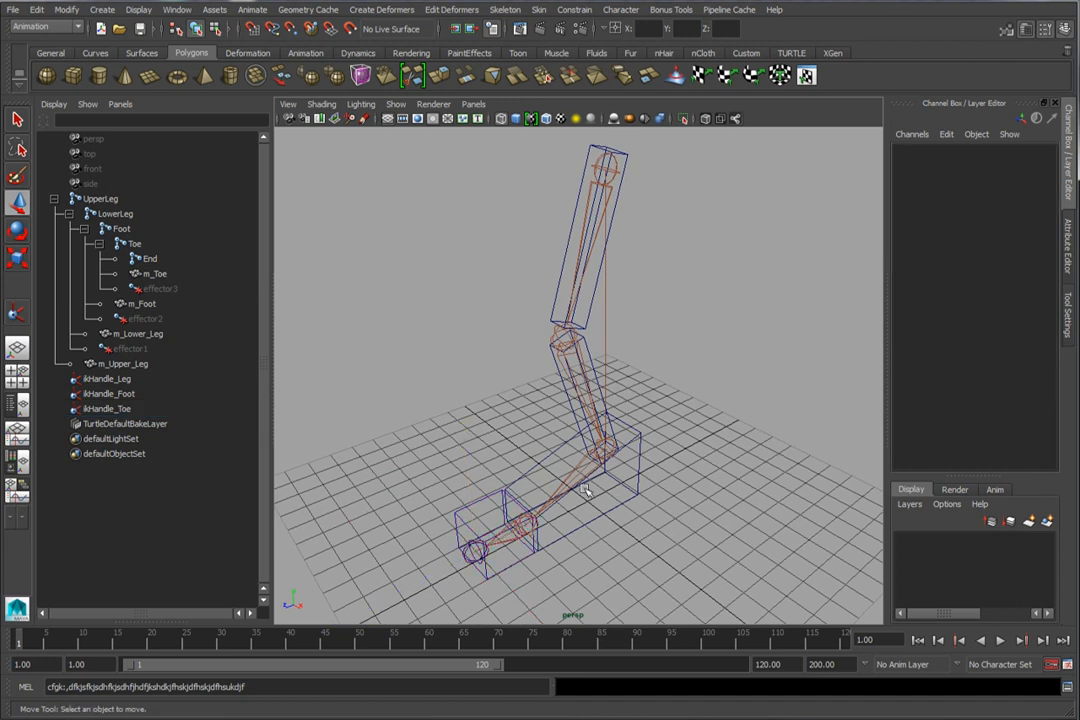
left_click_drag(528, 378, 485, 575)
left_click_drag(415, 447, 499, 537, "alt")
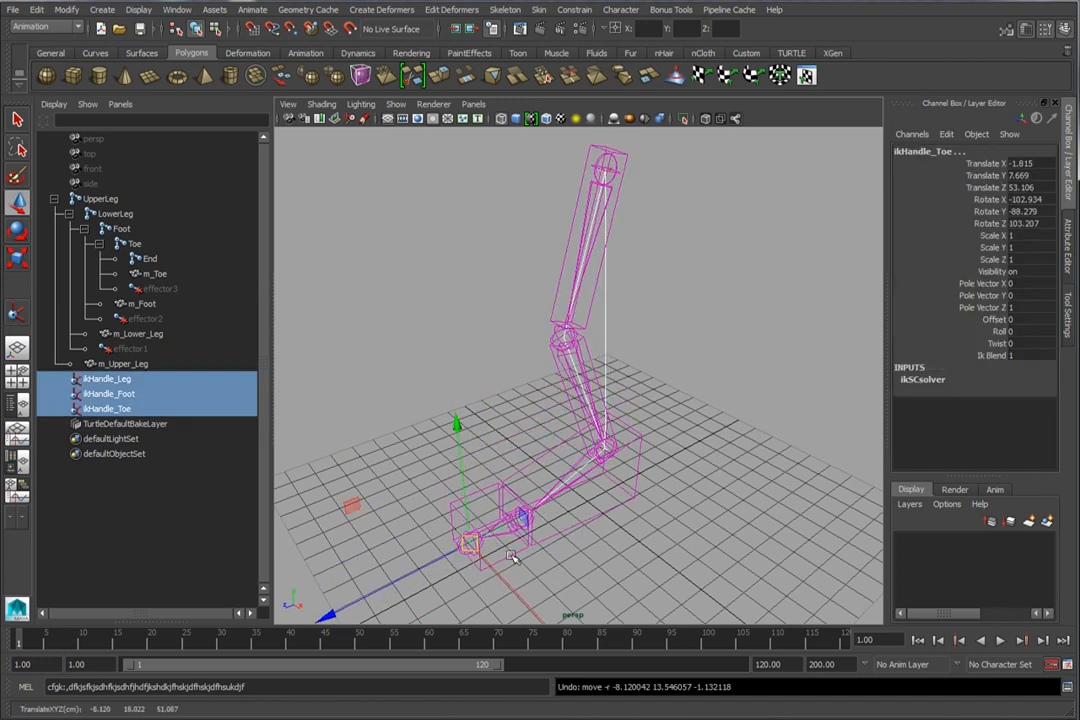
left_click_drag(487, 478, 574, 557, "alt")
middle_click_drag(610, 484, 597, 466, "alt")
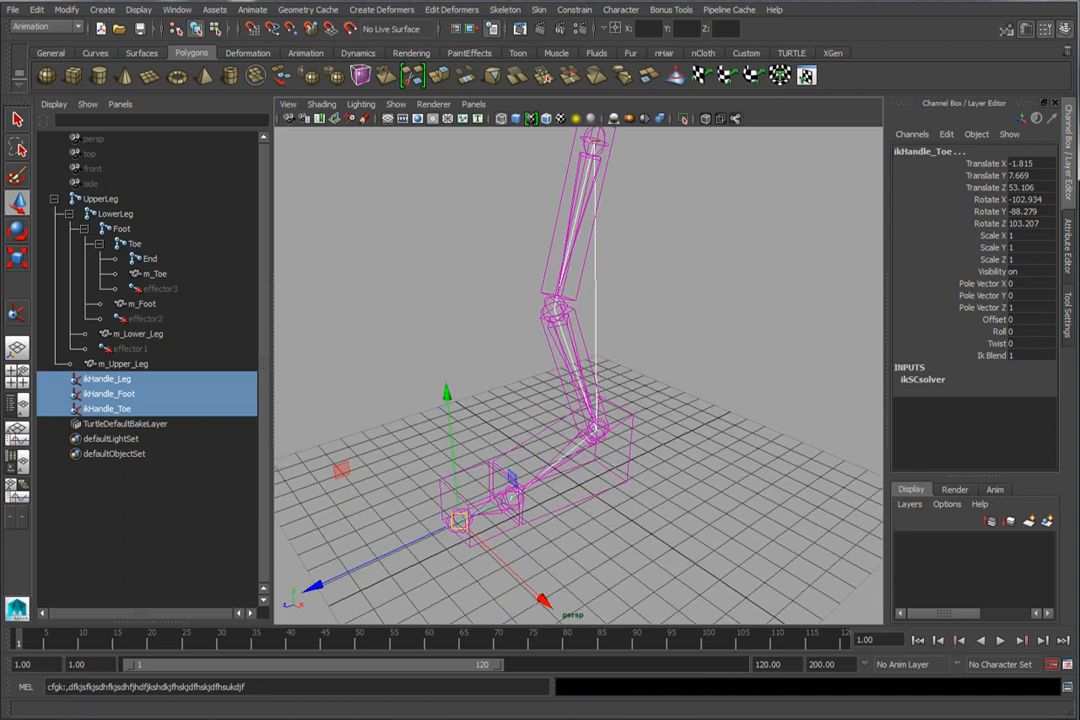
Step: Create a locator and set its local scale to 20 in X, Y and Z
left_click(102, 9)
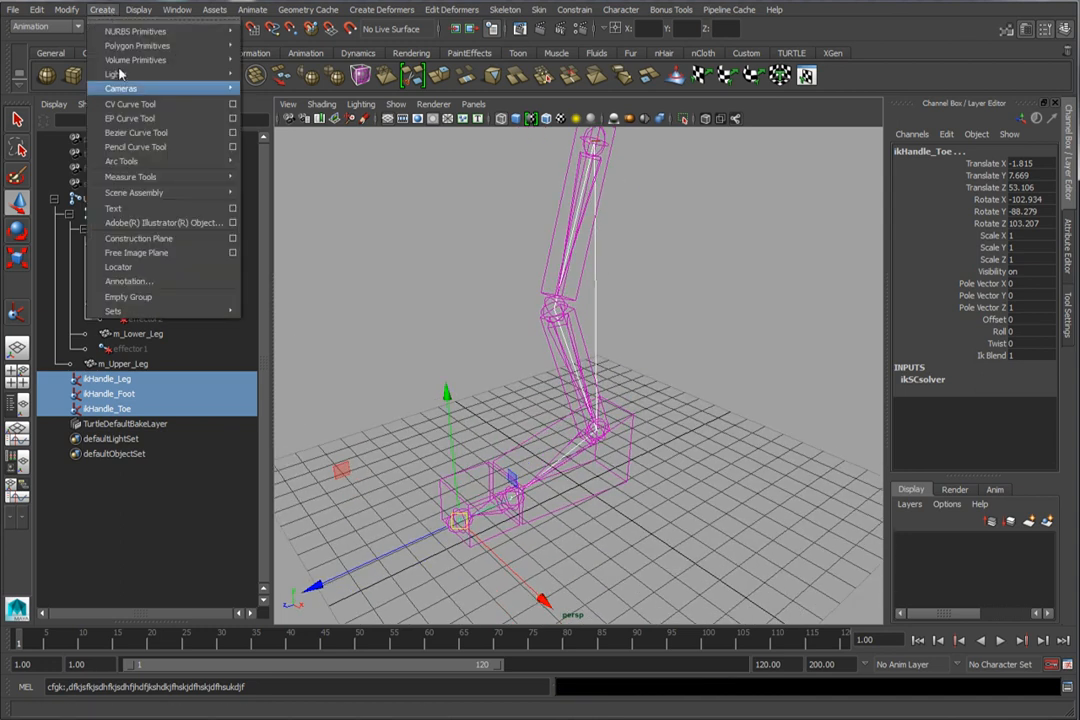
left_click(150, 272)
middle_click_drag(653, 509, 650, 481, "alt")
left_click_drag(1015, 344, 1030, 366)
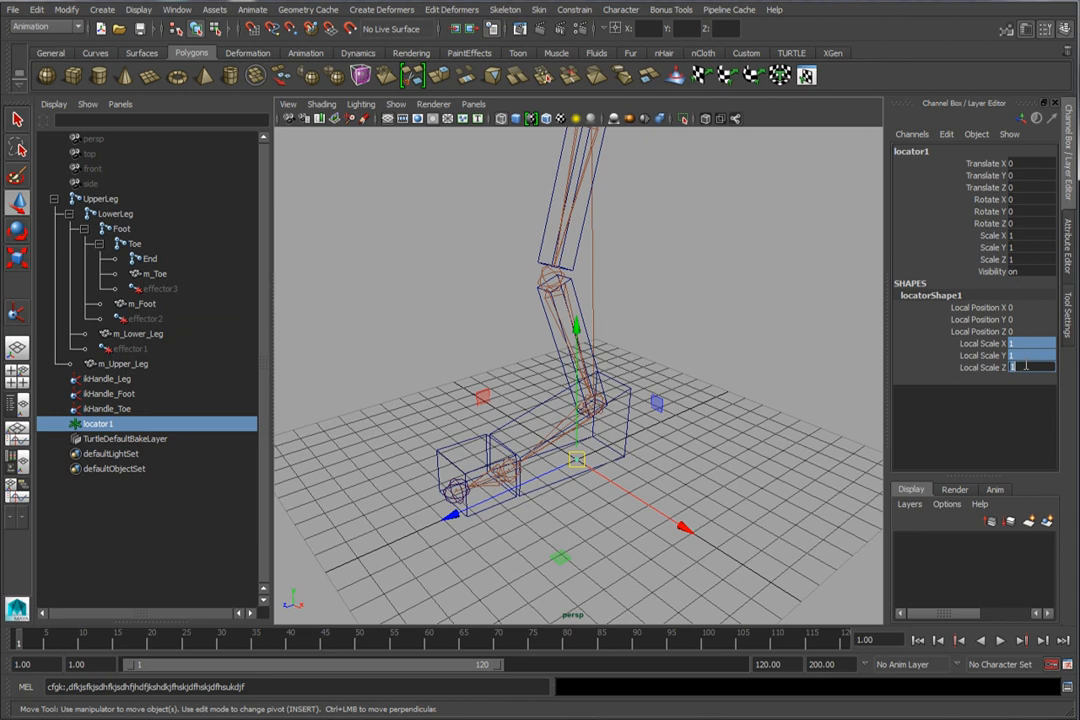
type("10")
key("Return")
left_click_drag(557, 495, 538, 494, "alt")
middle_click_drag(538, 494, 551, 463, "alt")
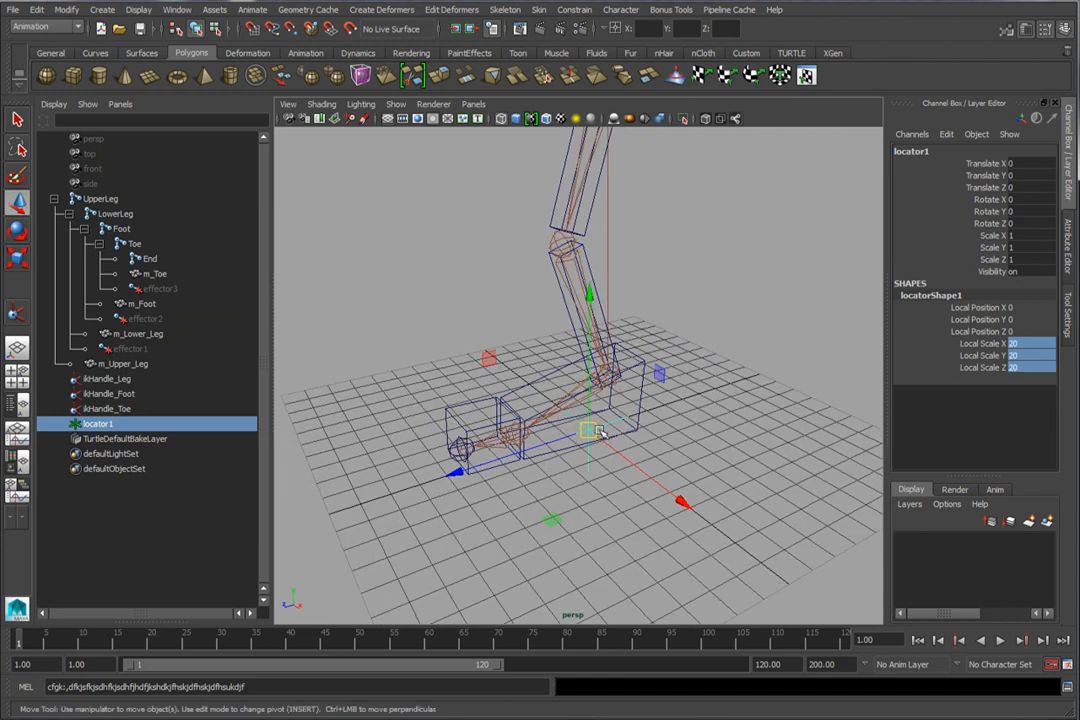
Step: Hide the grid and snap the locator onto the Foot joint at the ankle
left_click(136, 10)
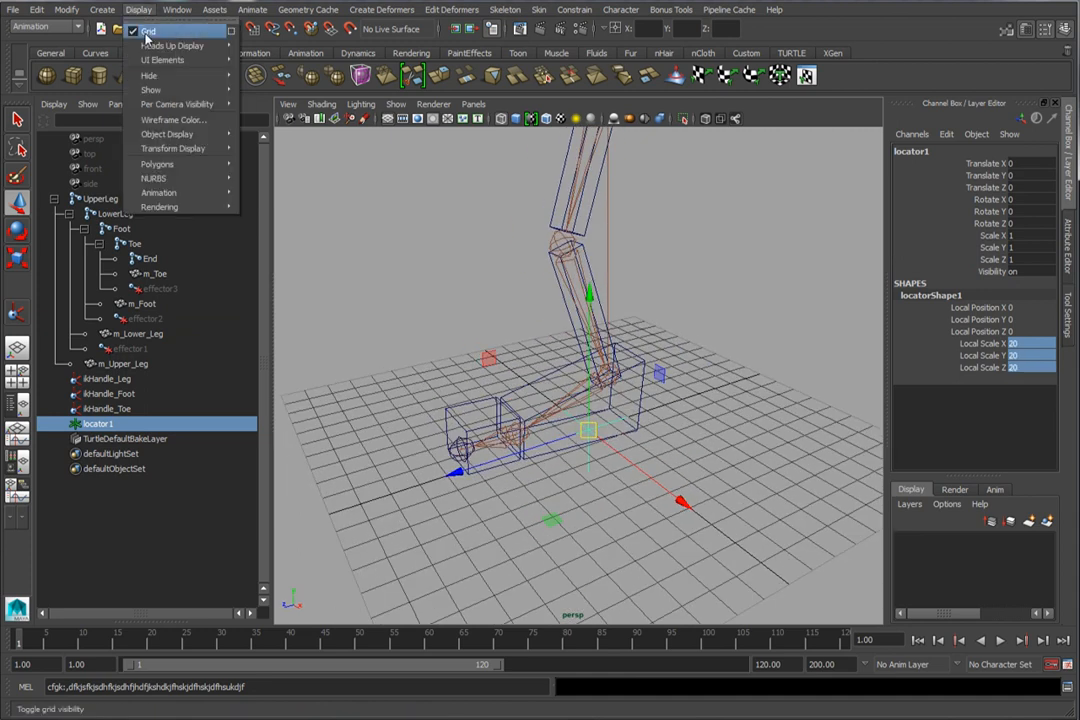
left_click(147, 31)
scroll(694, 434, "up", 3)
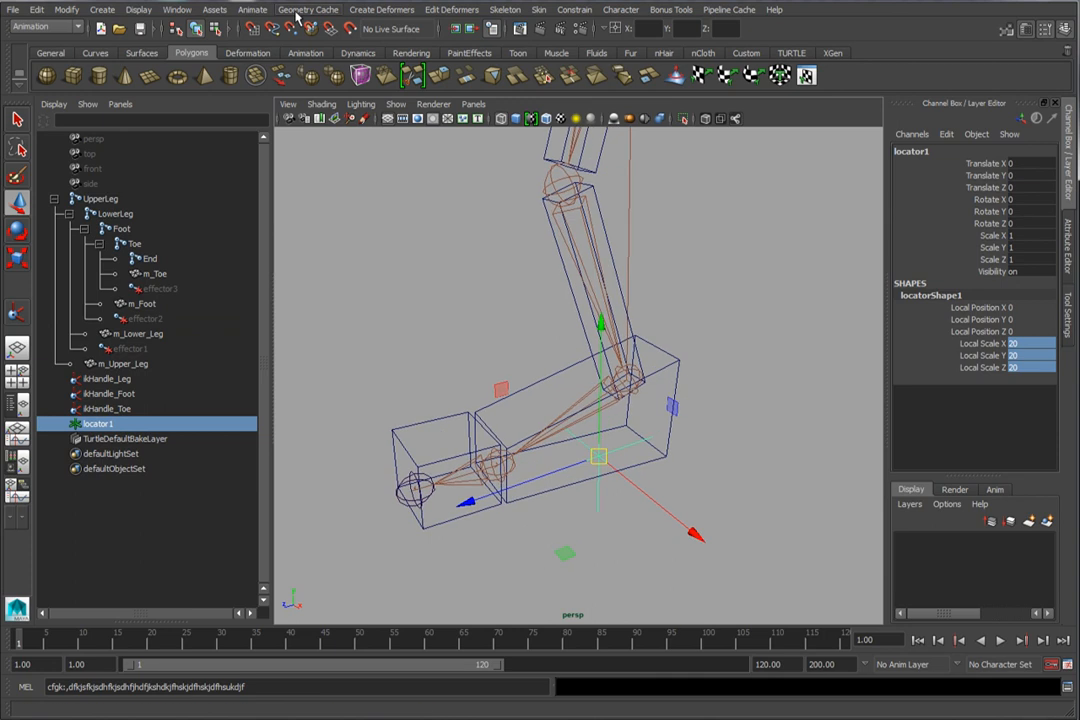
left_click_drag(503, 389, 628, 388)
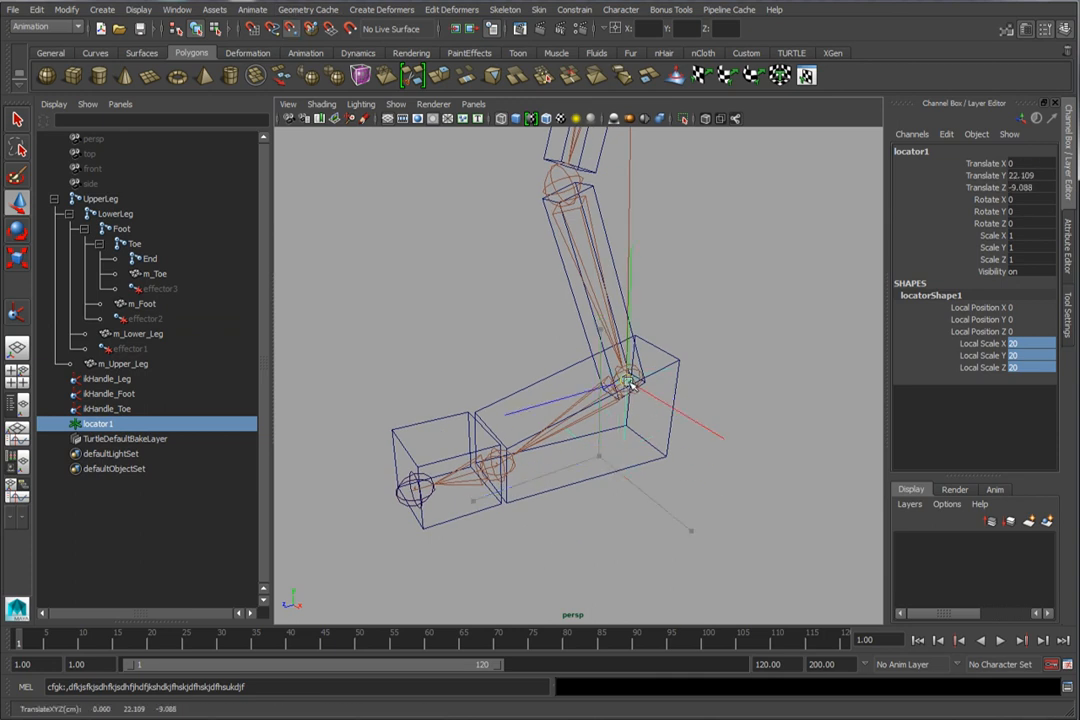
left_click_drag(590, 424, 632, 432, "alt")
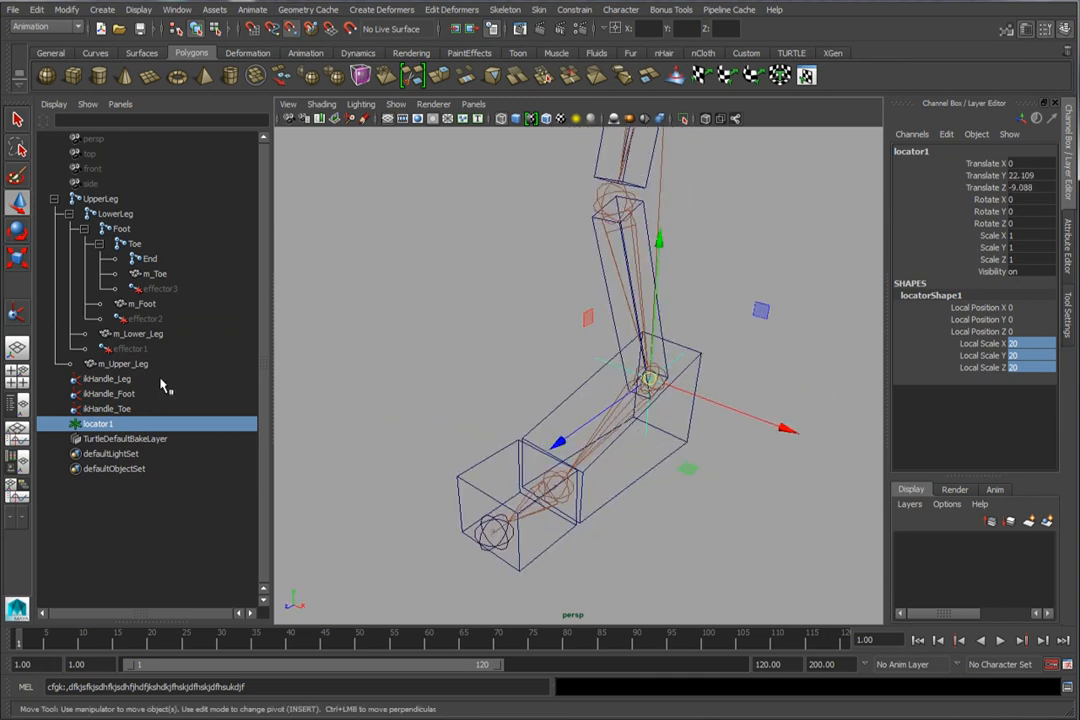
Step: Rename the locator at the ankle as rig_Ankle
double_click(137, 425)
type("nkle")
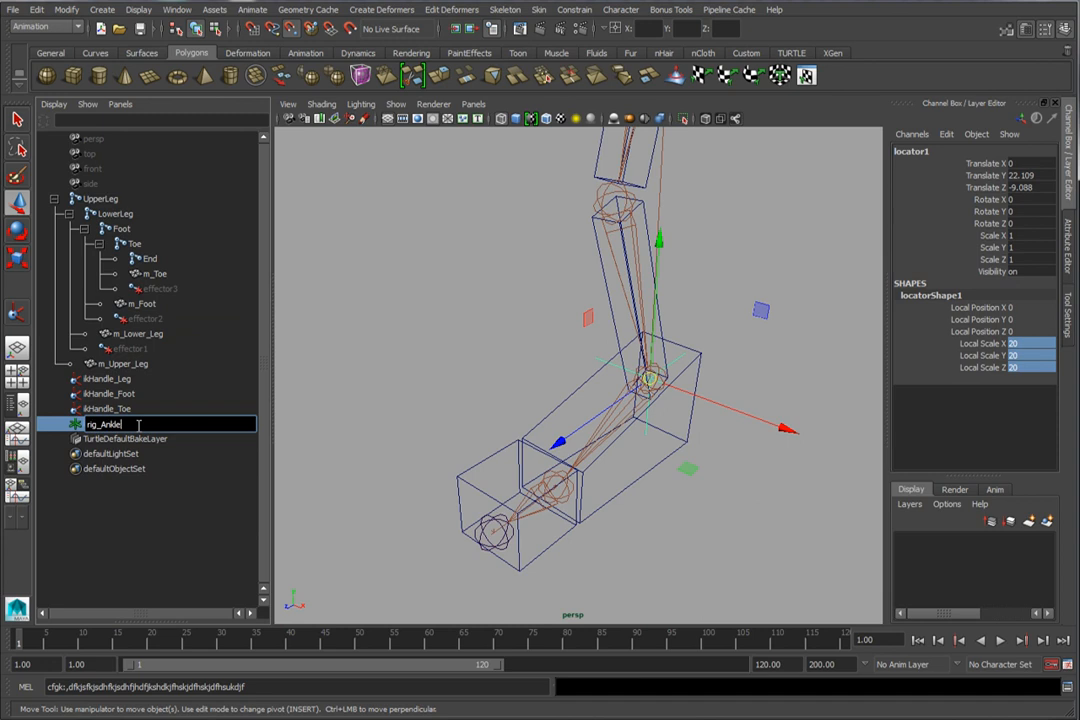
key("Return")
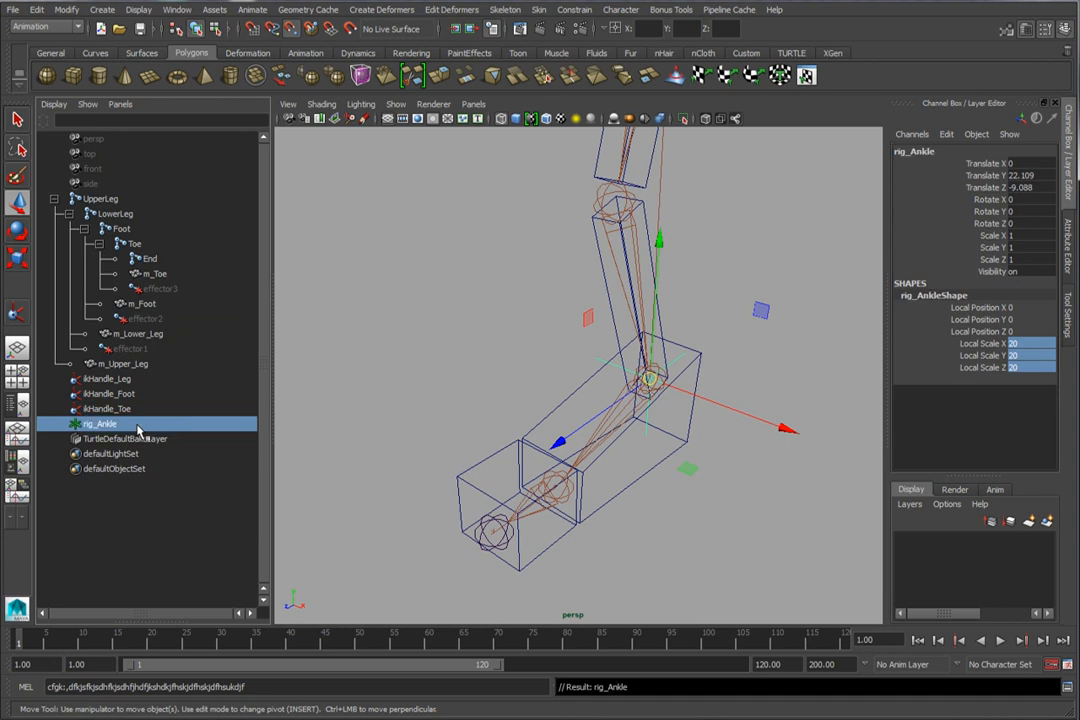
Step: Duplicate rig_Ankle, place the copy on the Toe joint and rename it rig_Middle
left_click_drag(418, 372, 660, 412, "alt")
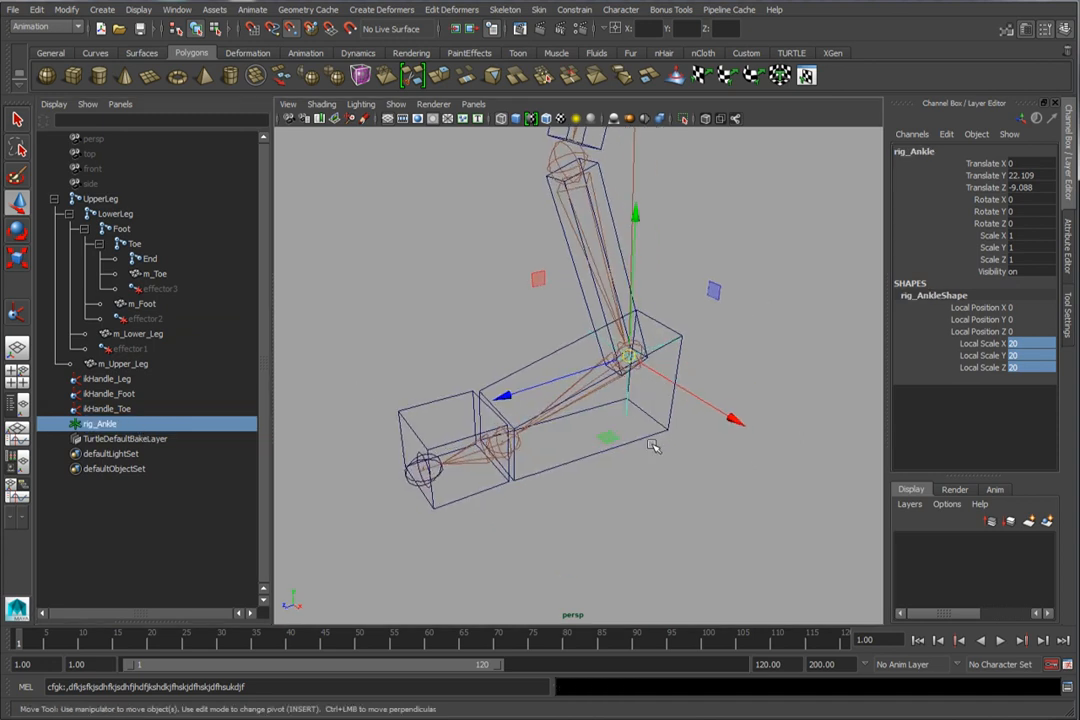
key("ctrl+d")
left_click_drag(629, 357, 505, 443)
left_click_drag(513, 501, 443, 485, "alt")
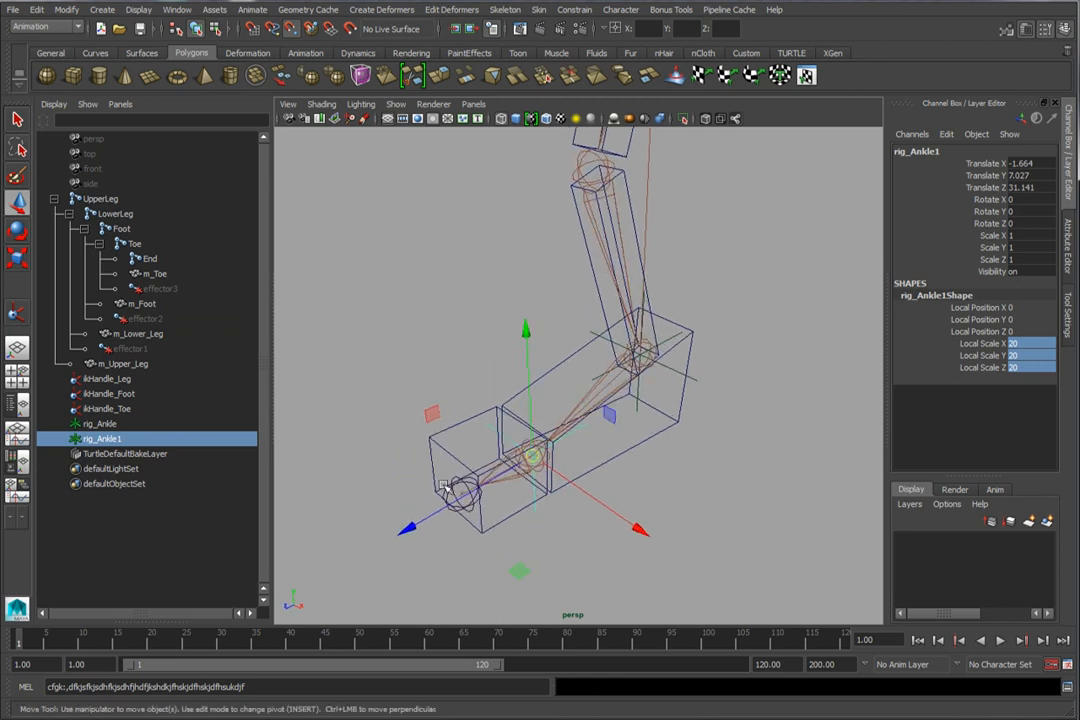
double_click(100, 438)
left_click_drag(99, 439, 209, 437)
type("Middle")
key("Return")
Step: Duplicate rig_Middle and move the copy to the front of the toe, at about Y 3.316 and Z 55.07
middle_click_drag(508, 388, 506, 354, "alt")
left_click_drag(606, 382, 579, 398, "alt")
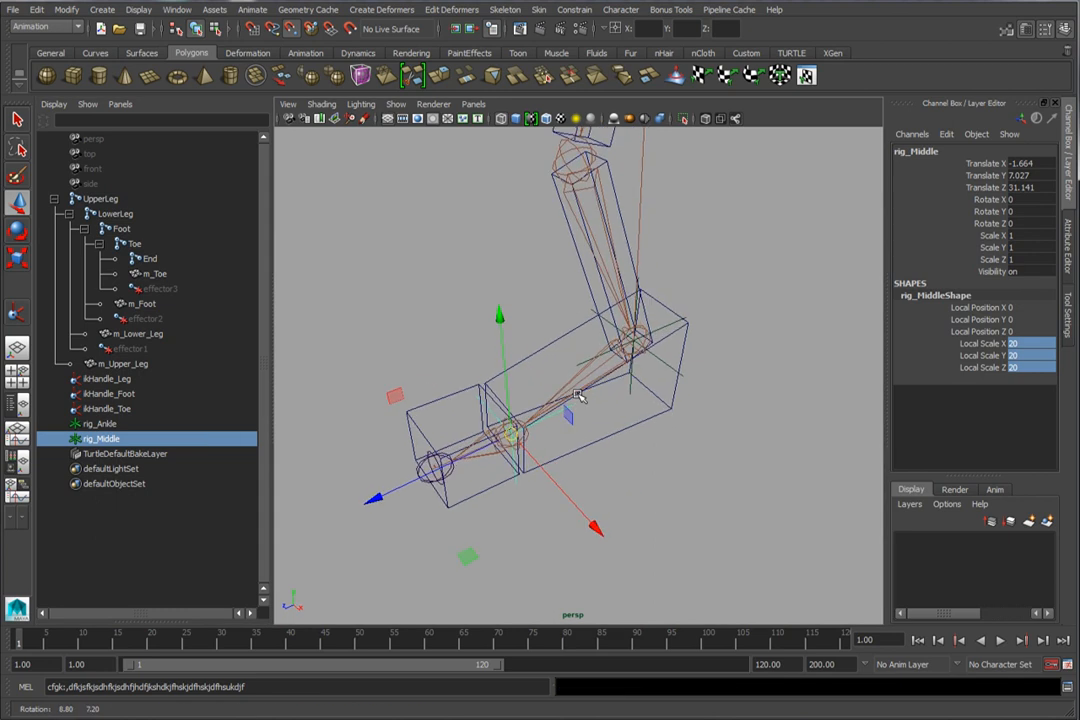
middle_click_drag(523, 497, 532, 470, "alt")
left_click_drag(532, 470, 492, 468, "alt")
key("ctrl+d")
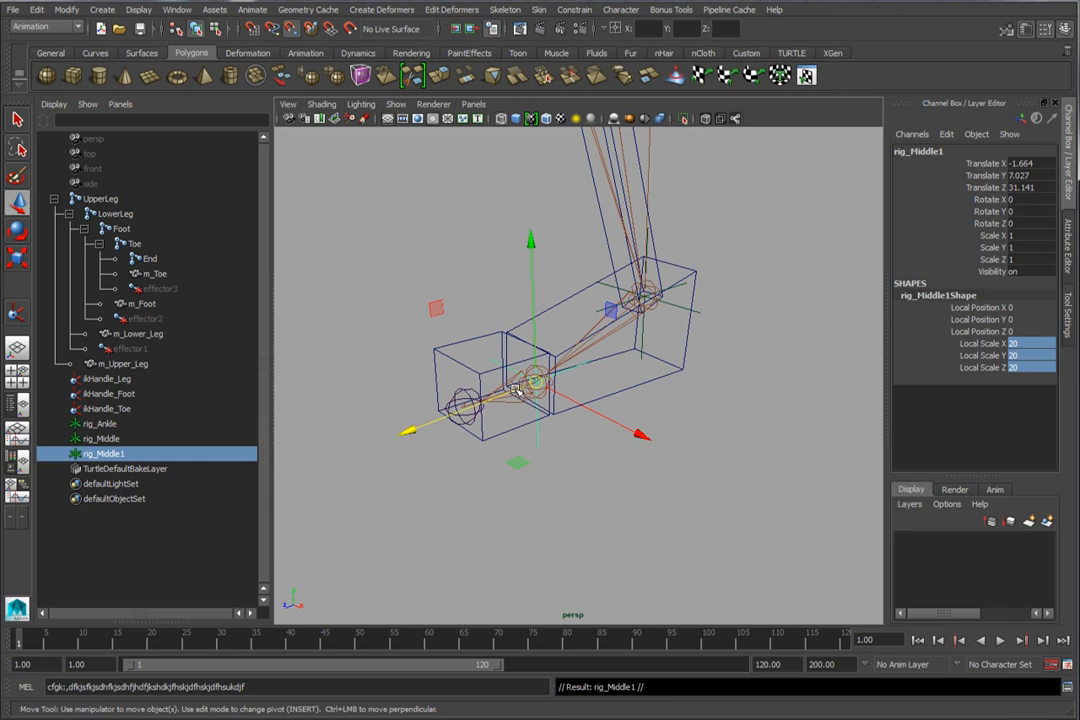
left_click_drag(535, 395, 581, 497)
left_click_drag(695, 505, 621, 514, "alt")
left_click_drag(528, 460, 550, 467, "alt")
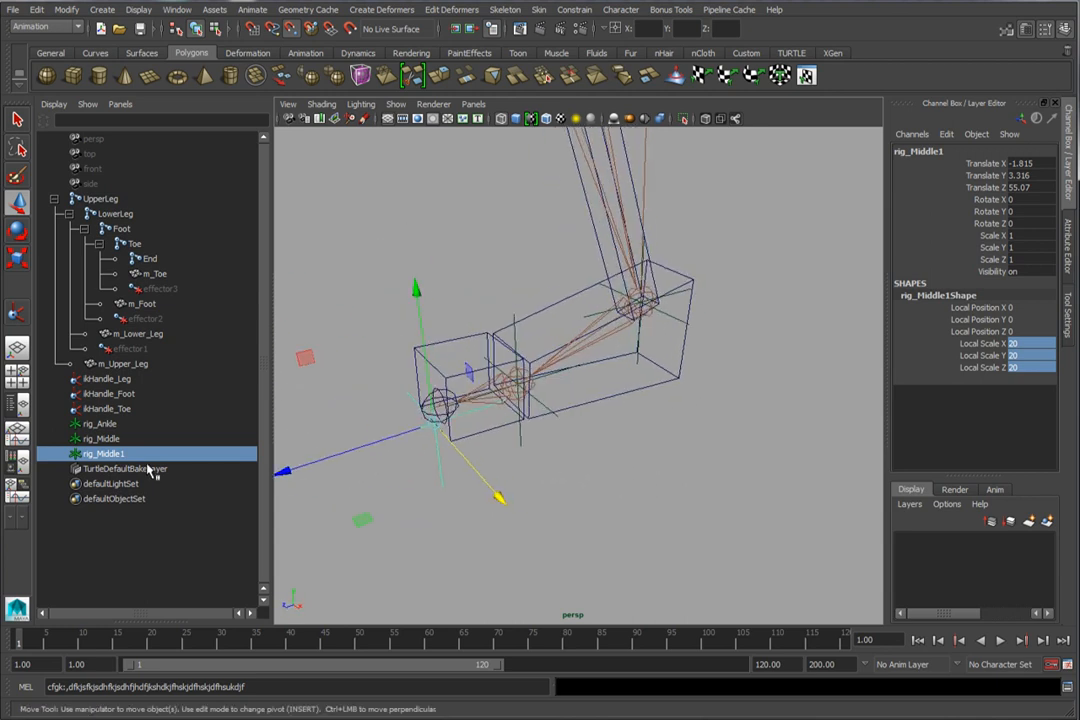
Step: Rename the locator at the tip of the toe as rig_Front
double_click(112, 456)
key("shift+End")
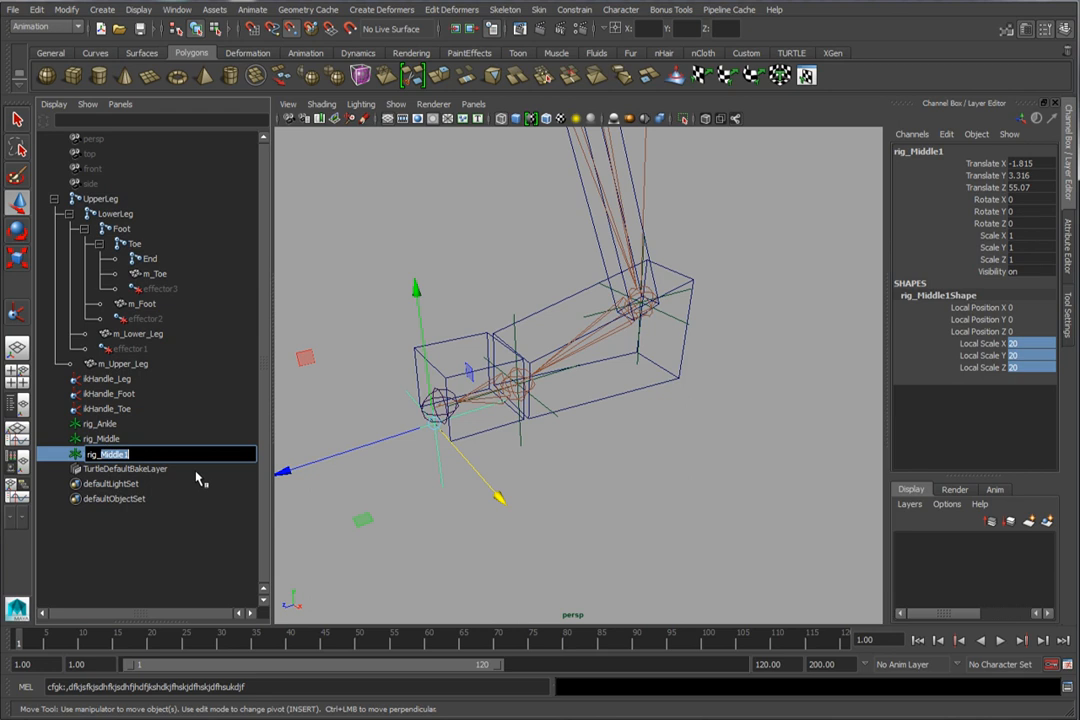
type("Front")
key("Return")
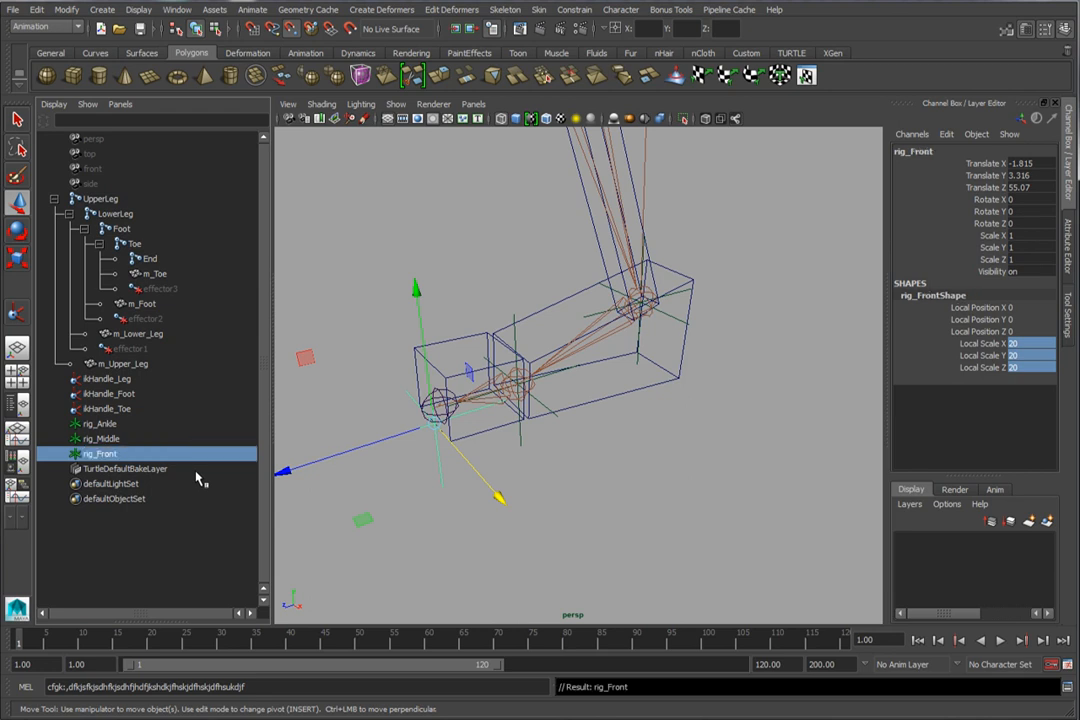
Step: Duplicate rig_Front and move the copy to the bottom of the heel, at about X 0, Y -0.658 and Z -17.052
middle_click_drag(494, 384, 494, 378, "alt")
left_click_drag(494, 378, 506, 403, "alt")
middle_click_drag(520, 438, 522, 445, "alt")
left_click_drag(521, 445, 526, 474, "alt")
key("ctrl+d")
left_click_drag(451, 497, 310, 362, "alt")
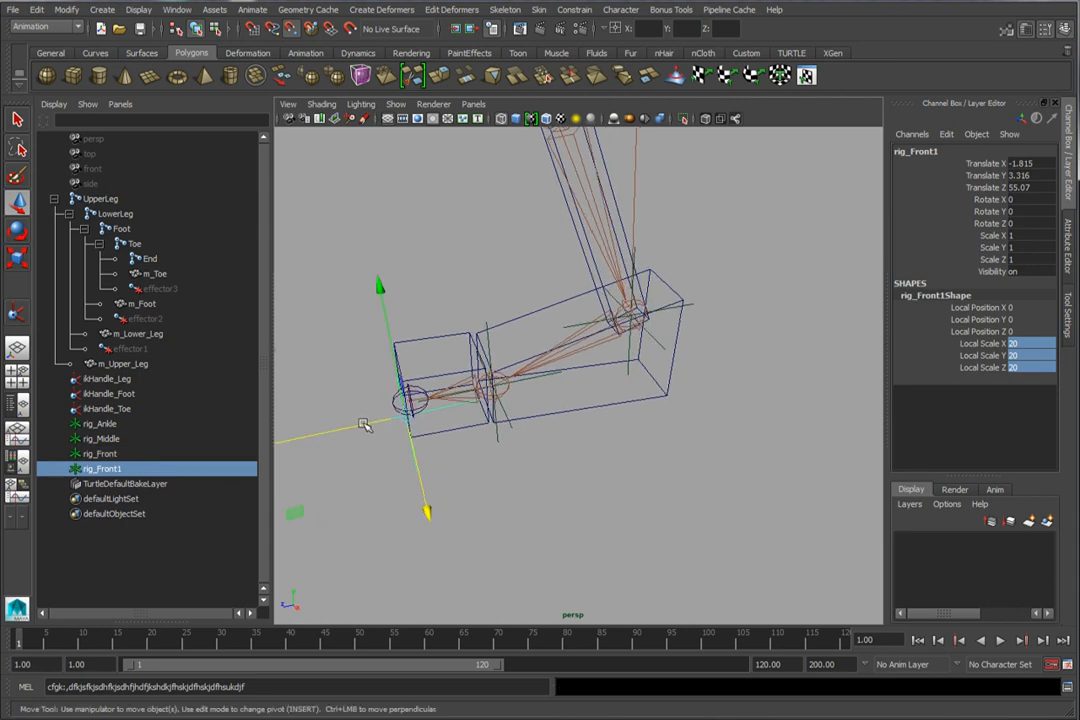
left_click_drag(360, 426, 740, 412)
left_click_drag(672, 431, 575, 411, "alt")
left_click_drag(601, 223, 570, 446)
left_click_drag(648, 377, 634, 441)
left_click_drag(390, 340, 455, 436, "alt")
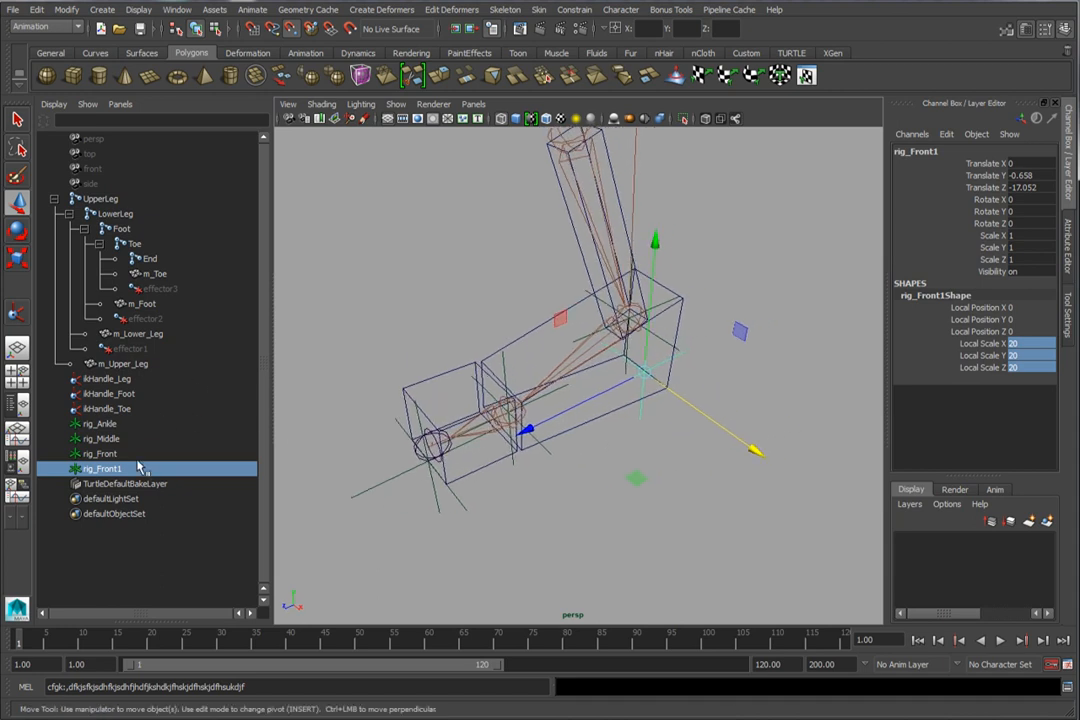
Step: Rename the locator at the heel as rig_Back
double_click(100, 469)
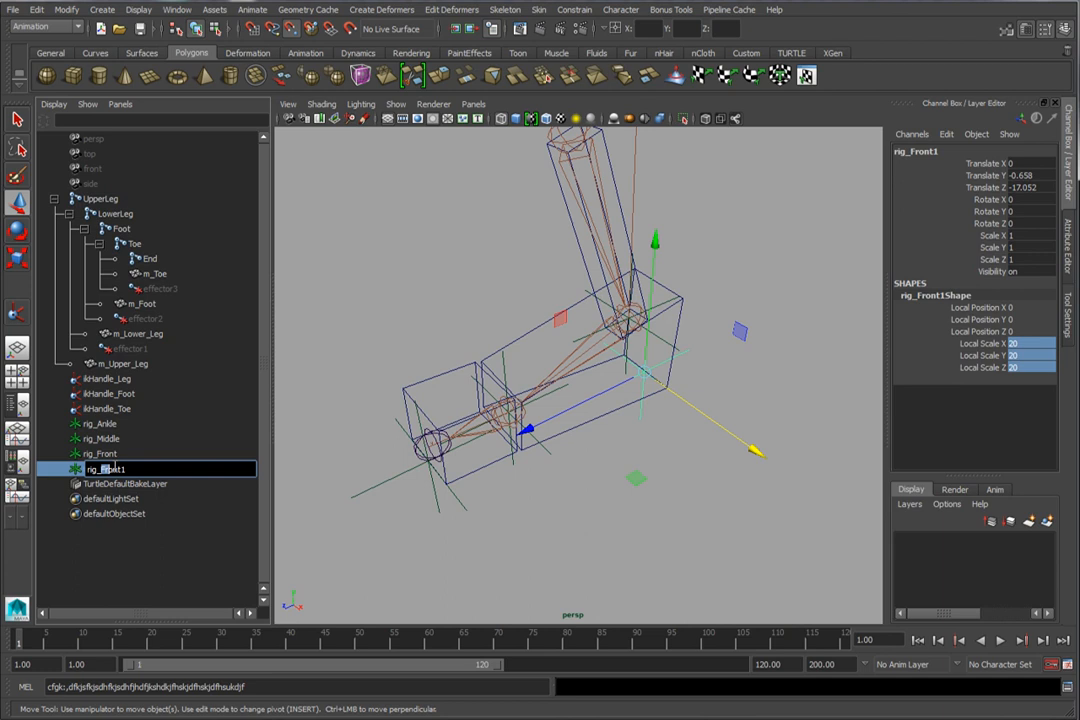
type("Back")
key("Return")
left_click_drag(652, 378, 645, 431, "alt")
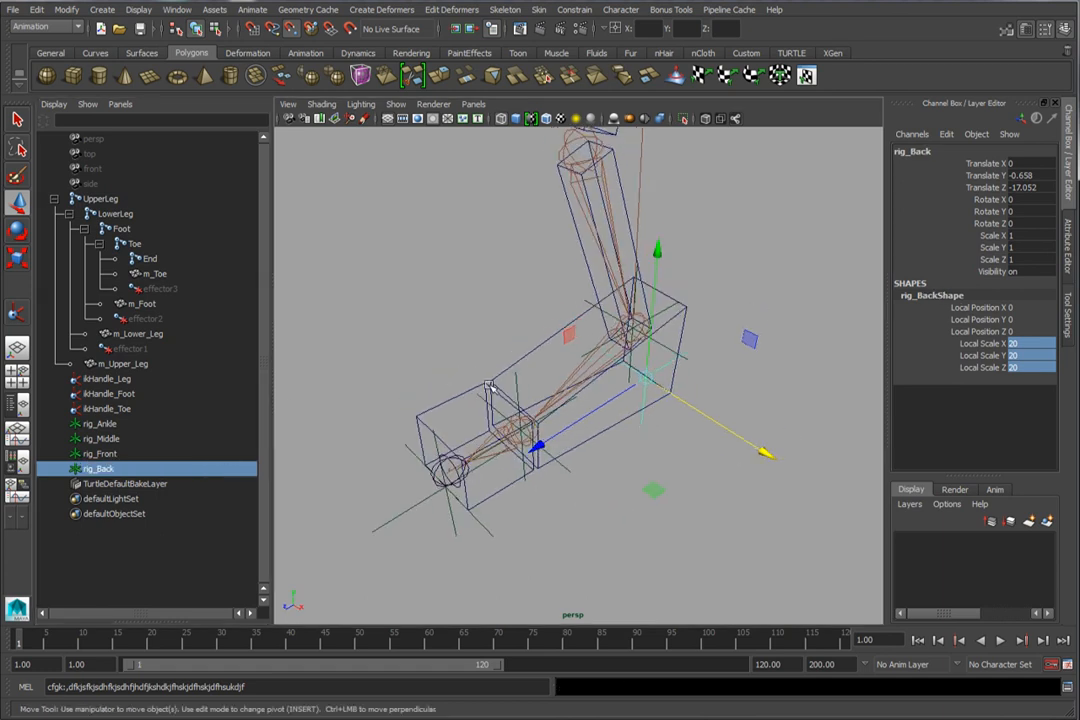
scroll(552, 373, "down", 3)
left_click_drag(541, 412, 543, 421, "alt")
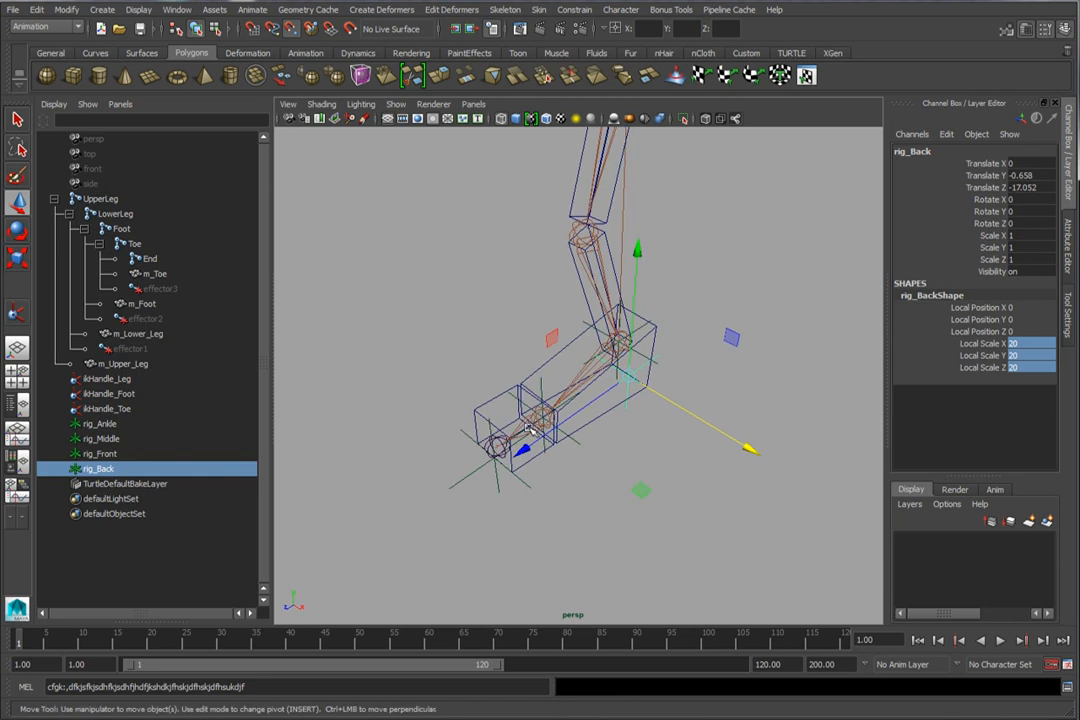
scroll(530, 435, "up", 3)
left_click_drag(476, 301, 465, 291, "alt")
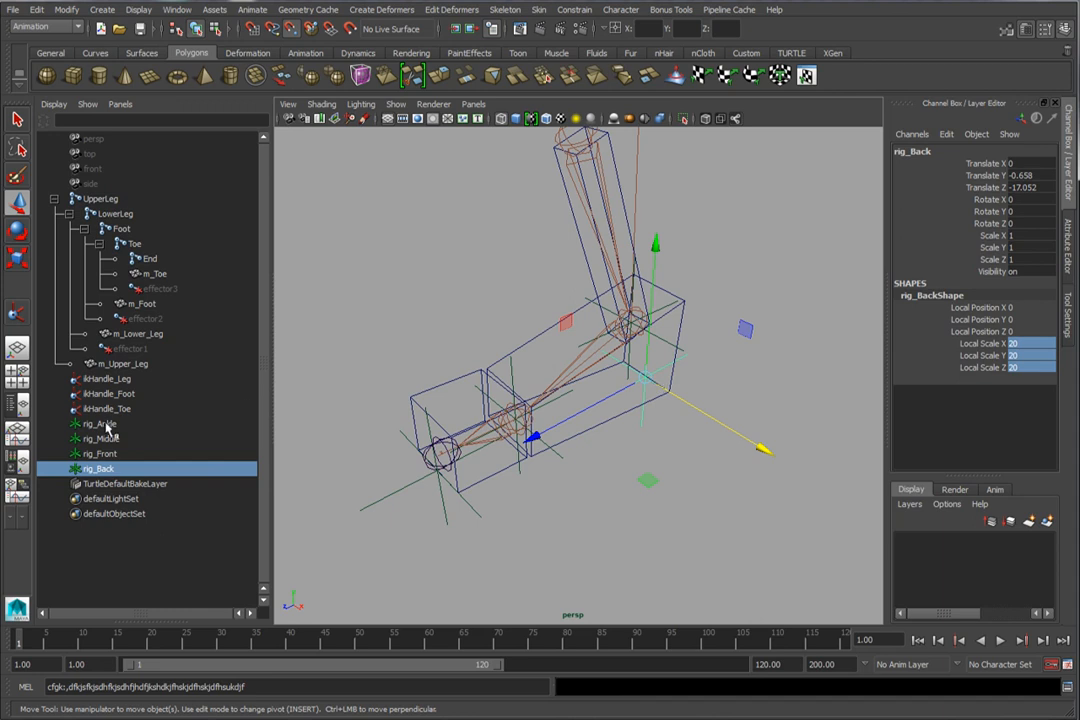
Step: Parent ikHandle_Leg under the rig_Ankle locator in the scene hierarchy
left_click(105, 379)
left_click(112, 425)
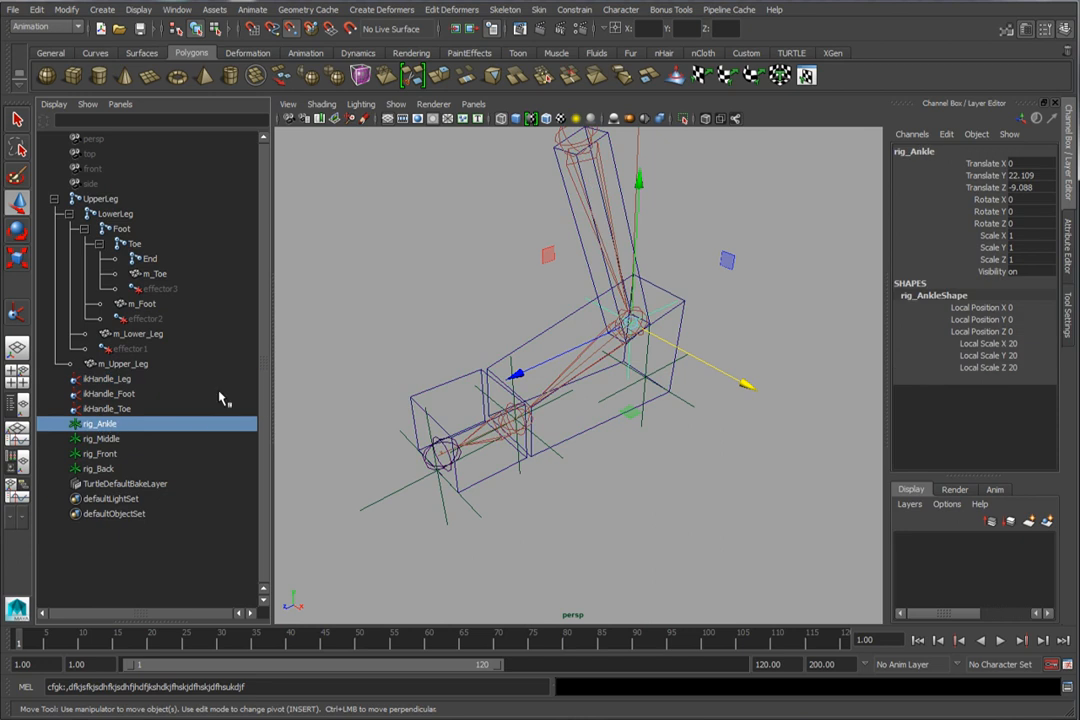
left_click(120, 381)
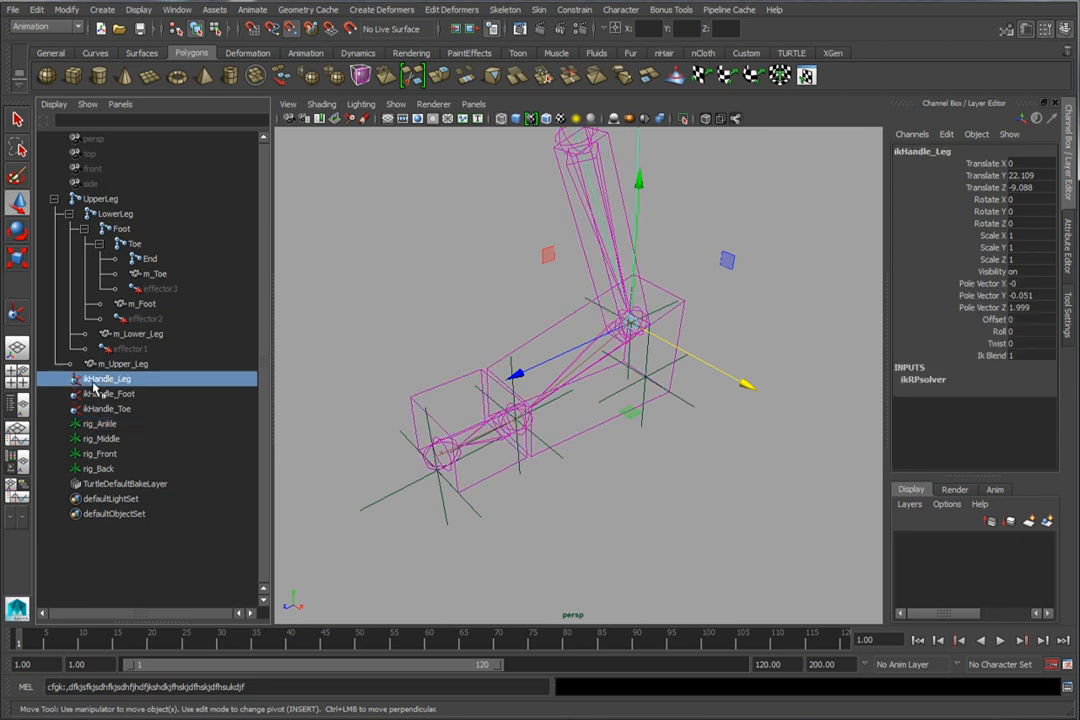
middle_click_drag(107, 385, 113, 427)
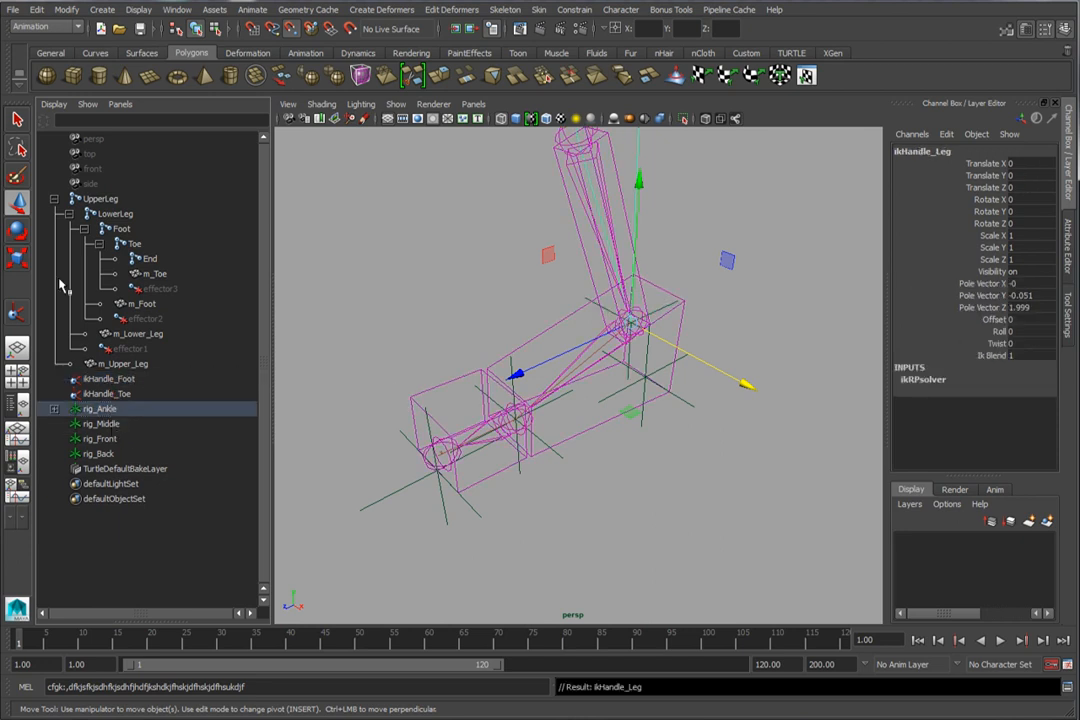
Step: Try moving the rig_Ankle locator freely to test its control of the leg, and undo the move
left_click(17, 119)
left_click(660, 365)
left_click(700, 392)
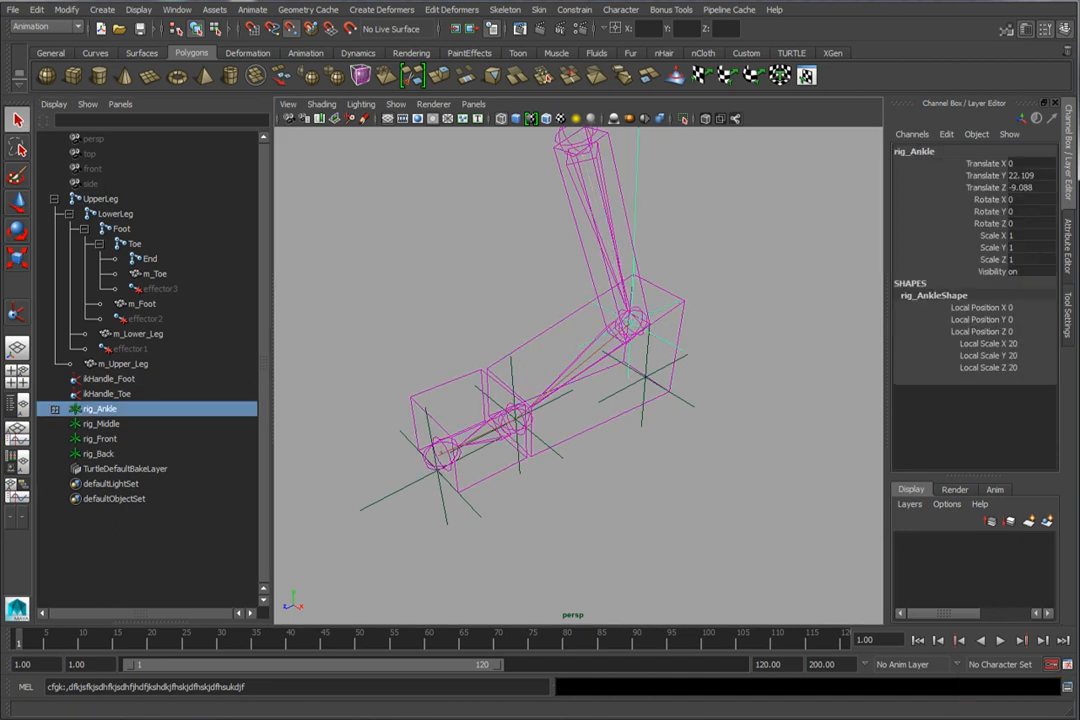
left_click_drag(616, 410, 596, 434, "alt")
left_click(18, 201)
left_click_drag(631, 374, 570, 385, "alt")
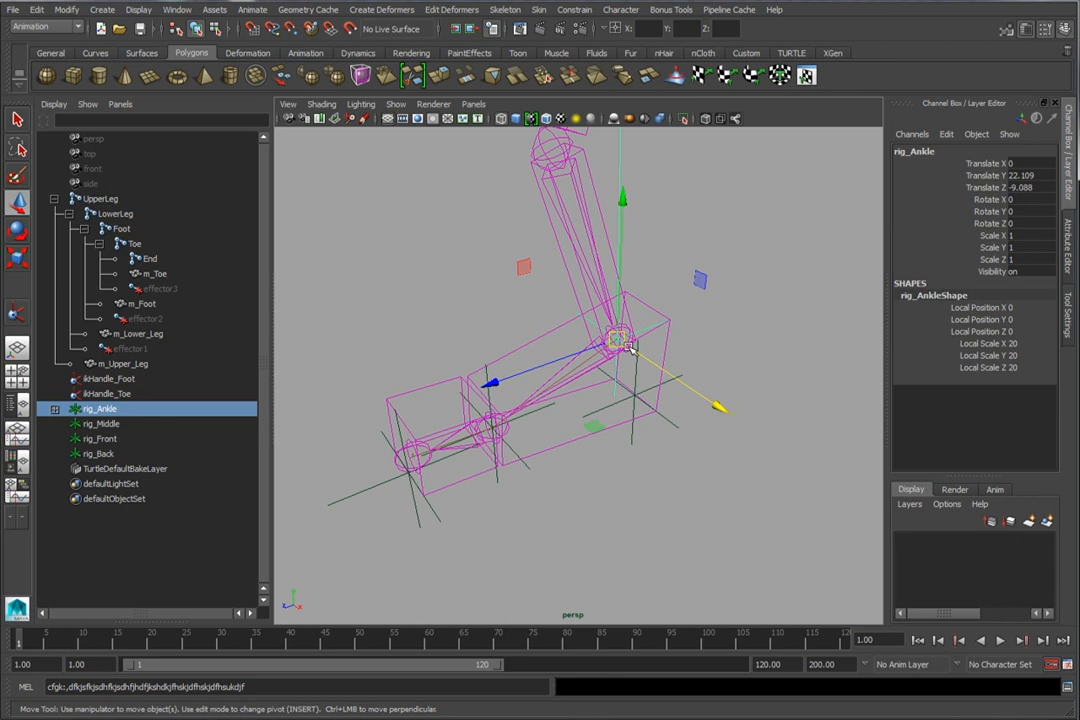
mouse_move(620, 342)
left_mouse_down()
mouse_move(586, 313)
mouse_move(610, 430)
mouse_move(620, 338)
left_mouse_up()
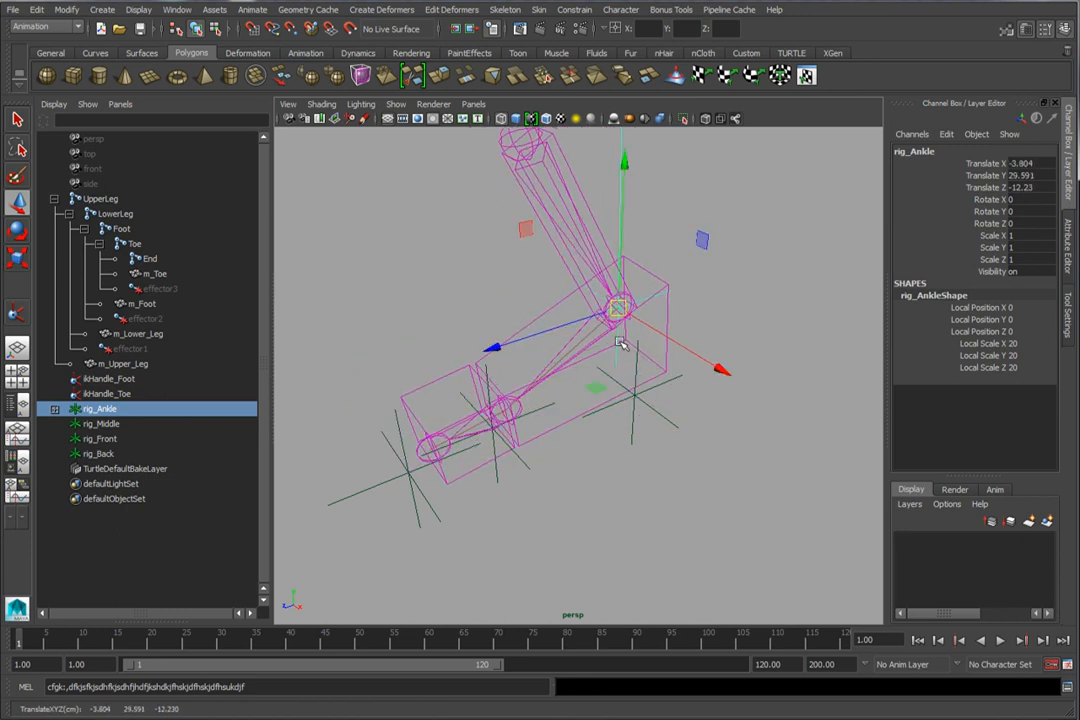
key("ctrl+z")
left_click_drag(598, 458, 570, 450, "alt")
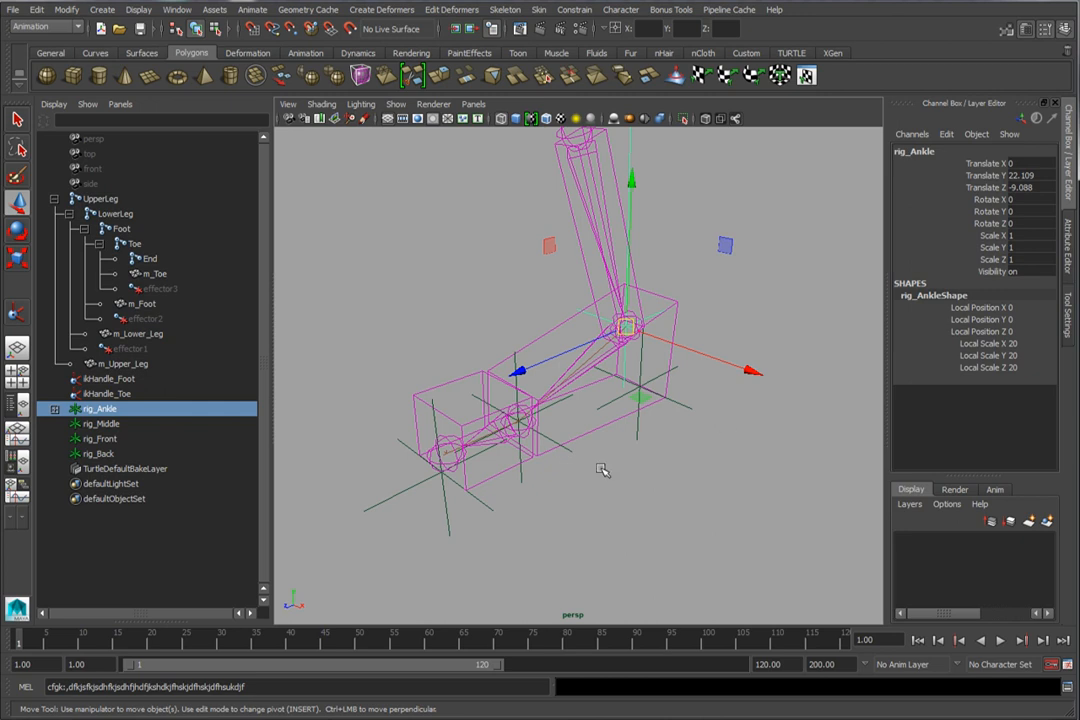
left_click_drag(400, 434, 513, 422, "alt")
Step: Parent rig_Ankle under the rig_Middle locator in the scene hierarchy
left_click(102, 424)
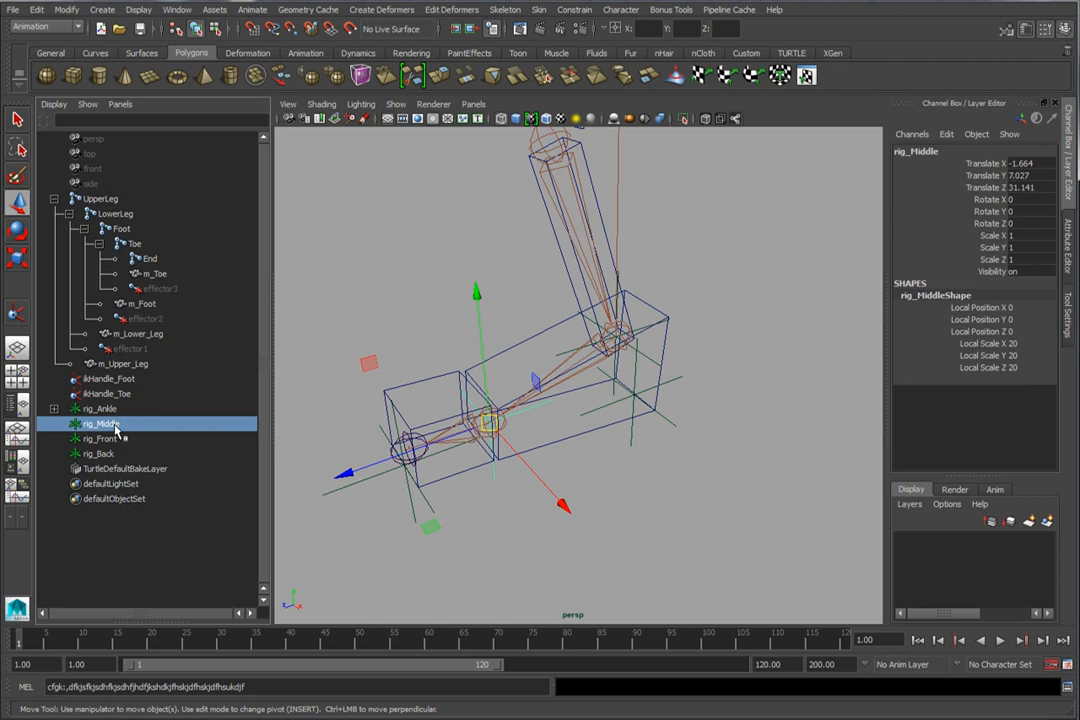
left_click(101, 409)
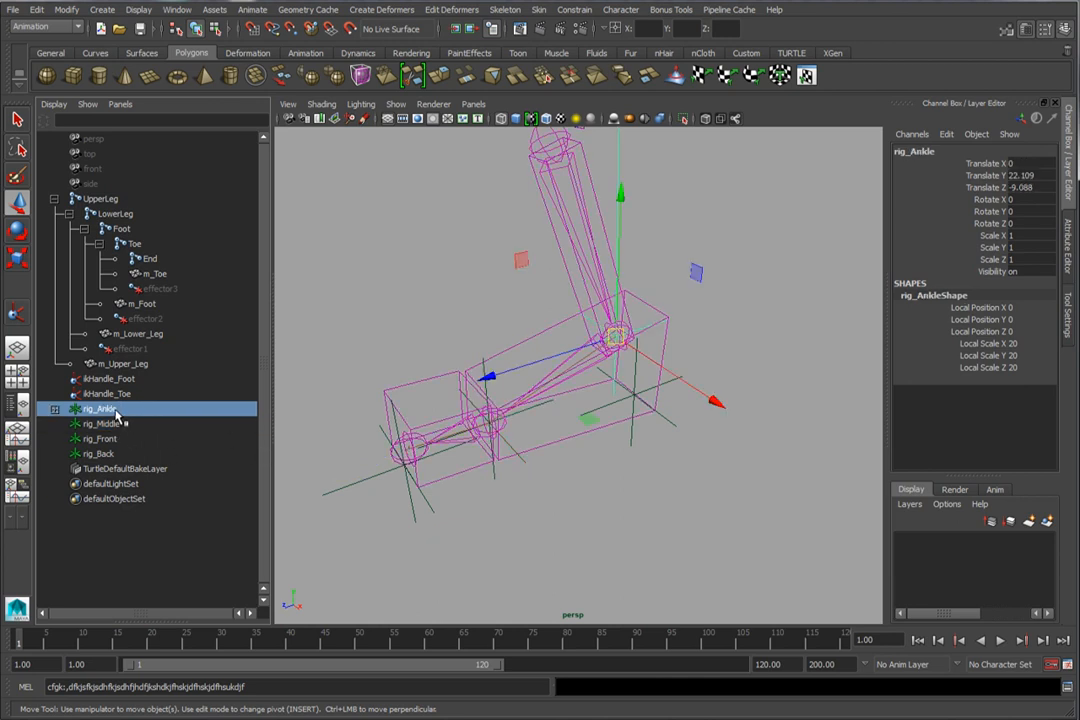
middle_click_drag(120, 410, 123, 427)
Step: Try rotating rig_Middle about X by about 28.6 and 28.8 degrees, undoing each test rotation
left_click(121, 409)
left_click(24, 231)
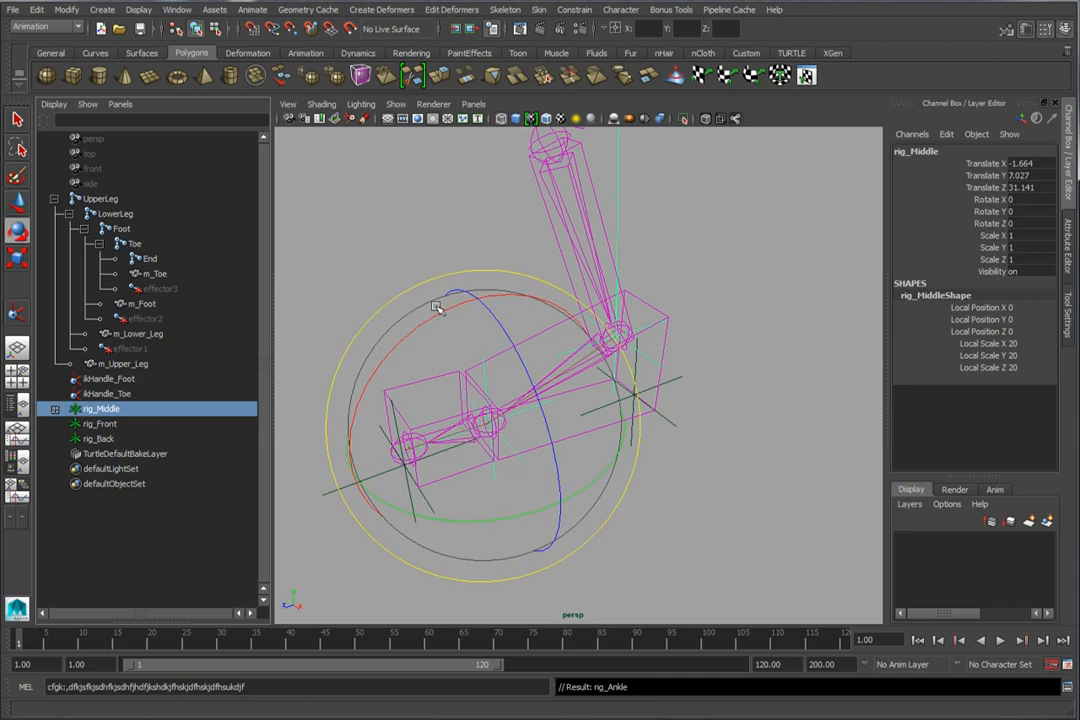
left_click_drag(443, 310, 378, 359)
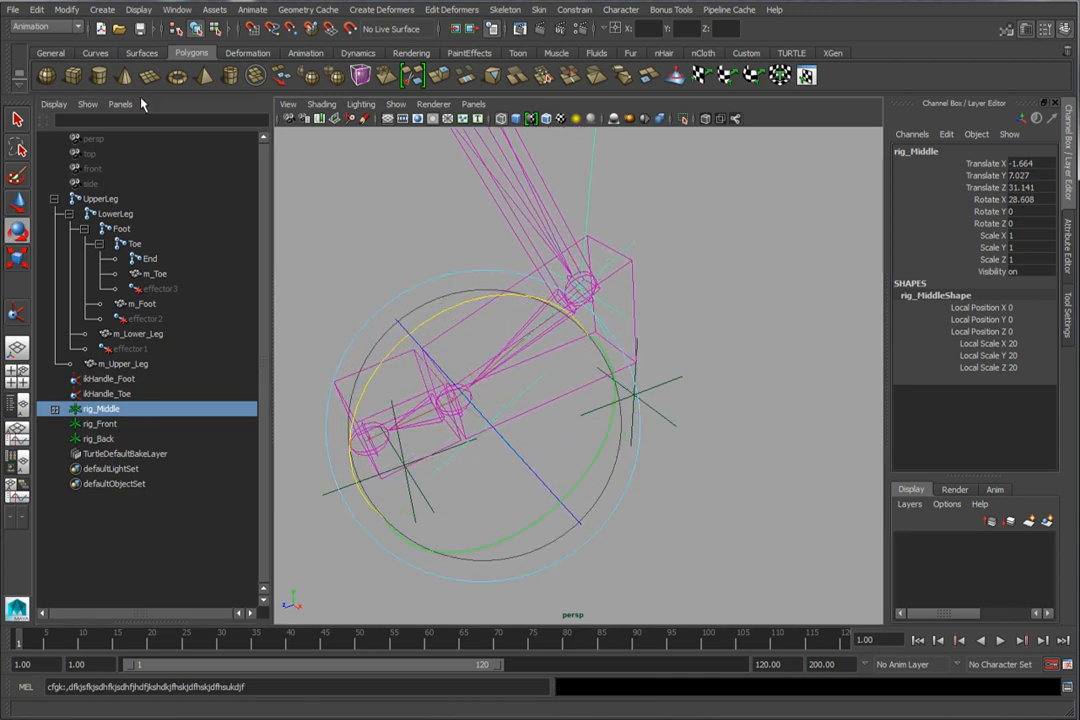
left_click(36, 9)
left_click(53, 35)
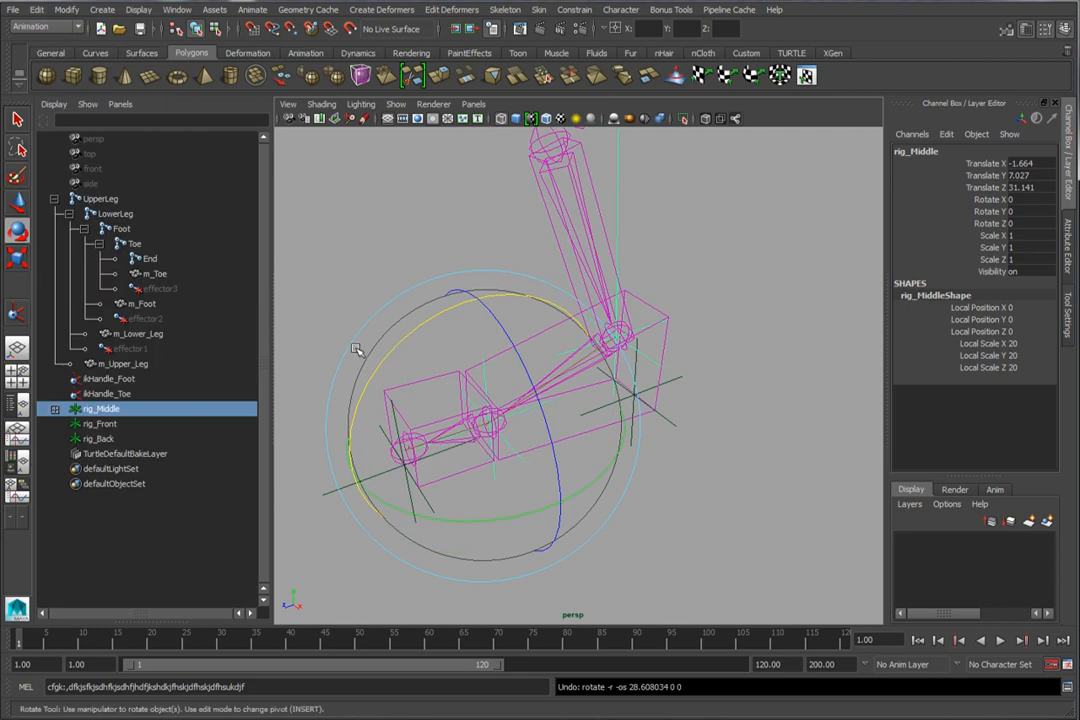
left_click_drag(489, 448, 481, 413, "alt")
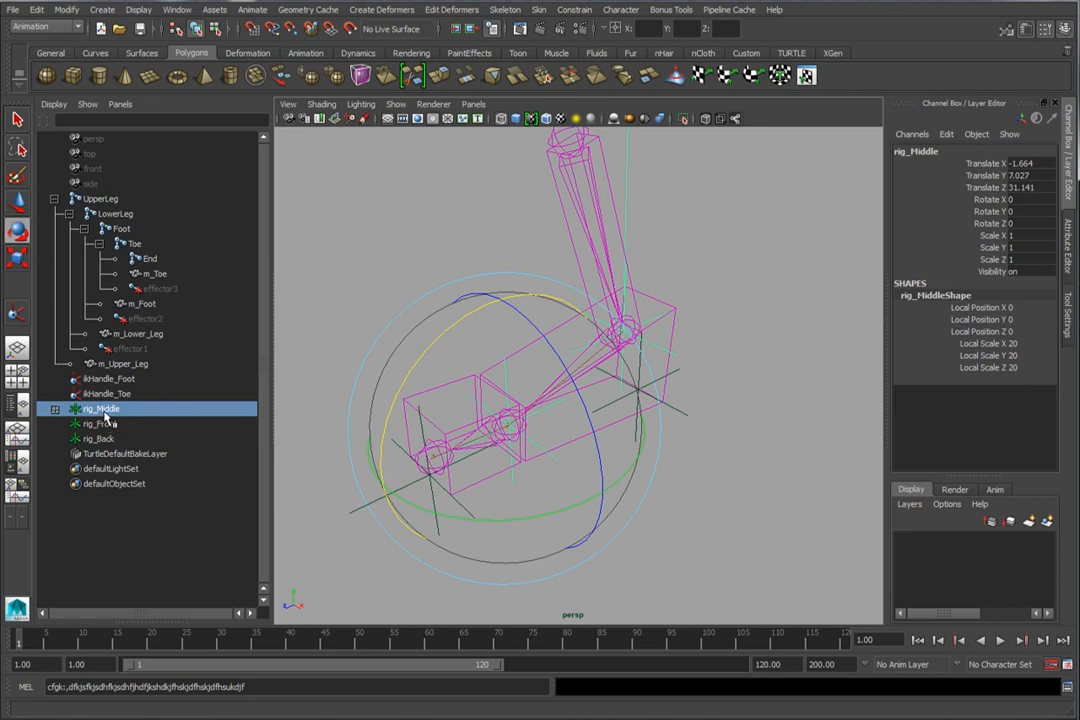
left_click_drag(362, 292, 406, 426)
key("ctrl+z")
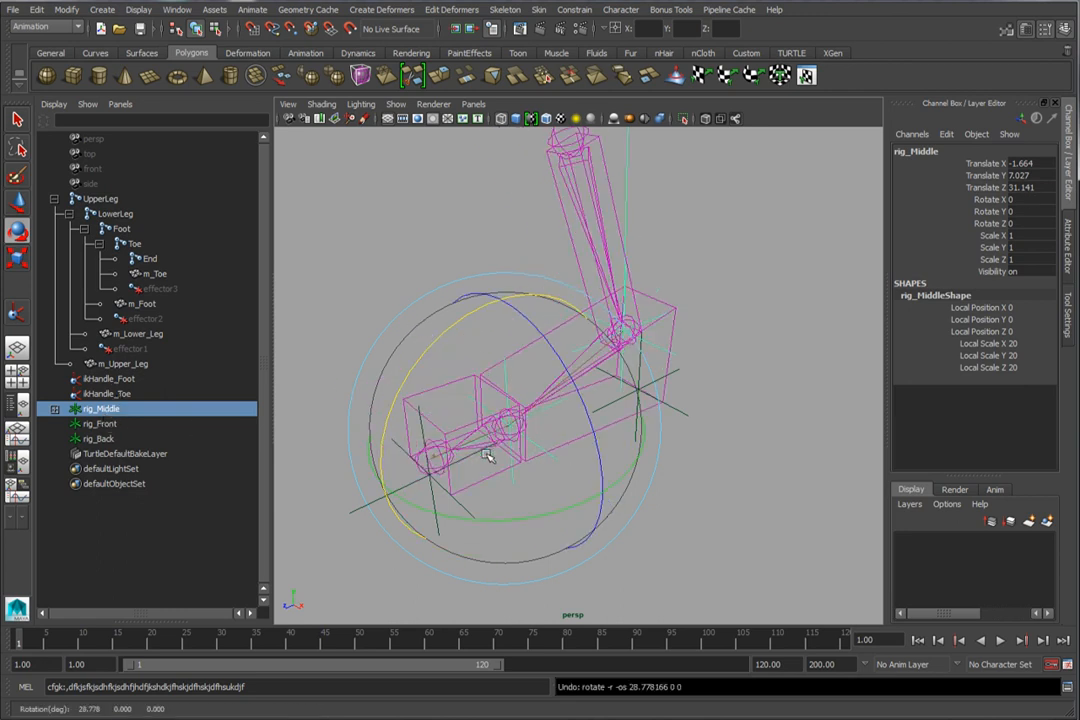
Step: Parent rig_Middle under rig_Front and test it with an X rotation of about 24.5 degrees, undoing the rotation
middle_click_drag(113, 412, 120, 424)
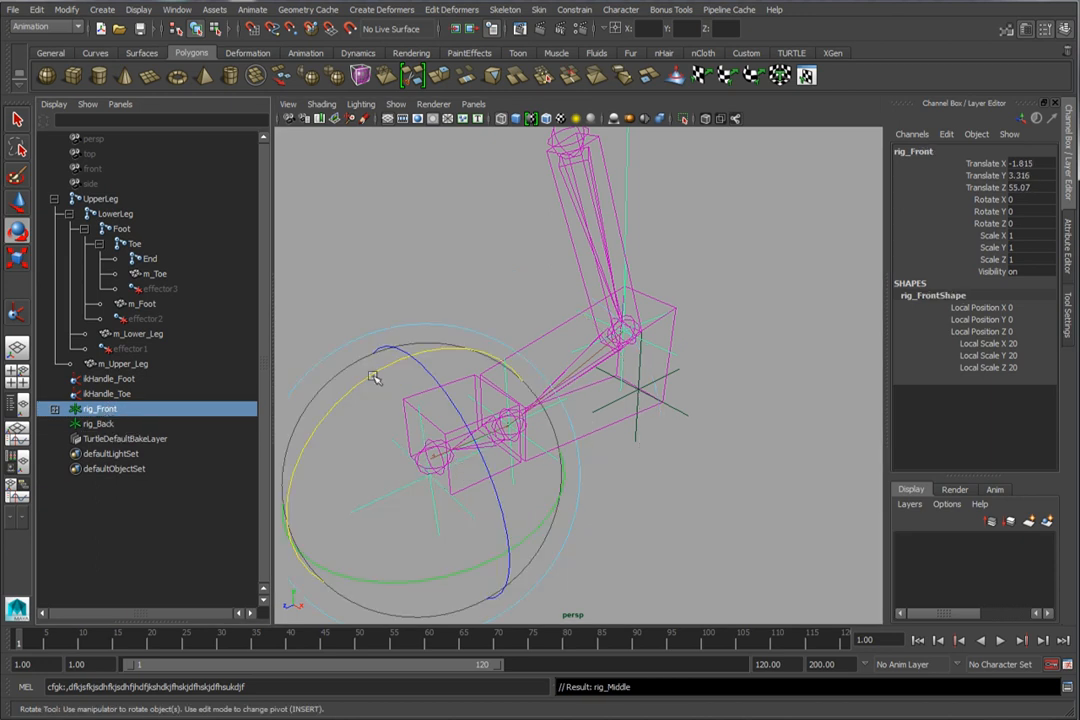
left_click_drag(368, 375, 322, 425)
key("ctrl+z")
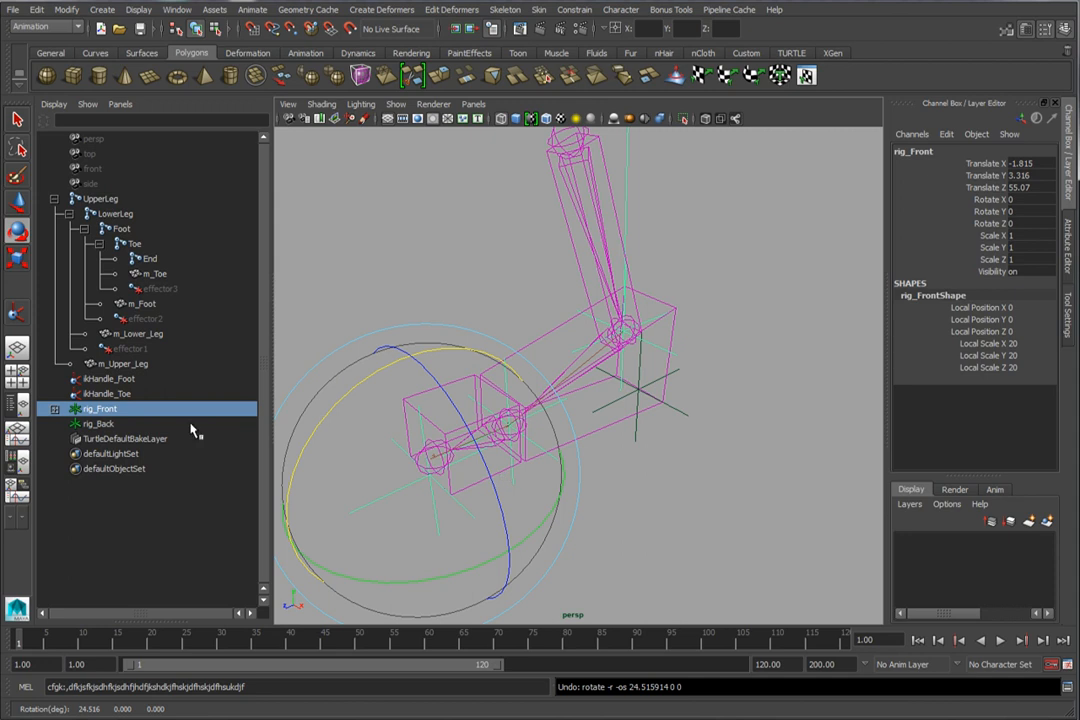
Step: Parent ikHandle_Foot under the rig_Front locator in the scene hierarchy
left_click(121, 382)
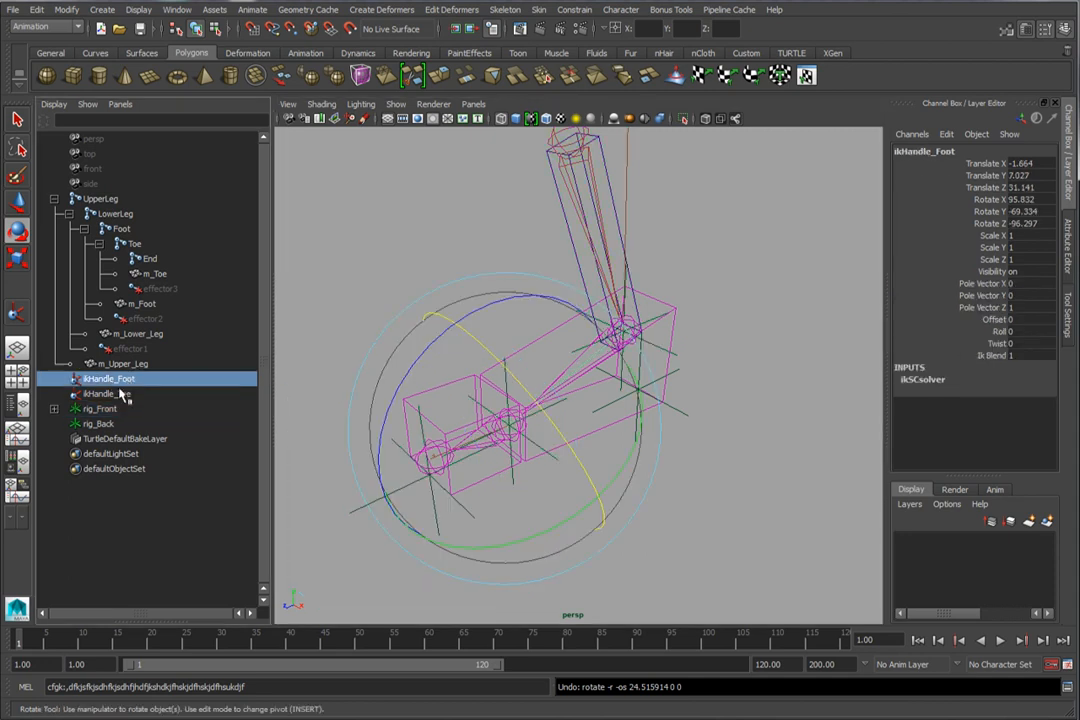
left_click(100, 410)
left_click(118, 380)
middle_click_drag(108, 382, 105, 412)
Step: Try rotating rig_Front about X by about 18 degrees, and undo the rotation
left_click(97, 396)
left_click_drag(386, 370, 369, 428)
key("ctrl+z")
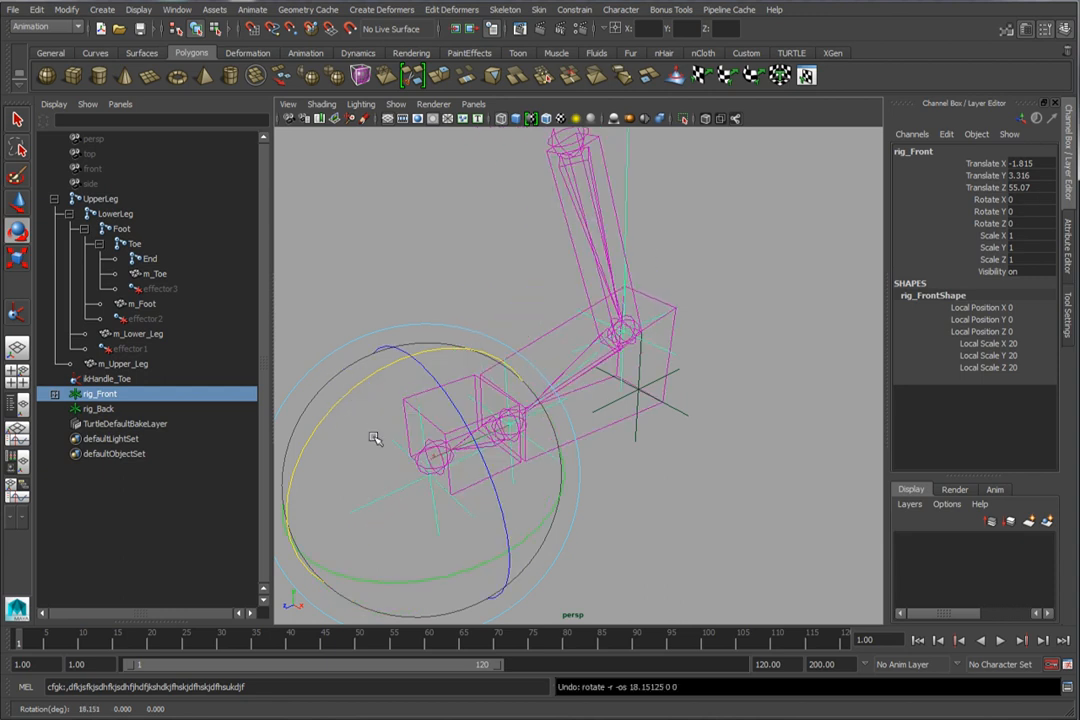
Step: Try rotating rig_Middle, nested under rig_Front, about X by about 28 degrees, and undo the rotation
left_click(54, 394)
left_click(115, 408)
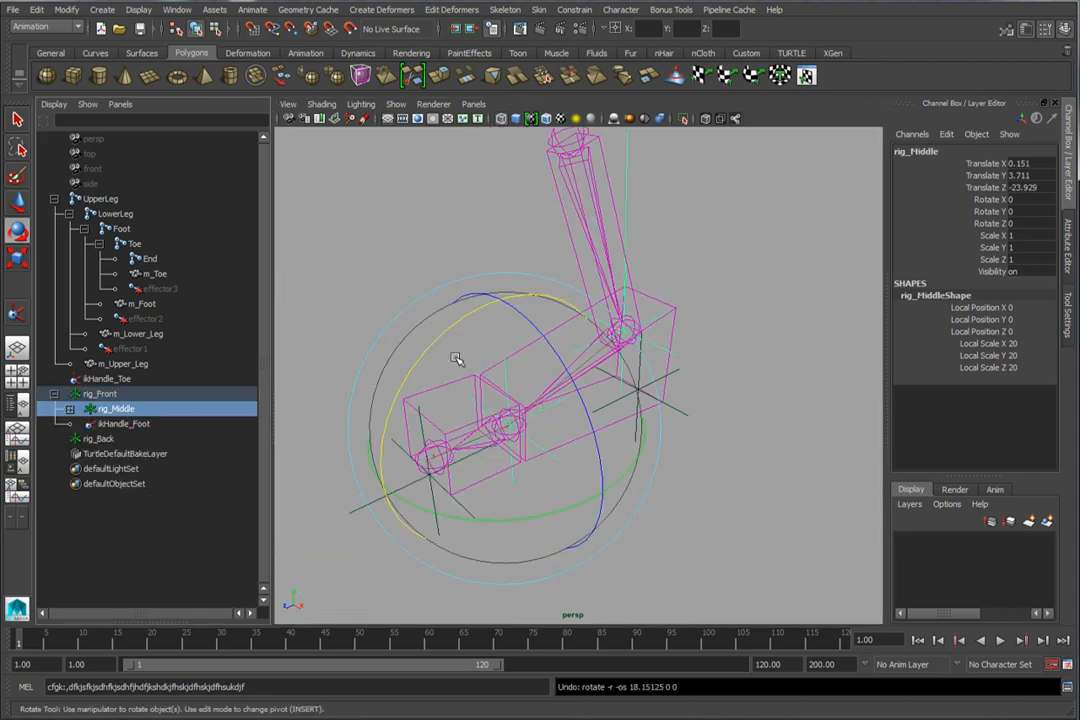
left_click_drag(446, 328, 401, 392)
key("ctrl+z")
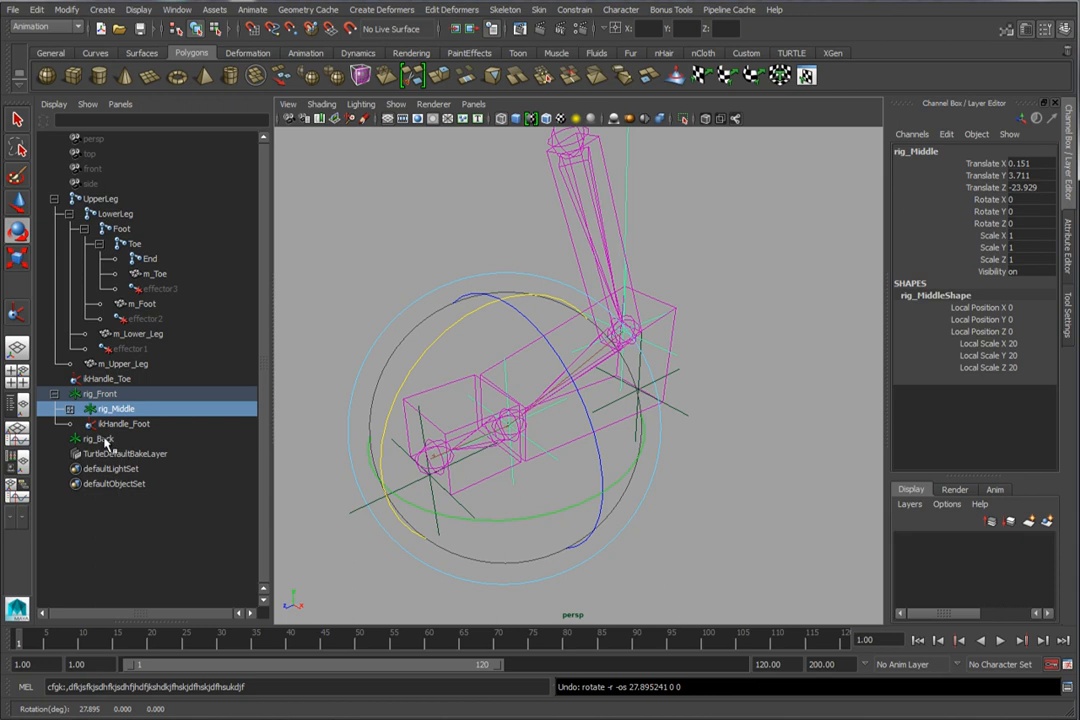
left_click(54, 394)
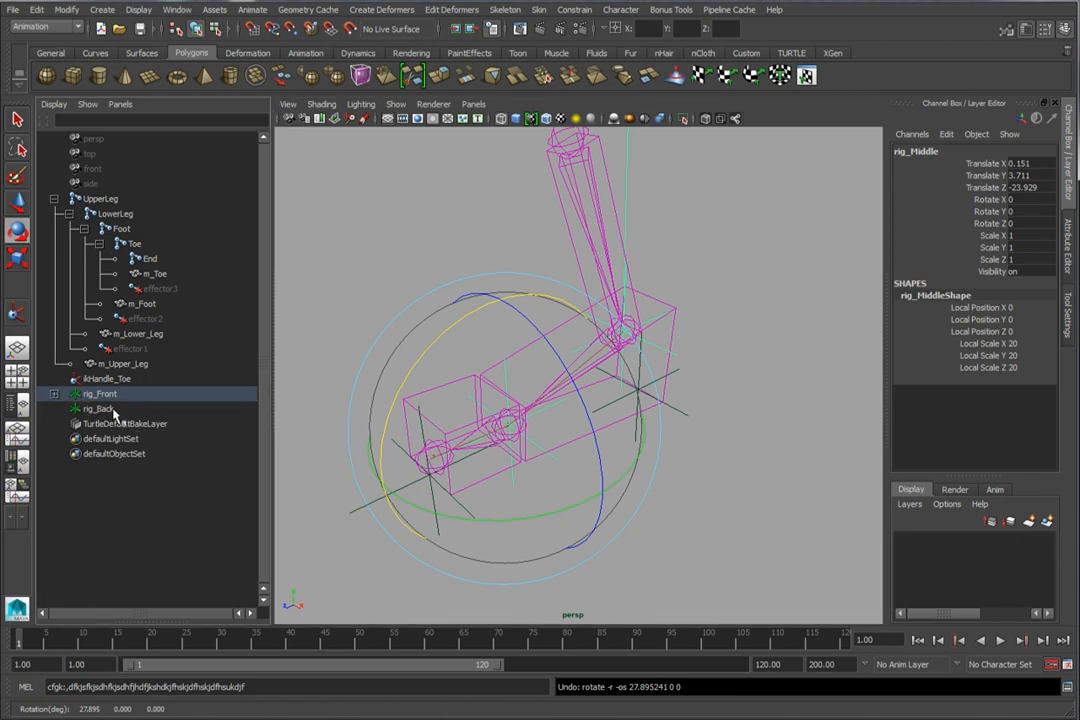
Step: Try moving ikHandle_Toe up about 2.93 units in Y to test the toe, and undo the move
left_click(105, 382)
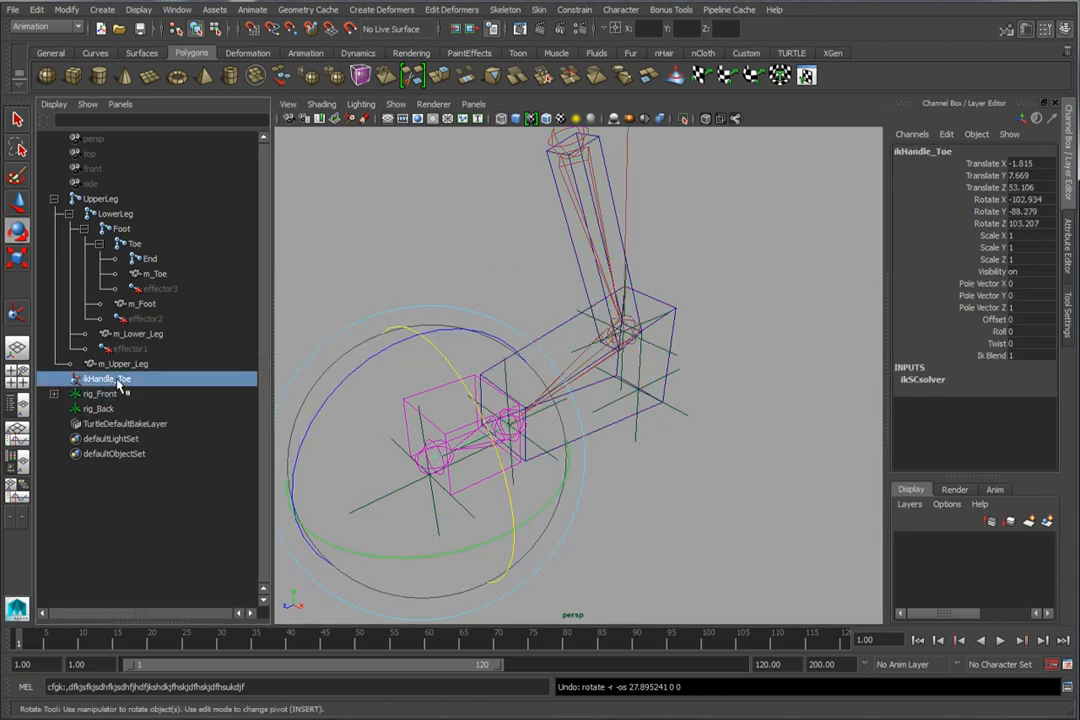
mouse_move(440, 430)
left_mouse_down("alt")
mouse_move(474, 415)
mouse_move(453, 416)
left_mouse_up("alt")
left_click(14, 202)
mouse_move(455, 309)
left_mouse_down()
mouse_move(470, 374)
mouse_move(458, 305)
left_mouse_up()
key("ctrl+z")
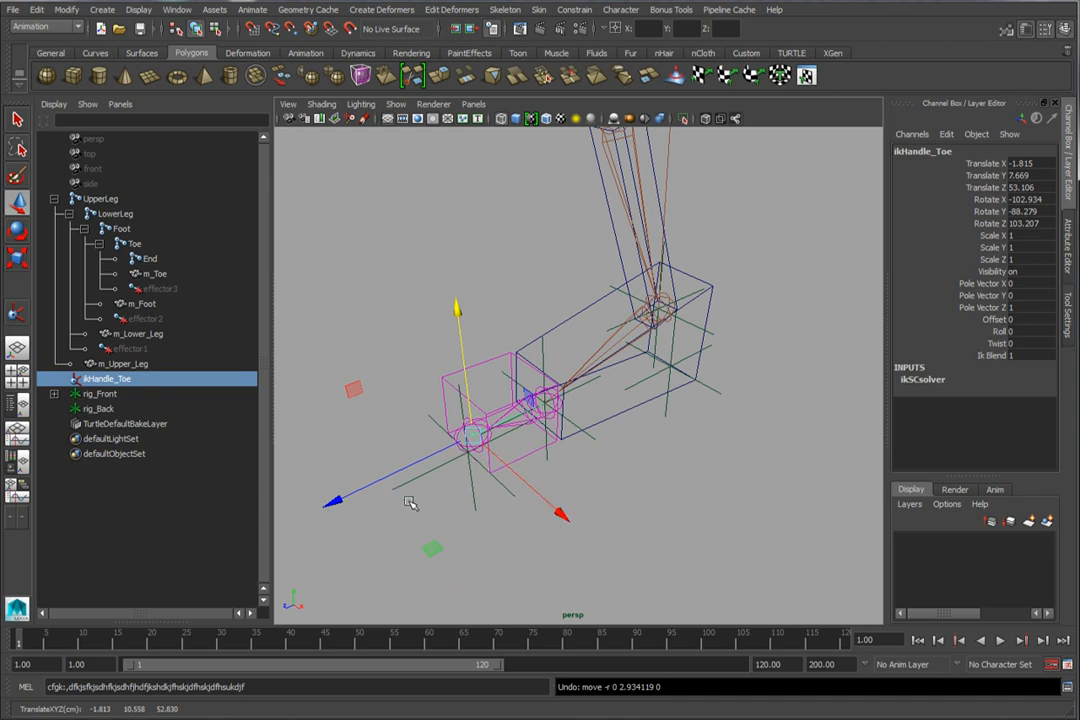
Step: Try rotating rig_Front about X by about 5.9 degrees, undo the rotation and clear the selection
left_click(54, 395)
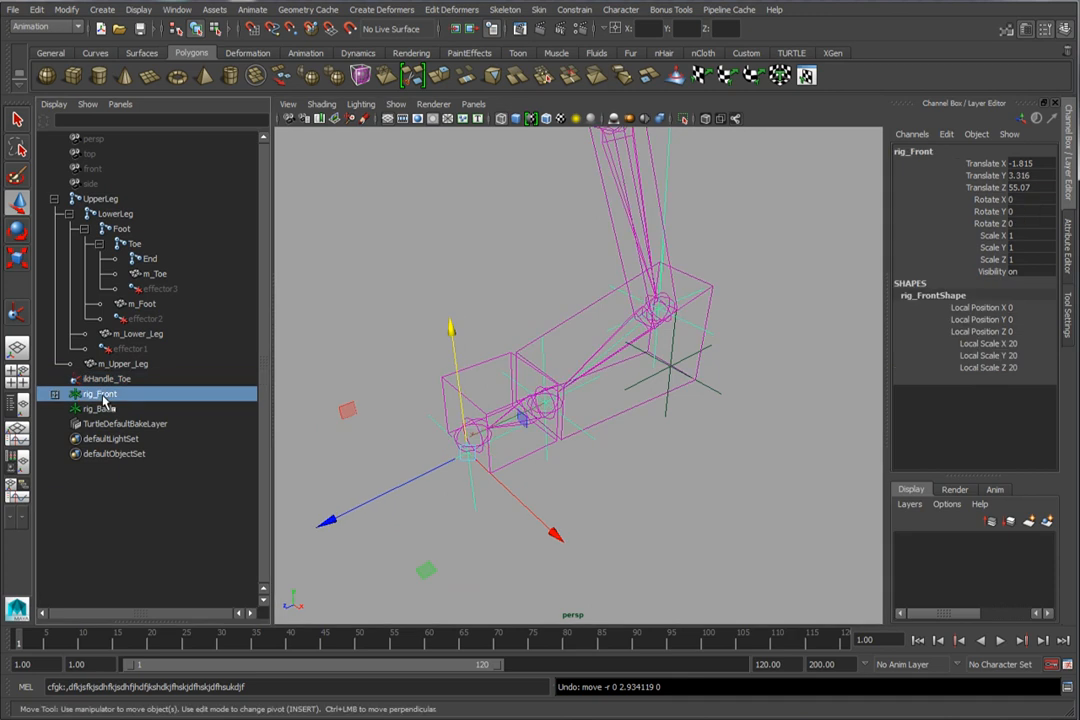
key("e")
mouse_move(423, 355)
left_mouse_down()
mouse_move(405, 362)
mouse_move(412, 369)
left_mouse_up()
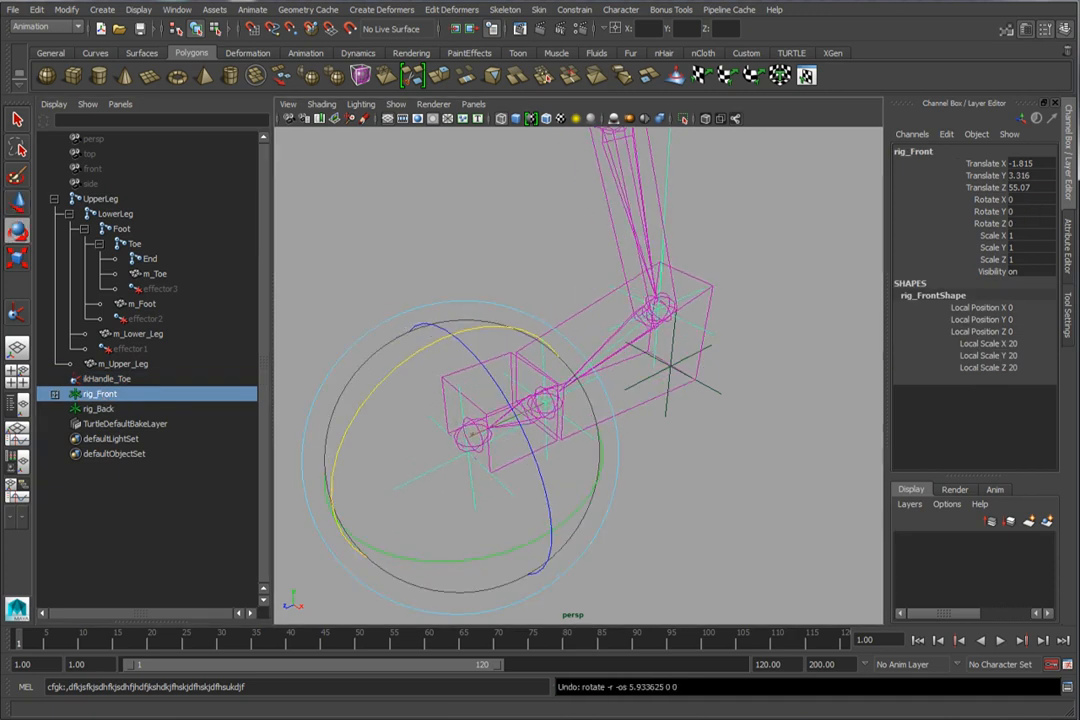
left_click(386, 231)
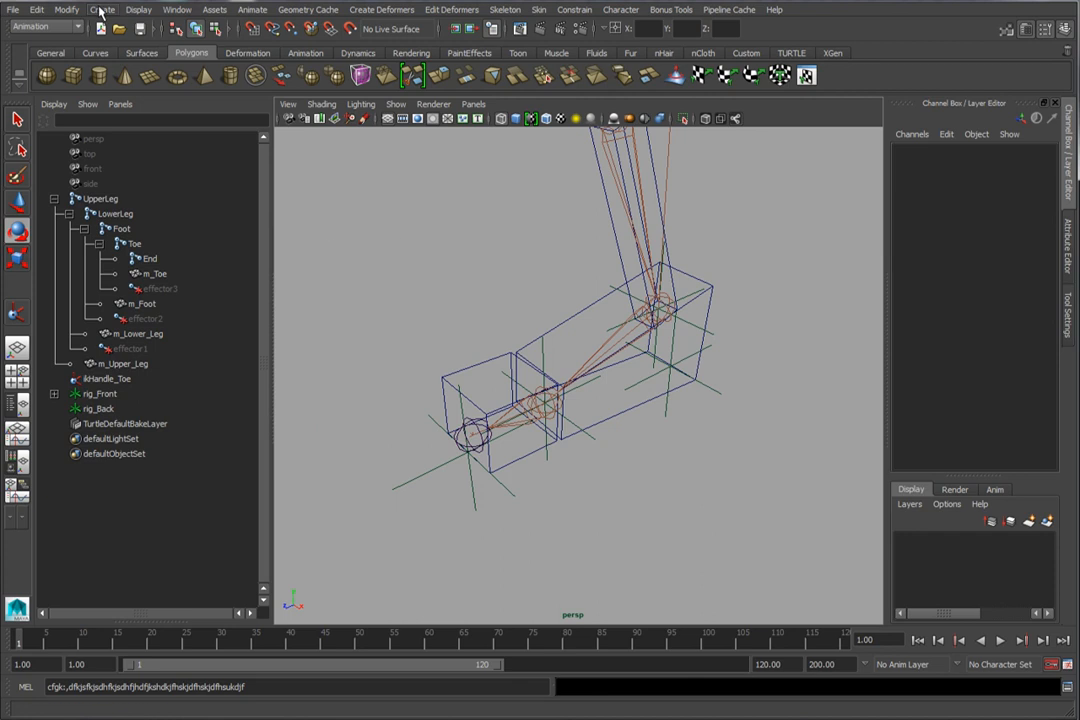
Step: Duplicate rig_Back and snap the copy to the Toe joint, at X -1.664, Y 7.027 and Z 31.141
left_click(98, 409)
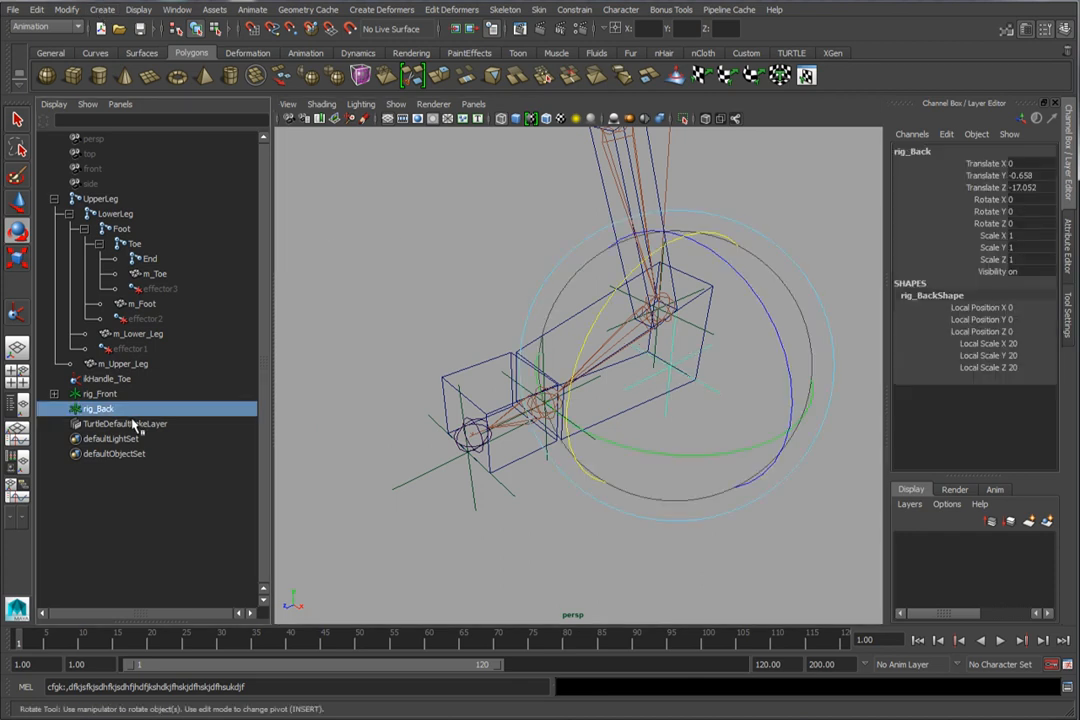
key("ctrl+d")
key("w")
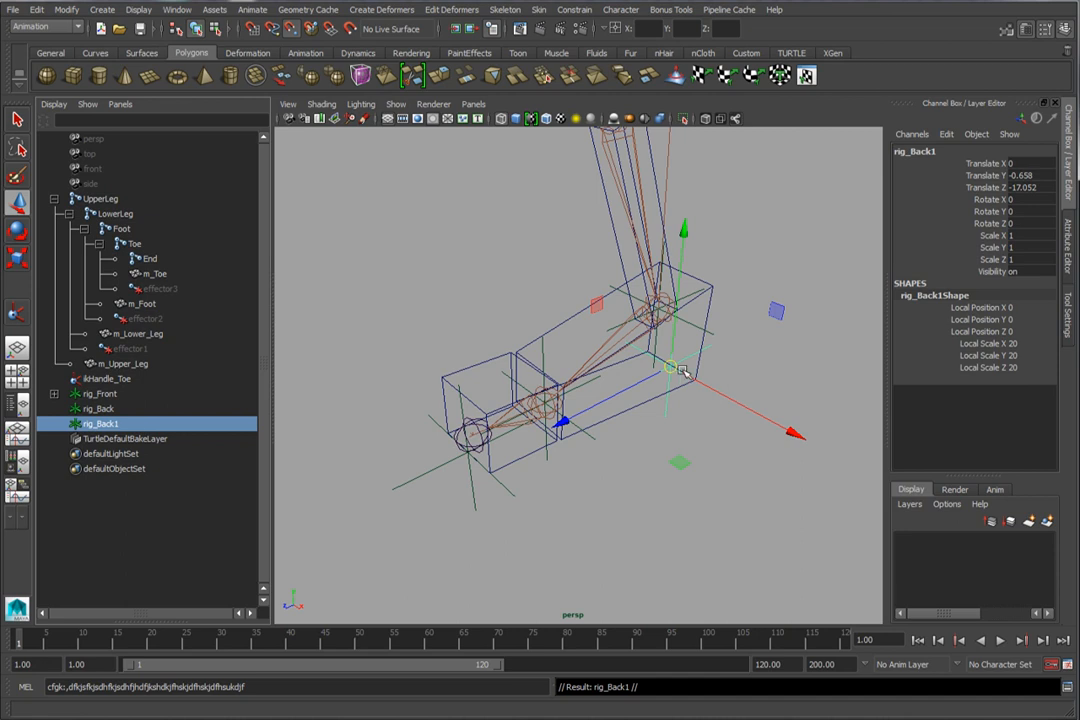
left_click_drag(670, 368, 470, 430)
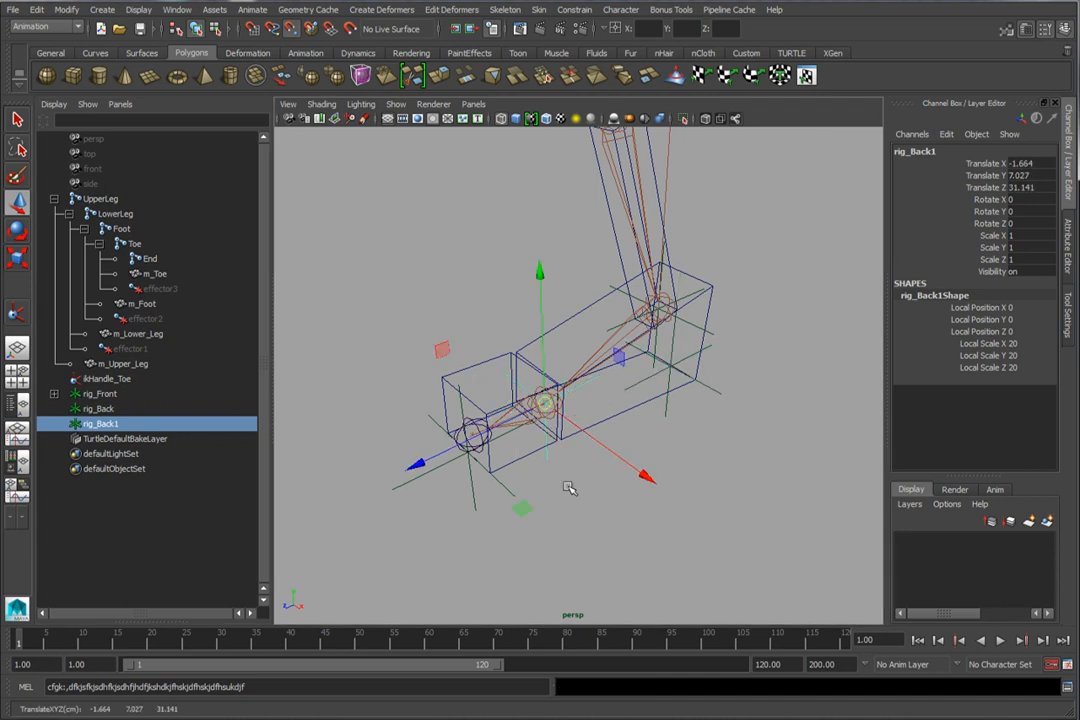
mouse_move(569, 489)
left_mouse_down("alt")
mouse_move(492, 488)
mouse_move(579, 475)
mouse_move(562, 492)
mouse_move(494, 465)
mouse_move(574, 501)
left_mouse_up("alt")
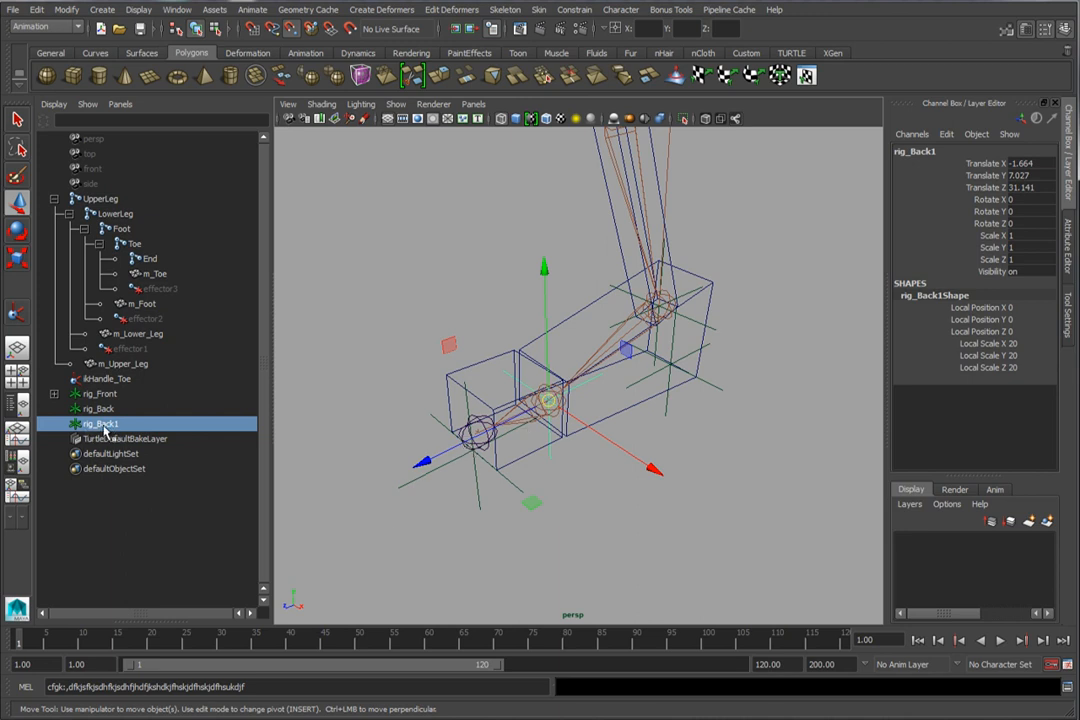
Step: Rename the duplicated locator at the Toe joint as rig_Toe and parent it under rig_Front
double_click(106, 424)
type("rig_Toe")
key("Return")
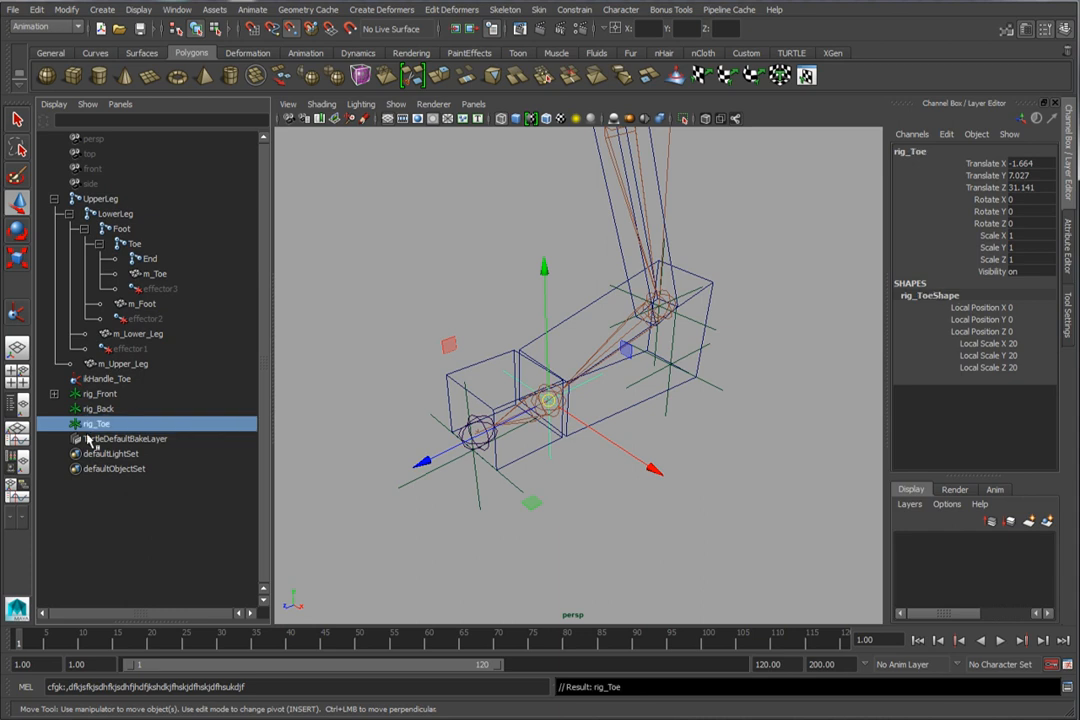
middle_click_drag(102, 426, 110, 396)
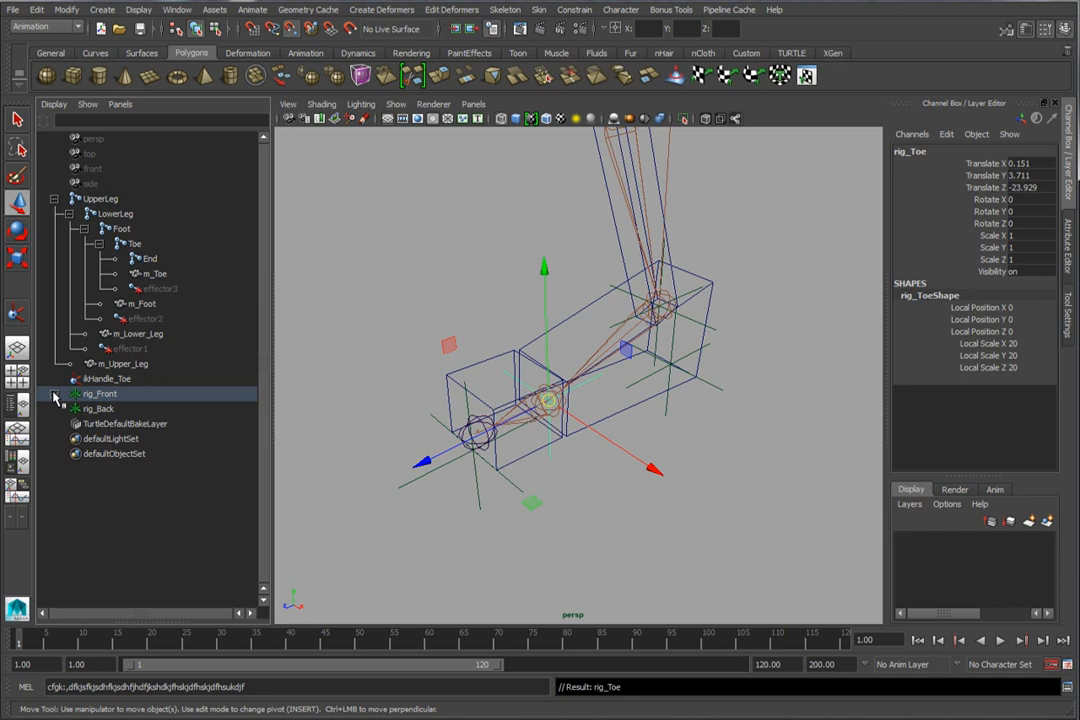
left_click(55, 395)
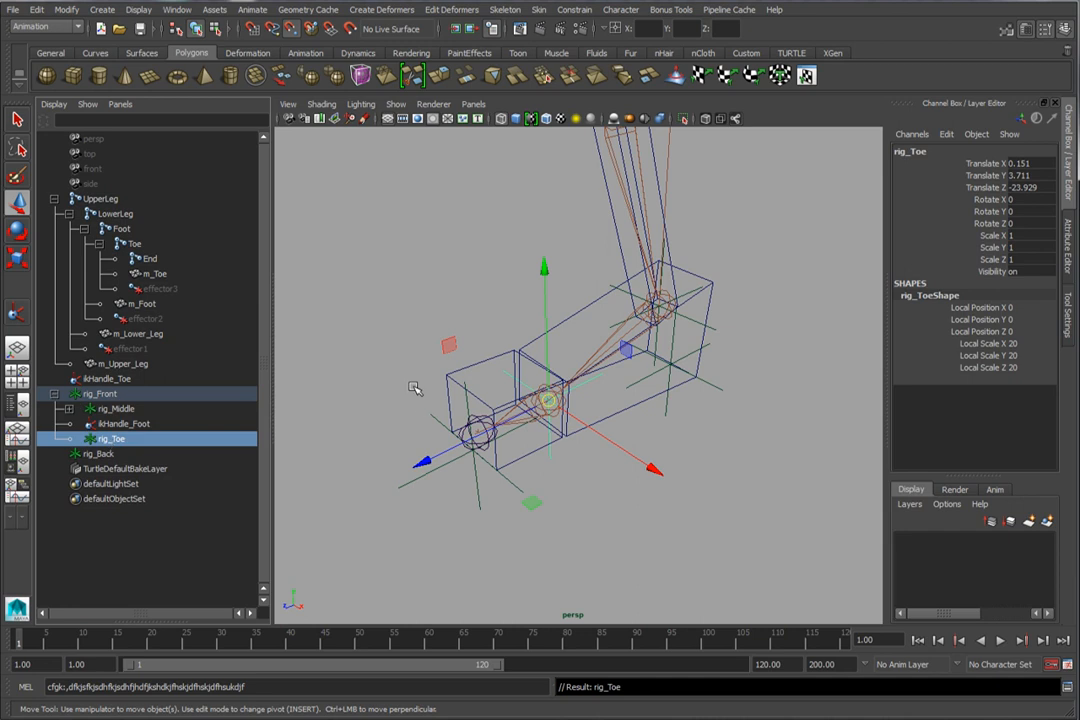
Step: Try rotating rig_Front about X by about 14 degrees with rig_Toe nested under it, and undo the rotation
left_click(511, 481)
left_click(18, 231)
left_click_drag(413, 342, 321, 465)
key("ctrl+z")
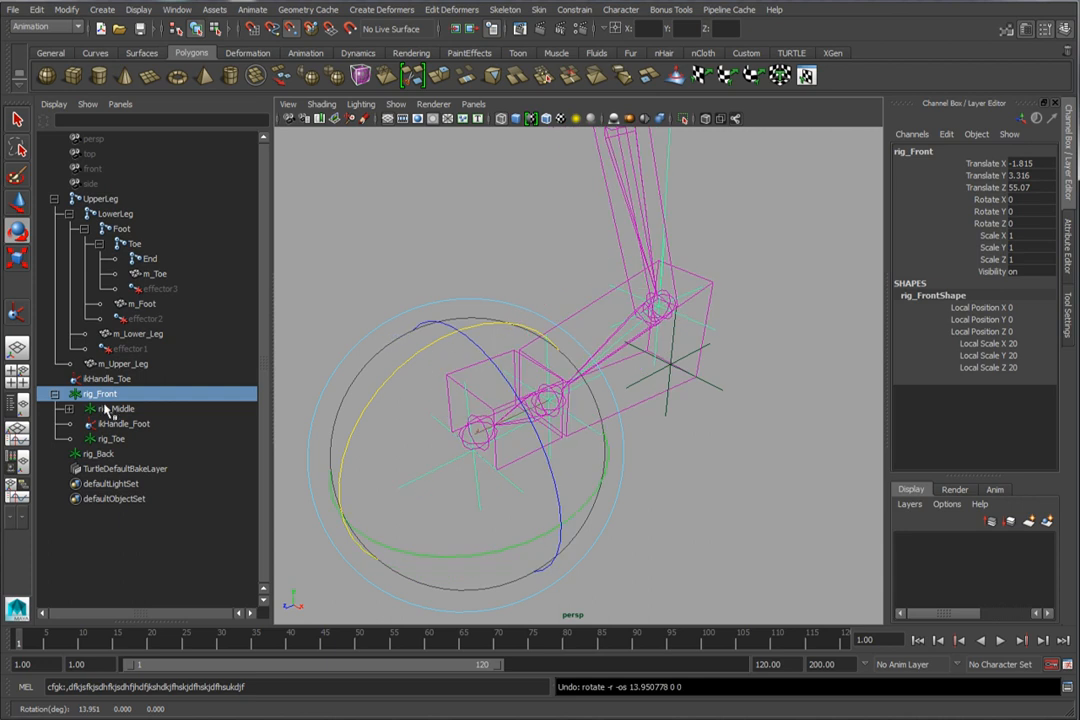
Step: Try rotating rig_Middle to test the heel lift again, and undo the rotation
left_click(117, 408)
left_click_drag(485, 381, 434, 370)
key("ctrl+z")
middle_click_drag(514, 502, 488, 486, "alt")
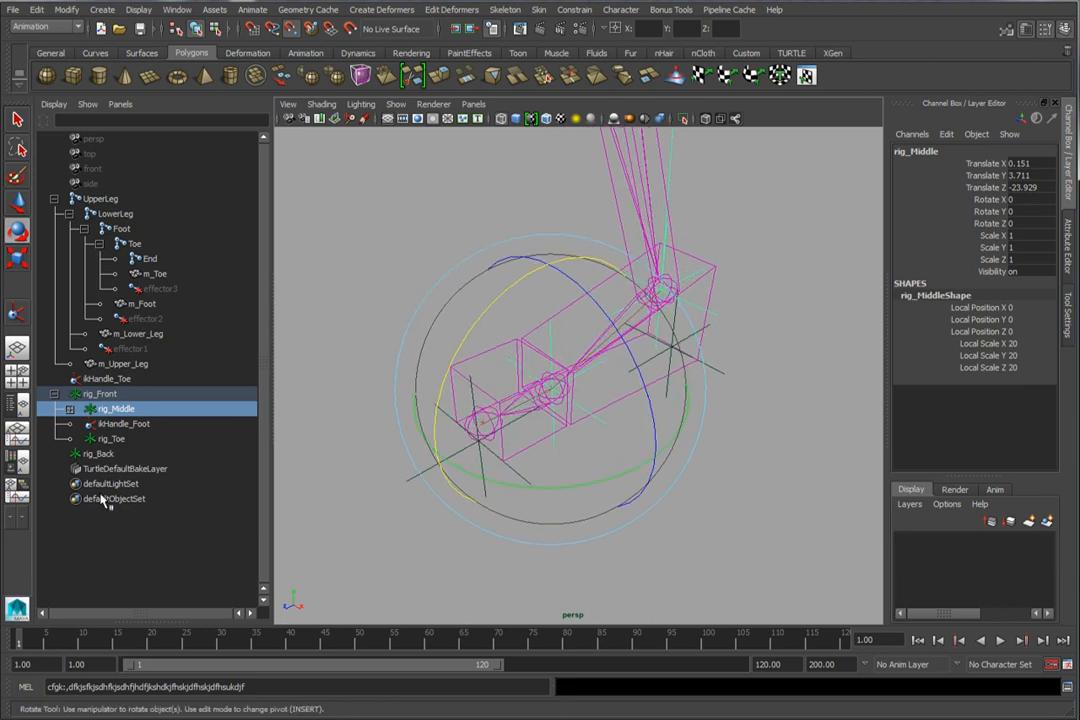
Step: Parent ikHandle_Toe under rig_Toe, try a slight X rotation of rig_Toe, and undo that rotation
left_click(108, 381)
middle_click_drag(106, 384, 112, 439)
left_click(108, 425)
mouse_move(494, 304)
left_mouse_down()
mouse_move(485, 337)
mouse_move(528, 254)
mouse_move(494, 299)
left_mouse_up()
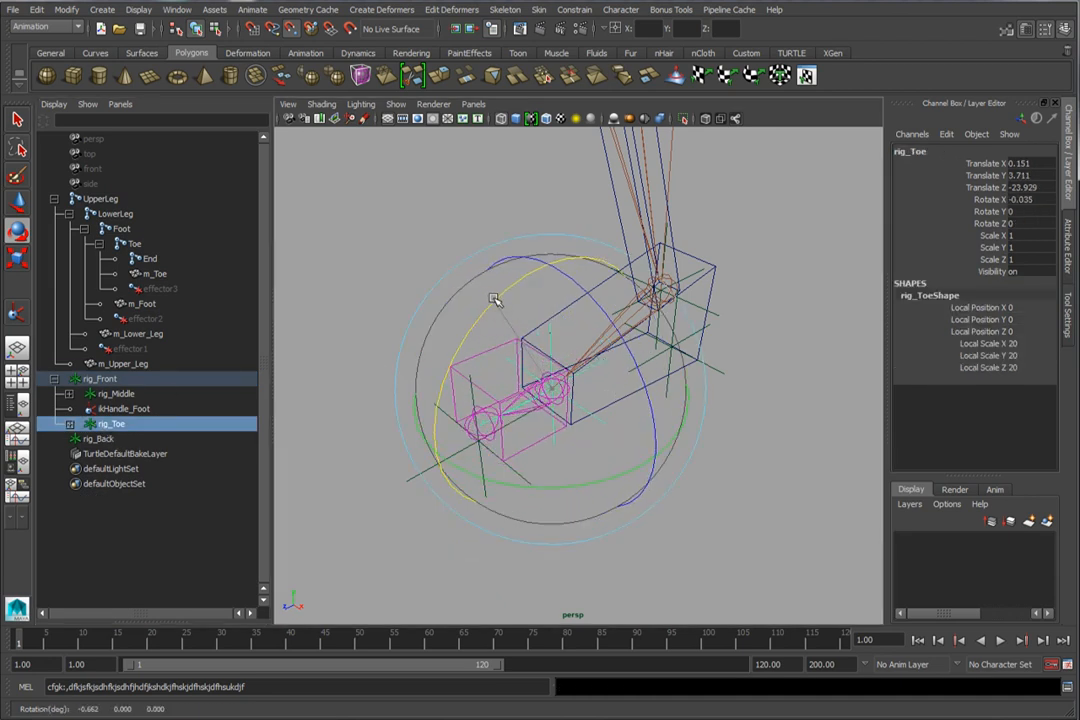
key("ctrl+z")
Step: Try rotating rig_Middle about X by about 19 degrees and rig_Front by about 38 degrees, undoing each rotation
left_click(114, 394)
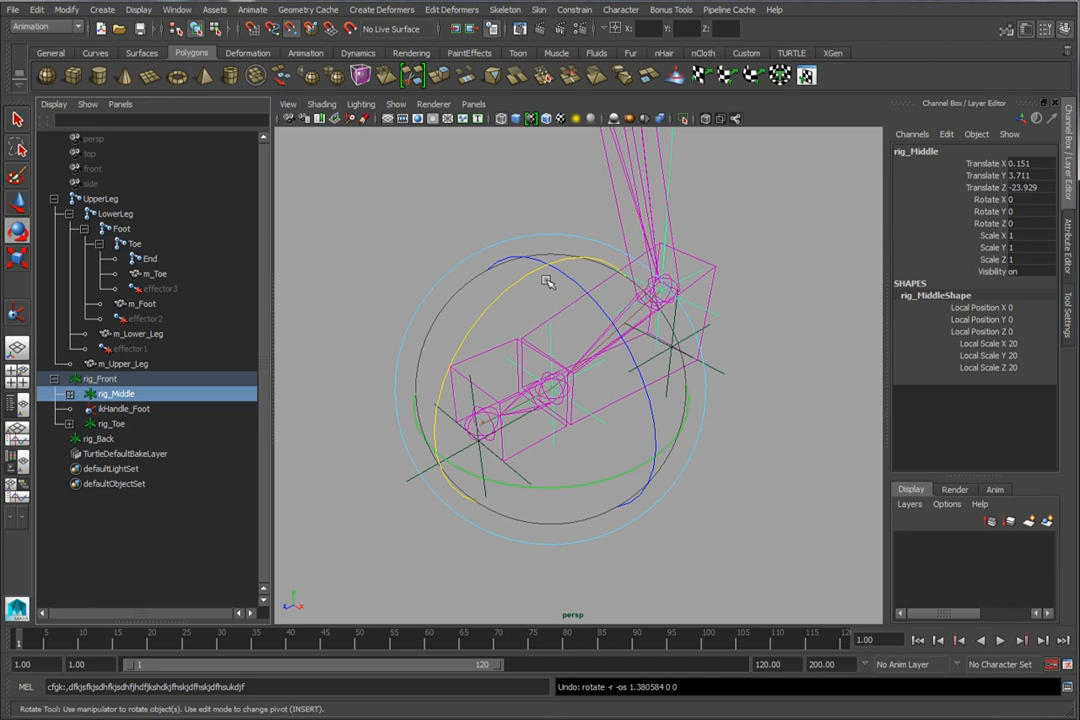
left_click_drag(510, 280, 406, 285)
key("ctrl+z")
left_click(100, 379)
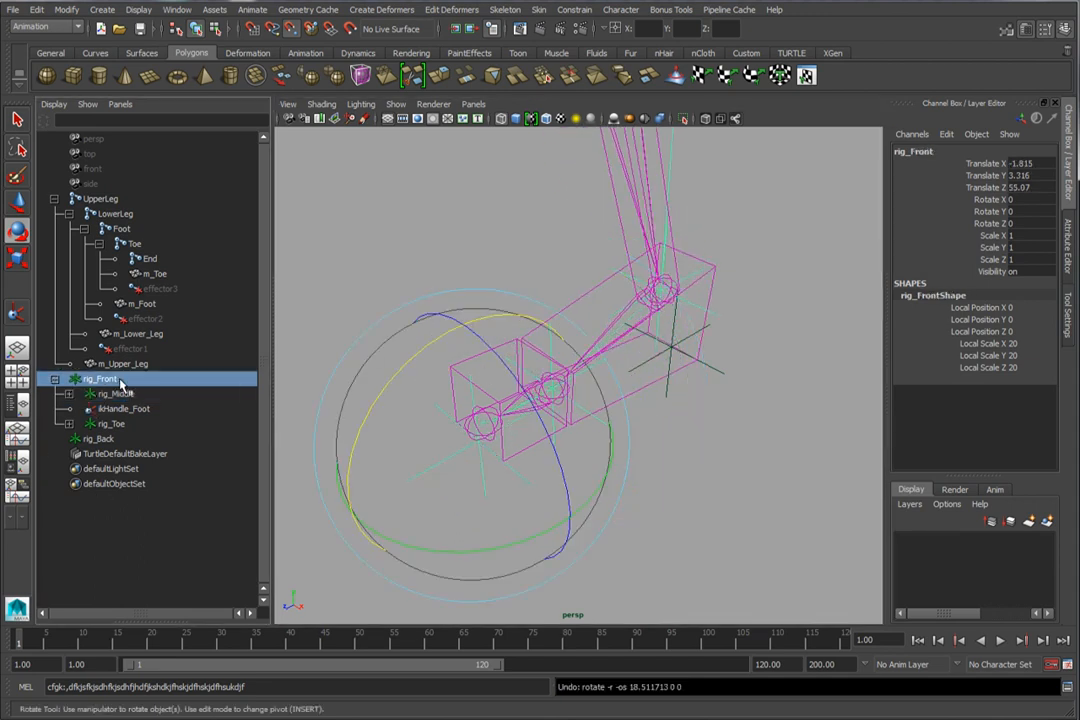
left_click_drag(470, 316, 365, 428)
key("ctrl+z")
Step: Collapse the rig_Front hierarchy and parent rig_Front under rig_Back
left_click(55, 380)
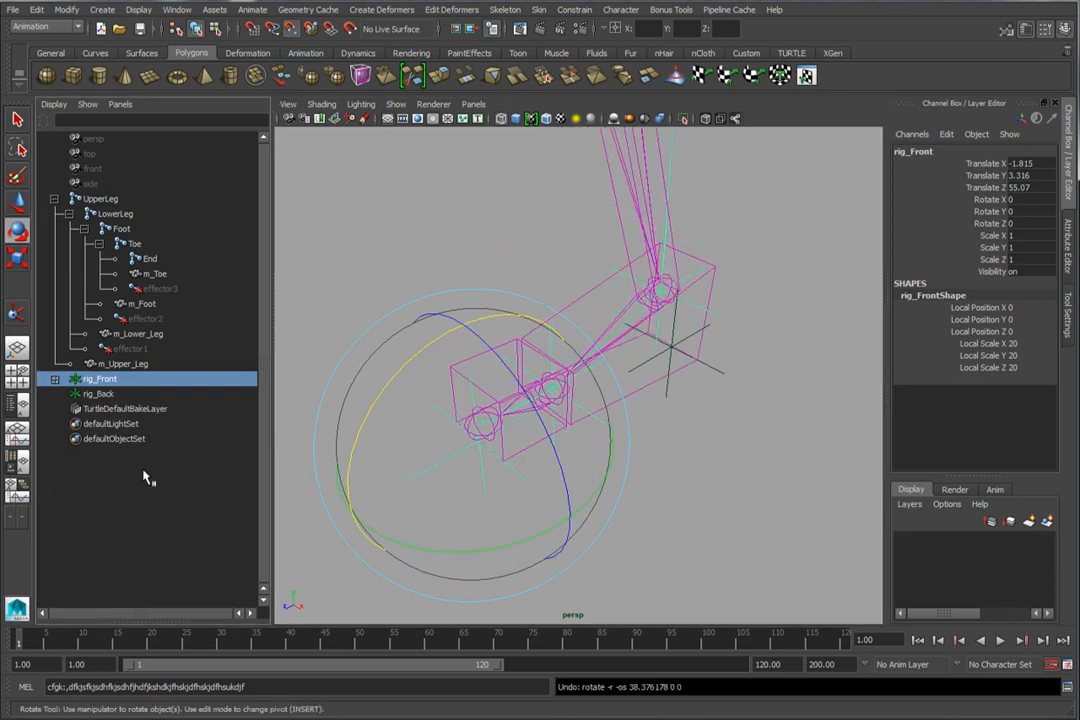
left_click(86, 393)
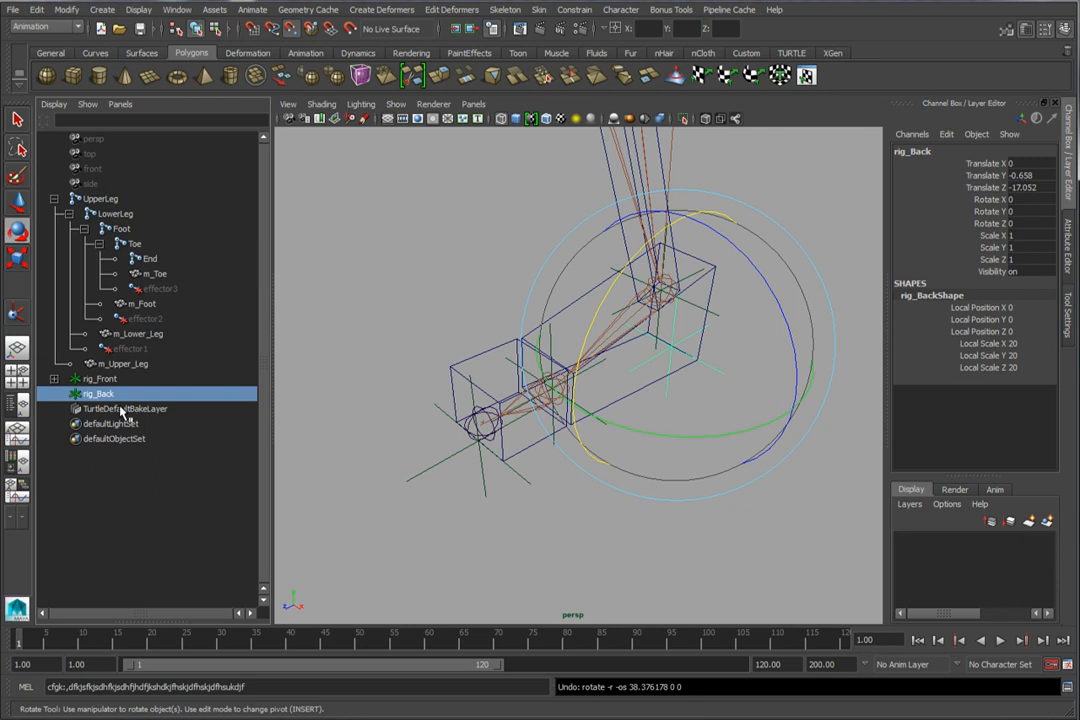
left_click(101, 380)
middle_click_drag(101, 381, 102, 394)
Step: Try rotating rig_Back to tilt the whole foot from the heel, and undo the rotation
left_click(99, 380)
left_click_drag(350, 392, 562, 357, "alt")
left_click_drag(573, 295, 639, 299)
key("ctrl+z")
left_click_drag(497, 471, 620, 393, "alt")
scroll(540, 417, "down", 3)
middle_click_drag(620, 393, 553, 422, "alt")
scroll(538, 419, "up", 3)
mouse_move(553, 422)
left_mouse_down("alt")
mouse_move(506, 374)
mouse_move(571, 417)
mouse_move(553, 424)
left_mouse_up("alt")
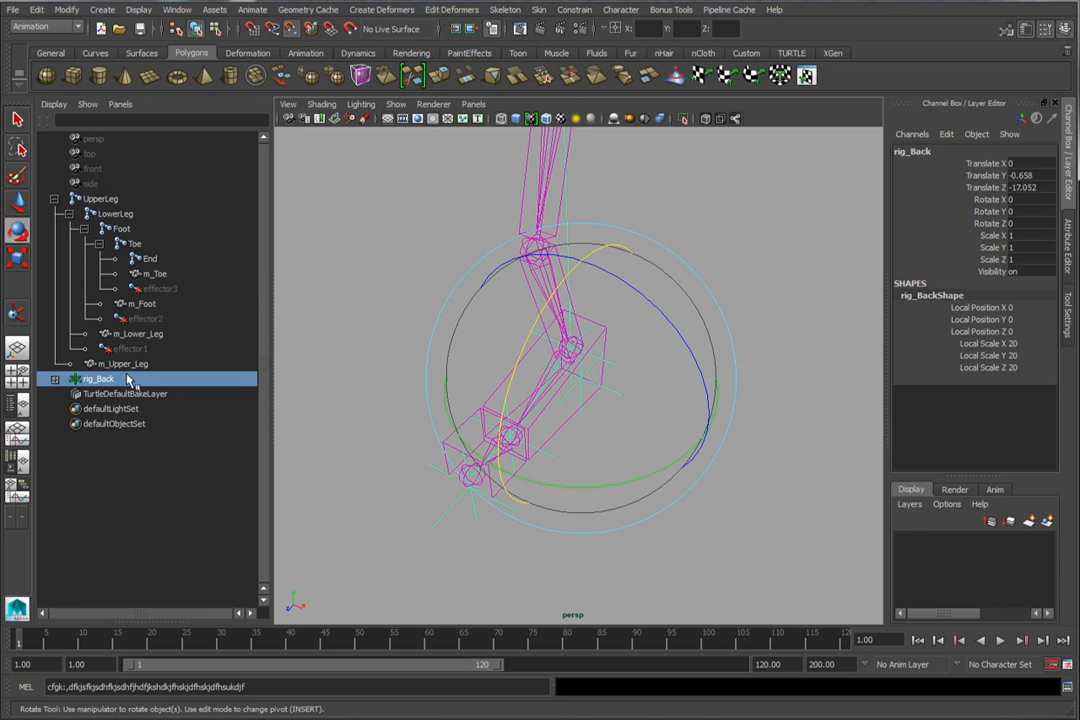
left_click_drag(561, 414, 504, 306, "alt")
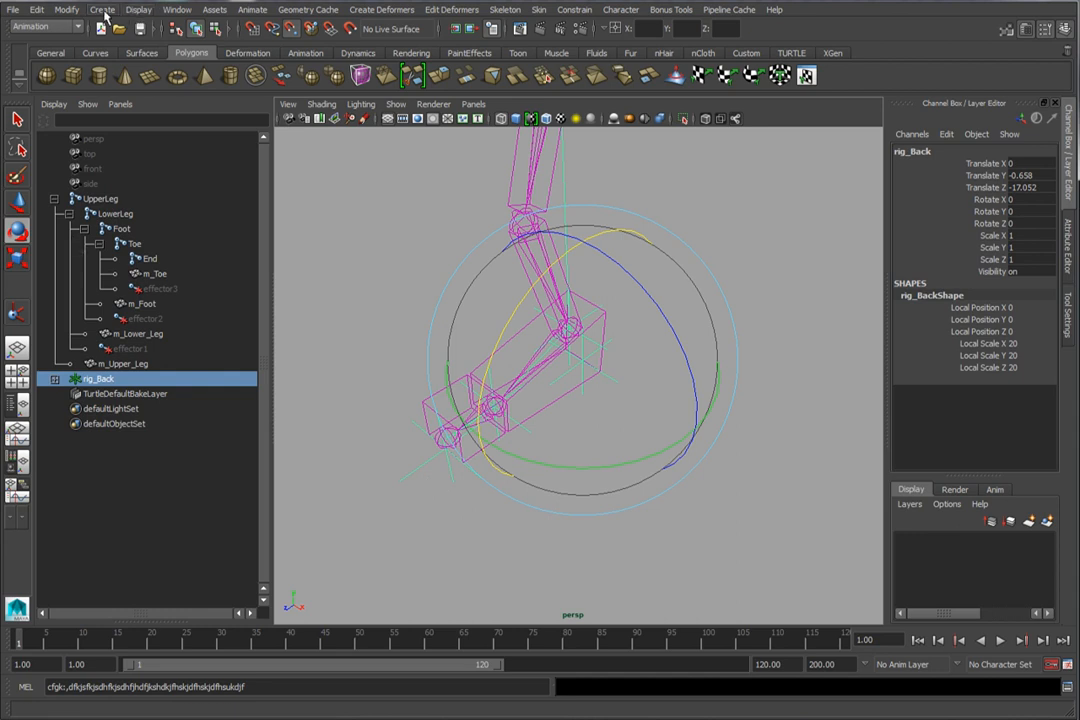
Step: Start the CV Curve Tool with the curve degree set to 1 Linear
left_click(103, 12)
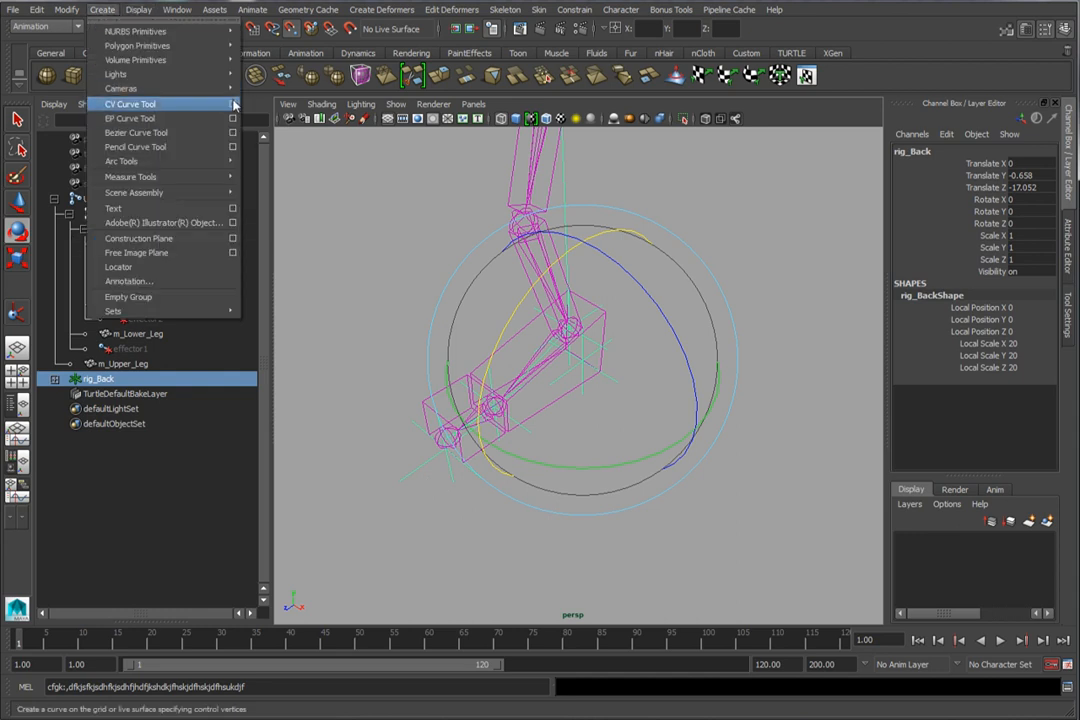
left_click(234, 104)
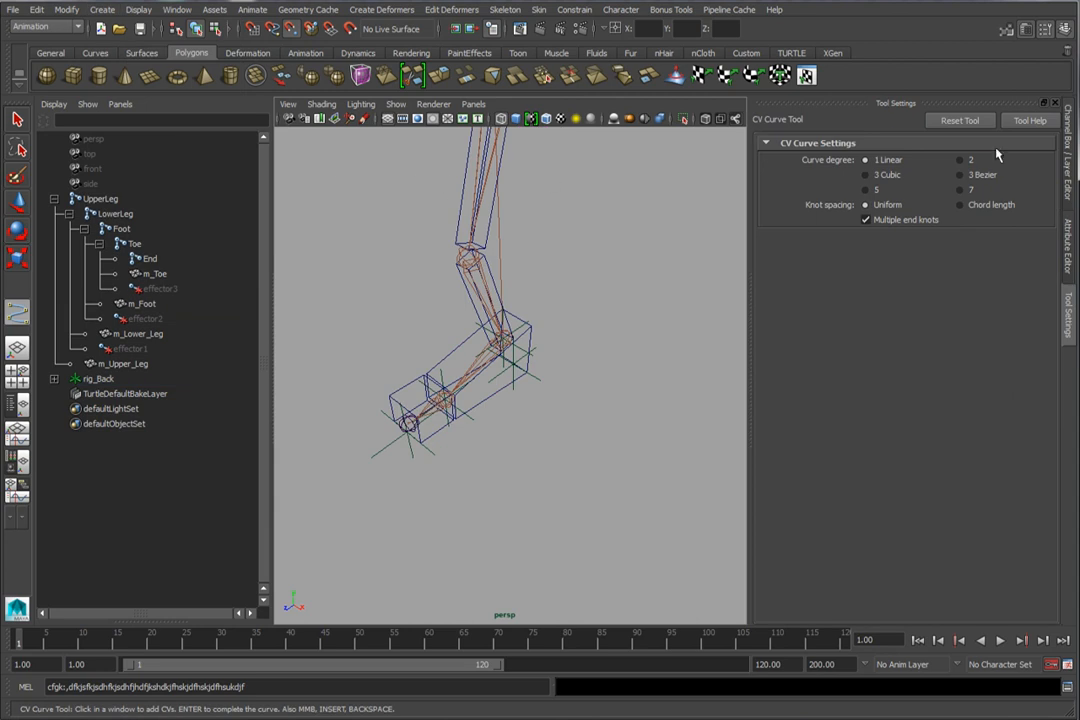
left_click(879, 164)
Step: Draw a linear curve around the sole, snapping its points to the bottom corners of the foot and toe blocks
left_click_drag(313, 319, 316, 296, "alt")
left_click(290, 34)
scroll(466, 300, "up", 3)
left_click_drag(525, 343, 540, 366, "alt")
middle_click_drag(540, 366, 593, 381, "alt")
mouse_move(593, 381)
left_mouse_down("alt")
mouse_move(349, 368)
mouse_move(581, 400)
left_mouse_up("alt")
left_click(590, 363)
left_click_drag(452, 455, 441, 463, "alt")
left_click(458, 417)
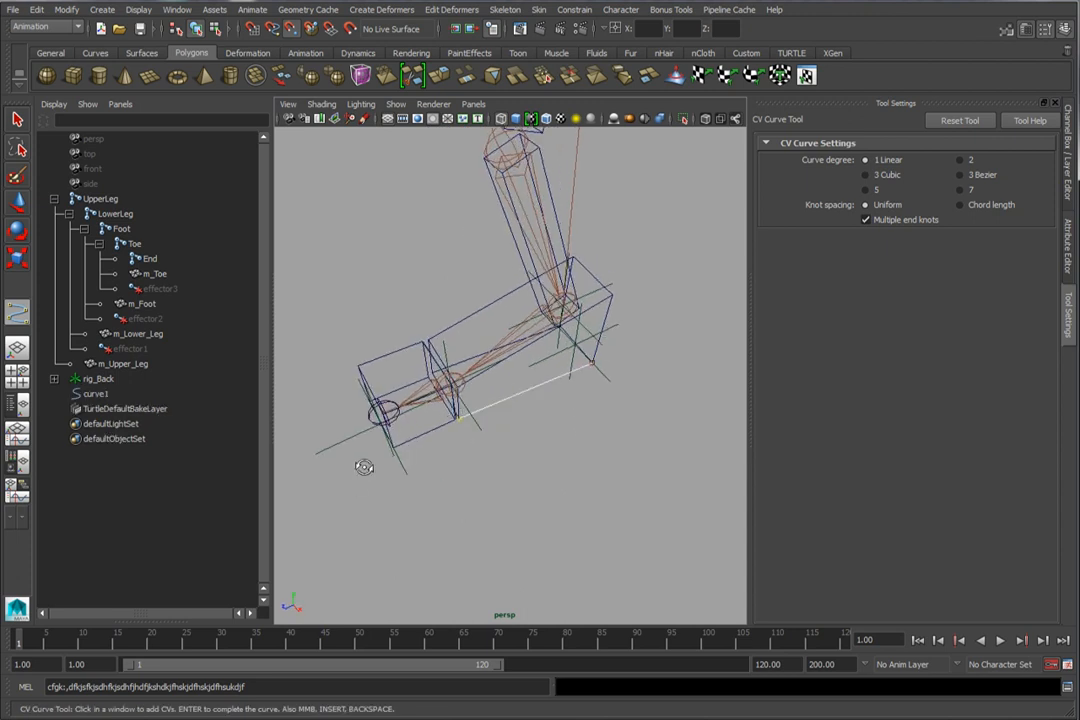
left_click_drag(364, 467, 400, 385, "alt")
left_click_drag(523, 463, 586, 384, "alt")
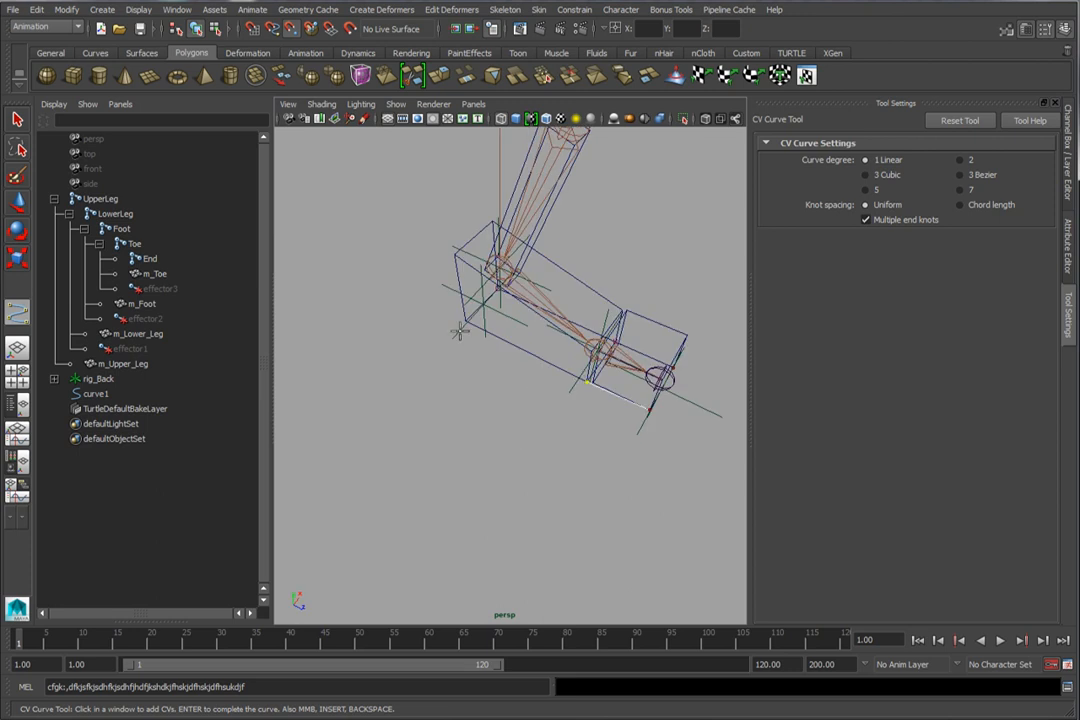
left_click_drag(452, 340, 372, 344, "alt")
left_click_drag(426, 381, 259, 380, "alt")
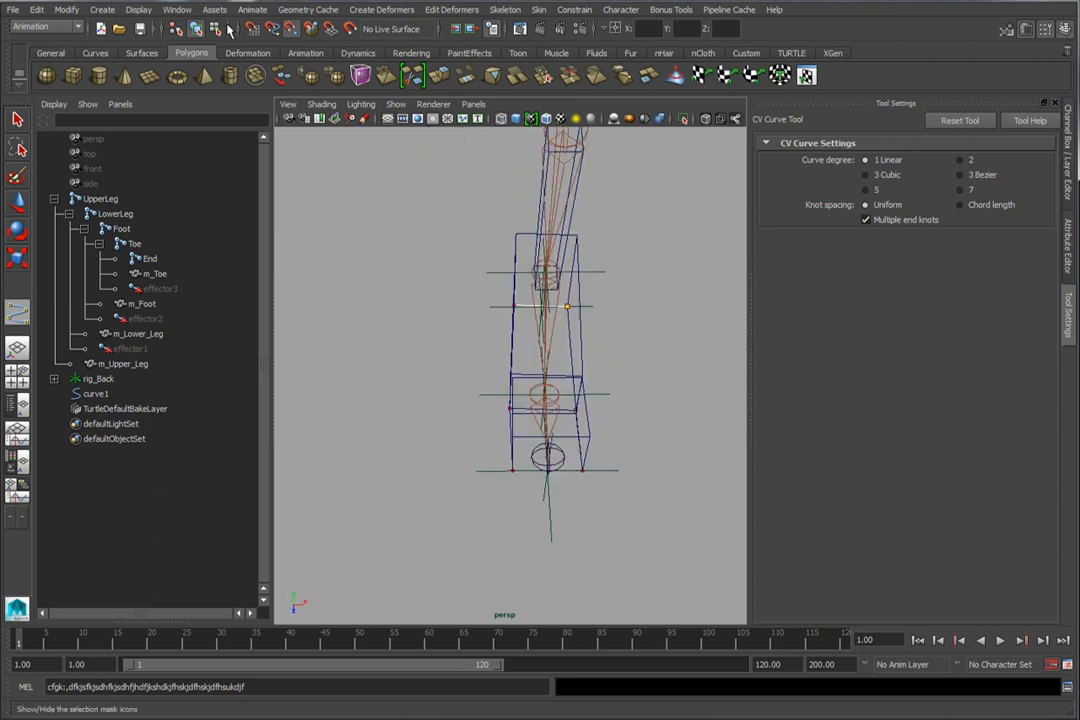
Step: Finish the sole outline curve and rename it as ik_Foot
double_click(103, 395)
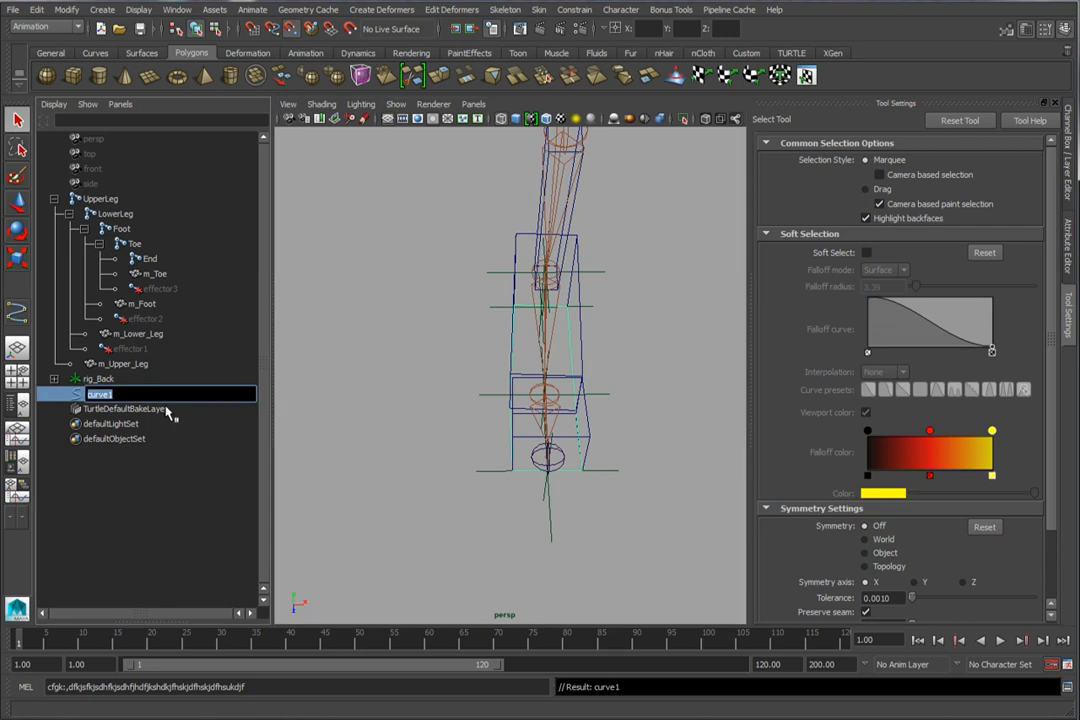
type("ik_Foot")
key("Return")
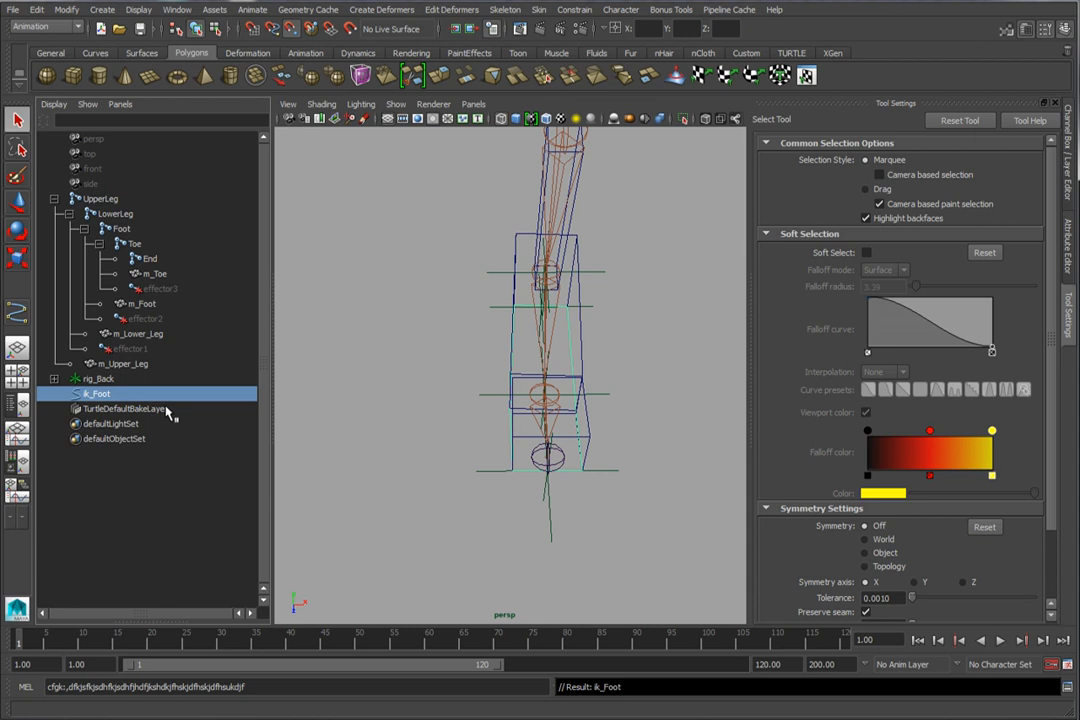
Step: Select all control vertices of ik_Foot and scale them up so the outline extends beyond the sole
left_click_drag(465, 410, 323, 337, "alt")
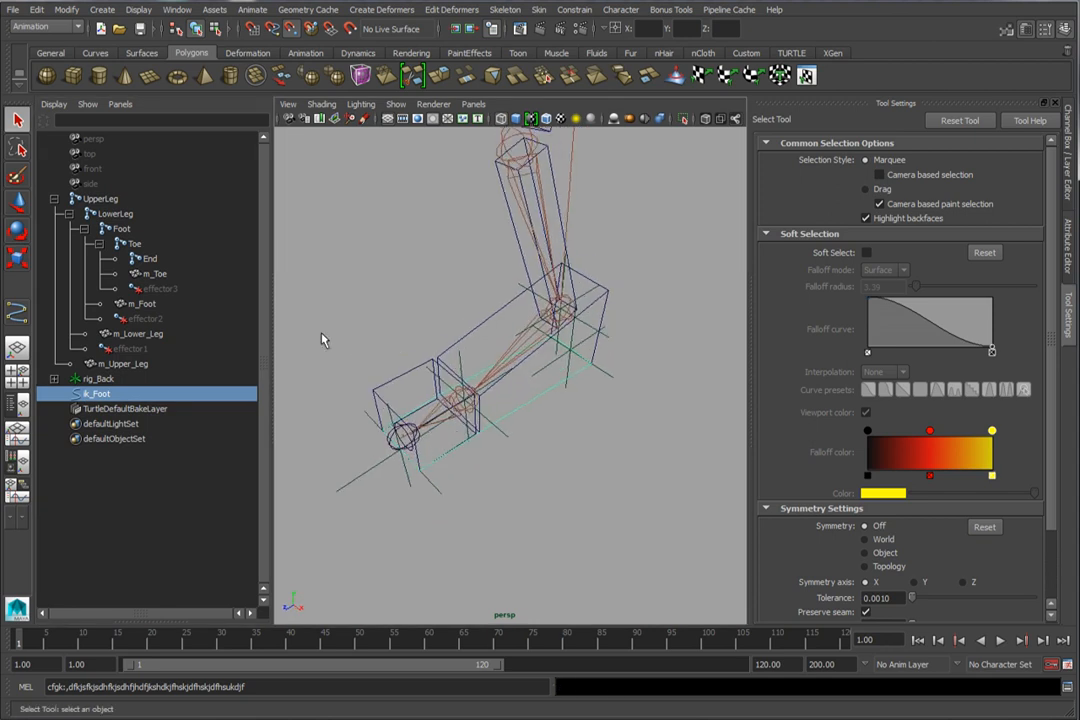
left_click(218, 30)
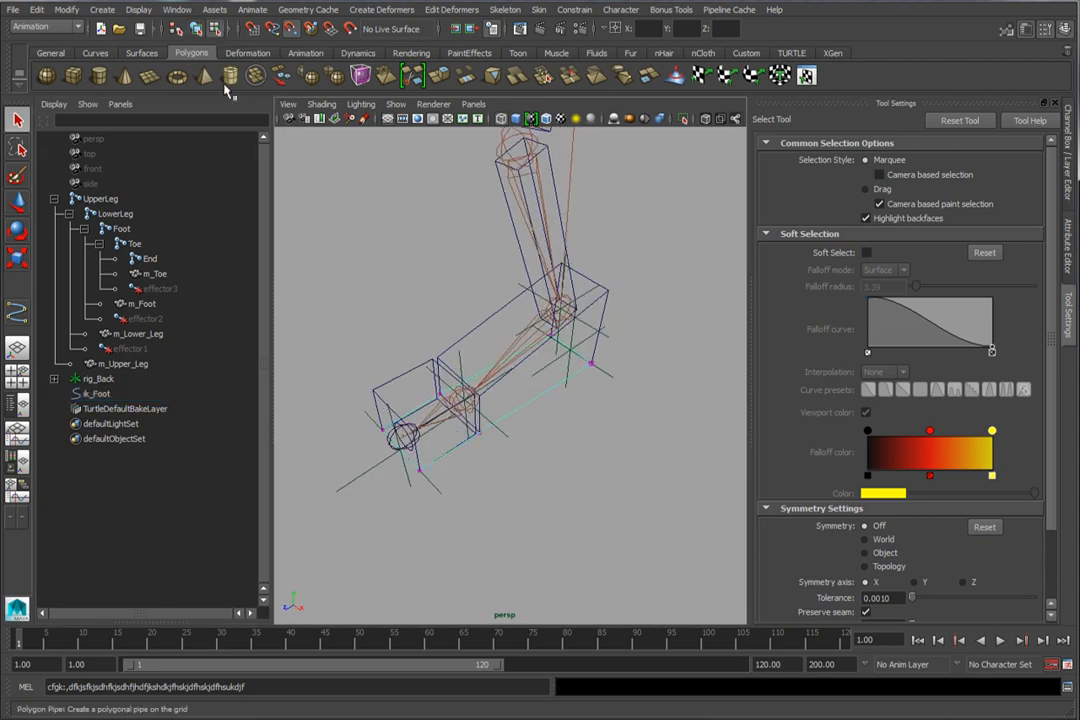
left_click_drag(646, 271, 553, 369)
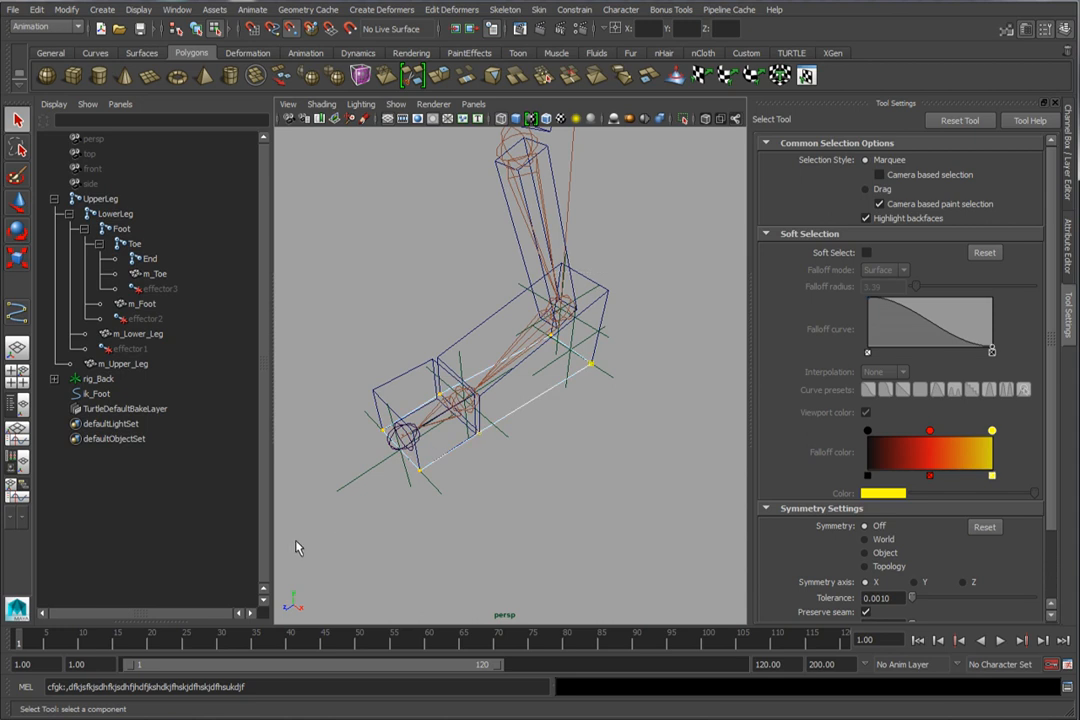
left_click(17, 258)
left_click_drag(568, 449, 571, 417, "alt")
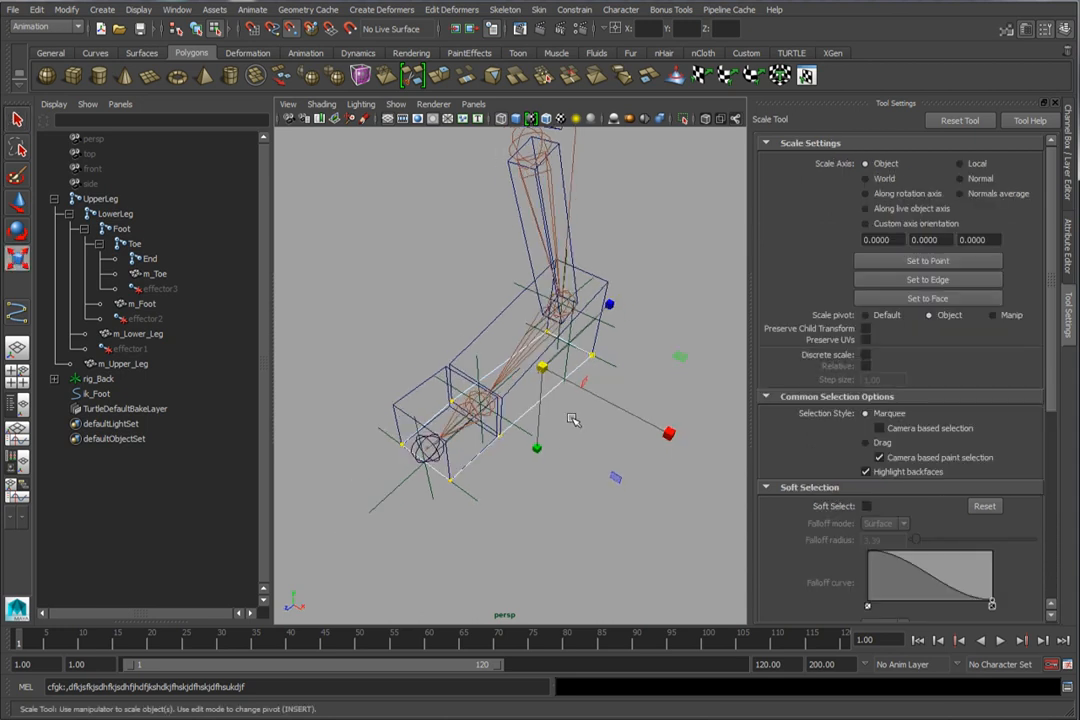
left_click_drag(545, 366, 476, 388)
Step: Turn off point snapping, move and rescale the ik_Foot control vertices to surround the foot, and return to object selection
left_click(17, 203)
left_click(293, 31)
left_click_drag(450, 292, 427, 318, "alt")
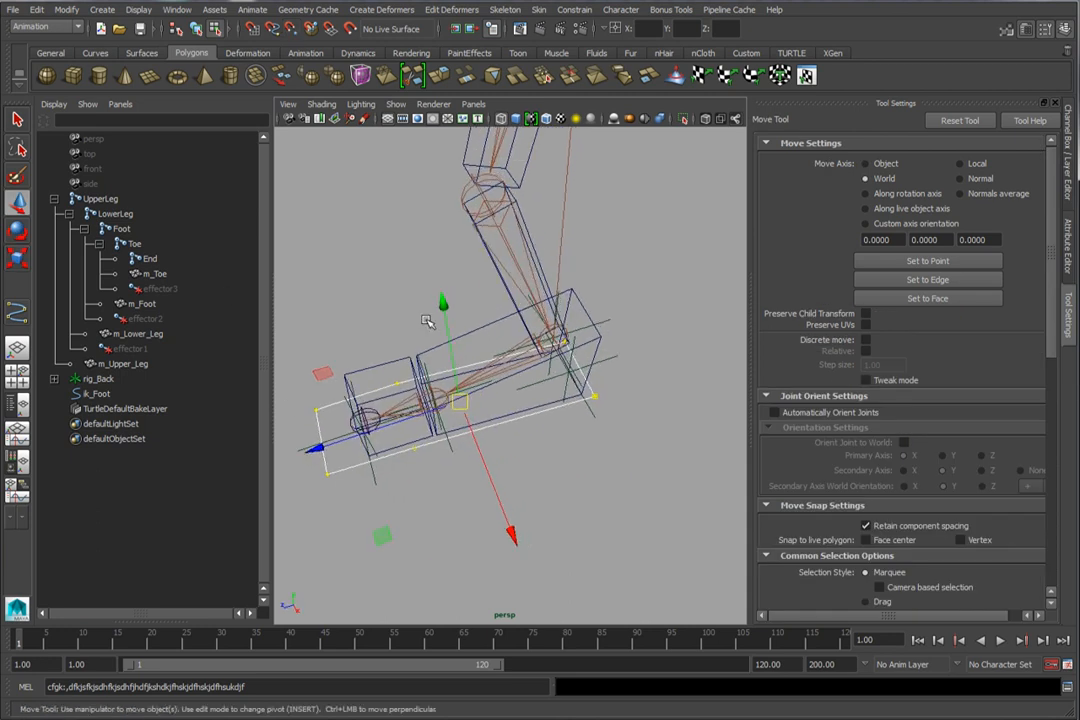
left_click_drag(380, 428, 439, 434)
left_click(19, 257)
middle_click_drag(468, 300, 617, 358)
left_click(17, 201)
left_click_drag(340, 390, 395, 410, "alt")
left_click_drag(308, 400, 549, 440)
left_click(195, 30)
Step: Move the pivot of ik_Foot to the ankle joint using point snapping
left_click_drag(395, 274, 571, 451, "alt")
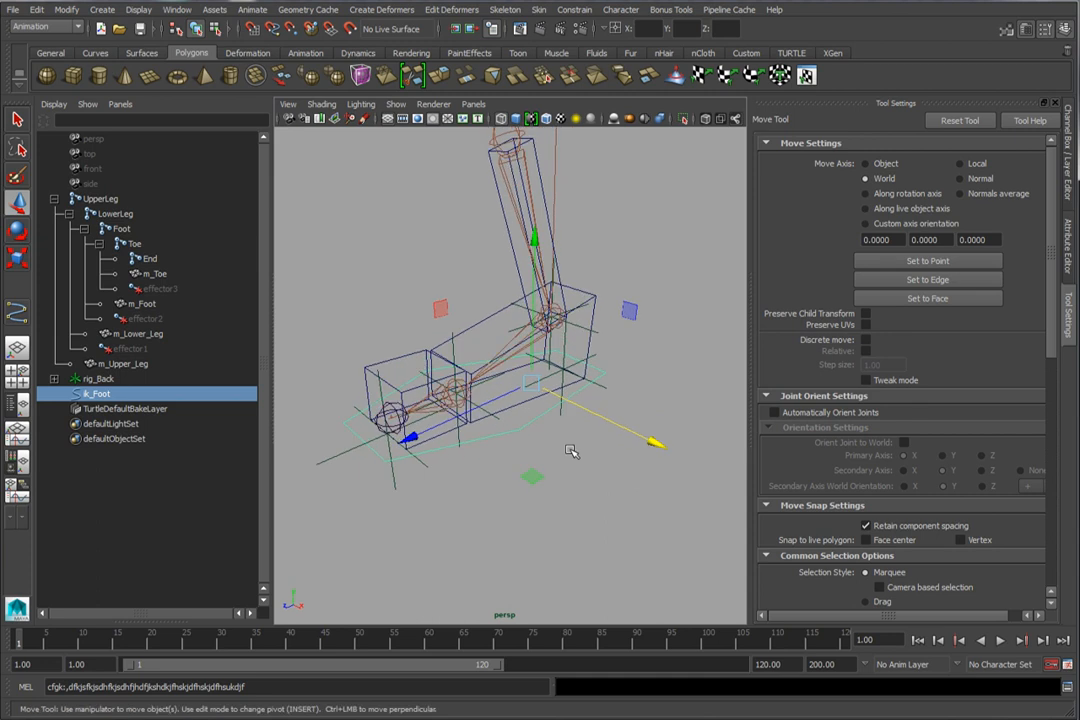
left_click(1067, 160)
middle_click_drag(557, 417, 585, 510, "alt")
left_click_drag(585, 510, 572, 499, "alt")
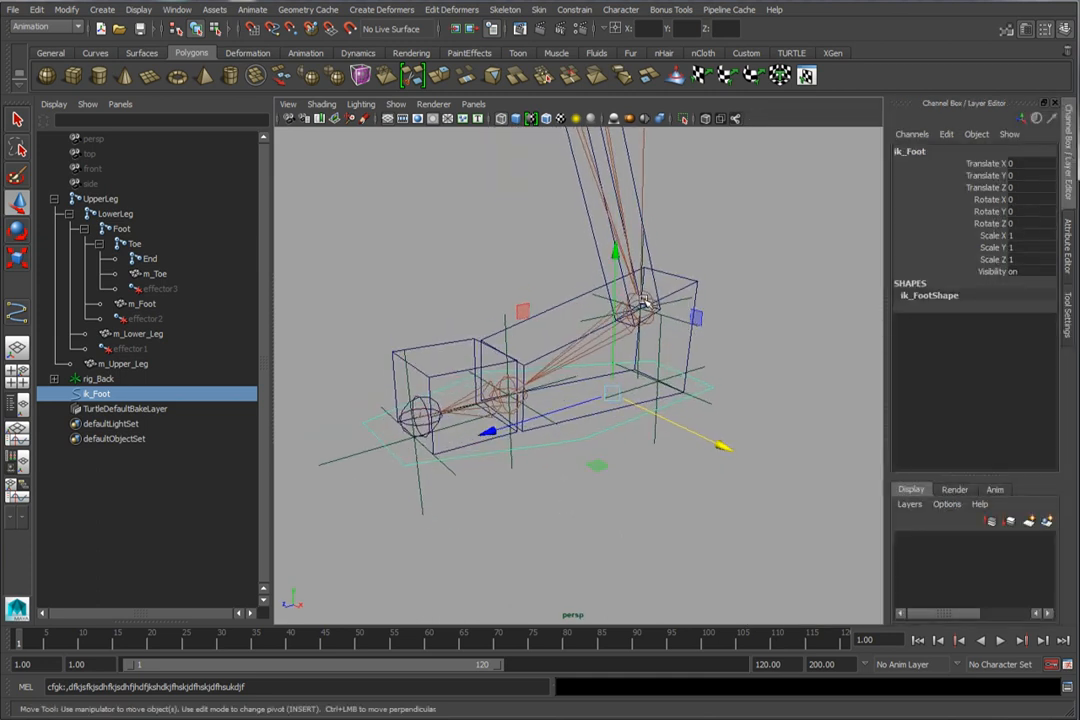
middle_click_drag(506, 356, 507, 360, "alt")
key("Insert")
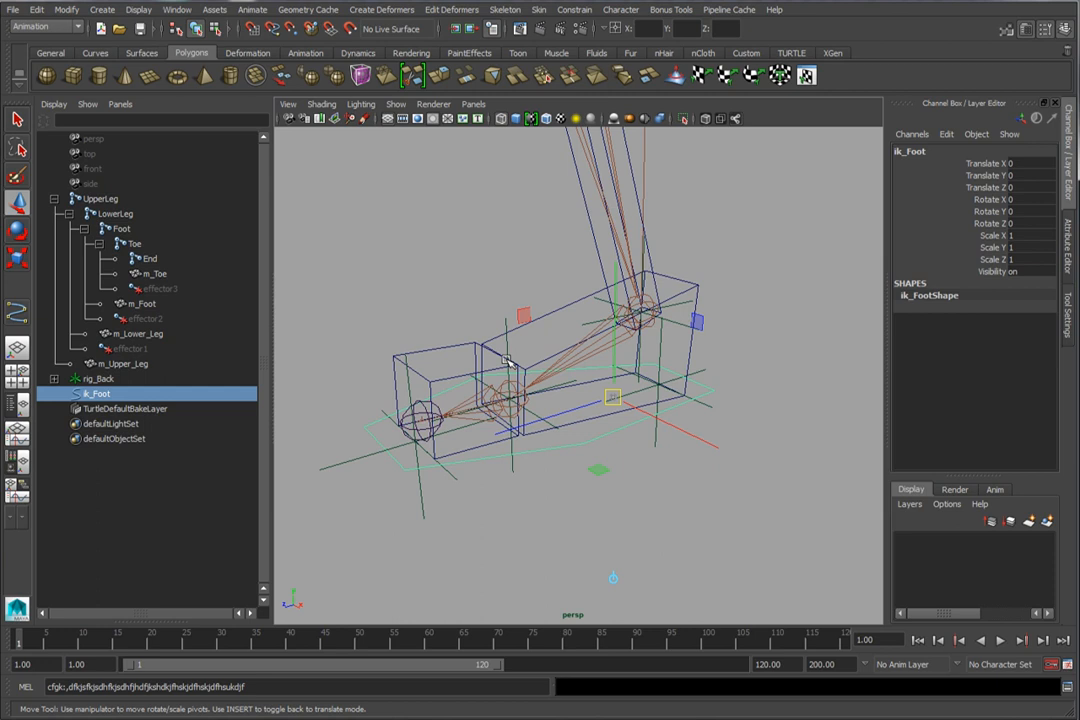
left_click(291, 32)
left_click_drag(613, 398, 645, 315)
left_click_drag(558, 376, 602, 386, "alt")
key("Insert")
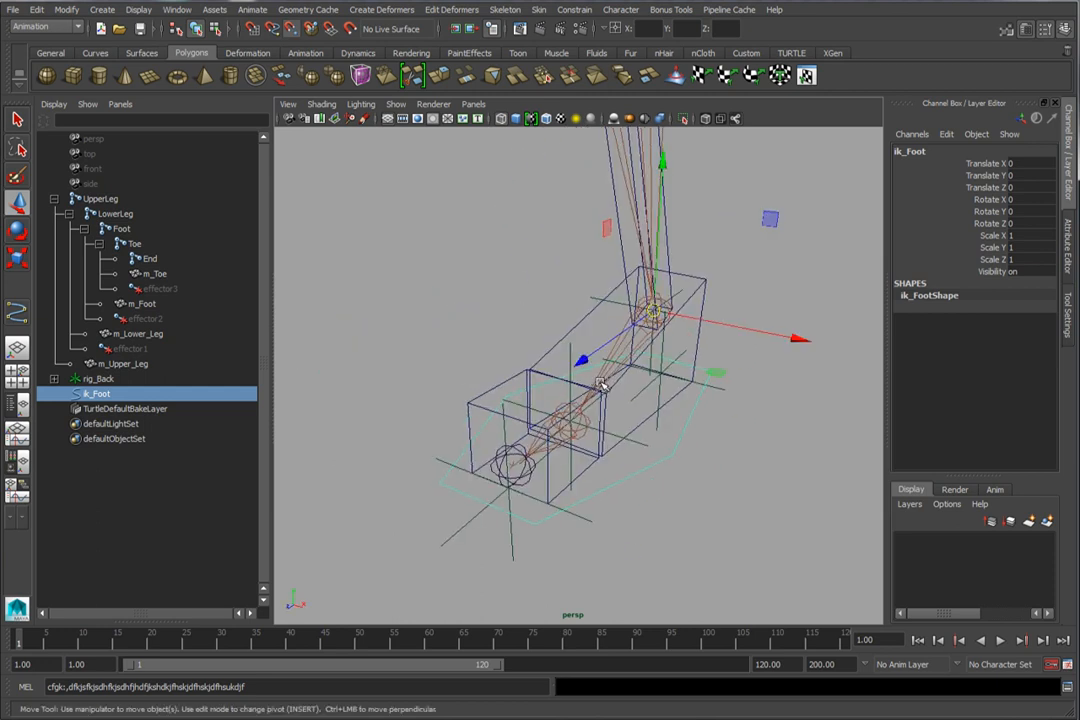
Step: Try rotating ik_Foot about its ankle pivot, and undo the rotation
left_click(20, 230)
left_click_drag(699, 335, 661, 338, "alt")
key("ctrl+z")
left_click(17, 119)
left_click_drag(510, 374, 470, 310, "alt")
middle_click_drag(470, 310, 468, 304, "alt")
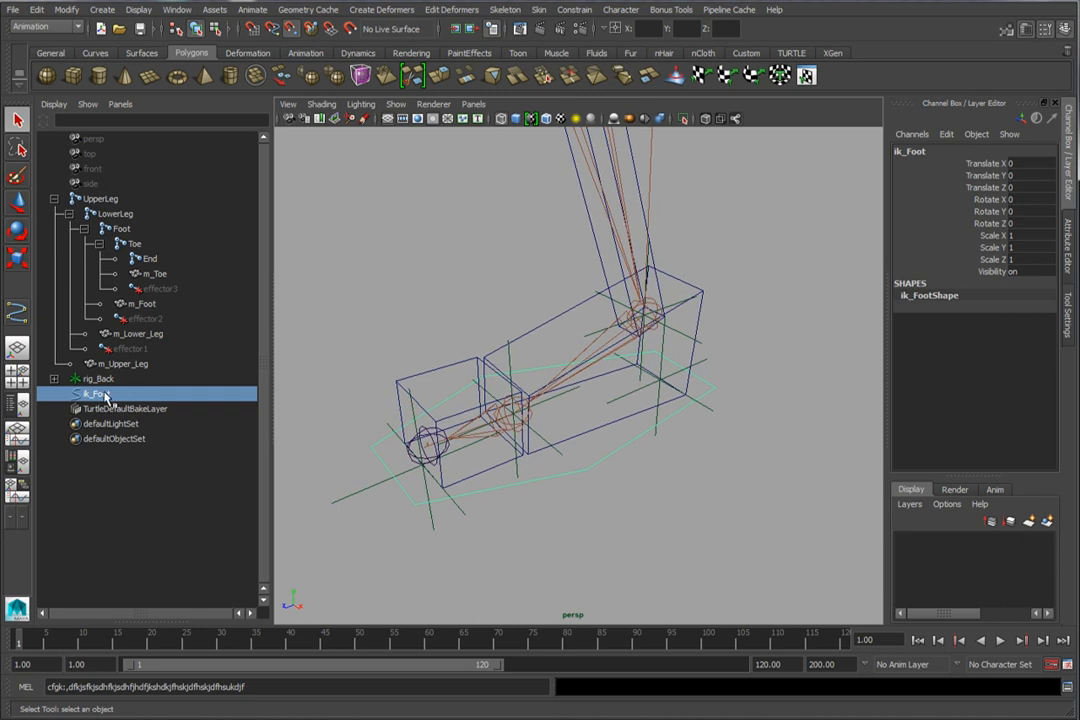
left_click_drag(484, 415, 493, 415, "alt")
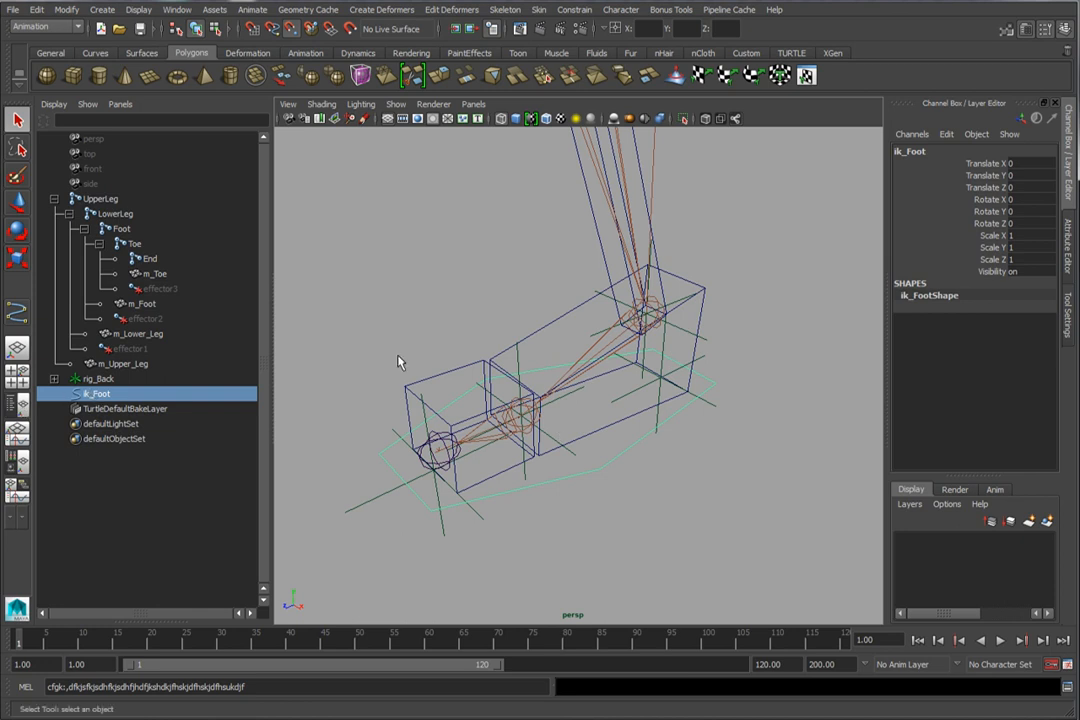
Step: Parent rig_Back under the ik_Foot curve and select ik_Foot
left_click(117, 380)
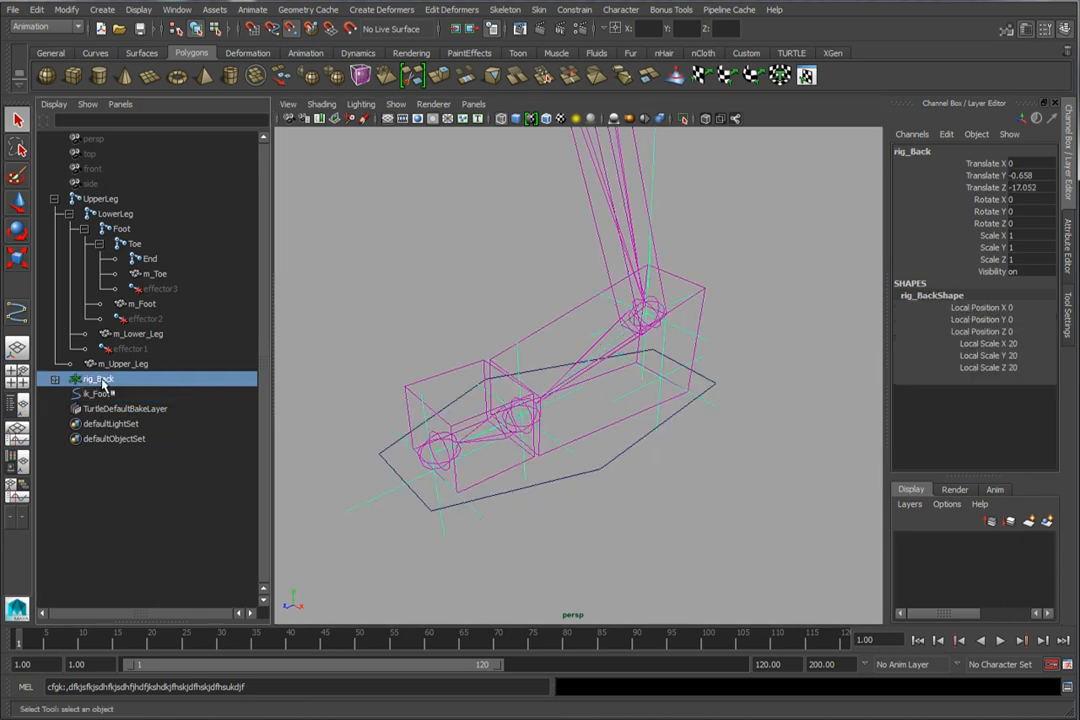
middle_click_drag(104, 383, 100, 394)
left_click(100, 380)
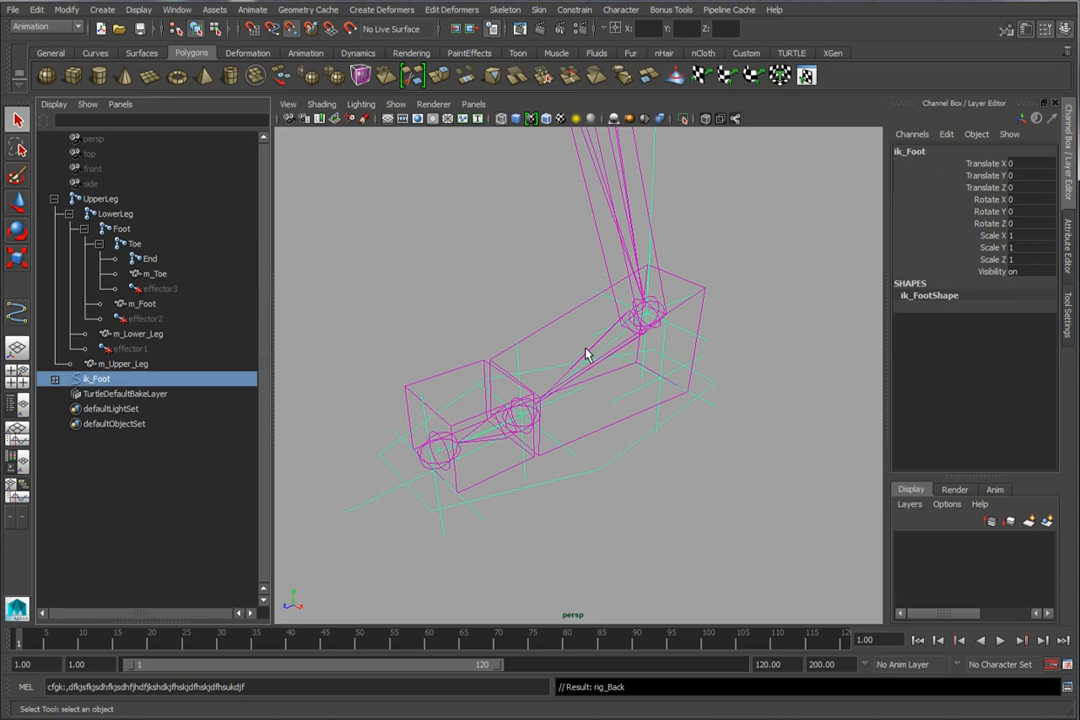
Step: Try rotating ik_Foot freely with the locator hierarchy nested under it, and undo the rotation
key("e")
left_click_drag(520, 275, 673, 323)
key("ctrl+z")
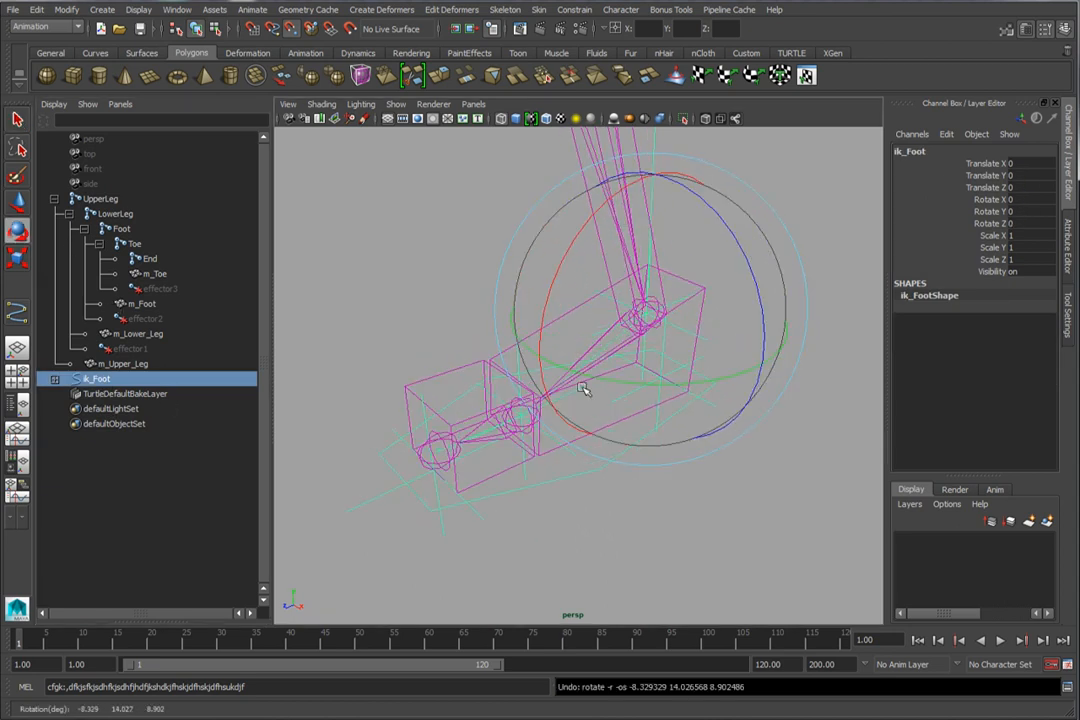
Step: Create a locator and set its Local Scale X, Y and Z to 20
left_click_drag(467, 382, 420, 299, "alt")
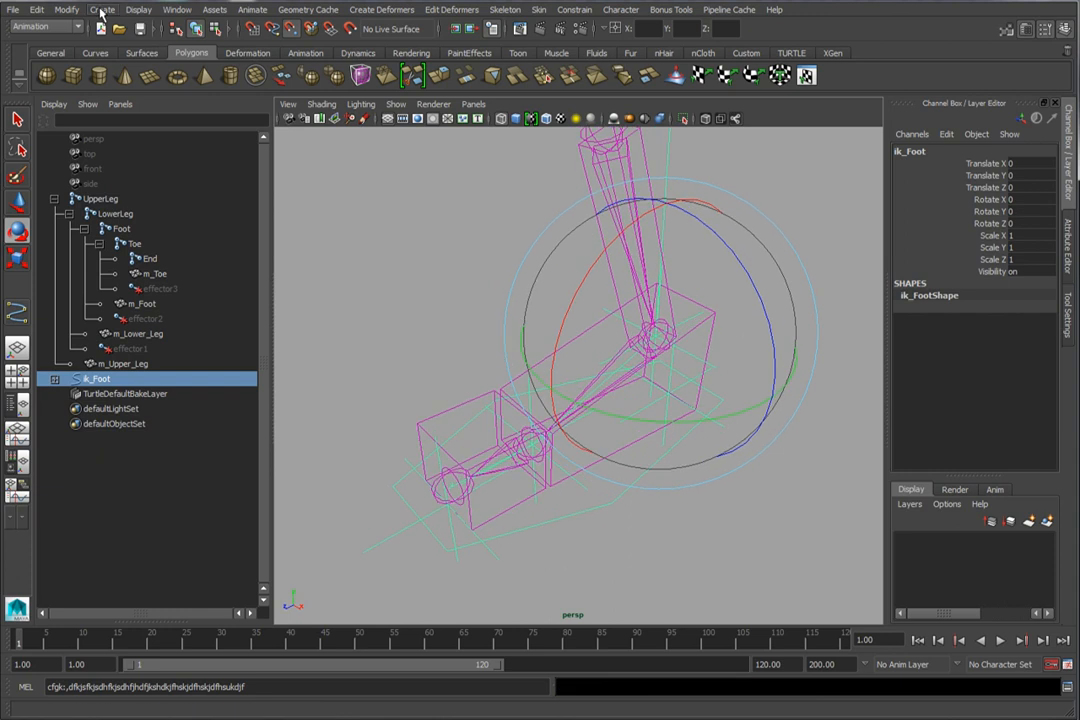
left_click(101, 13)
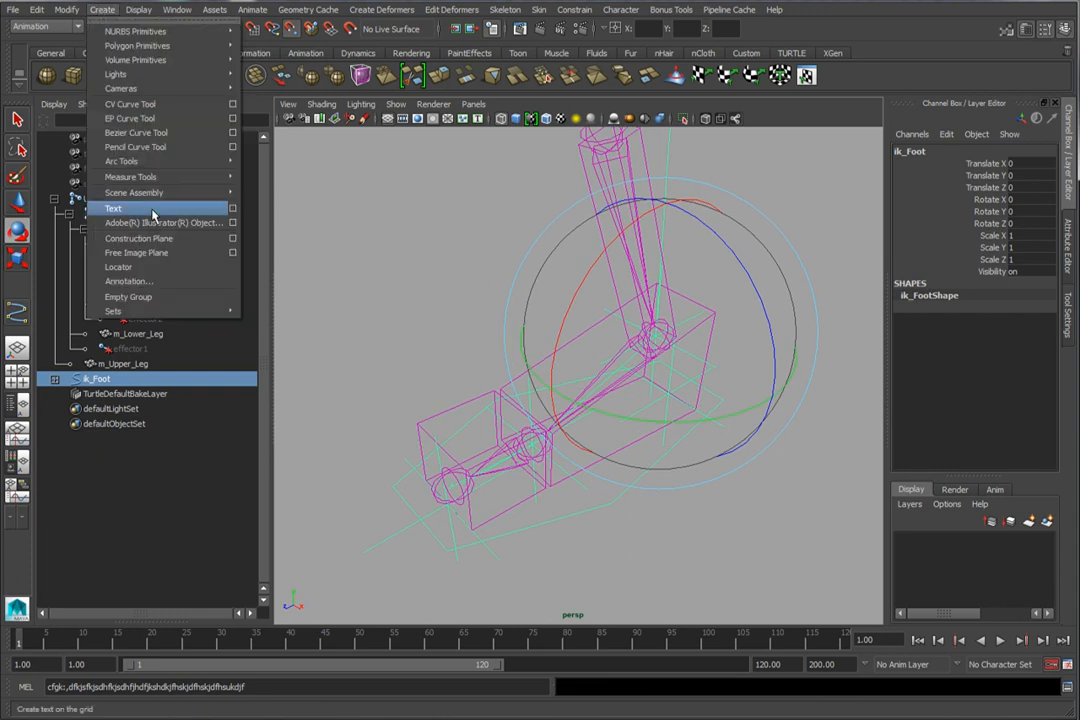
left_click(165, 271)
left_click_drag(1032, 343, 1031, 367)
type("20")
key("Return")
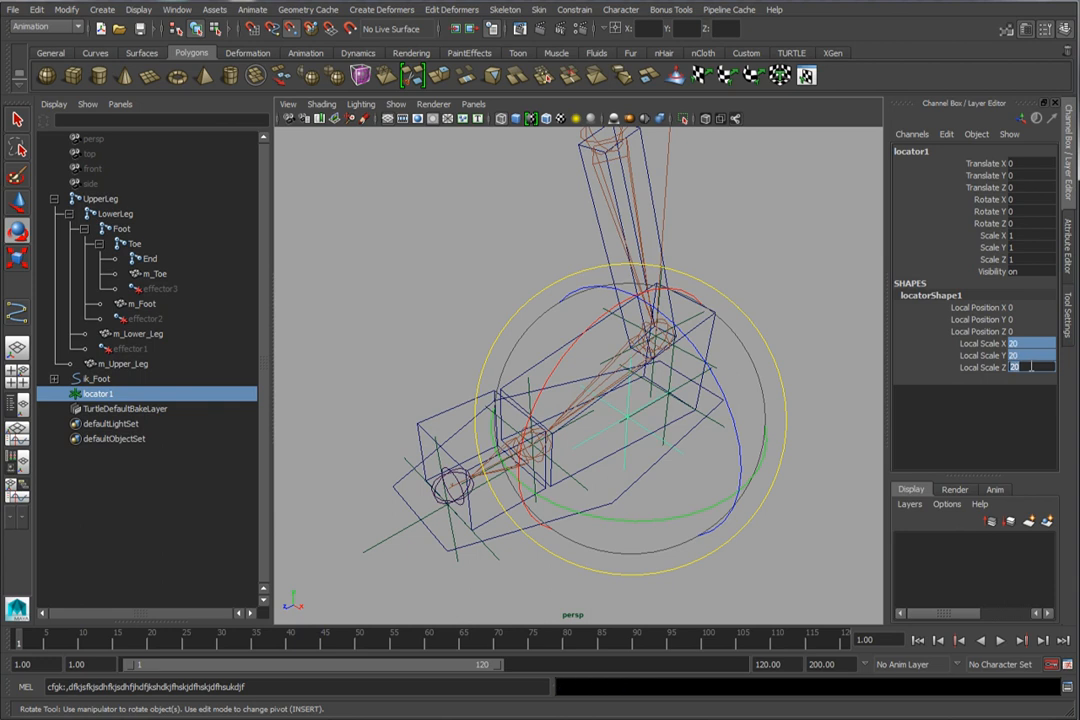
Step: Move the new locator forward along Z to 20.375, under the middle of the foot
left_click(17, 203)
left_click_drag(540, 309, 432, 424, "alt")
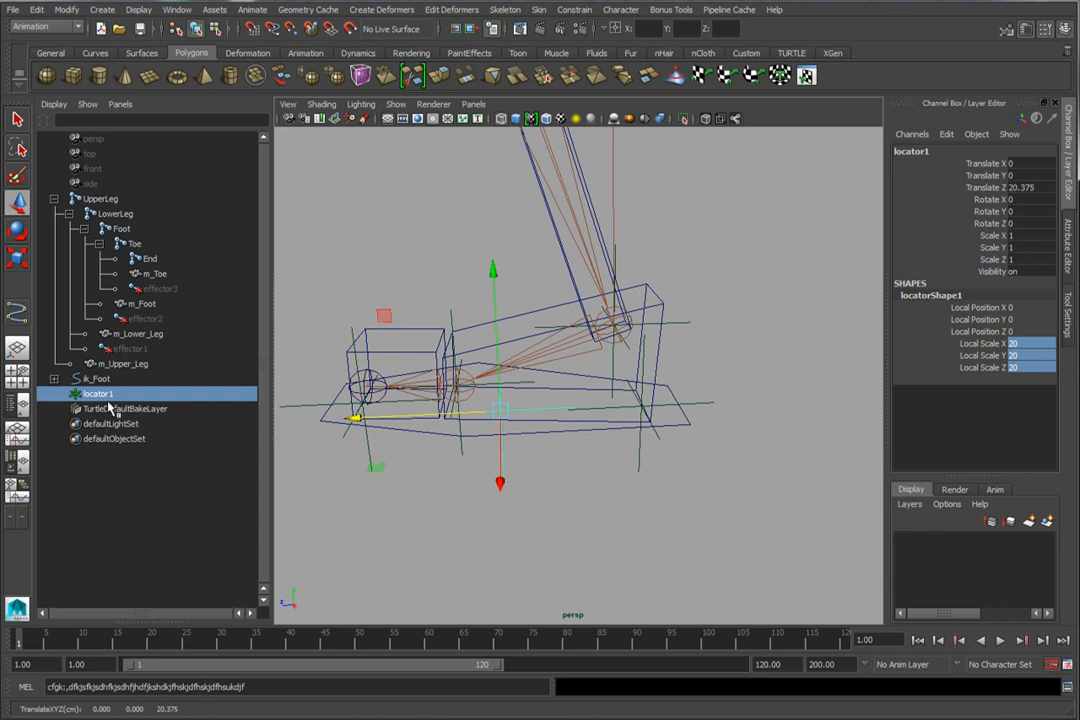
left_click_drag(405, 441, 590, 425, "alt")
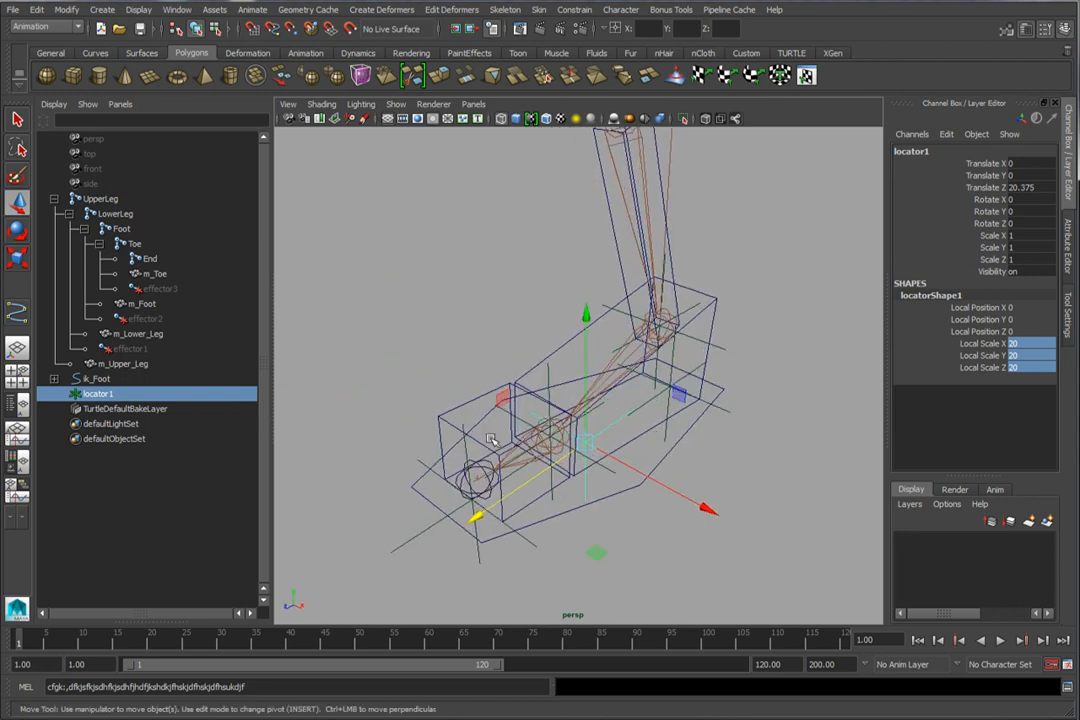
Step: Parent ik_Foot under locator1 and compare the two objects' transform values
left_click(108, 381)
middle_click_drag(110, 383, 106, 395)
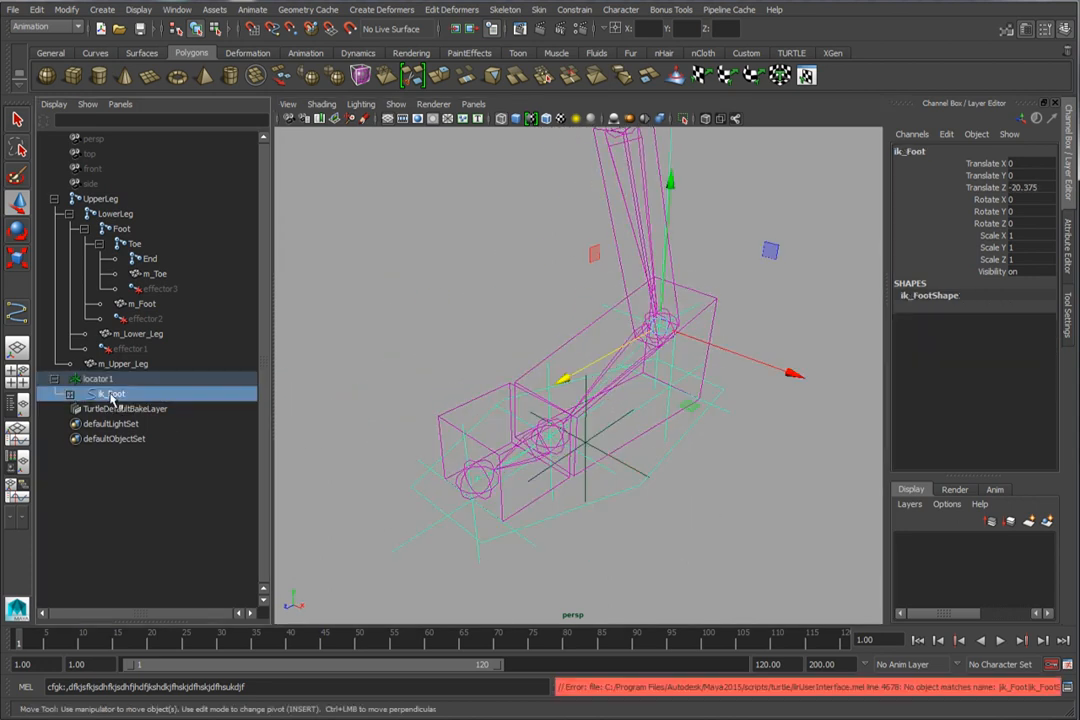
left_click(100, 380)
left_click(110, 394)
left_click(108, 381)
left_click(110, 394)
left_click_drag(682, 374, 880, 290, "alt")
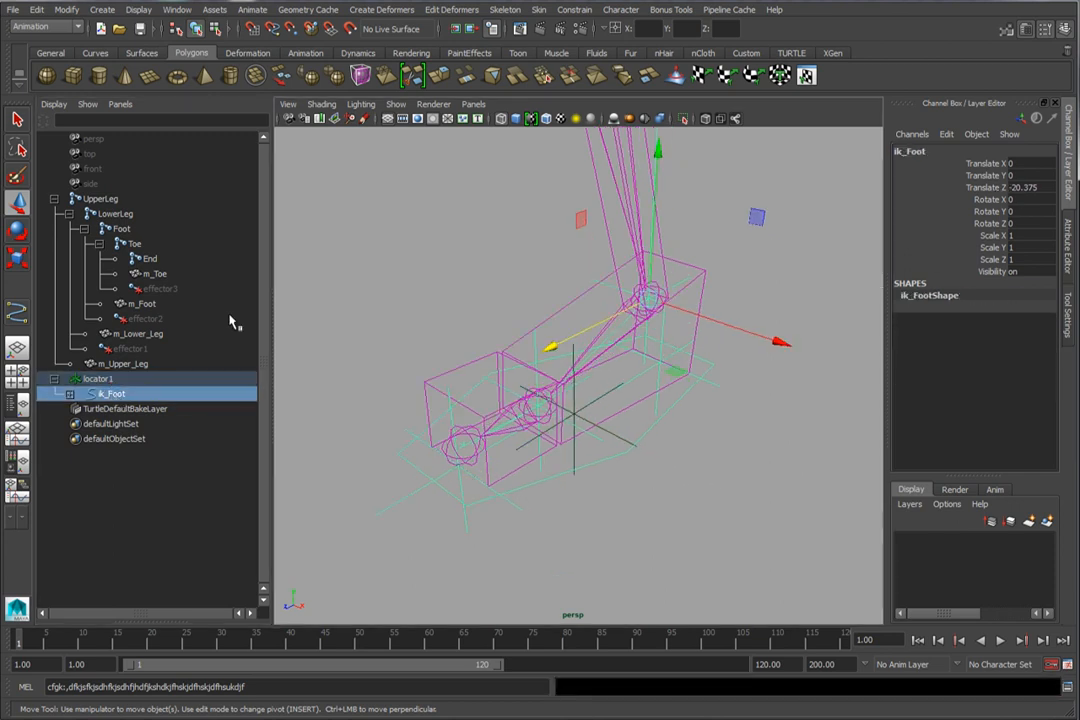
Step: Unparent rig_Back from ik_Foot so it sits at the top level of the hierarchy
left_click(100, 380)
left_click(105, 394)
left_click(100, 380)
left_click(98, 394)
left_click(70, 394)
left_click(150, 409)
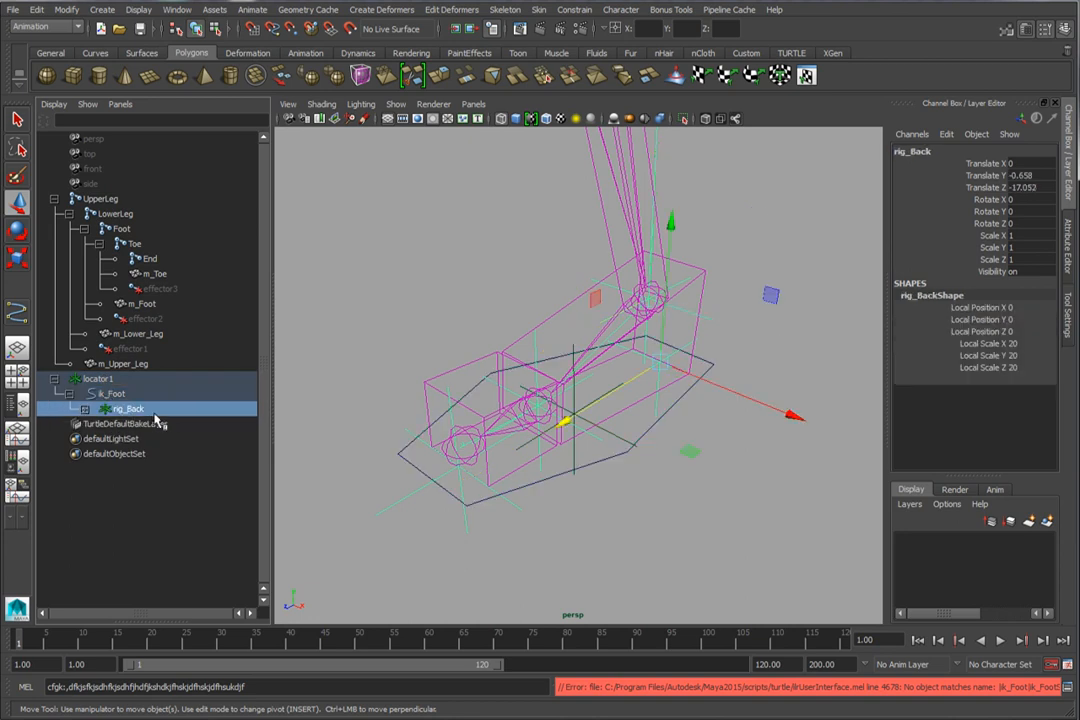
key("shift+p")
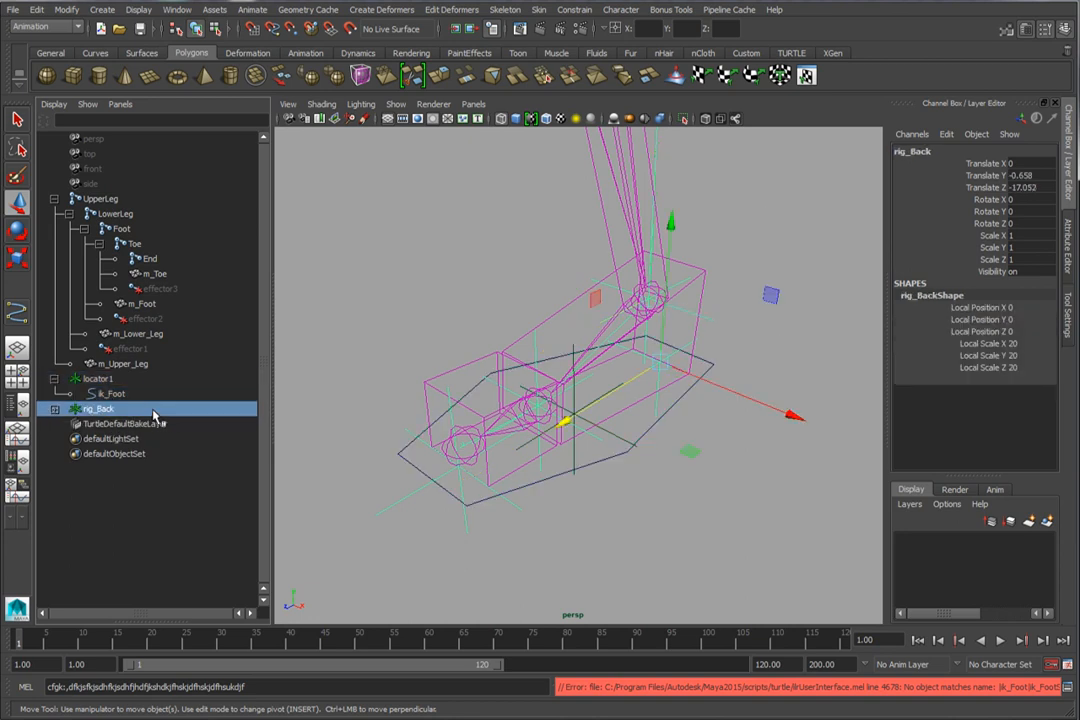
Step: Freeze the transformations of ik_Foot
left_click(112, 394)
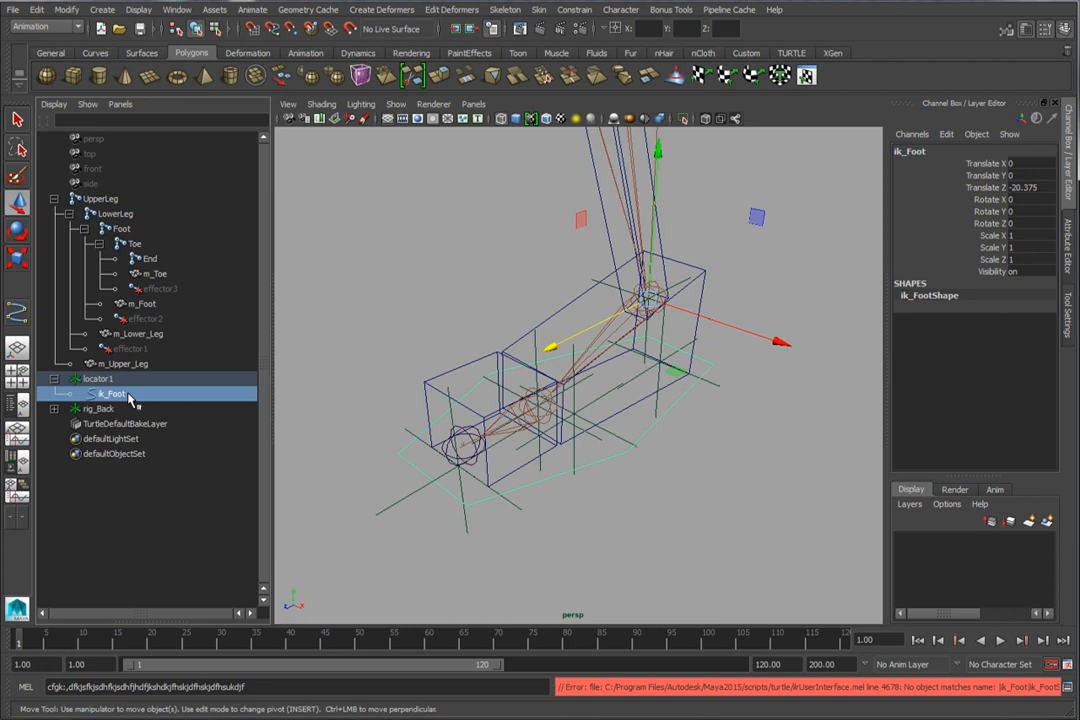
left_click(67, 10)
left_click(96, 62)
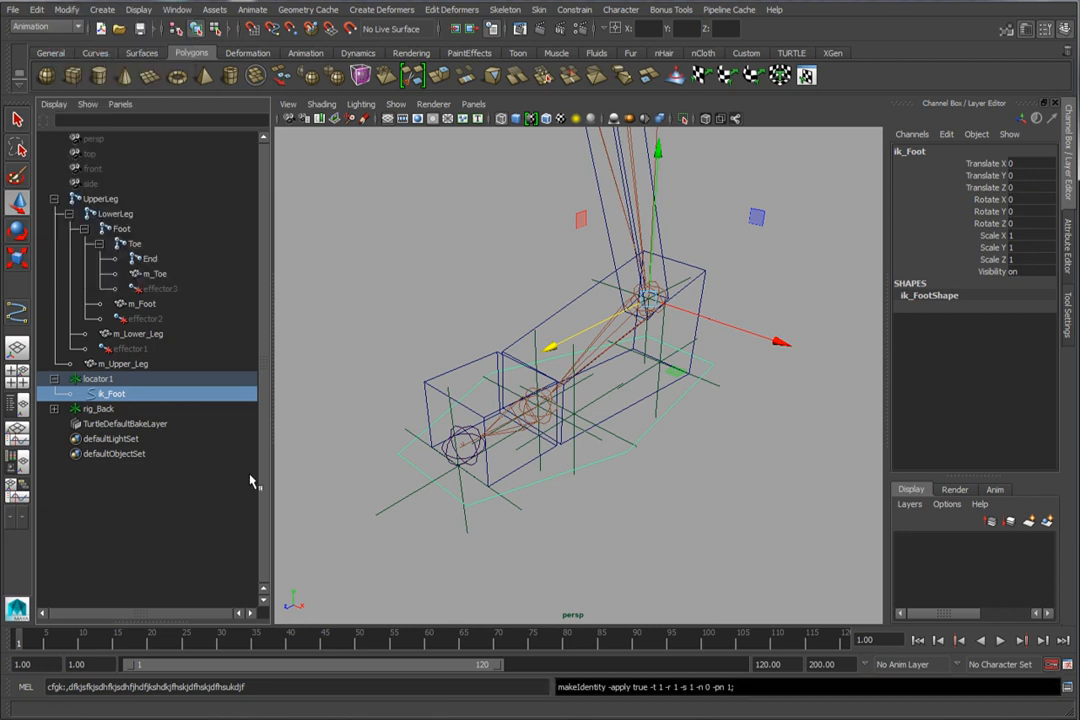
Step: Parent rig_Back back under ik_Foot and compare the transform values of ik_Foot and locator1
left_click(104, 408)
middle_click_drag(112, 401, 112, 400)
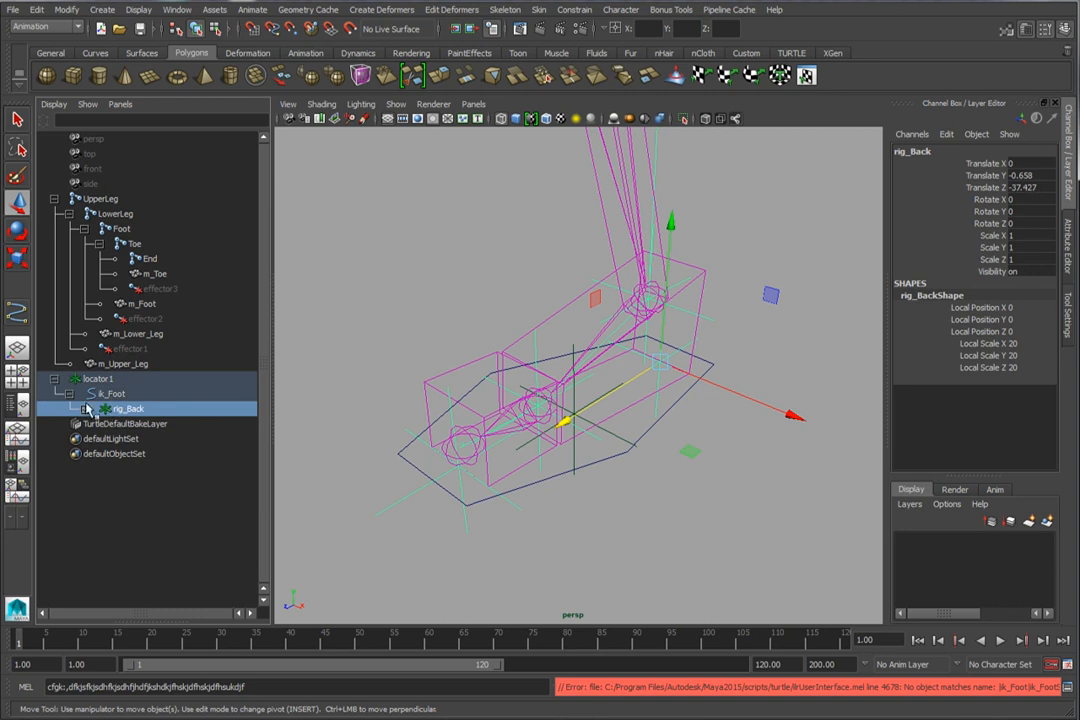
left_click(130, 395)
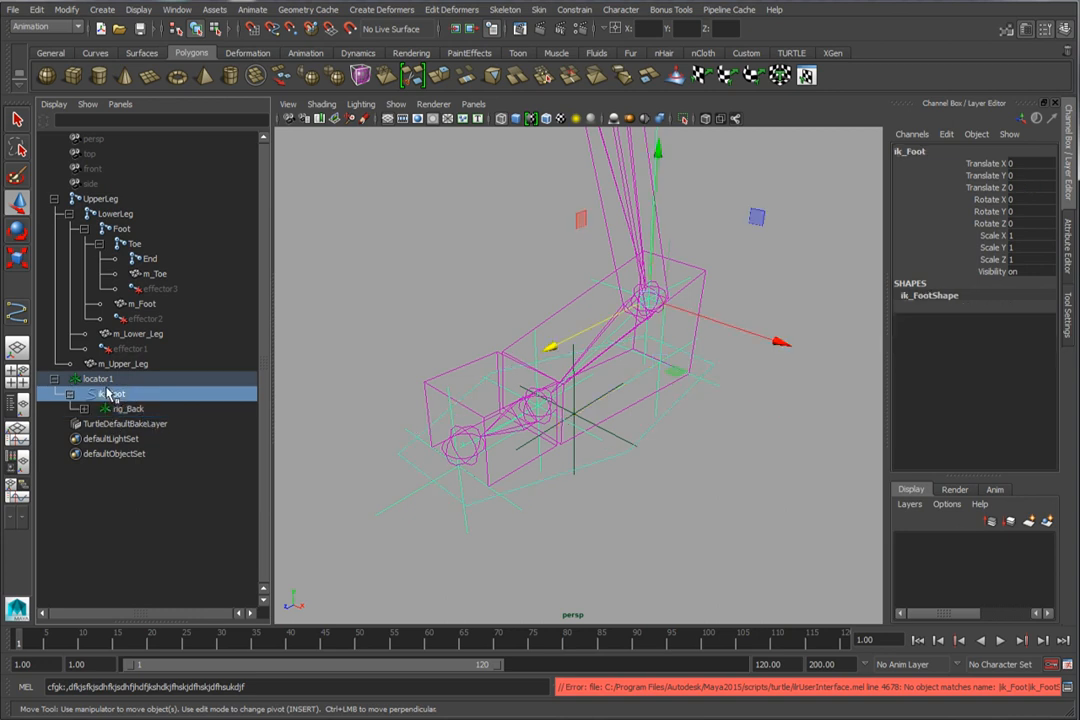
left_click(102, 379)
left_click(114, 396)
left_click(104, 381)
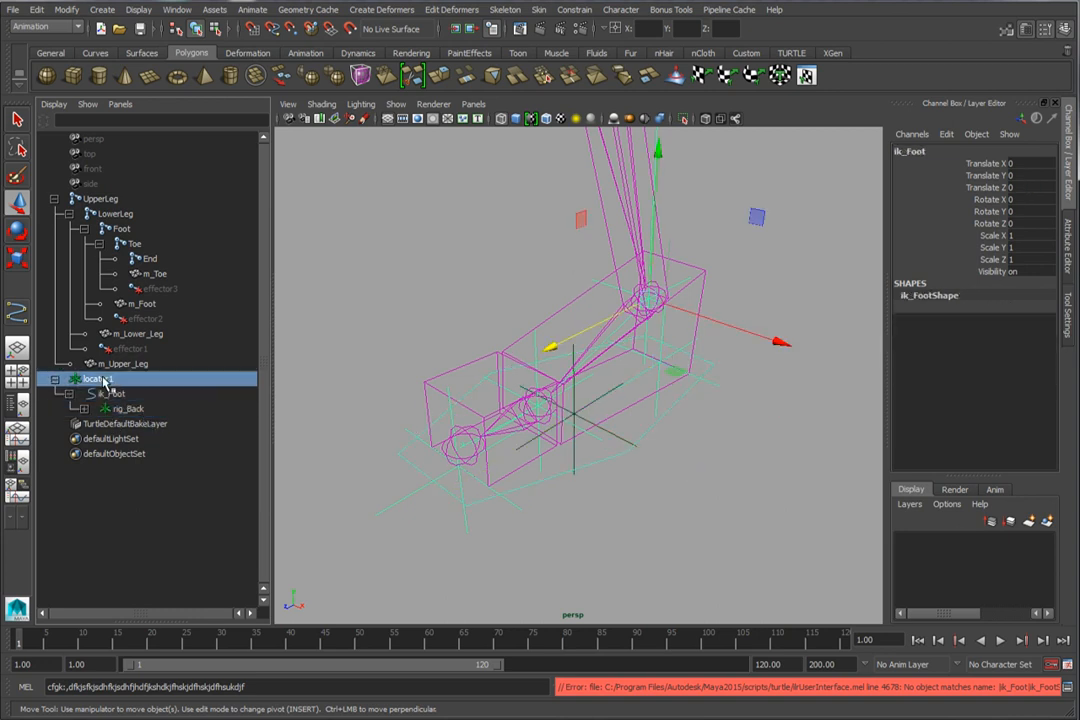
left_click(118, 397)
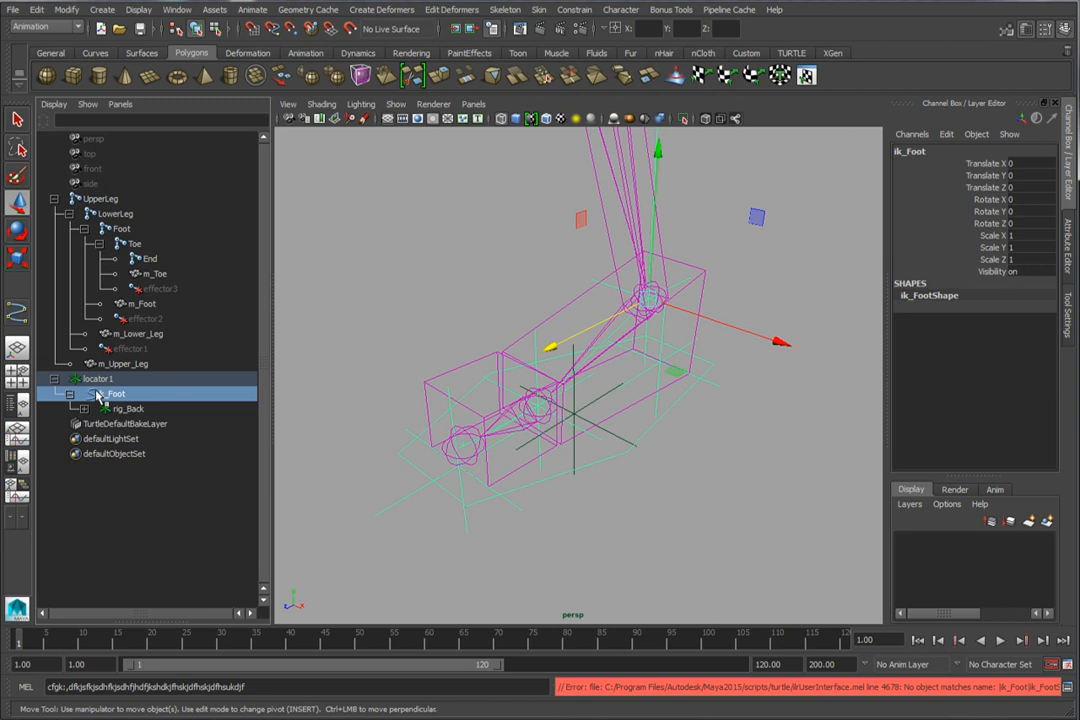
left_click_drag(628, 374, 589, 424, "alt")
right_click_drag(586, 410, 578, 376, "alt")
middle_click_drag(578, 376, 578, 387, "alt")
left_click_drag(578, 387, 622, 441, "alt")
middle_click_drag(588, 430, 583, 425, "alt")
right_click_drag(584, 428, 620, 511, "alt")
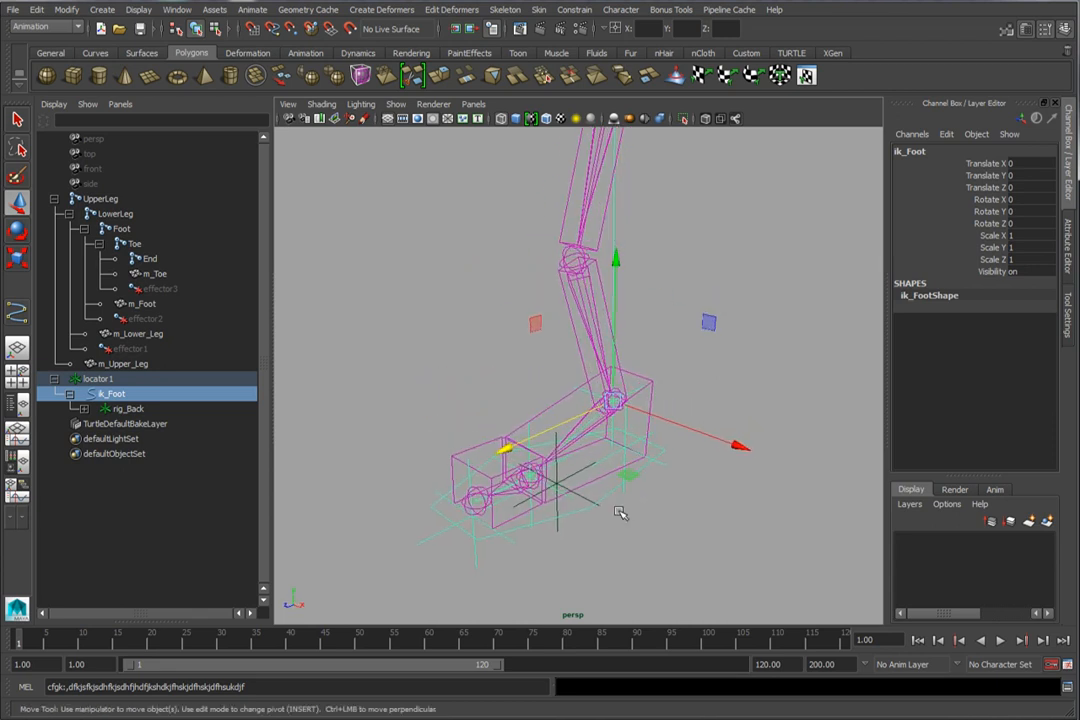
left_click_drag(591, 583, 579, 562, "alt")
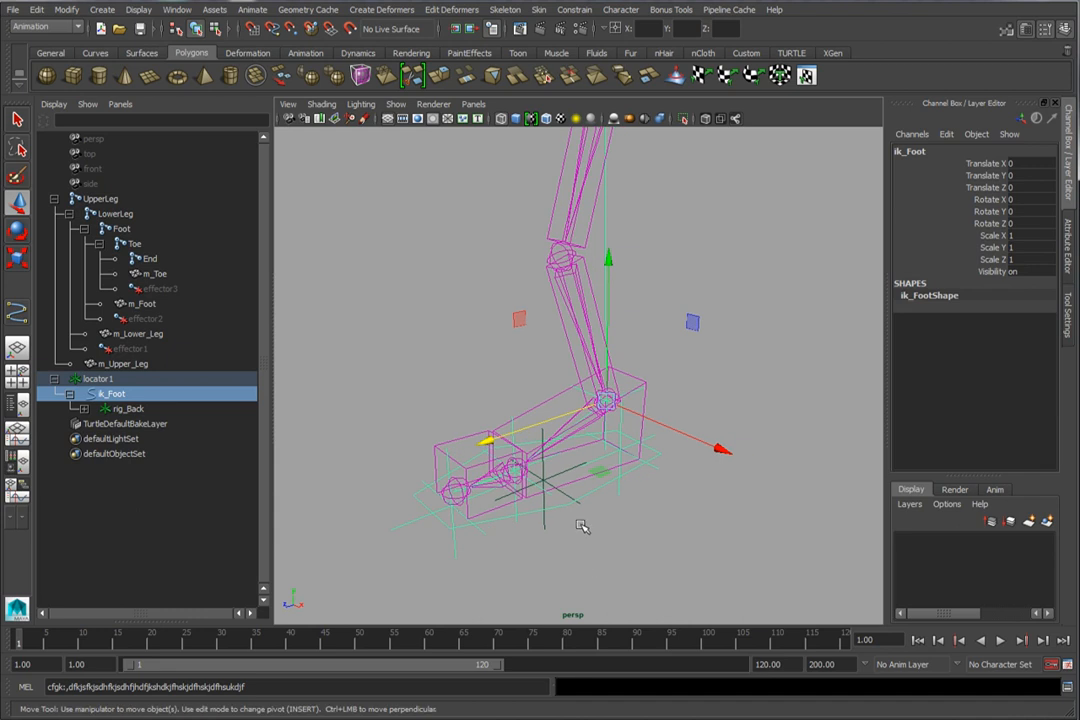
left_click(580, 535)
left_click(618, 487)
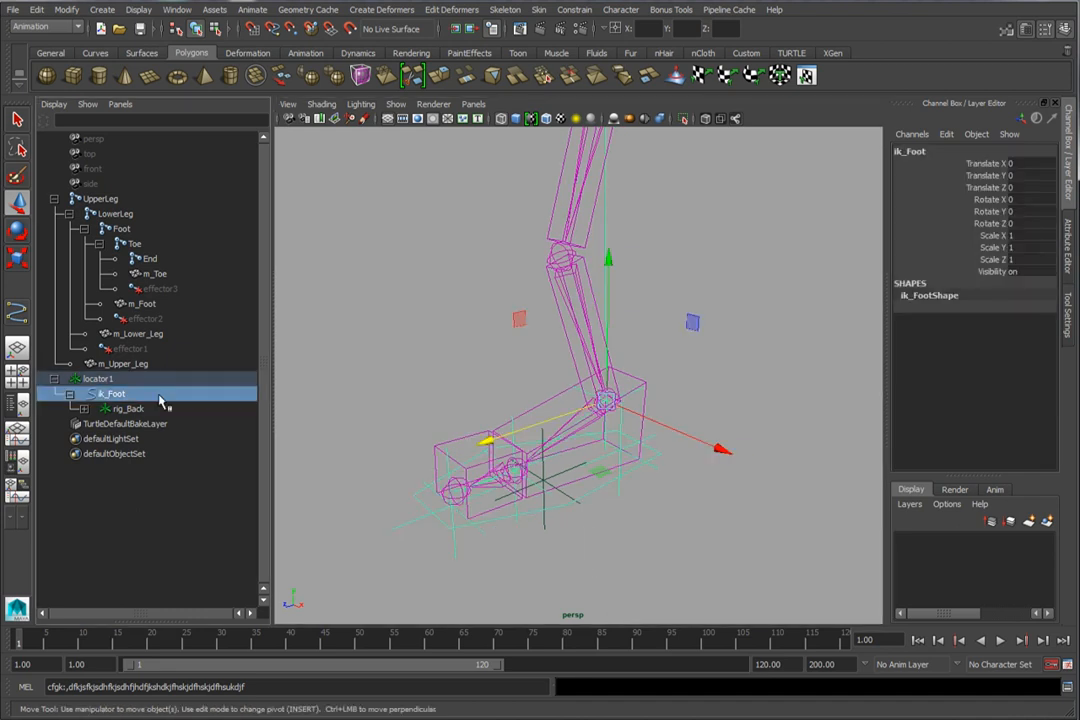
Step: Add a keyable float attribute named roll to ik_Foot with minimum -10 and maximum 10
left_click(946, 134)
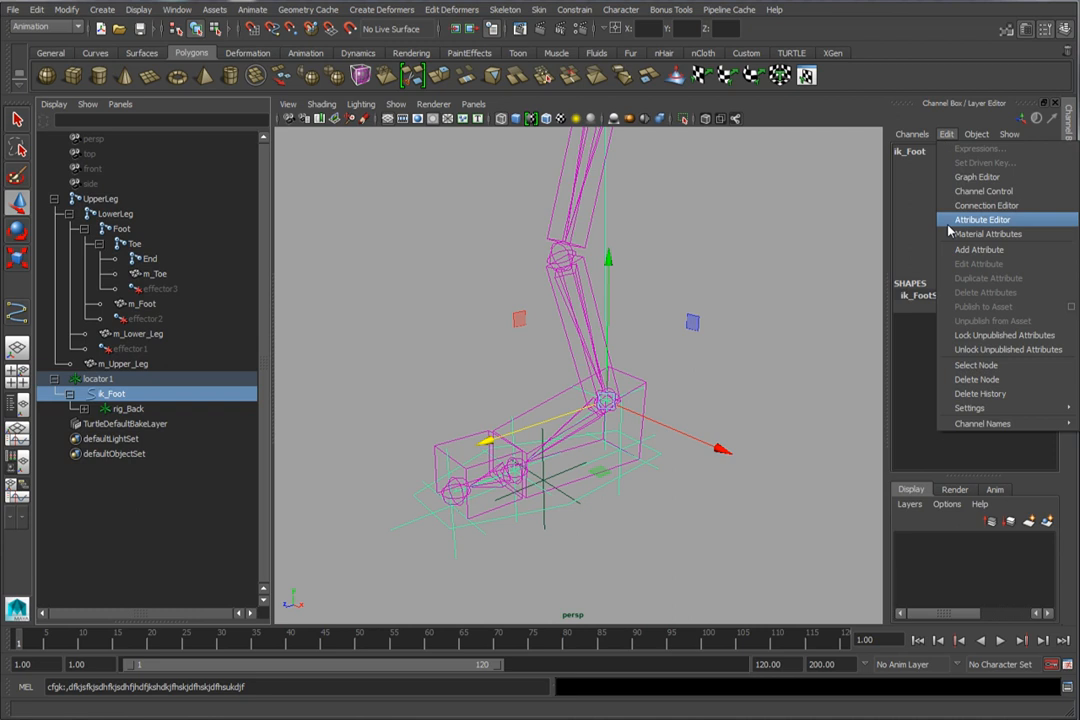
left_click(950, 247)
left_click(634, 173)
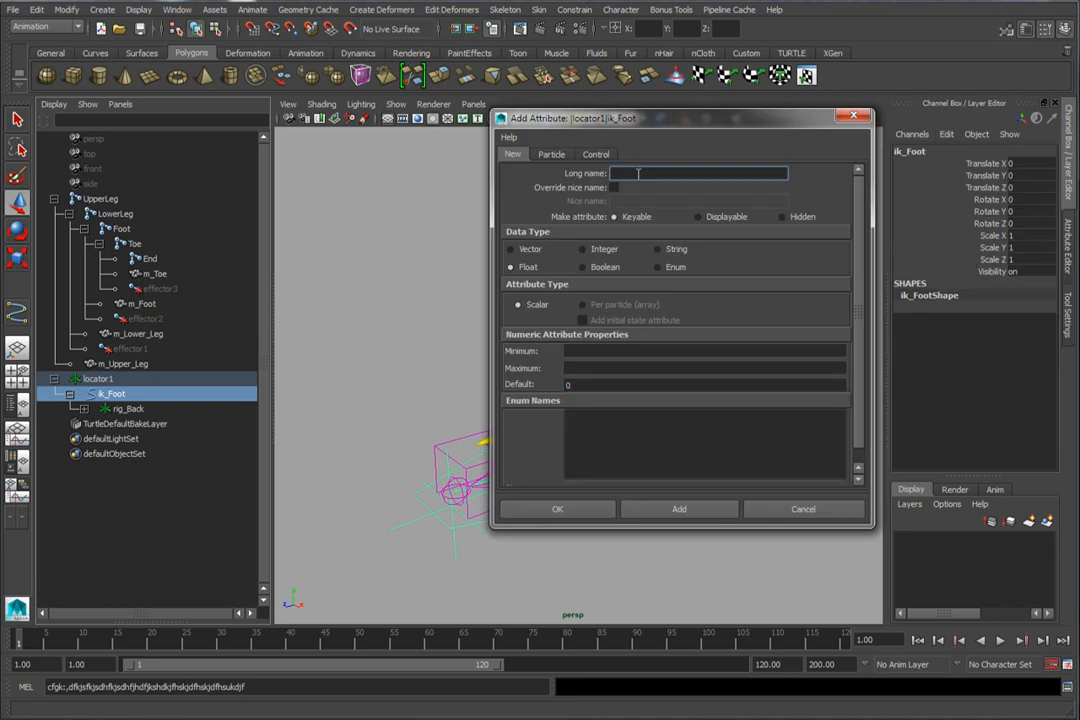
left_click(602, 350)
type("-10")
key("Tab")
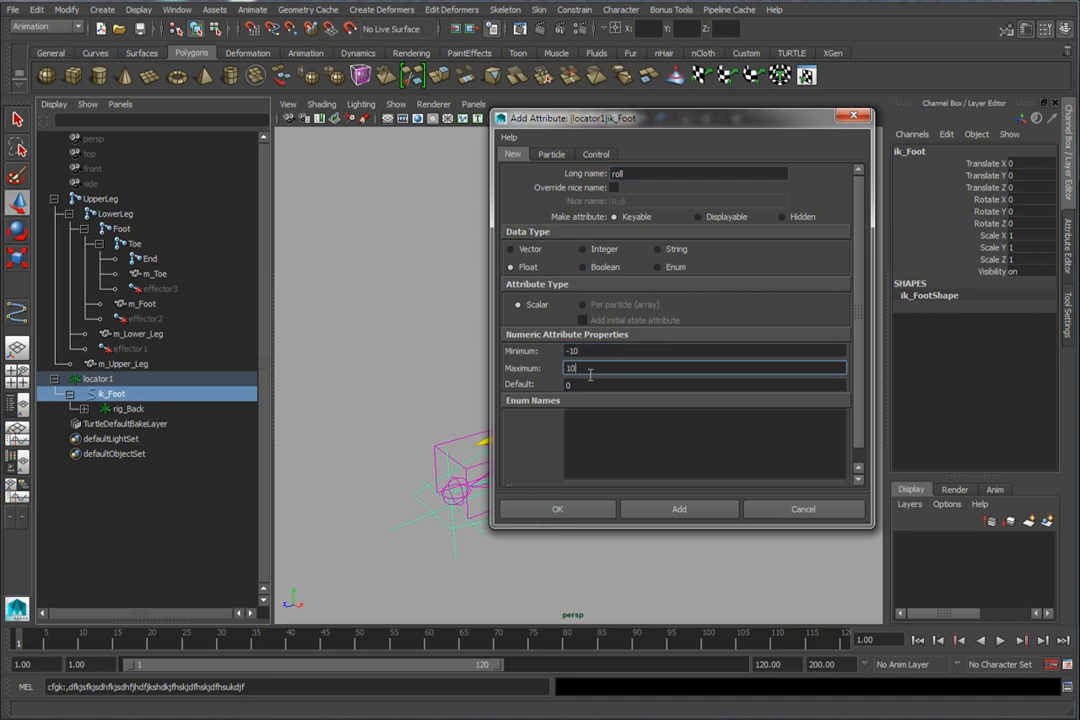
left_click(658, 508)
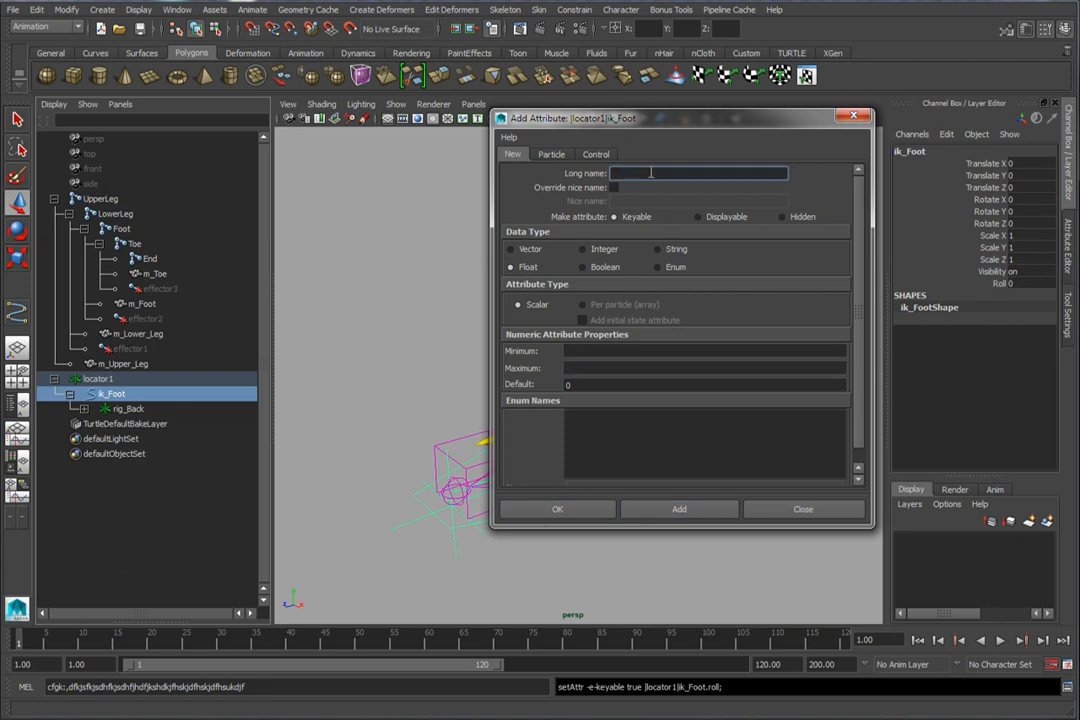
Step: Add a keyable float attribute named twist to ik_Foot with minimum -10 and maximum 10
left_click(600, 350)
type("-10")
key("Tab")
type("10")
left_click(679, 508)
Step: Add a keyable float attribute named toe to ik_Foot, ranging from -10 to 10, and finish adding attributes
left_click(656, 172)
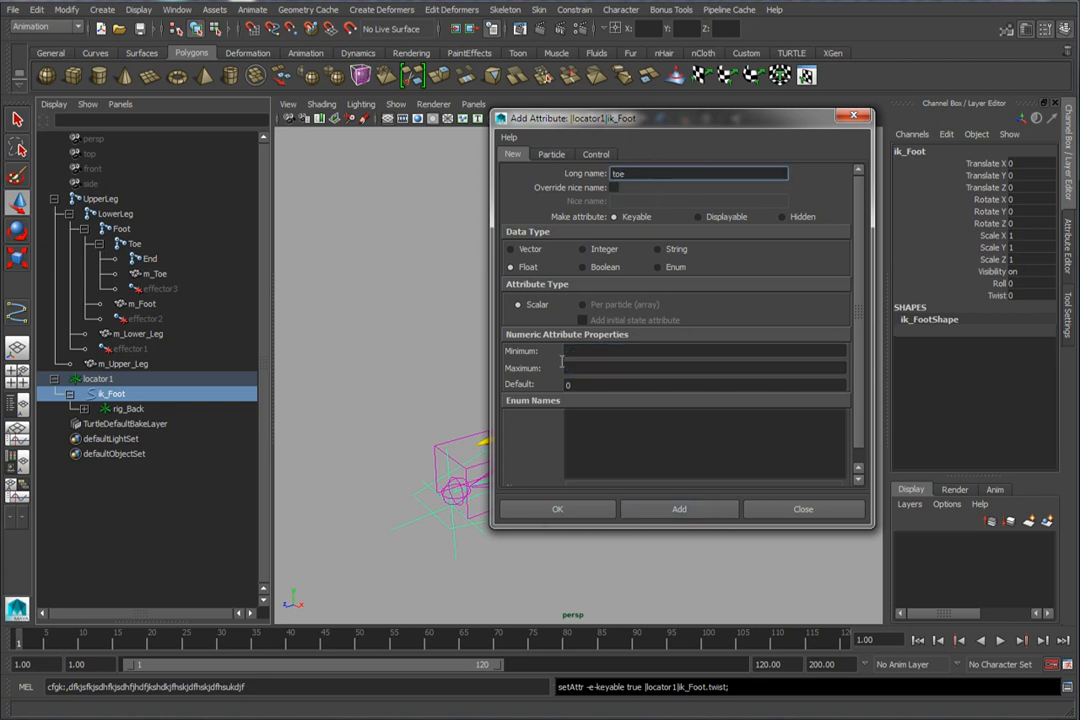
left_click(596, 350)
type("-10")
key("Tab")
type("10")
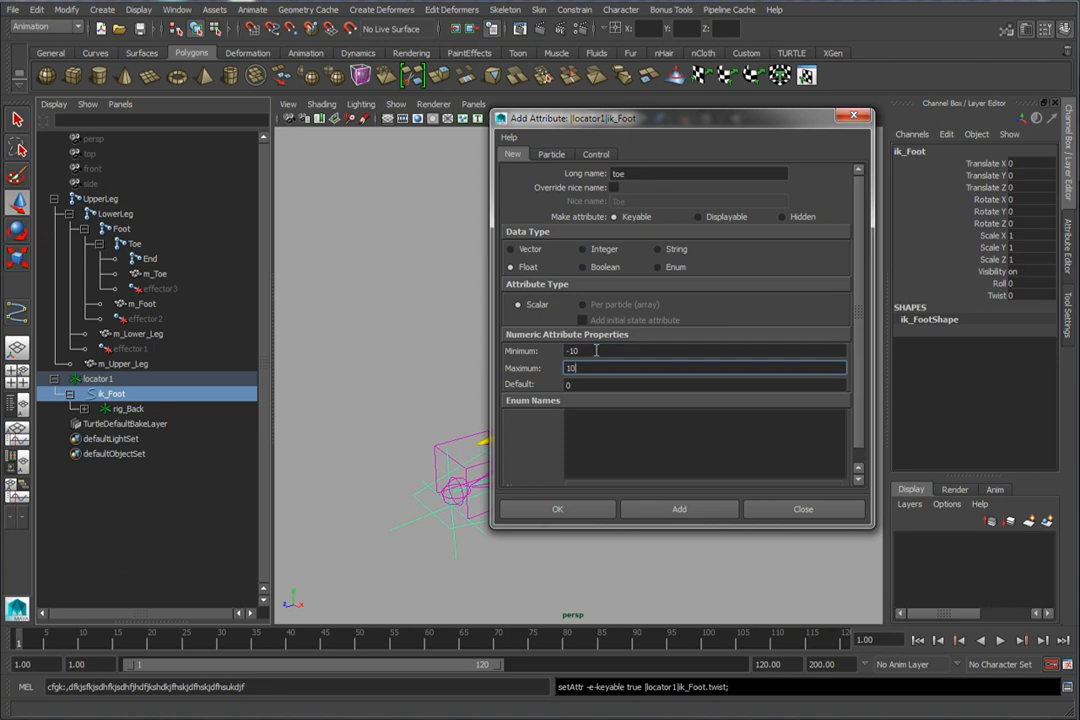
left_click(557, 509)
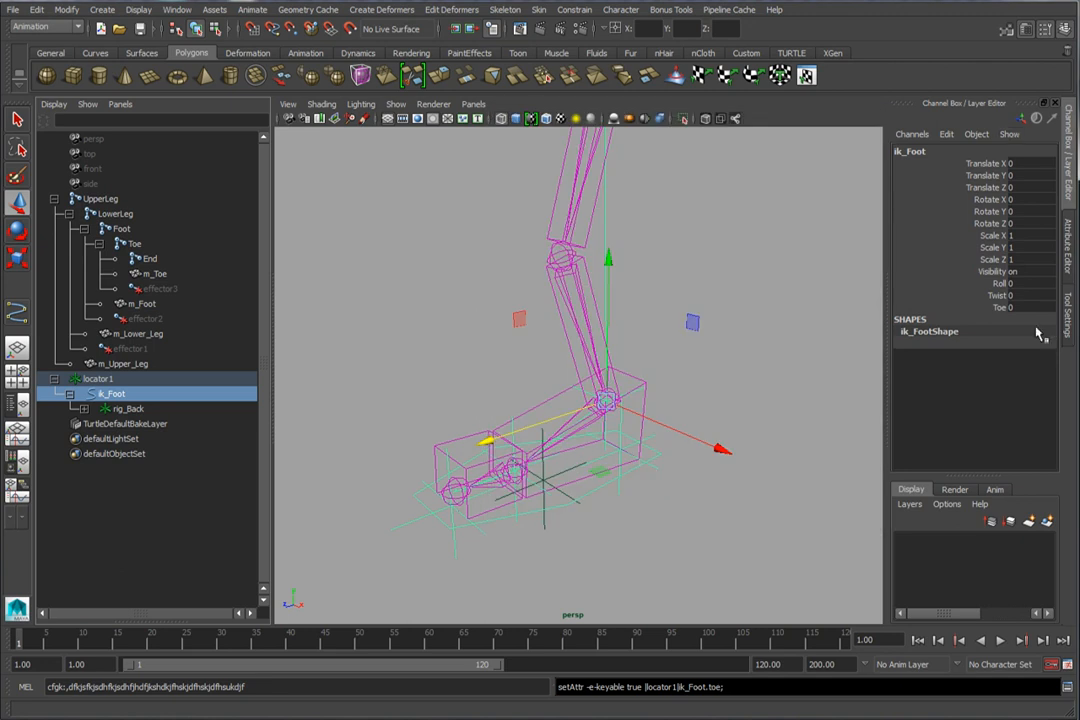
Step: Rename locator1 as ik_Foot_offset, reusing the name copied from ik_Foot
middle_click_drag(514, 352, 508, 321, "alt")
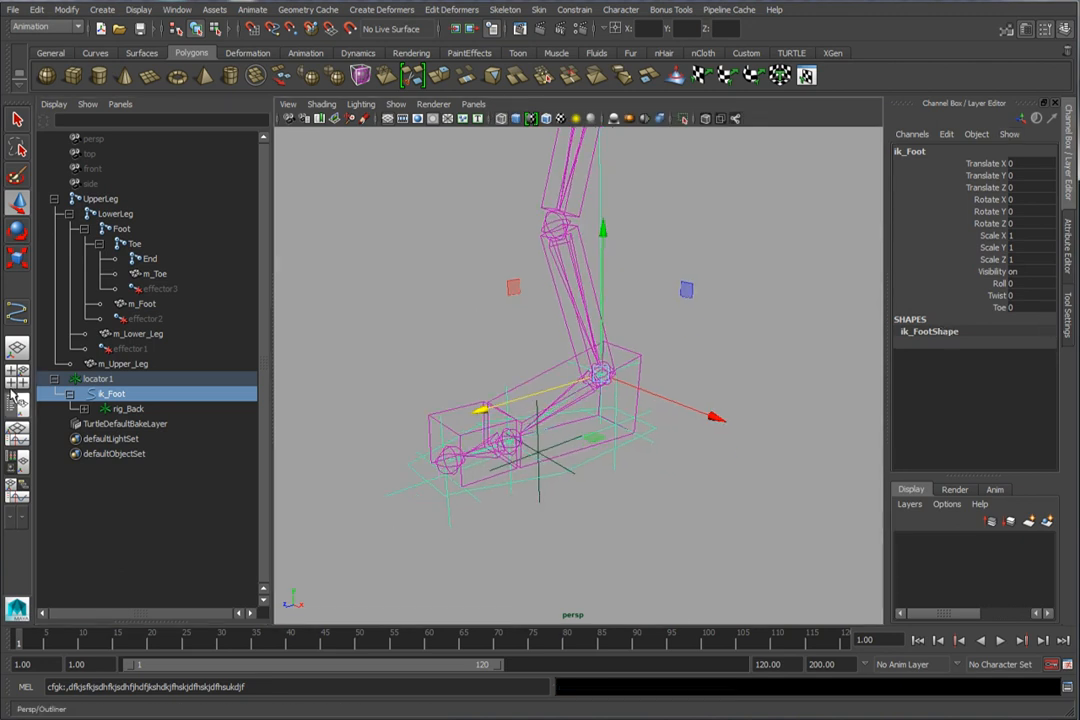
double_click(112, 393)
key("ctrl+c")
double_click(100, 382)
key("ctrl+v")
type("_offset")
key("Return")
Step: Open Set Driven Key and load ik_Foot as the driver
left_click_drag(557, 340, 578, 386, "alt")
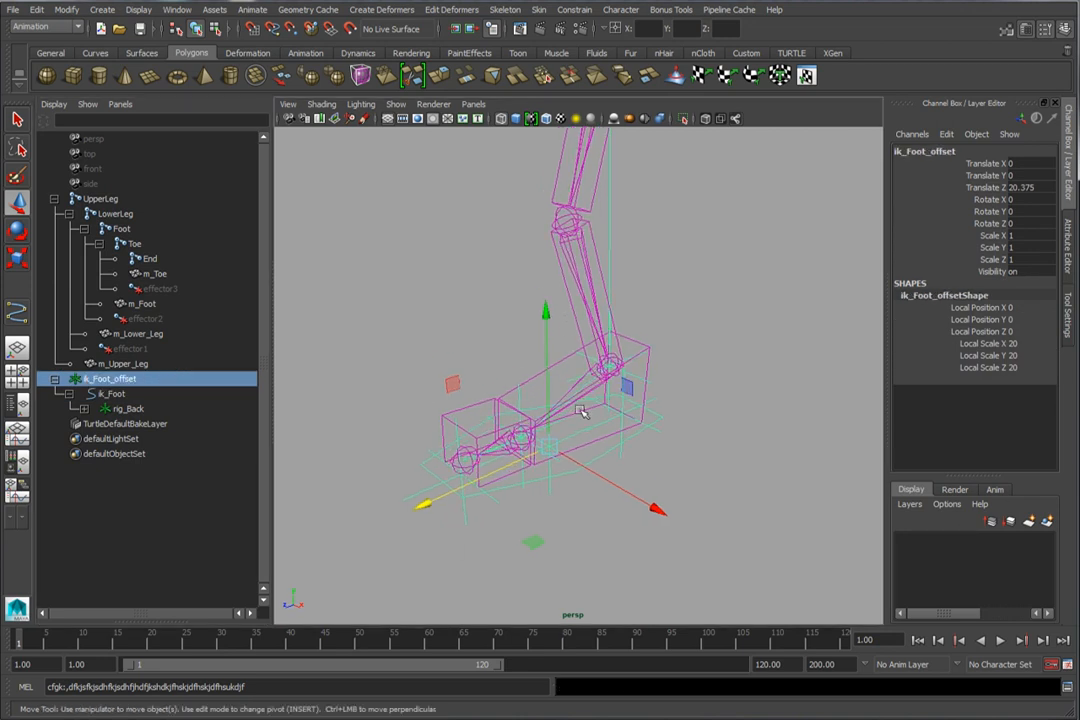
left_click(112, 394)
left_click(252, 9)
mouse_move(330, 74)
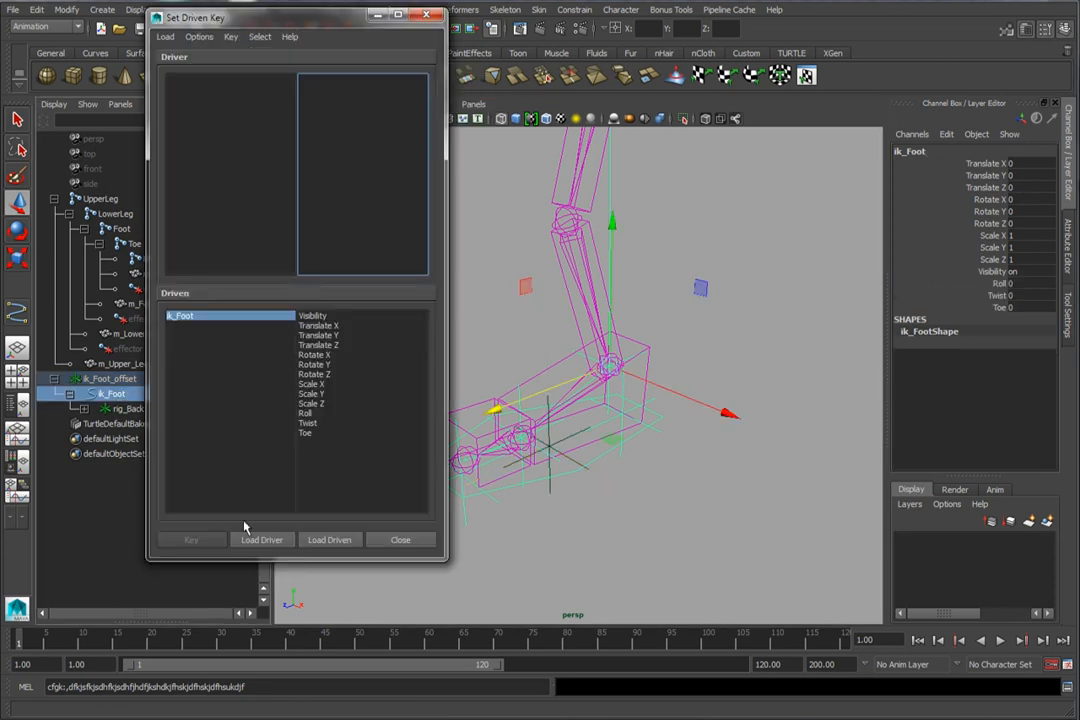
left_click(261, 539)
left_click_drag(263, 18, 187, 26)
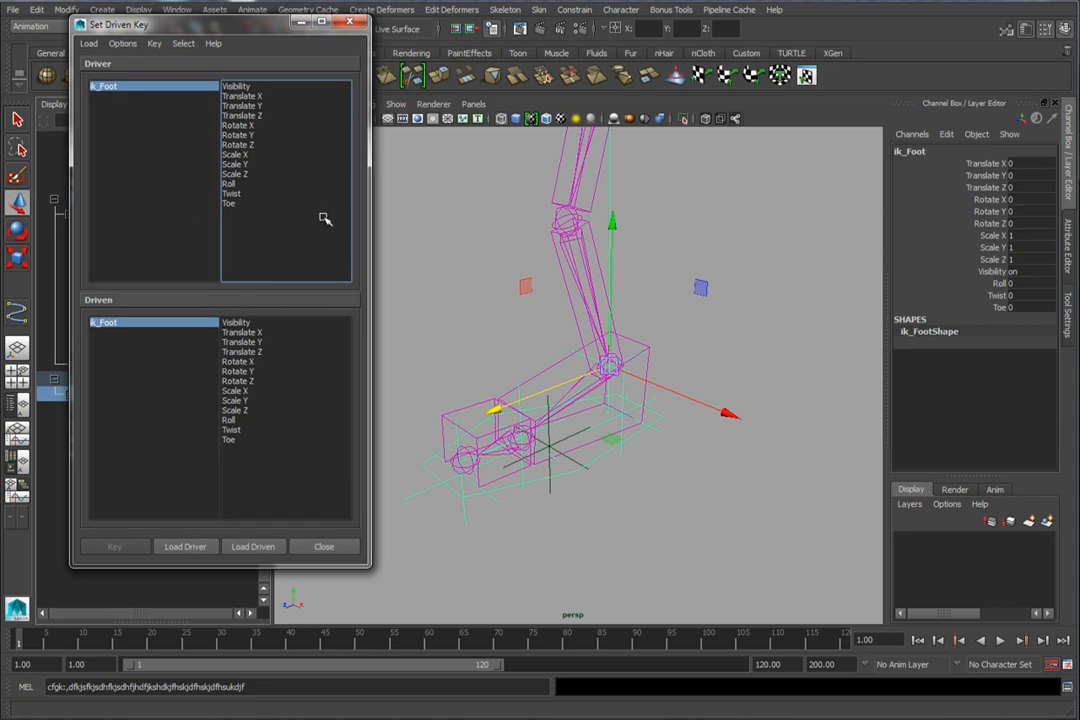
middle_click_drag(502, 322, 540, 315, "alt")
left_click_drag(211, 29, 361, 45)
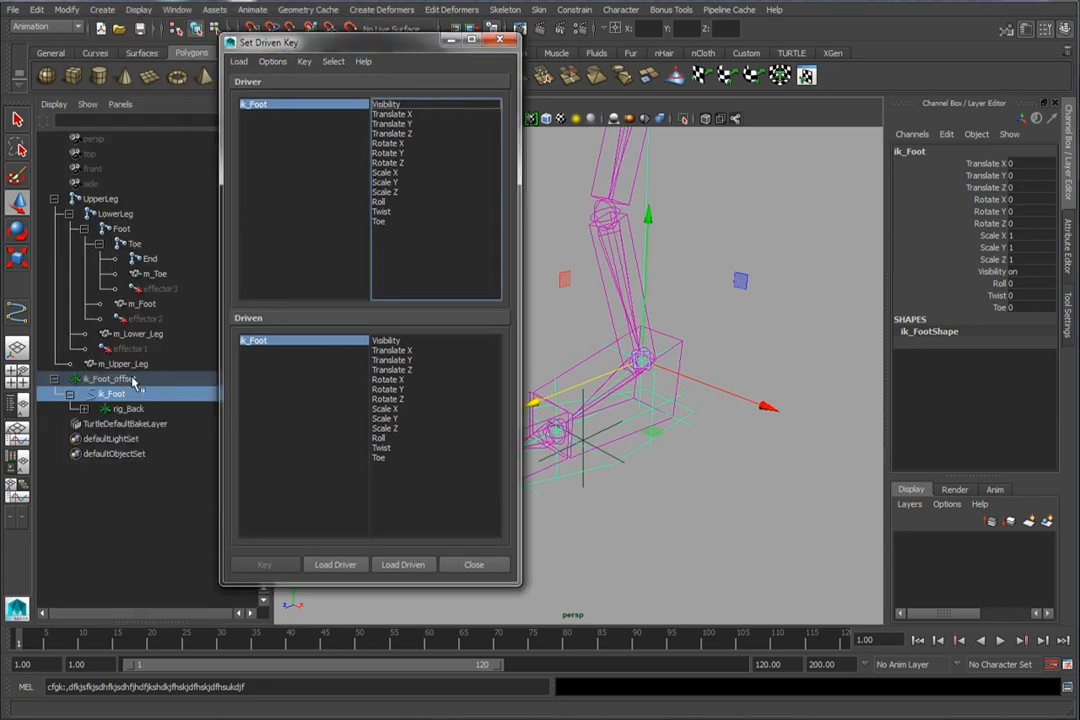
Step: Load ik_Foot_offset, rig_Back, rig_Front, rig_Middle, rig_Ankle and rig_Toe as the driven objects
left_click(112, 379)
left_click(127, 409, "ctrl")
left_click(155, 425, "ctrl")
left_click(160, 438, "ctrl")
left_click(174, 453, "ctrl")
left_click(155, 498, "ctrl")
left_click(405, 565)
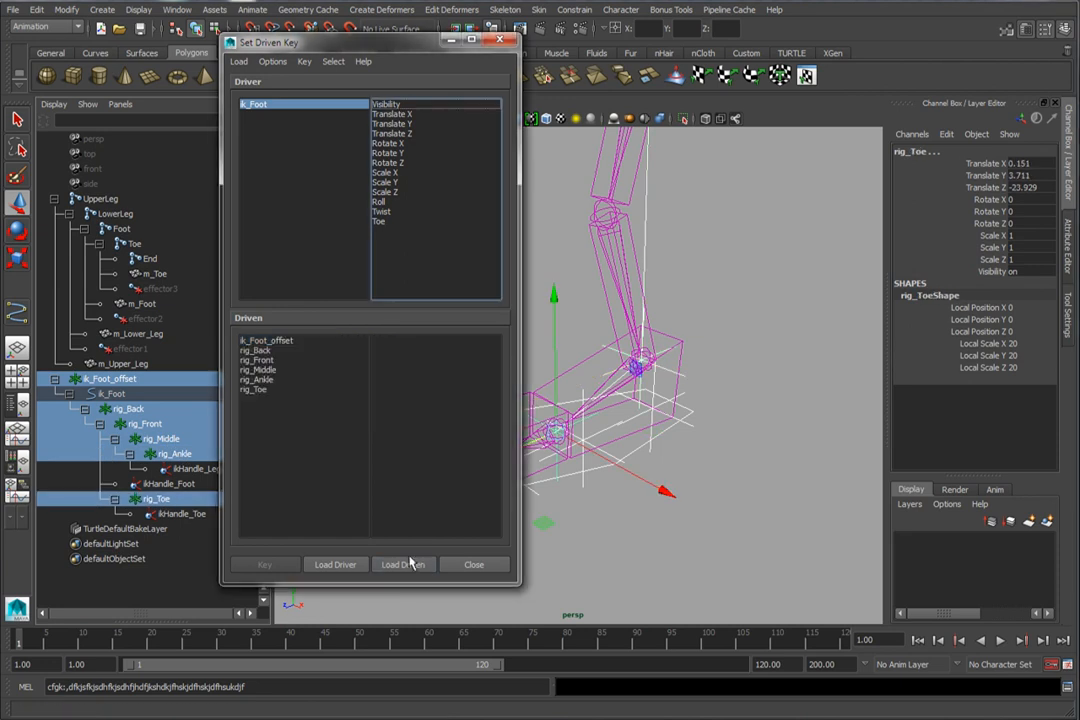
left_click_drag(325, 43, 156, 51)
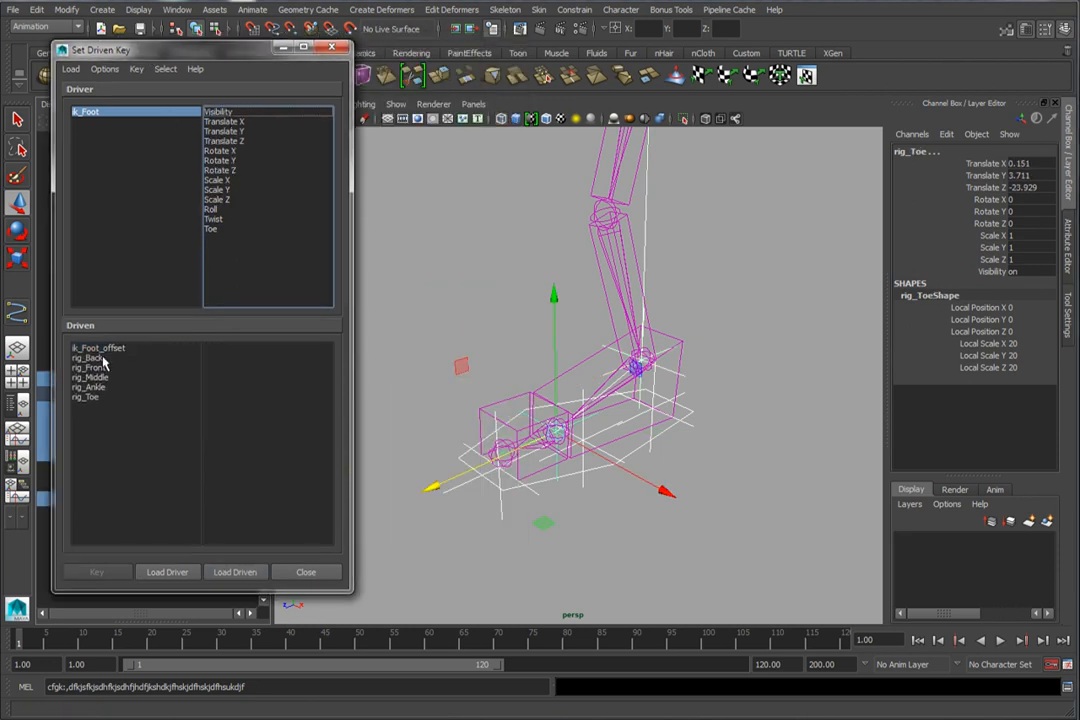
Step: Key Rotate X of rig_Back, rig_Front and rig_Middle against ik_Foot's Roll in the neutral pose
left_click(102, 111)
left_click(212, 209)
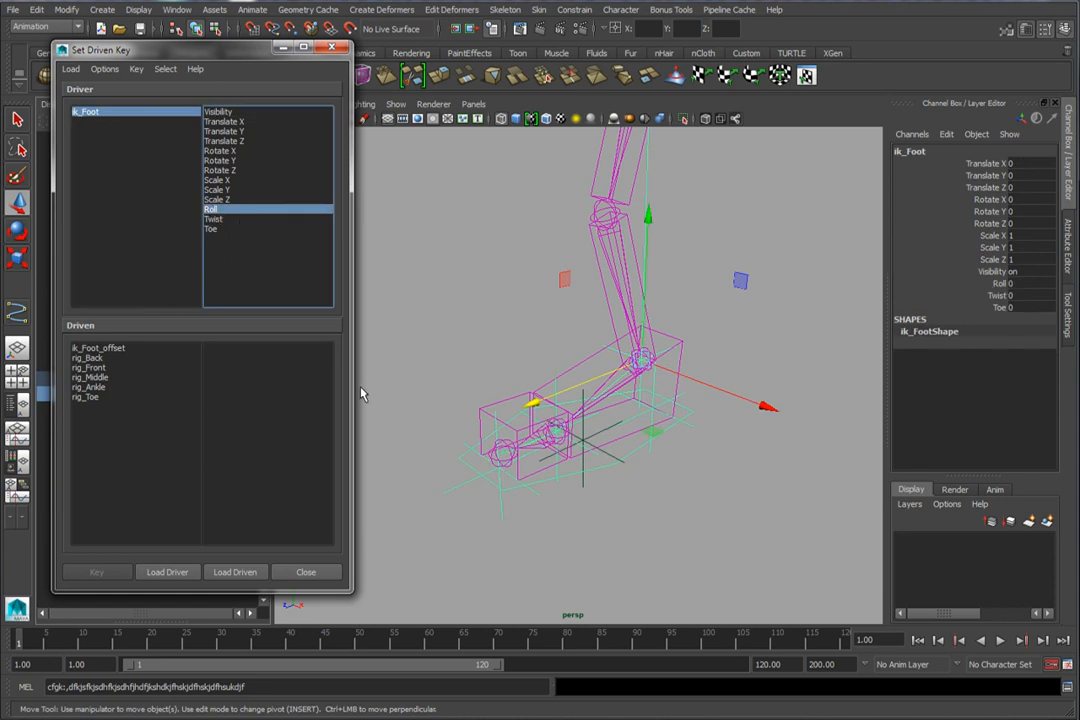
left_click_drag(107, 357, 109, 377)
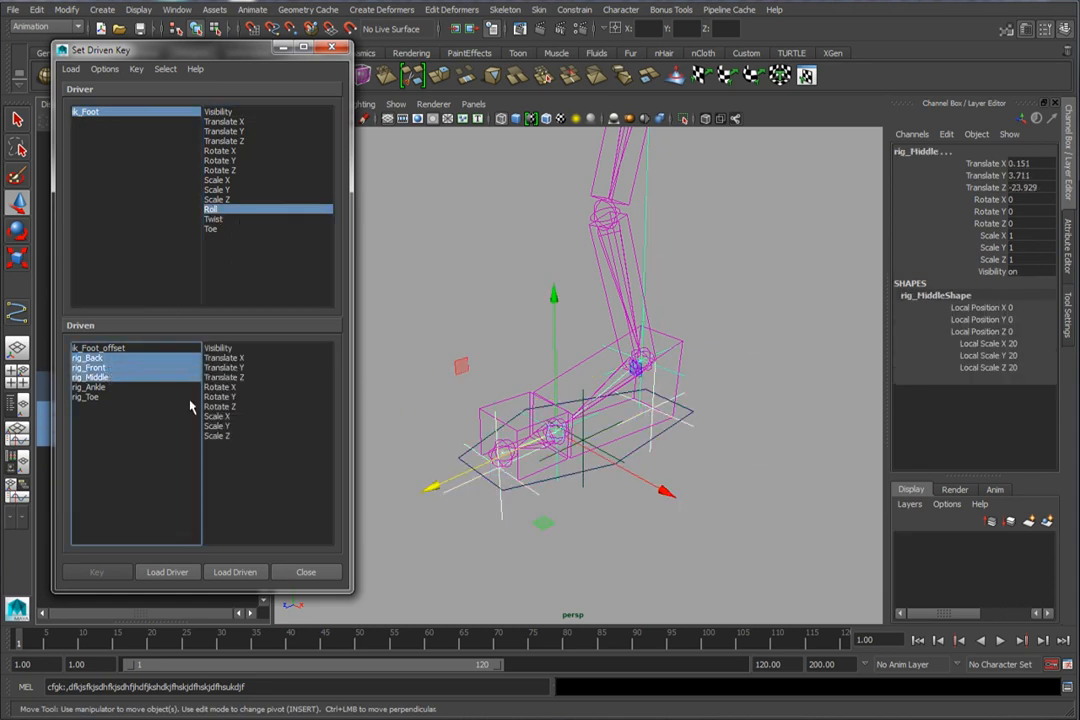
left_click(224, 387)
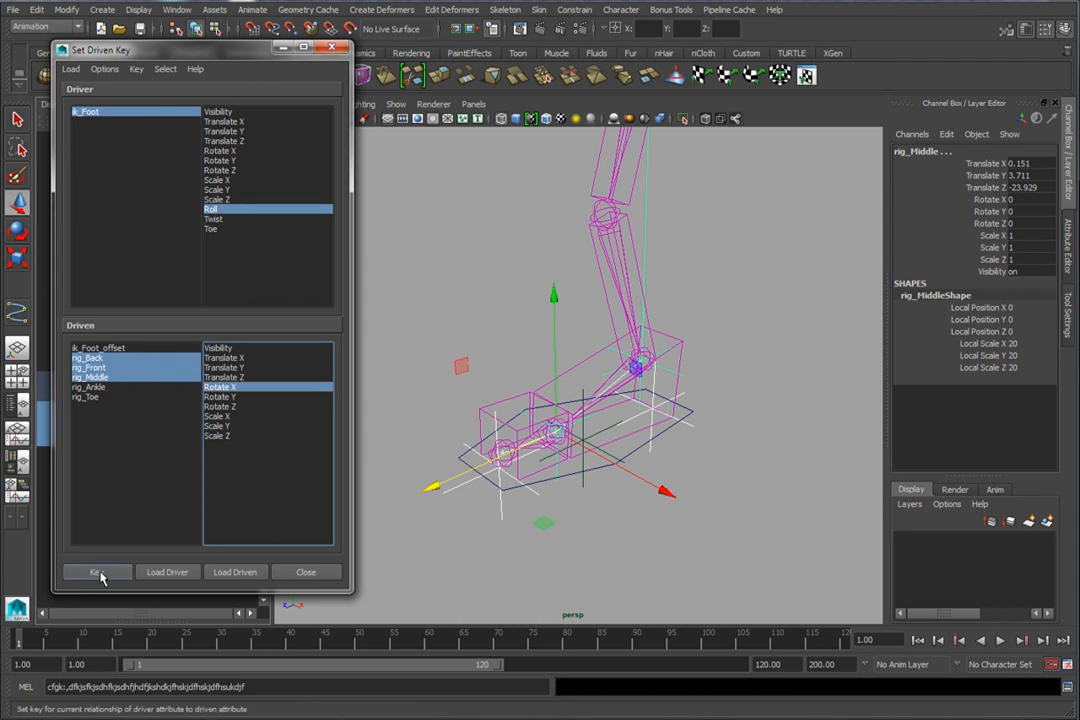
left_click(99, 573)
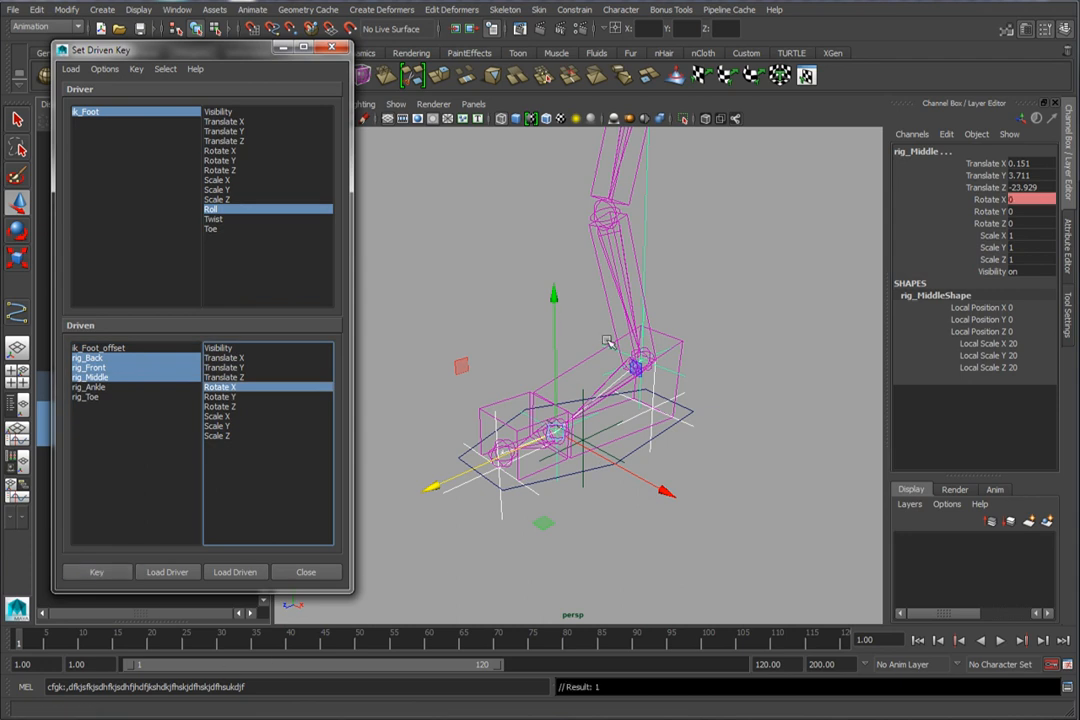
Step: Set ik_Foot's Roll to 10 and rotate rig_Back to about -49.77 in X, lifting the toes onto the heel
left_click(156, 117)
left_click(1000, 283)
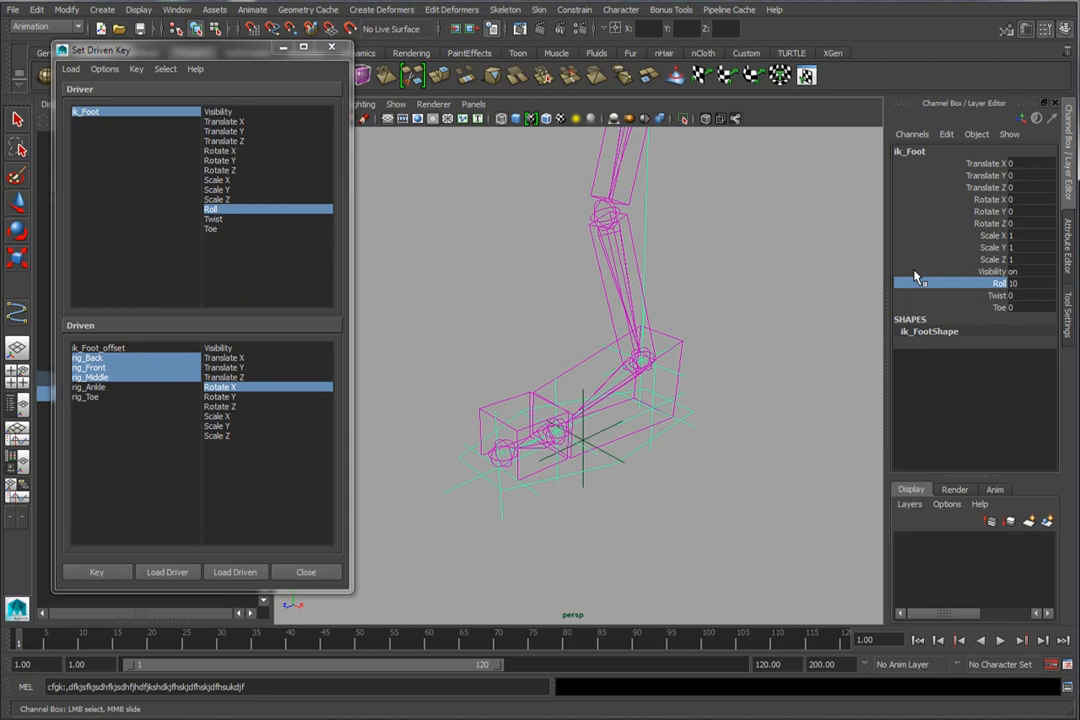
middle_click_drag(776, 309, 700, 300)
left_click(152, 357)
key("w")
key("e")
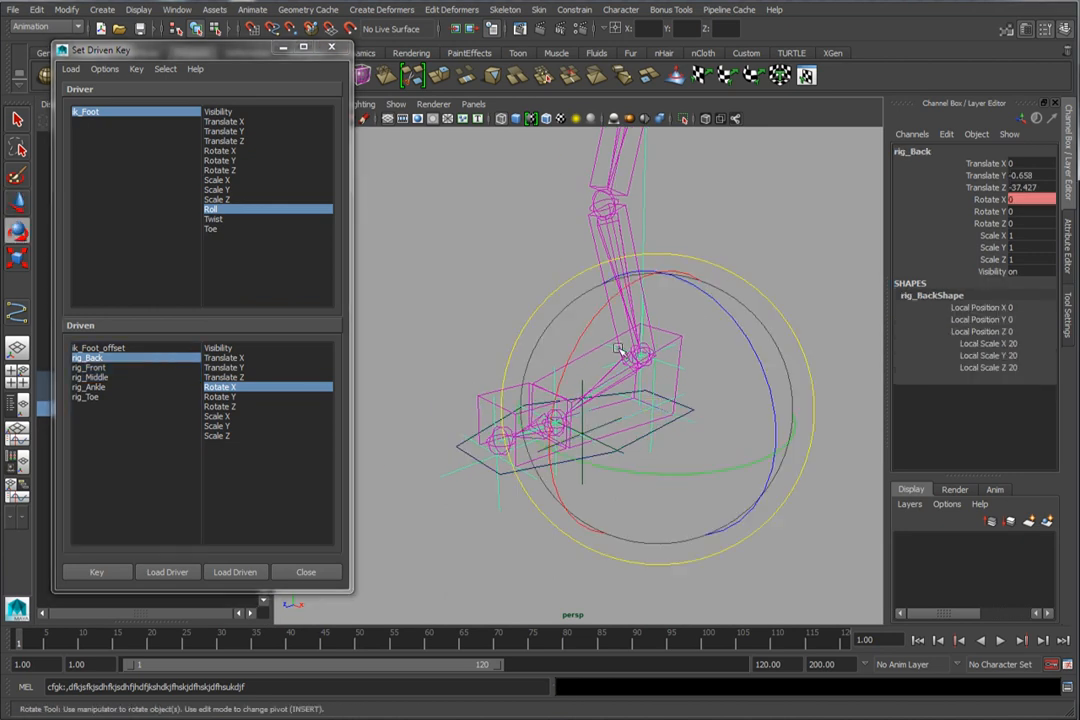
left_click_drag(586, 337, 408, 484)
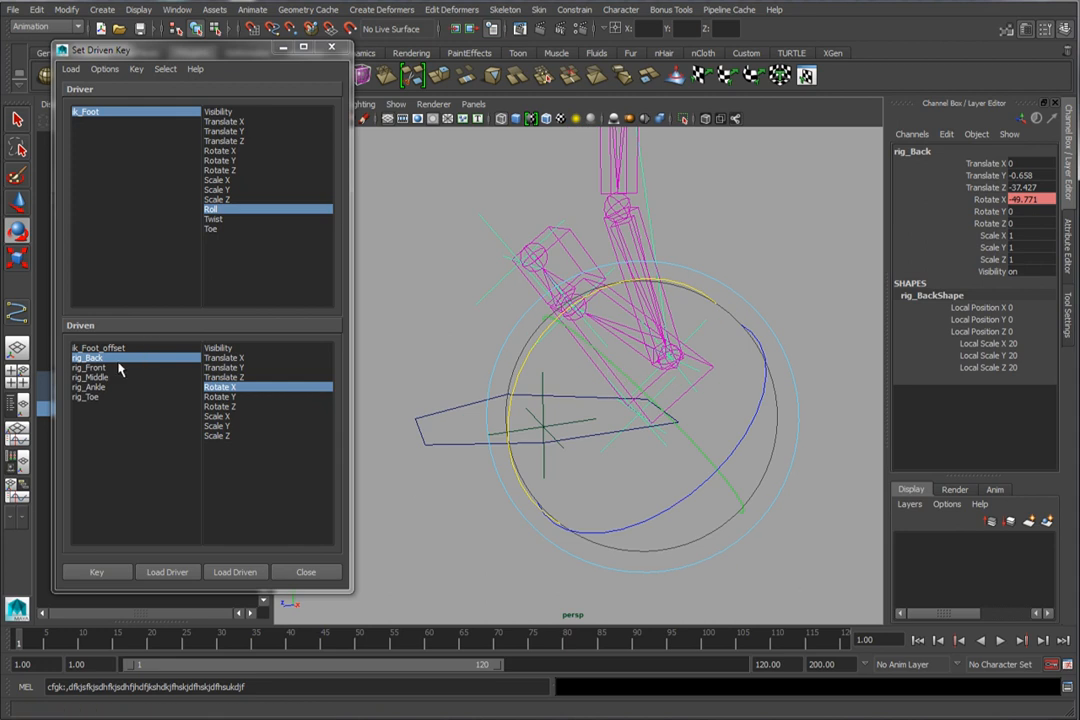
Step: Key Rotate X of rig_Back, rig_Front and rig_Middle for the heel pose and sweep ik_Foot's Roll to test it
left_click_drag(92, 359, 95, 377)
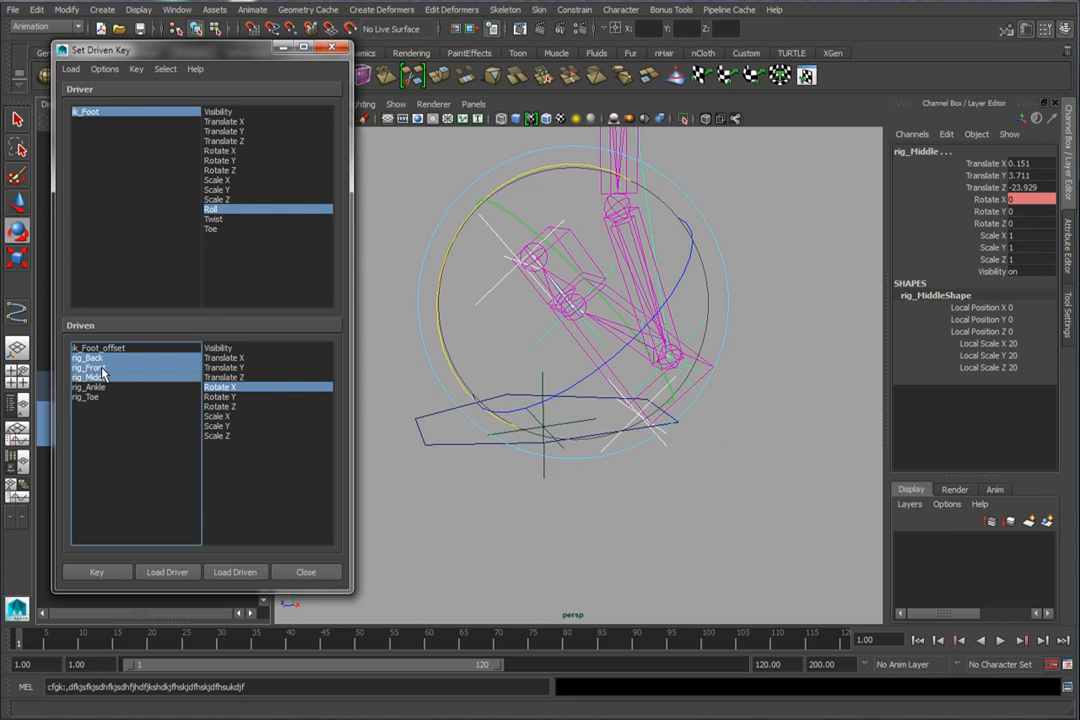
left_click(100, 571)
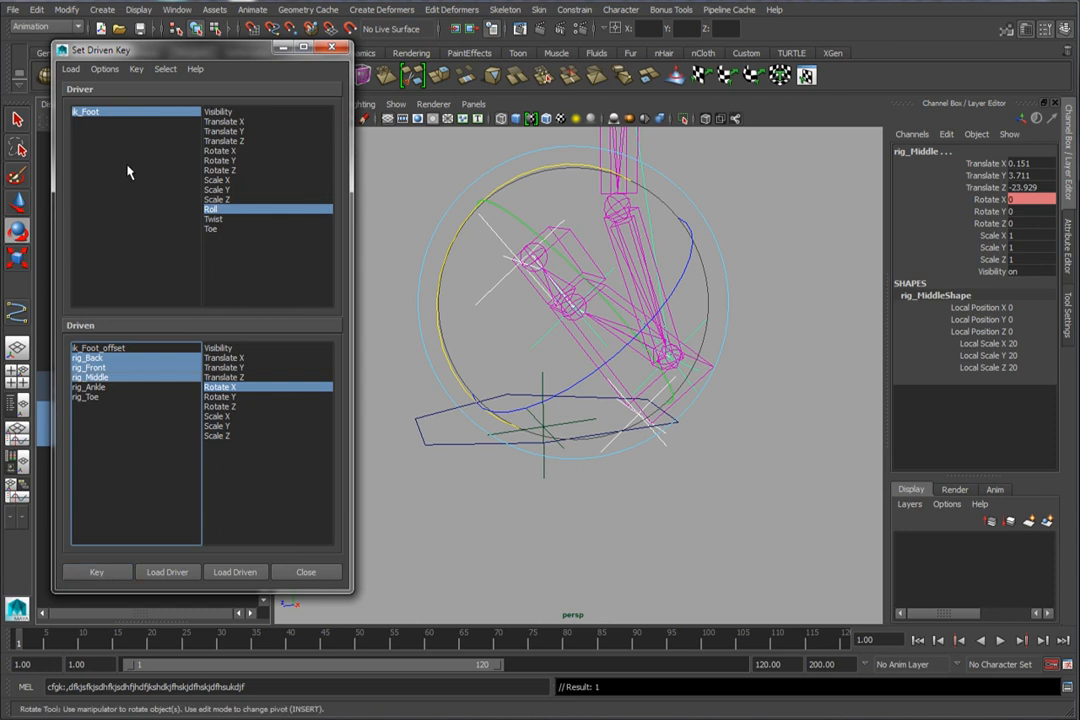
left_click(100, 116)
middle_click_drag(821, 242, 668, 312)
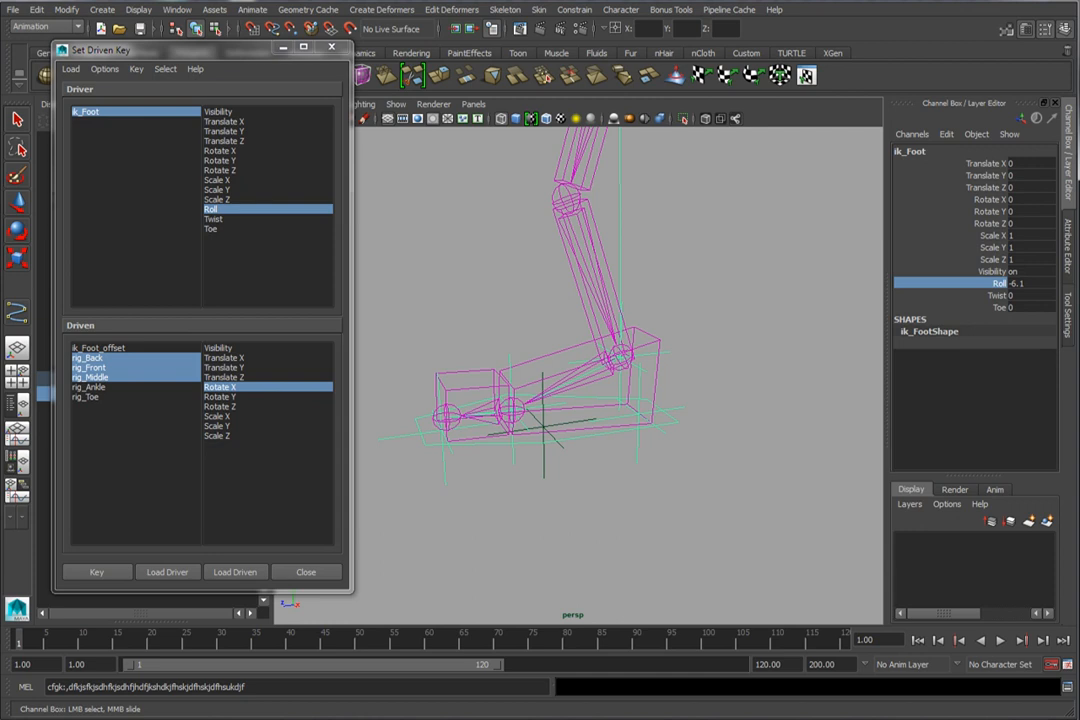
Step: Set ik_Foot's Roll to -5 and rotate rig_Middle to about 45.19 in X, lifting the heel off the ball
double_click(1036, 285)
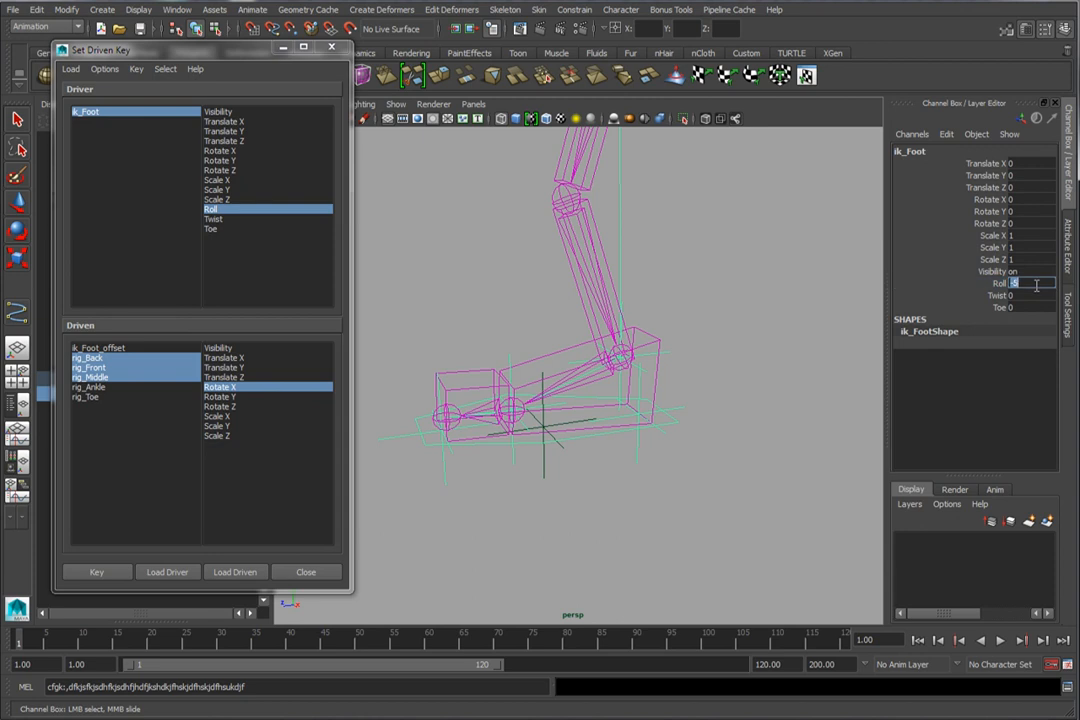
type("-5")
key("Return")
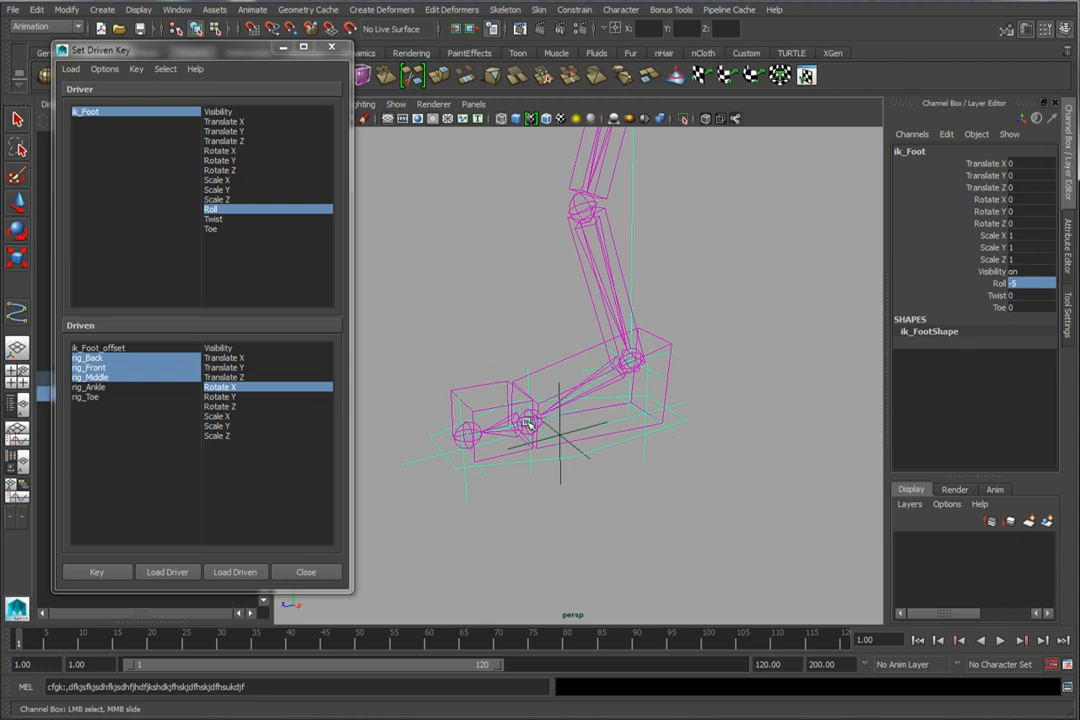
left_click(90, 377)
key("e")
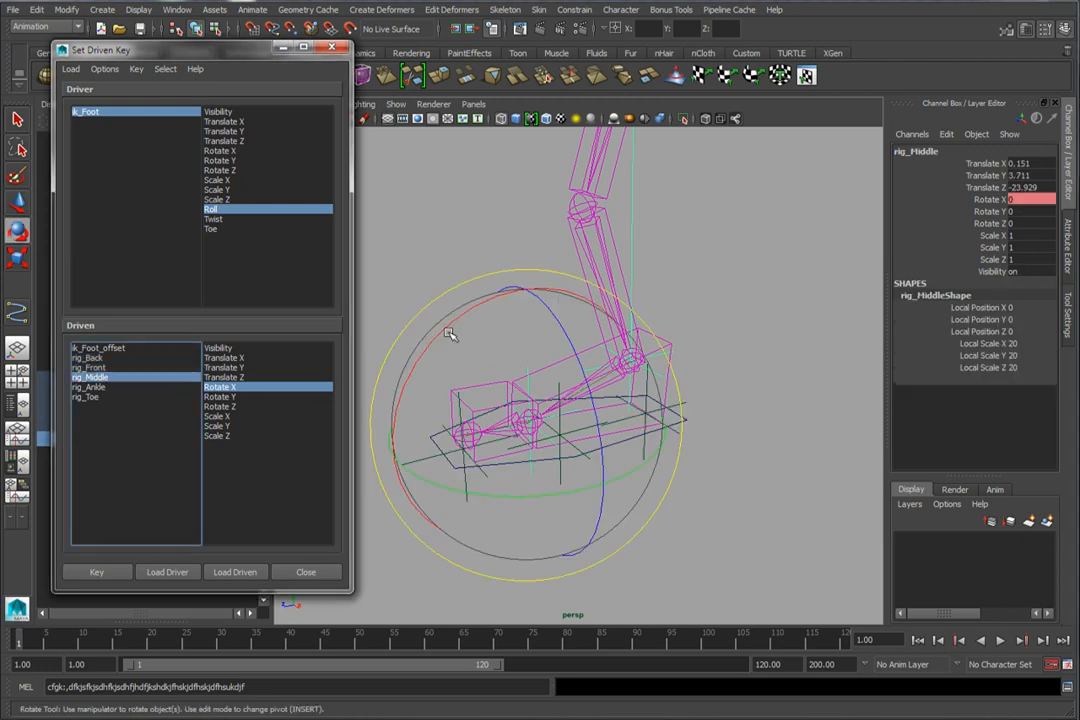
left_click_drag(448, 325, 660, 469)
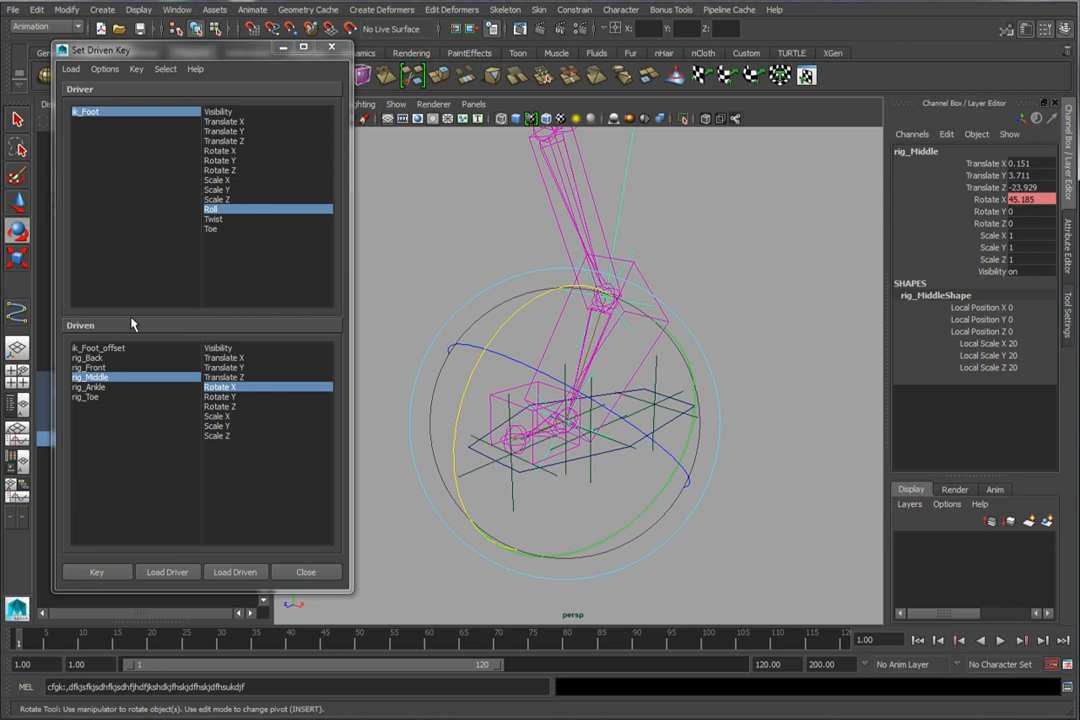
Step: Key Rotate X of rig_Back, rig_Front and rig_Middle against ik_Foot's Roll for the raised-heel pose
mouse_move(102, 368)
left_mouse_down()
mouse_move(113, 387)
mouse_move(90, 360)
mouse_move(104, 380)
left_mouse_up()
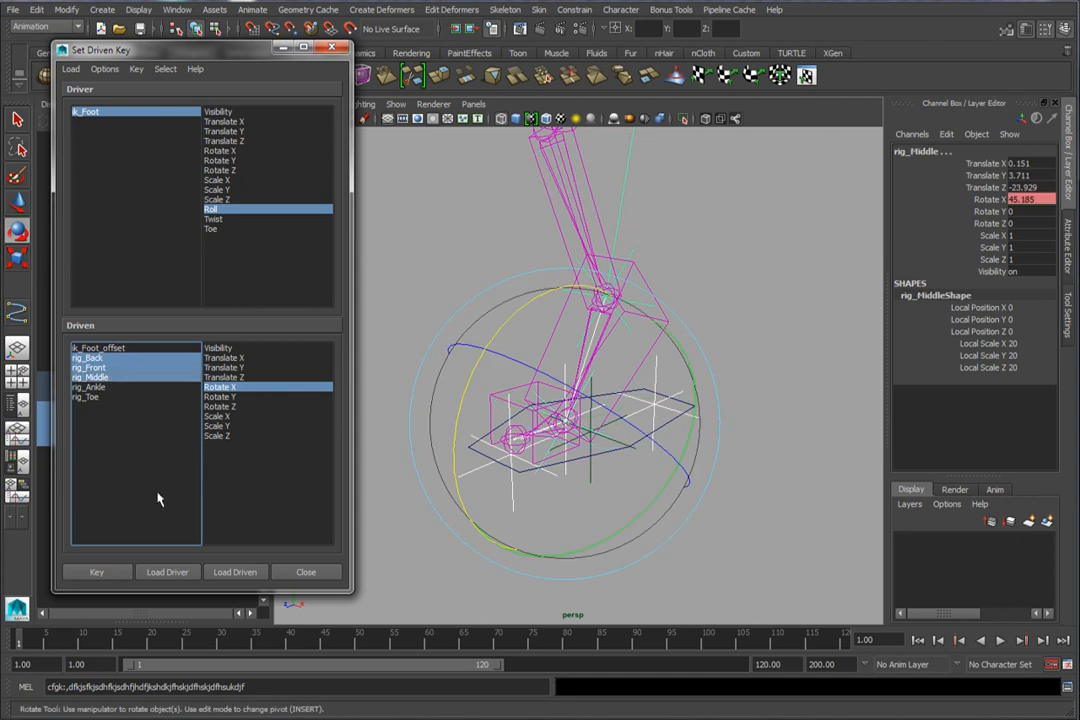
left_click(96, 572)
left_click_drag(472, 352, 519, 332, "alt")
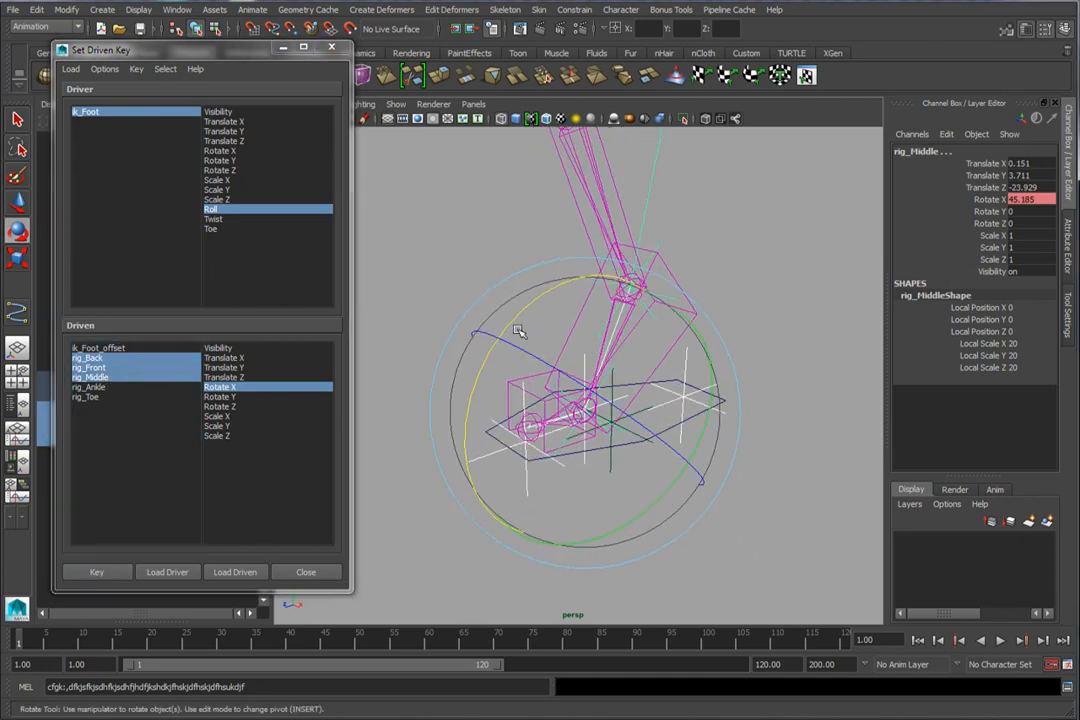
Step: Sweep ik_Foot's Roll to test the heel lift, and return Roll to 0
left_click(170, 111)
left_click(985, 286)
middle_click_drag(660, 299, 747, 308)
left_click(1033, 287)
type("0")
key("Return")
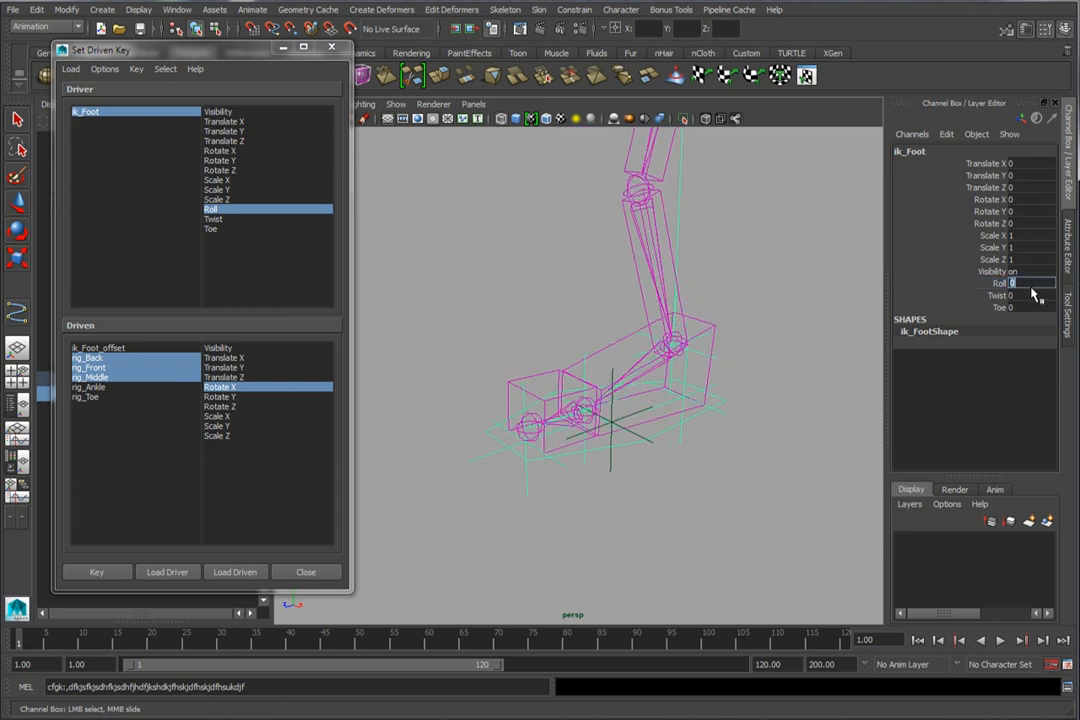
Step: Set ik_Foot's Roll to -10 and reset rig_Middle's Rotate X to 0
left_click(998, 284)
middle_click_drag(700, 350, 660, 351)
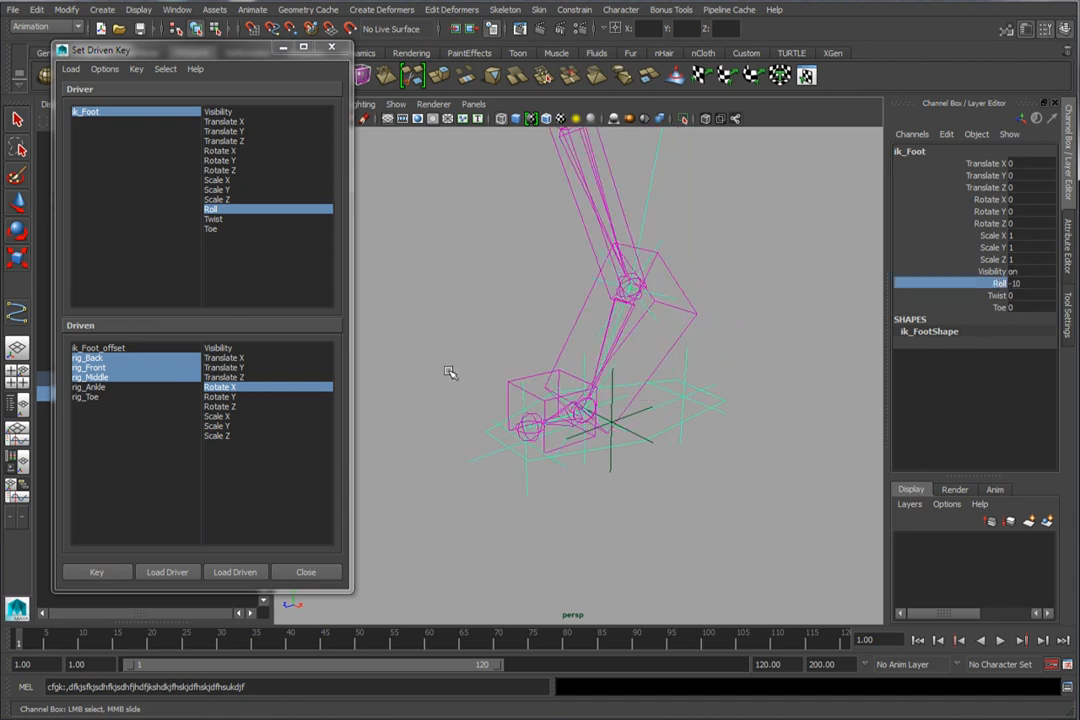
left_click(103, 381)
key("e")
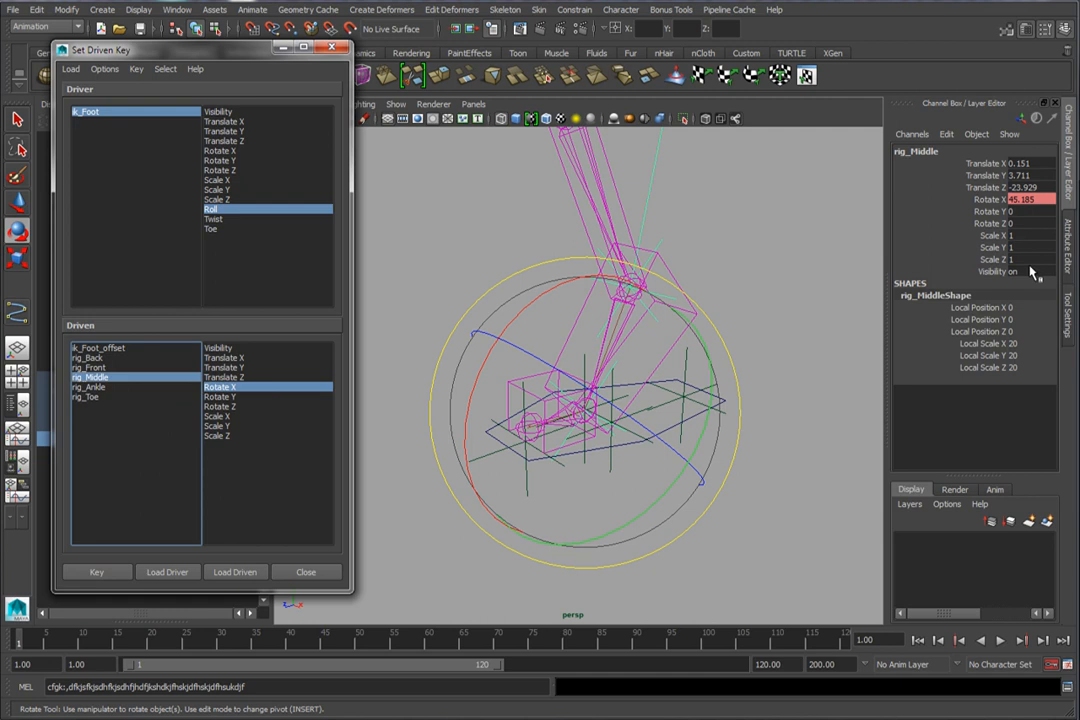
left_click(1020, 199)
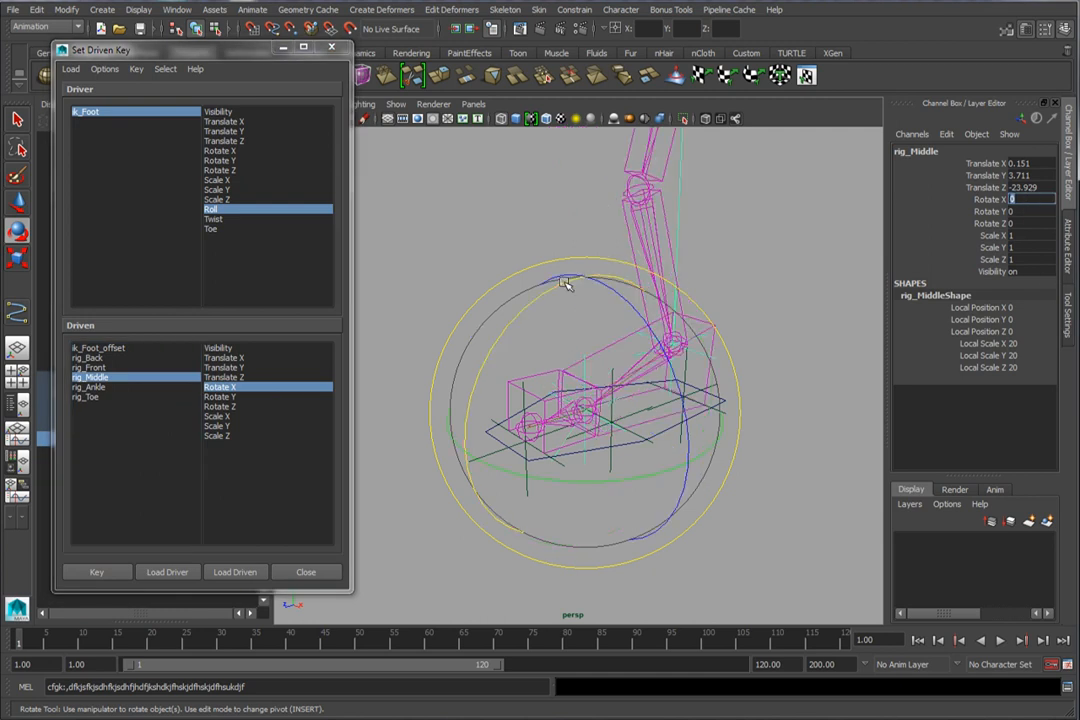
Step: Rotate rig_Front in X to tip the foot onto its toes, and key Rotate X of rig_Back, rig_Front and rig_Middle
left_click(107, 368)
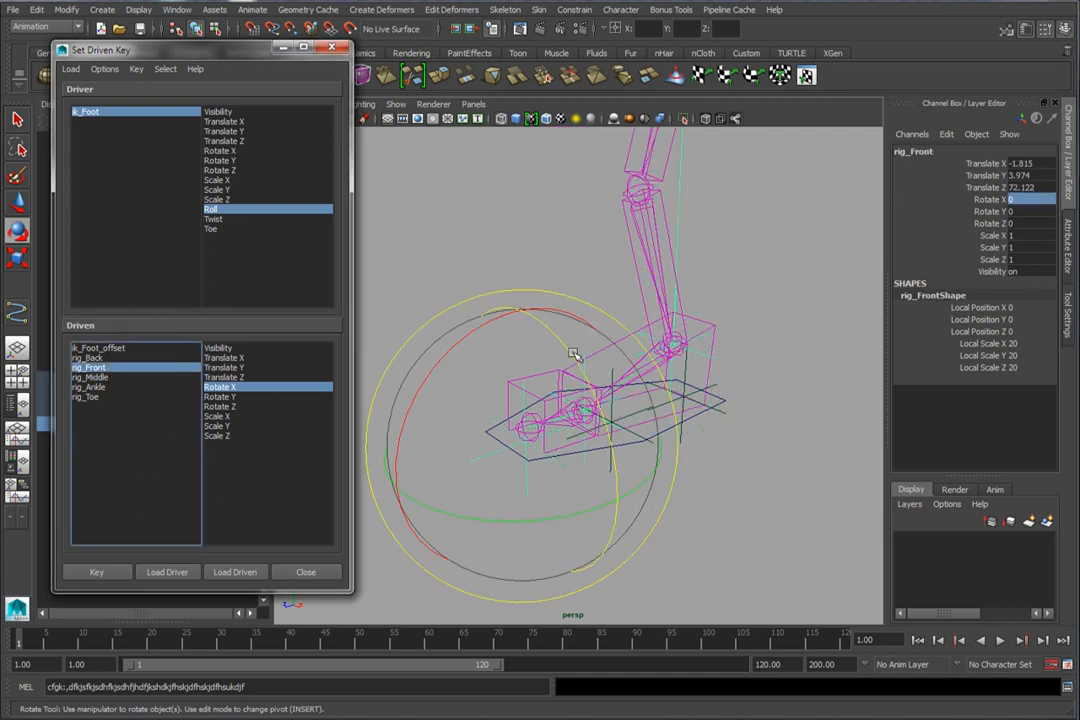
left_click_drag(525, 313, 303, 529)
left_click_drag(87, 358, 104, 379)
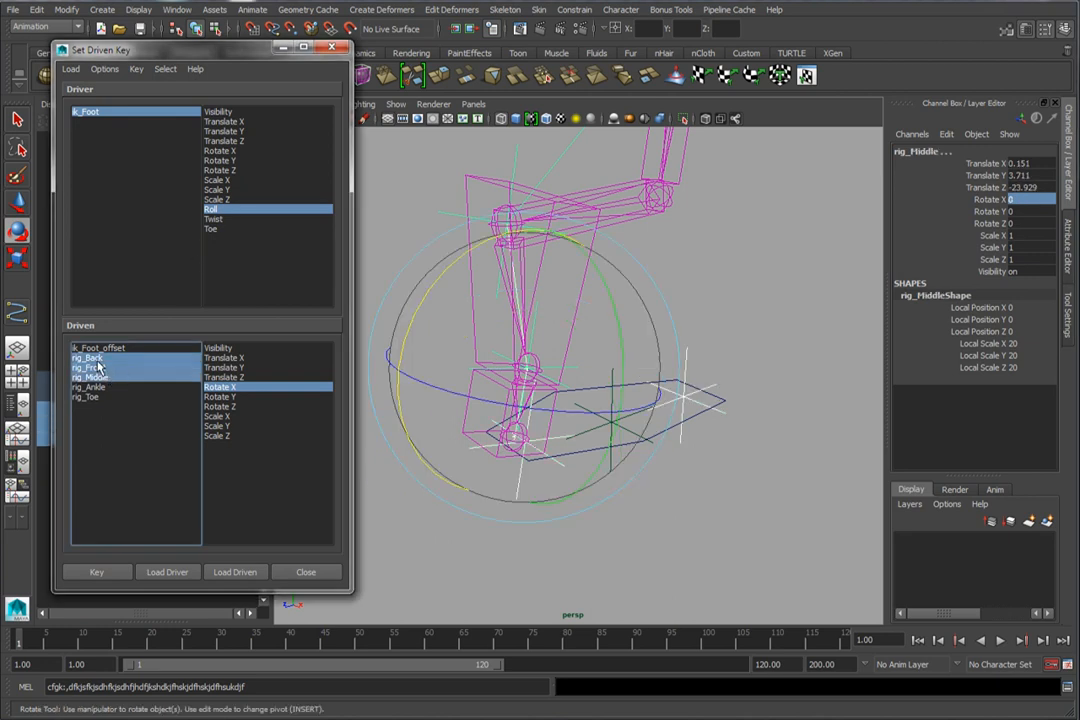
left_click(106, 572)
Step: Sweep ik_Foot's Roll through the keyed toe-tip pose, and return Roll to 0
left_click(135, 112)
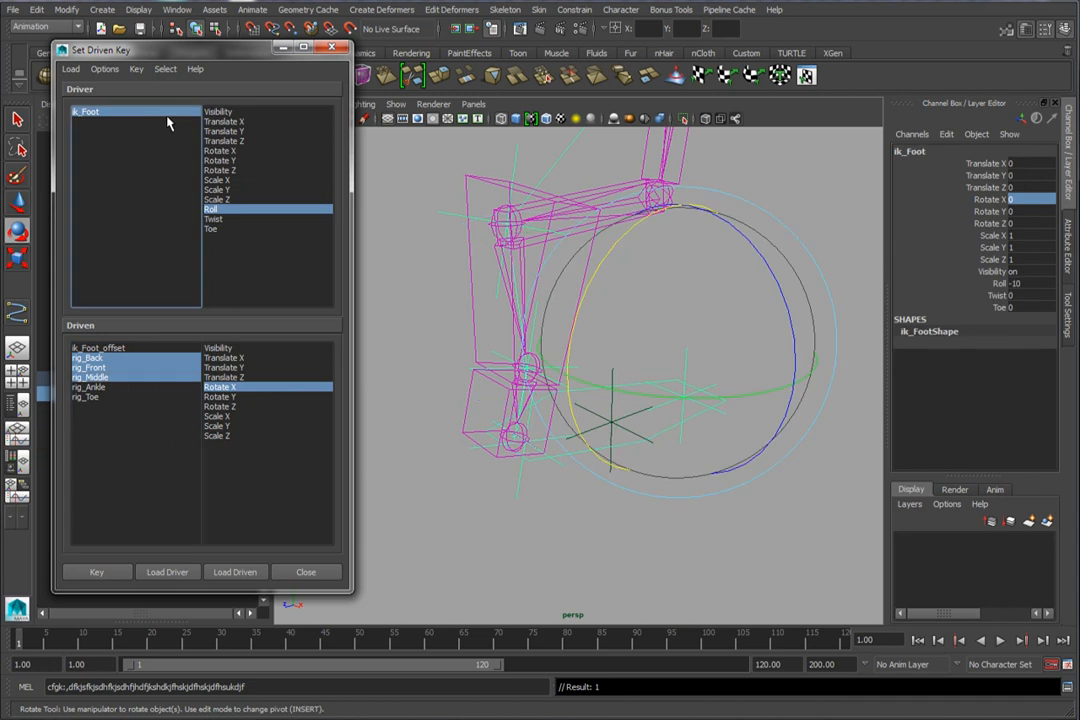
left_click(1000, 283)
mouse_move(660, 320)
middle_mouse_down()
mouse_move(762, 313)
mouse_move(857, 240)
mouse_move(607, 311)
mouse_move(516, 263)
mouse_move(704, 325)
mouse_move(677, 326)
middle_mouse_up()
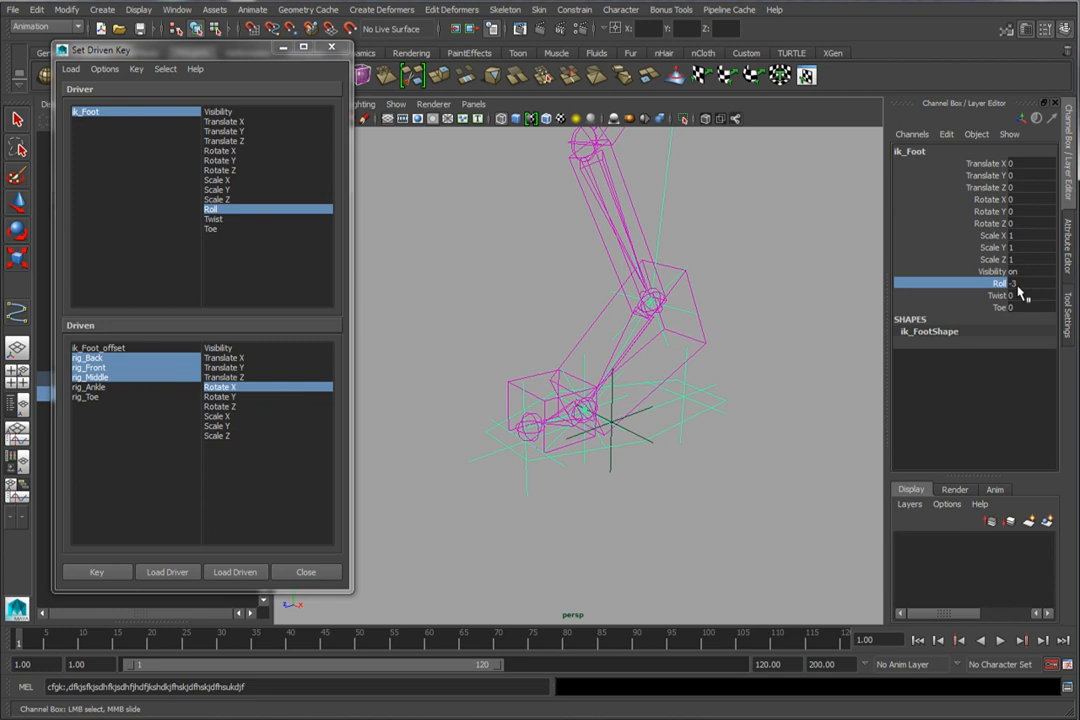
left_click(1022, 286)
type("0")
key("Return")
Step: Key Rotate Y of ik_Foot_offset against ik_Foot's Twist in the neutral pose
middle_click_drag(656, 421, 657, 439, "alt")
left_click(215, 219)
left_click(100, 347)
key("e")
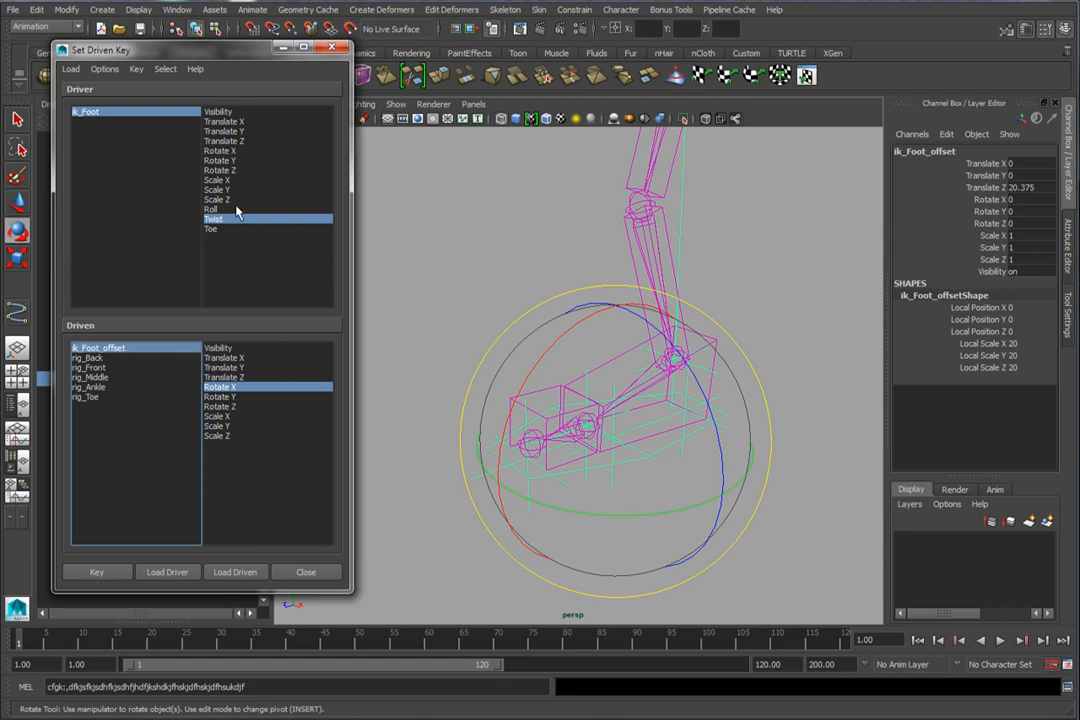
left_click(220, 397)
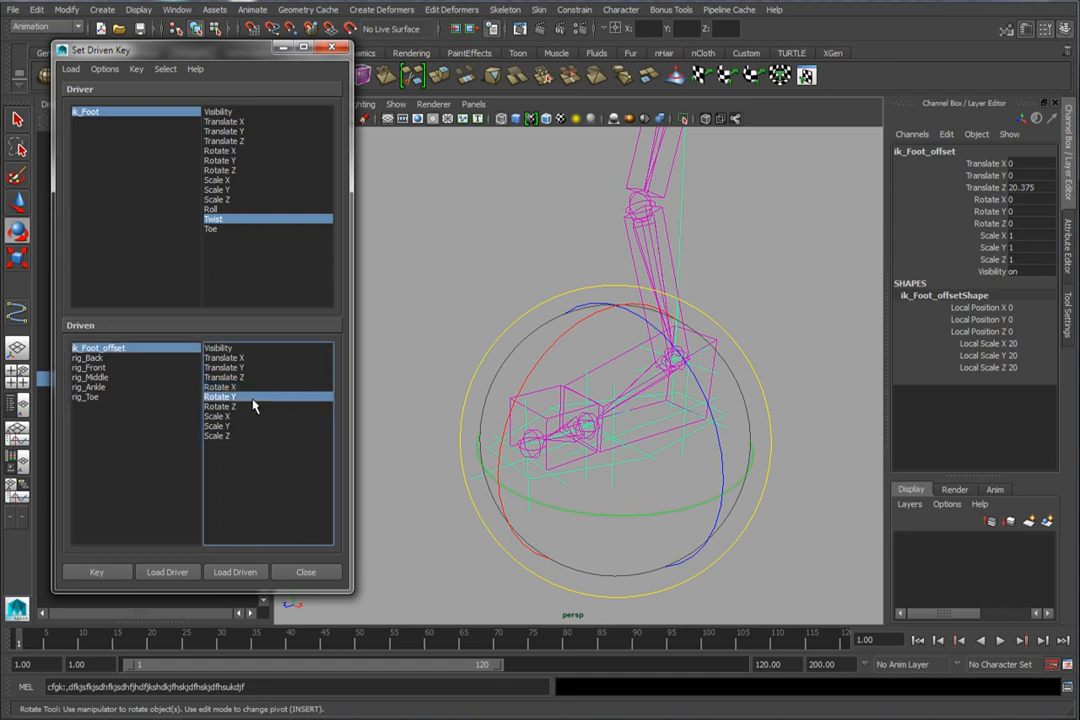
left_click(95, 572)
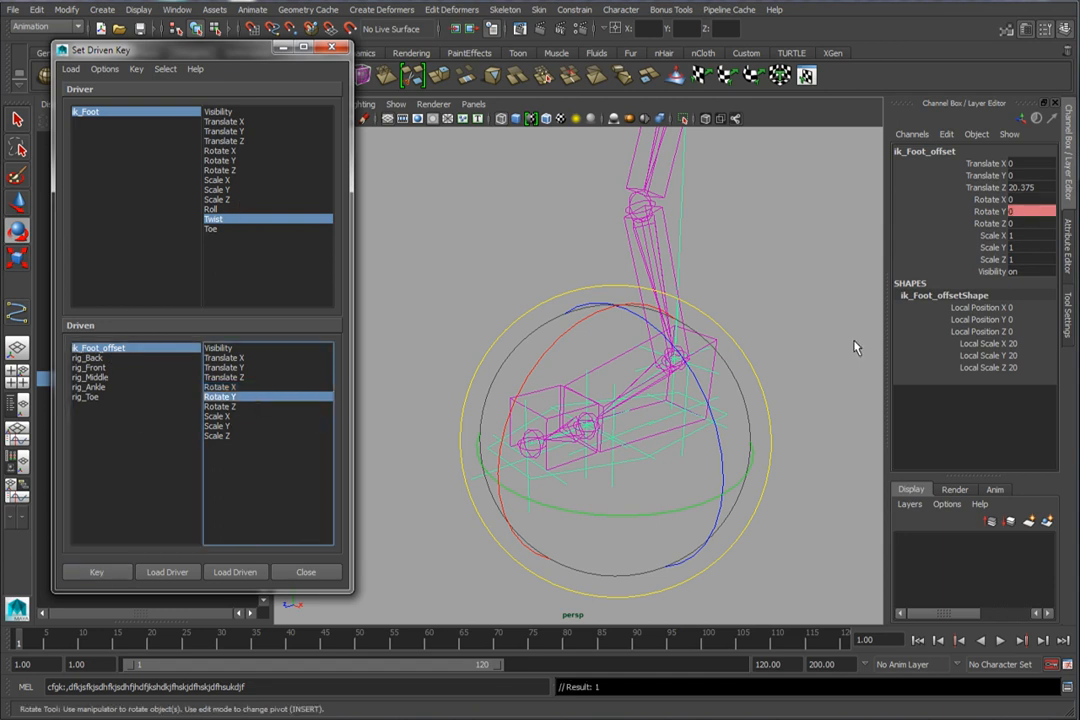
Step: Set ik_Foot's Twist to 10
left_click(90, 111)
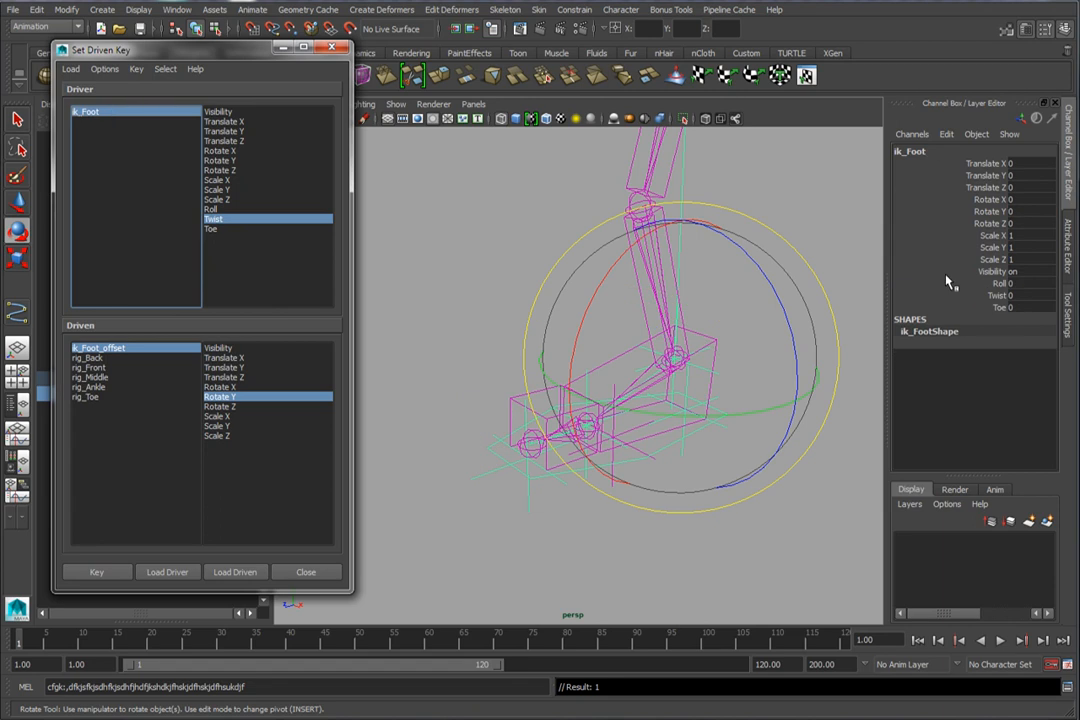
left_click(994, 296)
middle_click_drag(690, 298, 775, 302)
left_click_drag(533, 403, 534, 430, "alt")
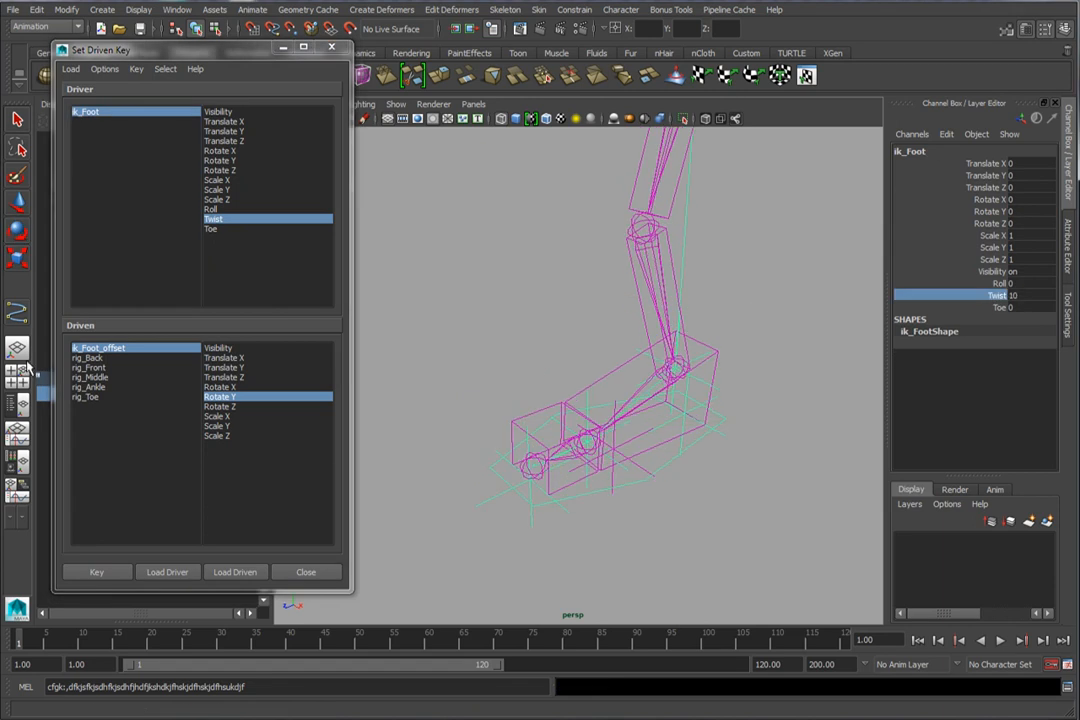
Step: Set ik_Foot_offset's Rotate Y to 60 and key it against the positive Twist value
left_click(93, 349)
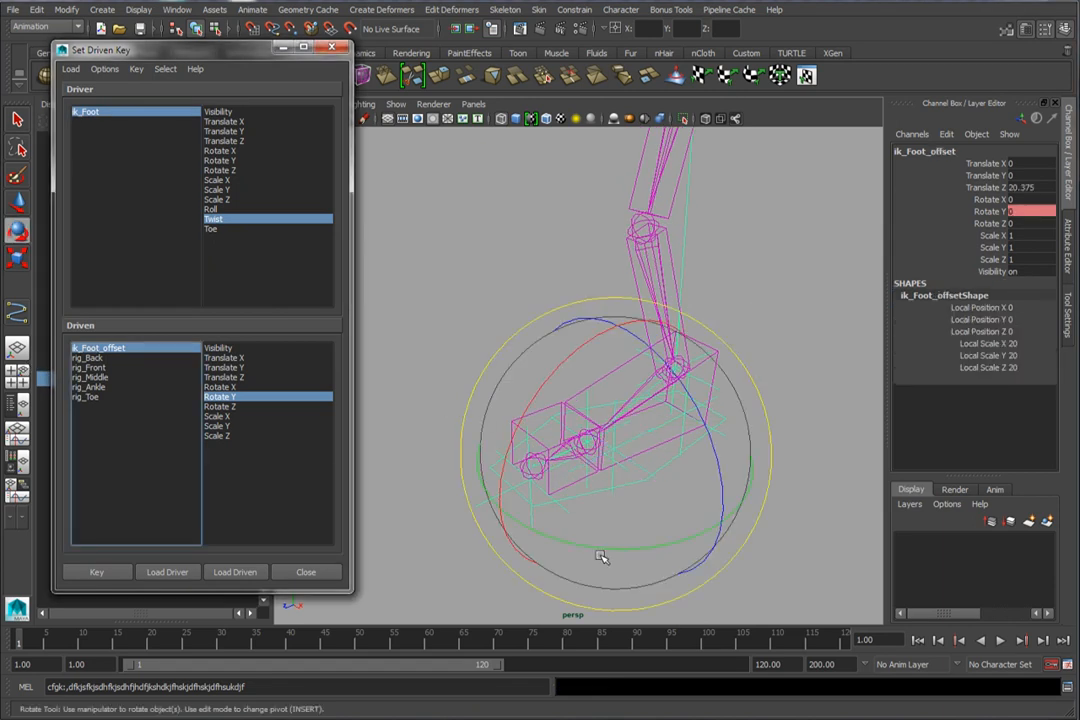
left_click_drag(598, 549, 692, 465)
left_click(1030, 211)
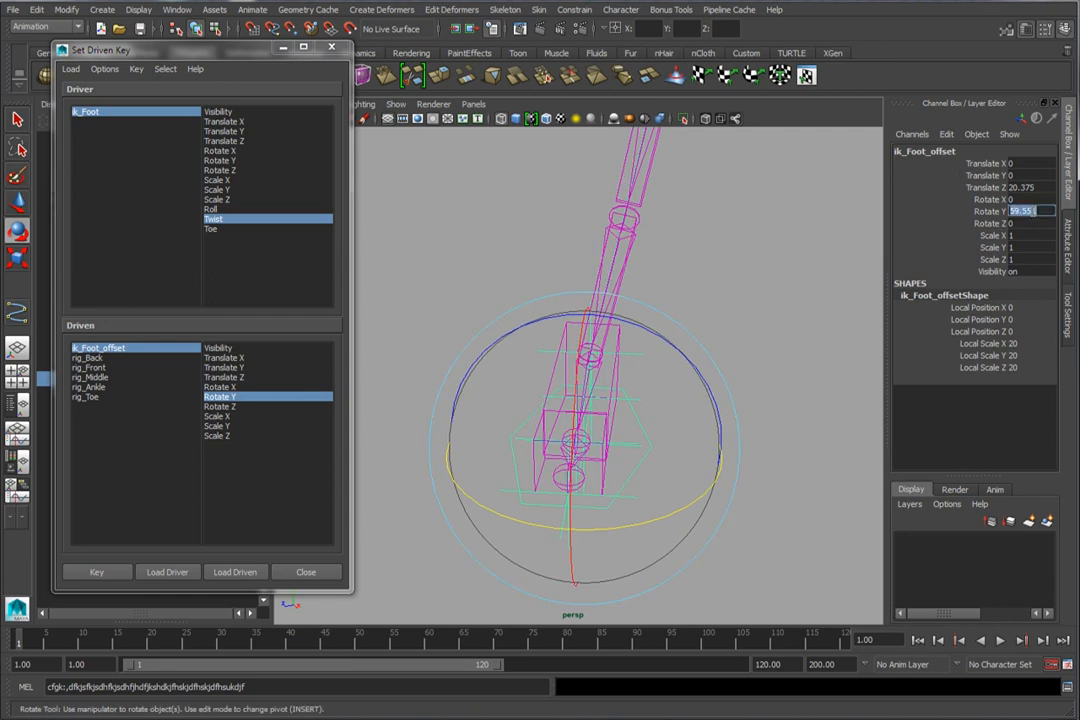
type("60")
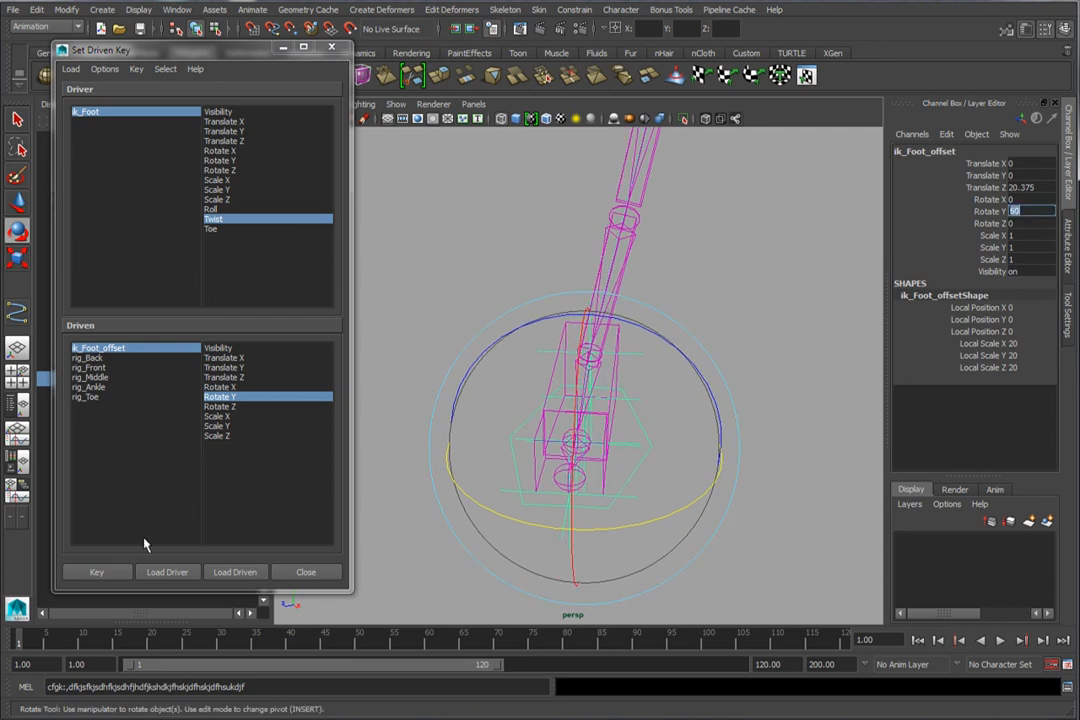
left_click(106, 573)
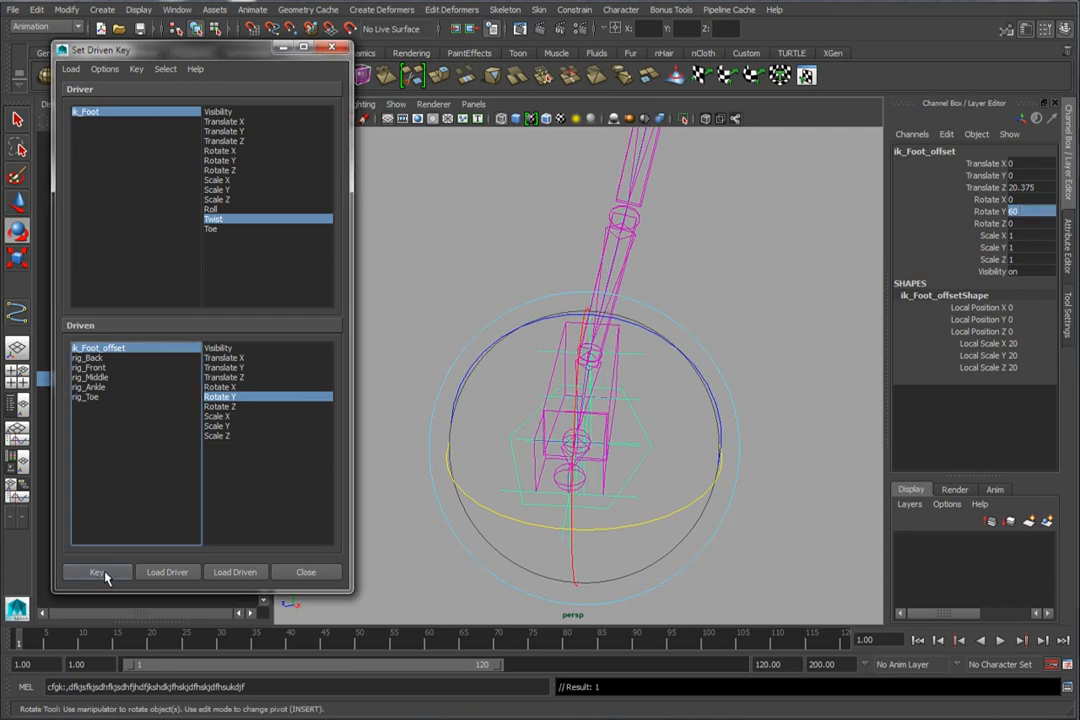
Step: Set ik_Foot's Twist to -10
left_click(127, 114)
left_click(996, 295)
middle_click_drag(590, 330, 450, 335)
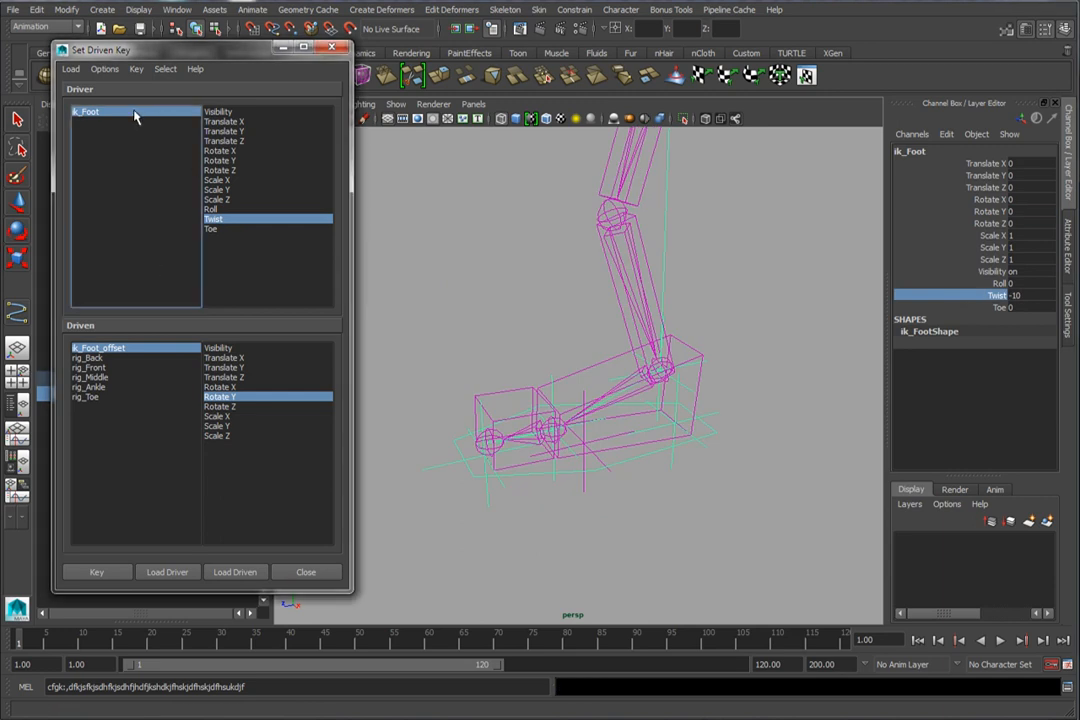
double_click(1015, 295)
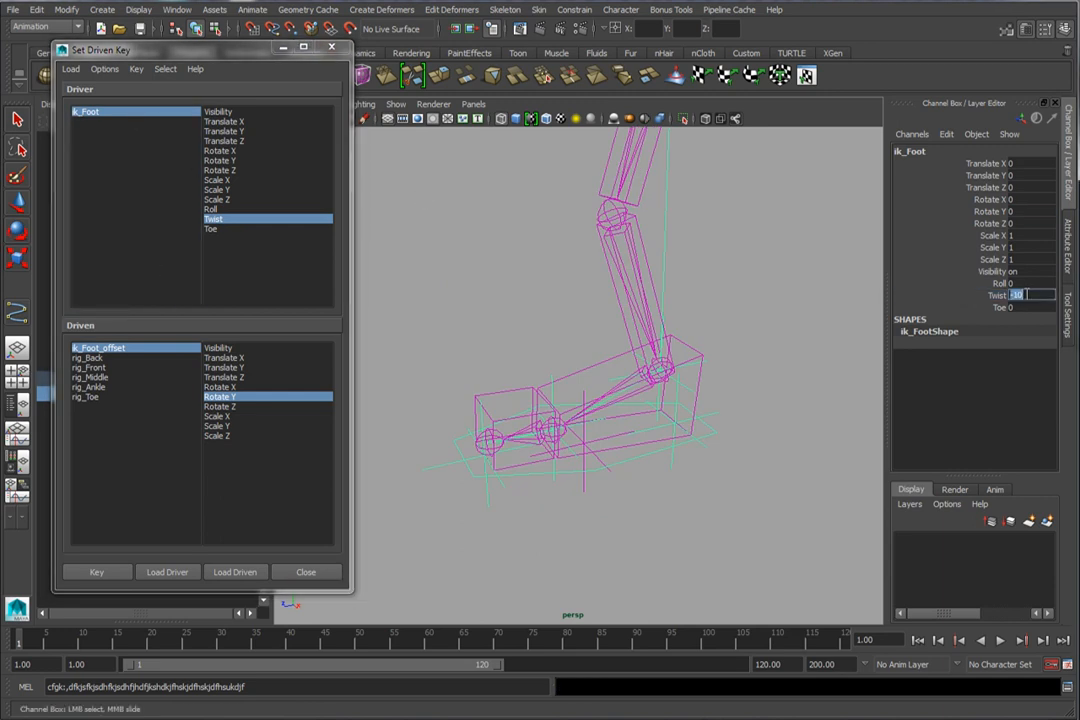
Step: Set ik_Foot_offset's Rotate Y to -60 and key it against the negative Twist value
left_click(133, 348)
key("e")
double_click(1015, 212)
type("-60")
key("Return")
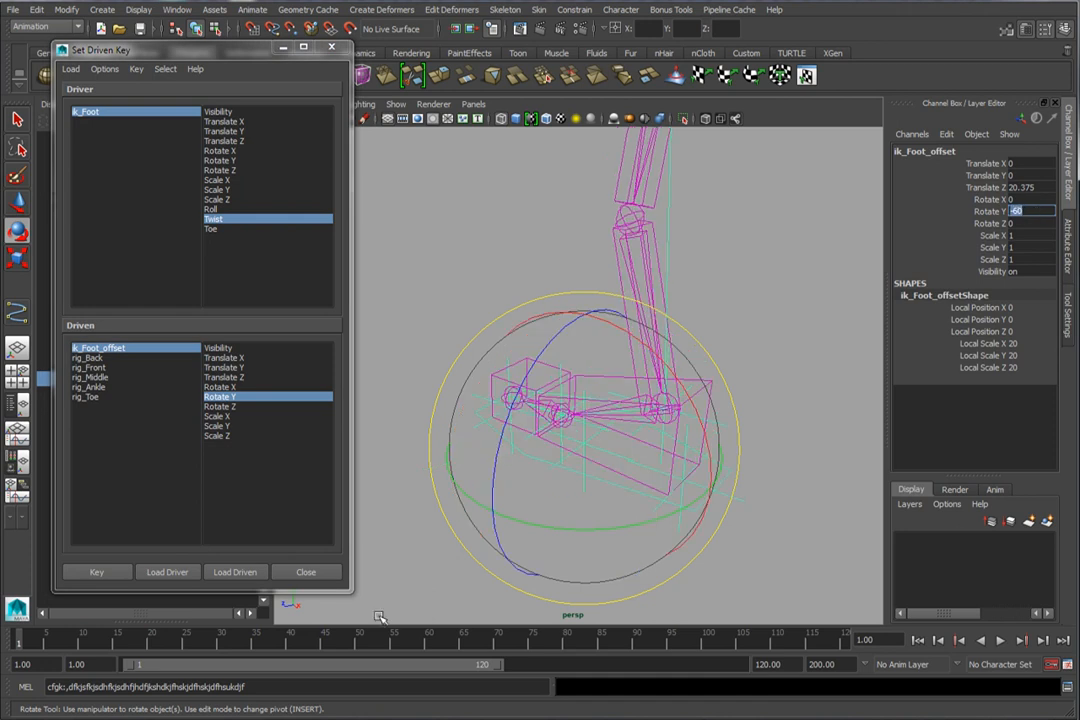
left_click(90, 572)
Step: Sweep ik_Foot's Twist to test the foot swivel, and return Twist to 0
left_click(135, 117)
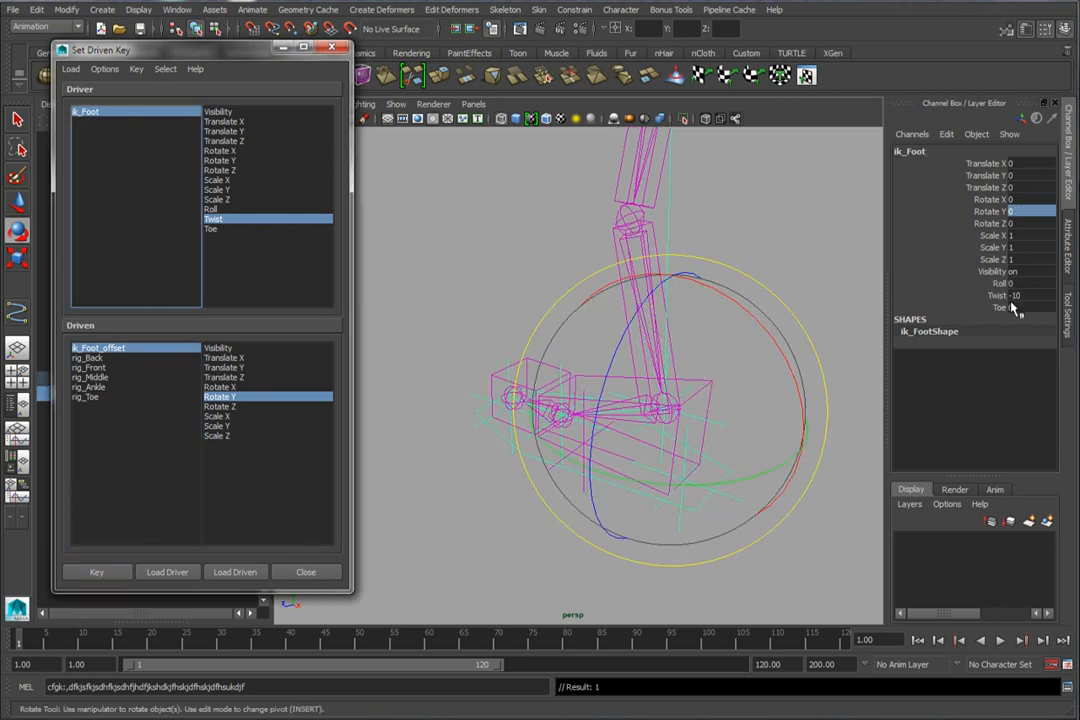
middle_click_drag(790, 243, 634, 276)
type("0")
key("Return")
Step: Key Rotate X of rig_Toe against ik_Foot's Toe attribute in the neutral pose
left_click(211, 229)
left_click(96, 401)
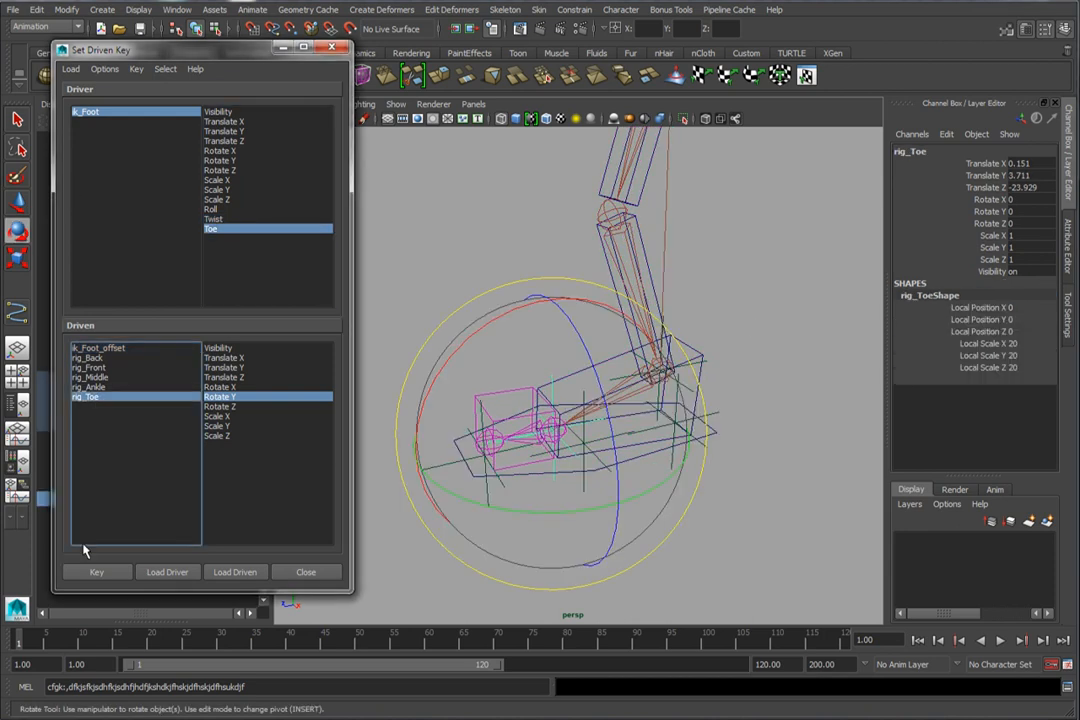
left_click(220, 387)
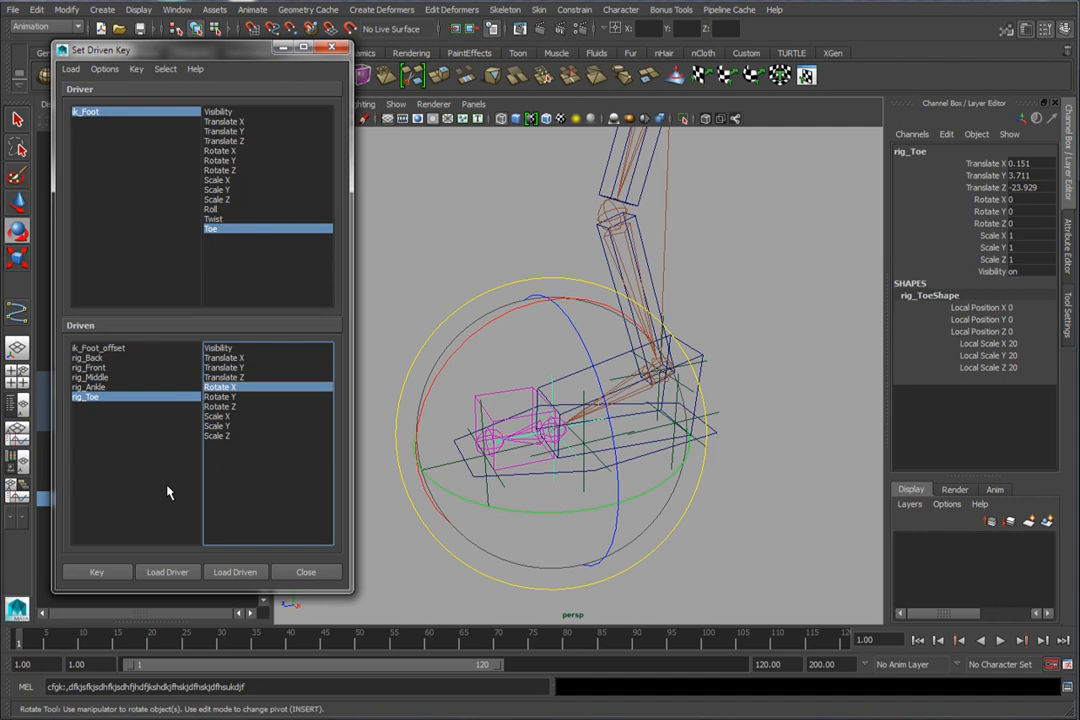
left_click(115, 571)
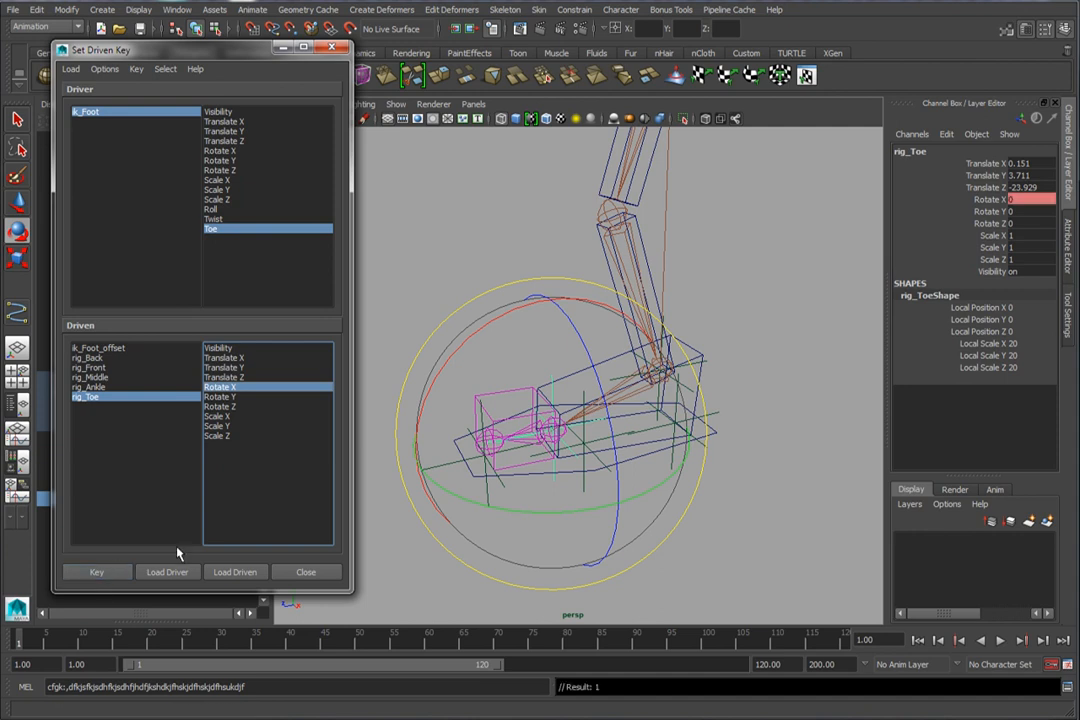
Step: Set ik_Foot's Toe to -10 and key rig_Toe's Rotate X at 50 for the toe-down pose
left_click(118, 111)
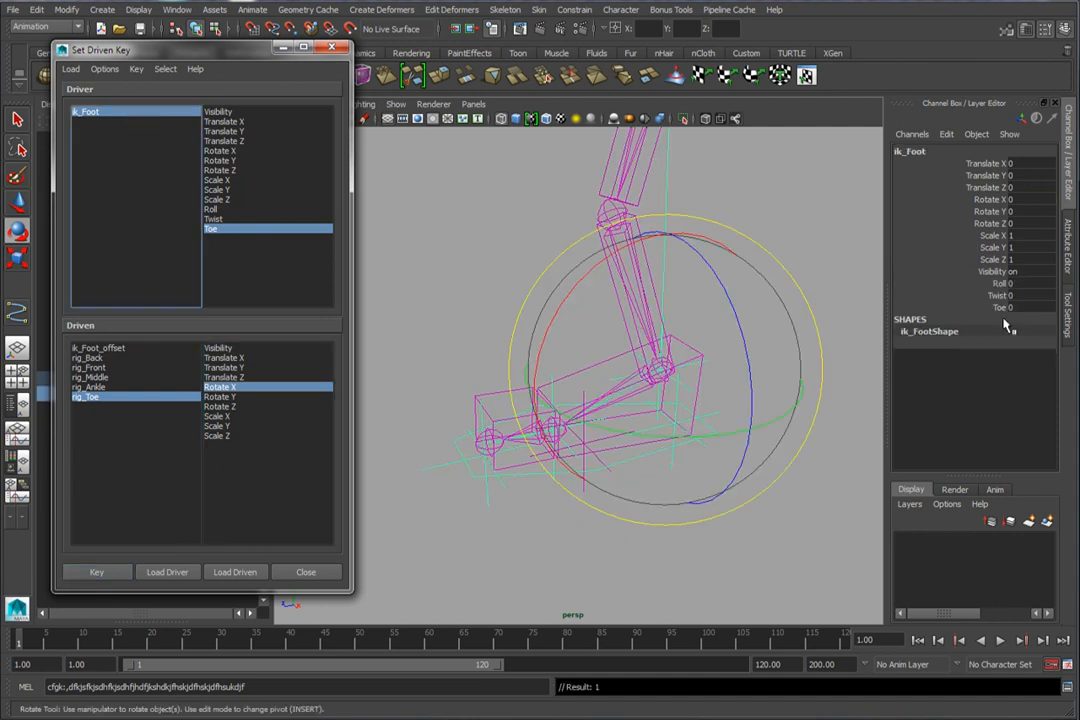
middle_click_drag(897, 325, 682, 327)
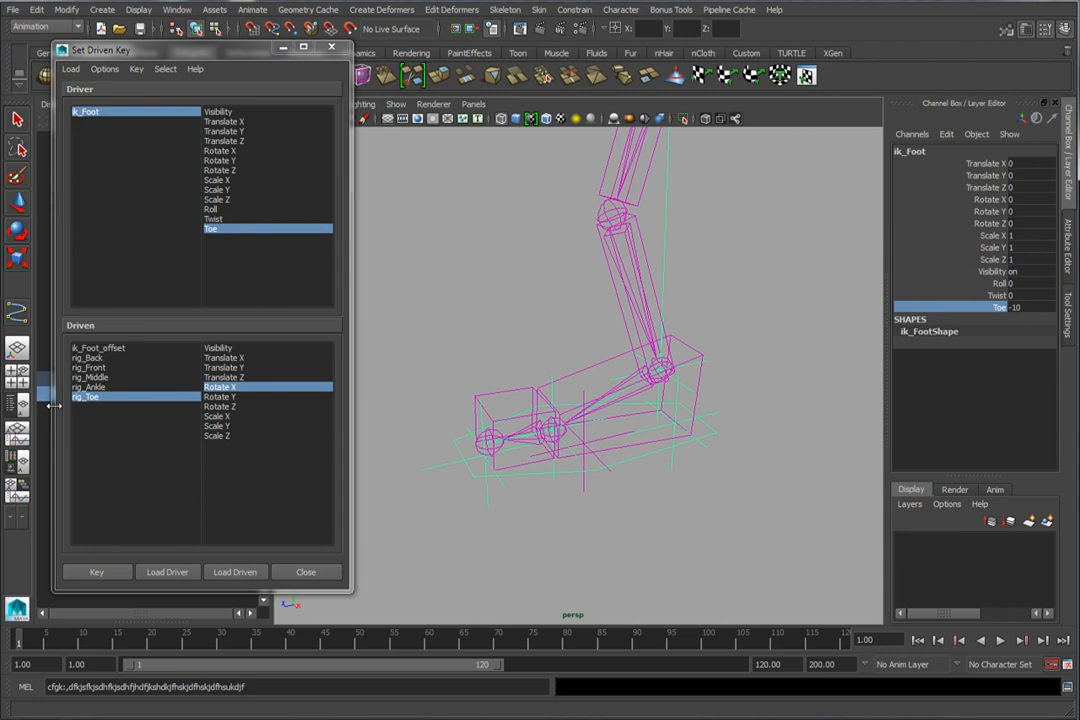
left_click(87, 397)
key("e")
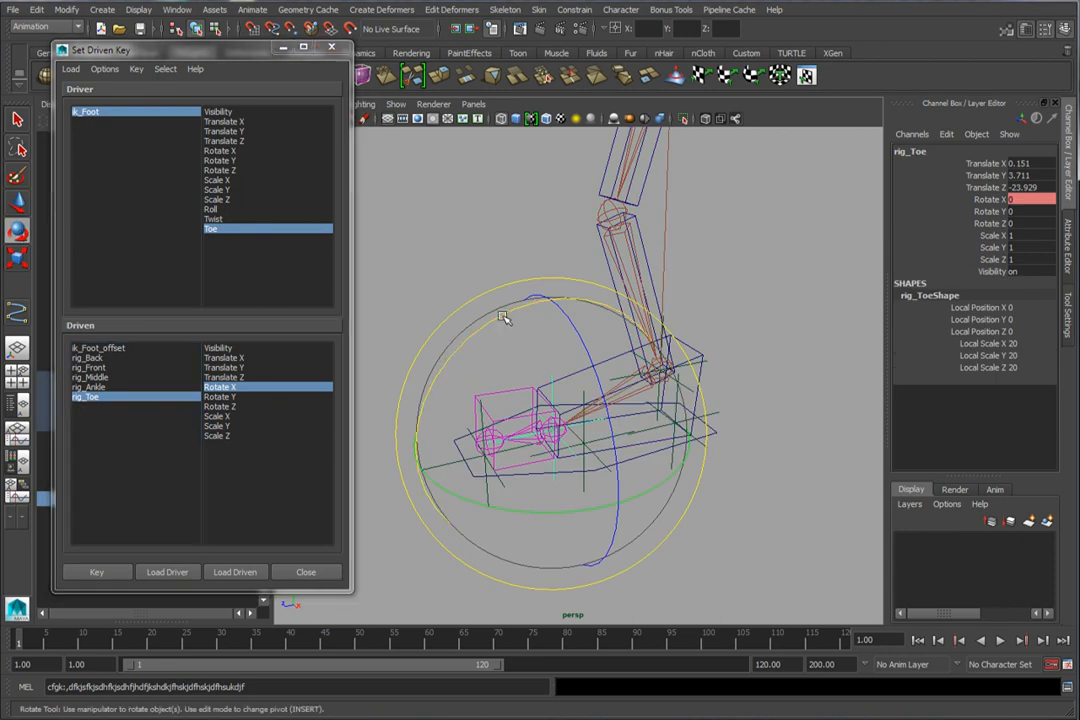
left_click_drag(509, 318, 709, 437)
double_click(1039, 204)
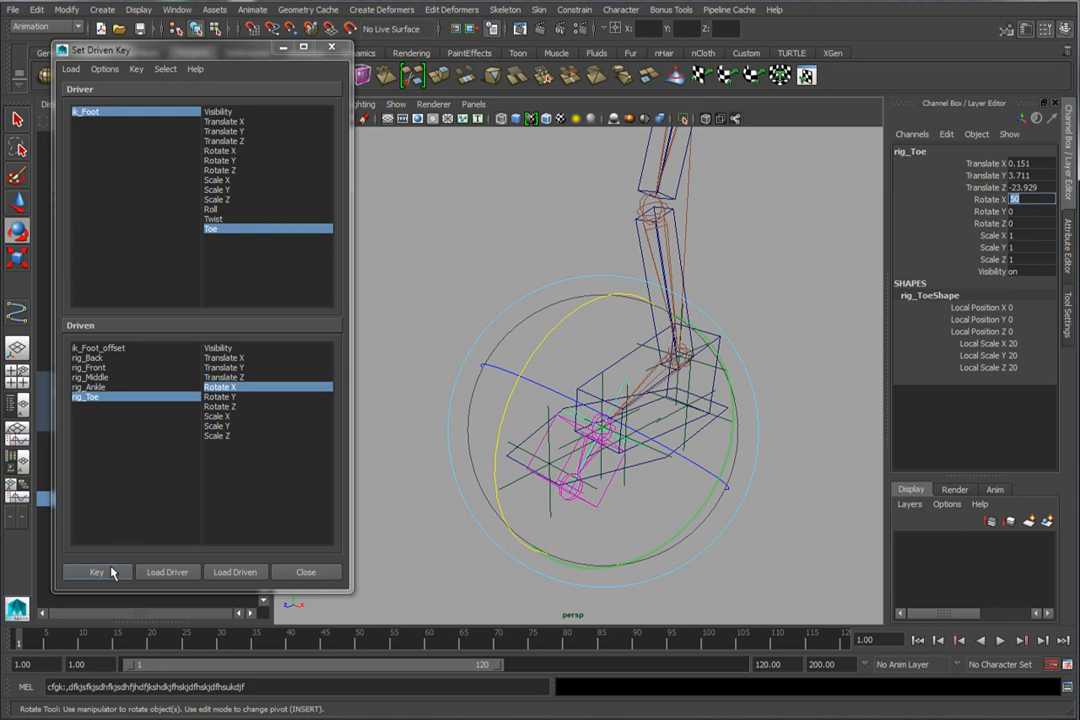
left_click(97, 572)
left_click(92, 110)
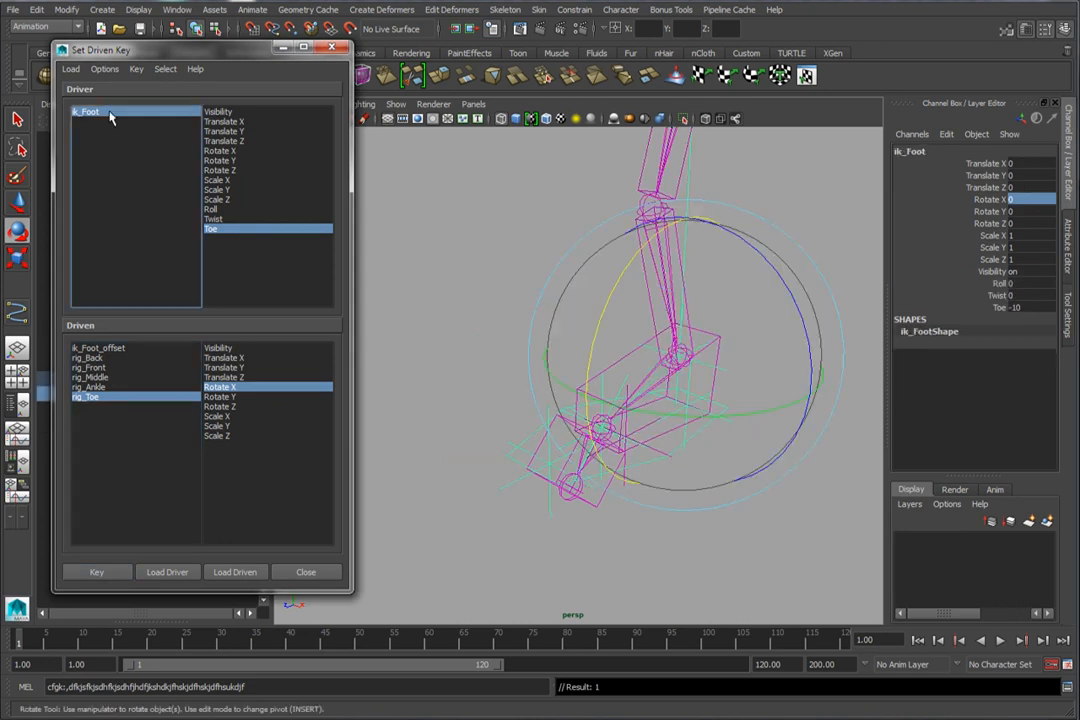
Step: Set ik_Foot's Toe to 10 and key rig_Toe's Rotate X at -50 for the toe-up pose
left_click(1002, 309)
middle_click_drag(640, 310, 940, 360)
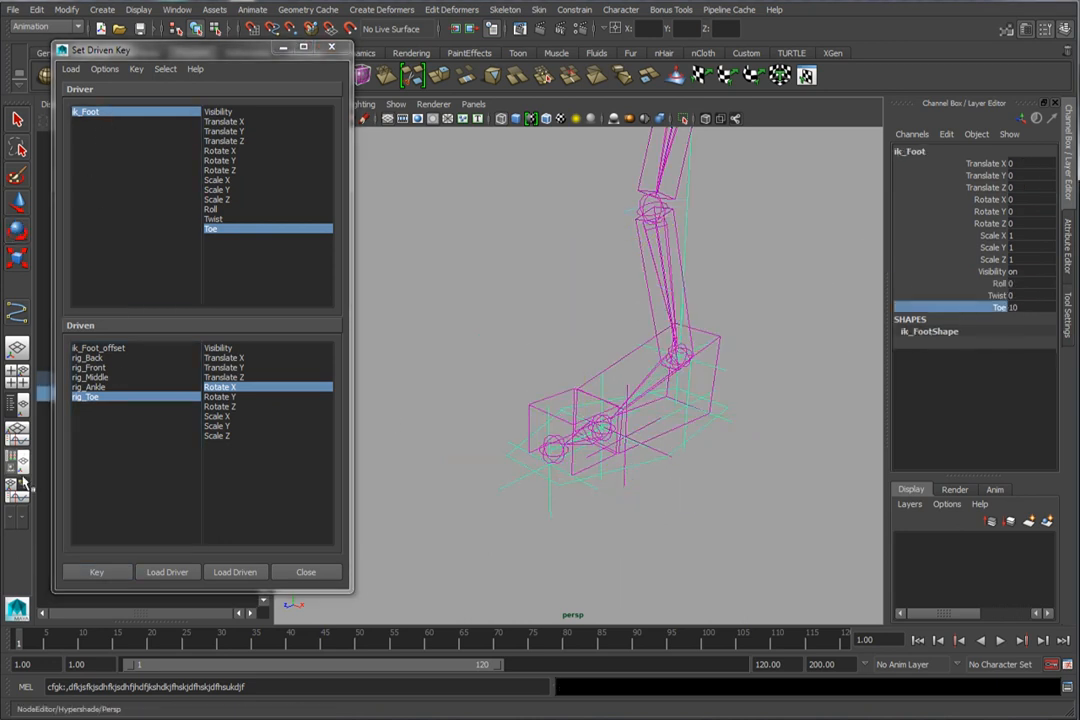
left_click(96, 397)
key("e")
left_click(1025, 200)
key("Return")
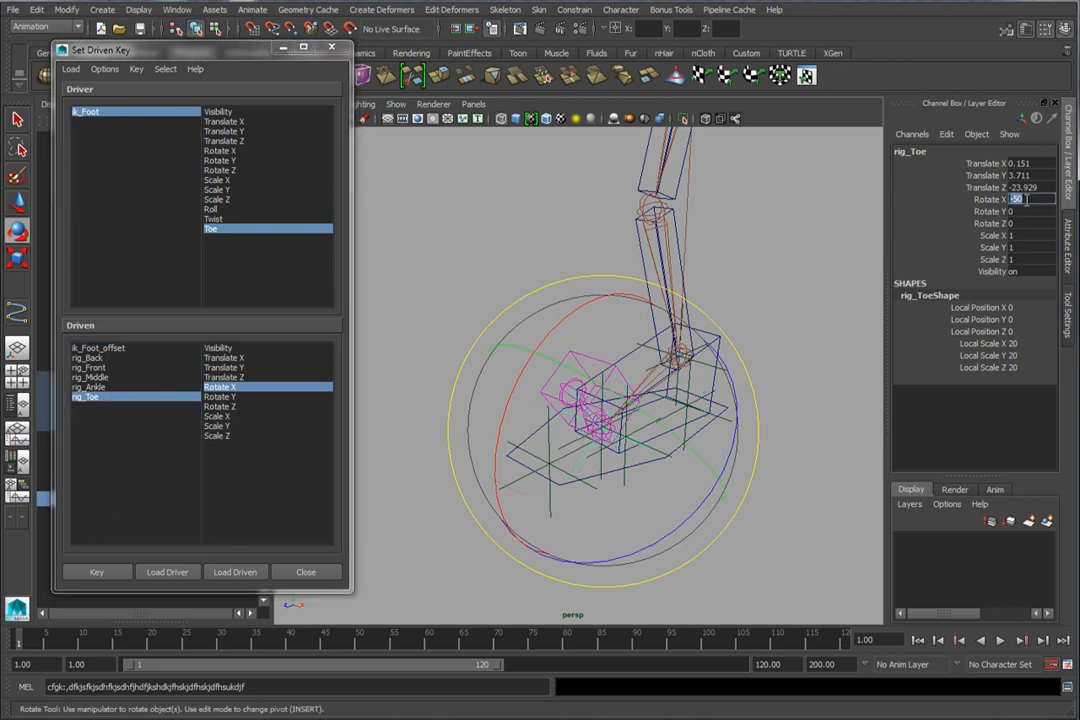
left_click(96, 572)
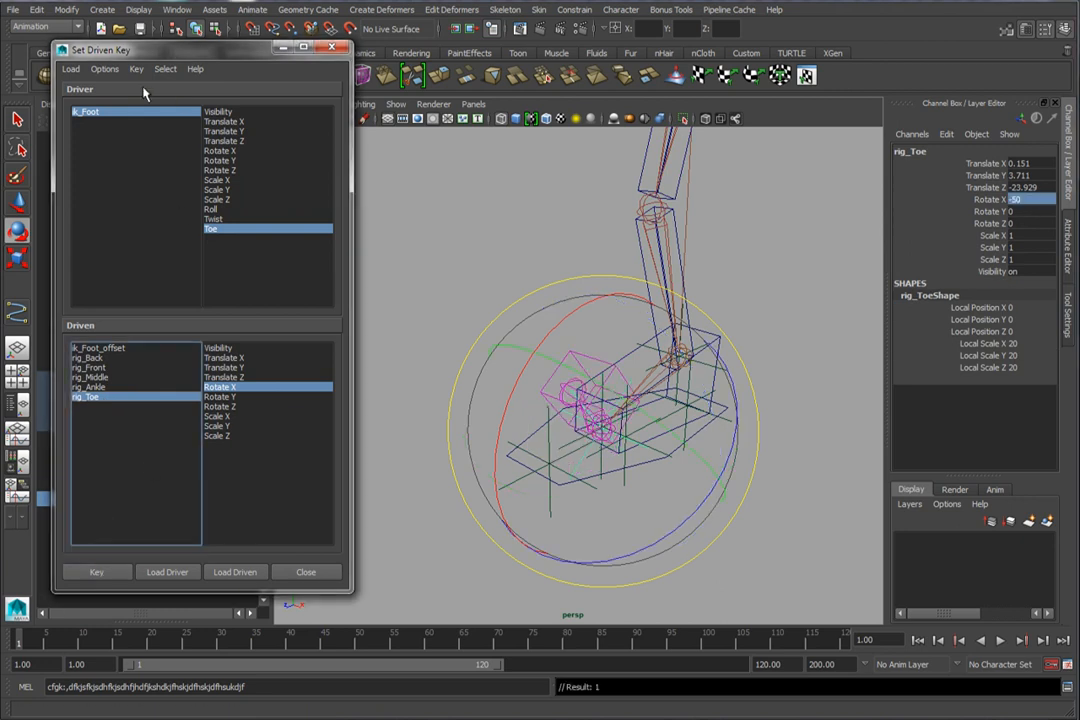
Step: Sweep ik_Foot's Toe to test the toe bend, and return Toe to 0
left_click(148, 114)
left_click(1001, 308)
middle_click_drag(626, 333, 708, 347)
left_click(1036, 309)
type("0")
key("Return")
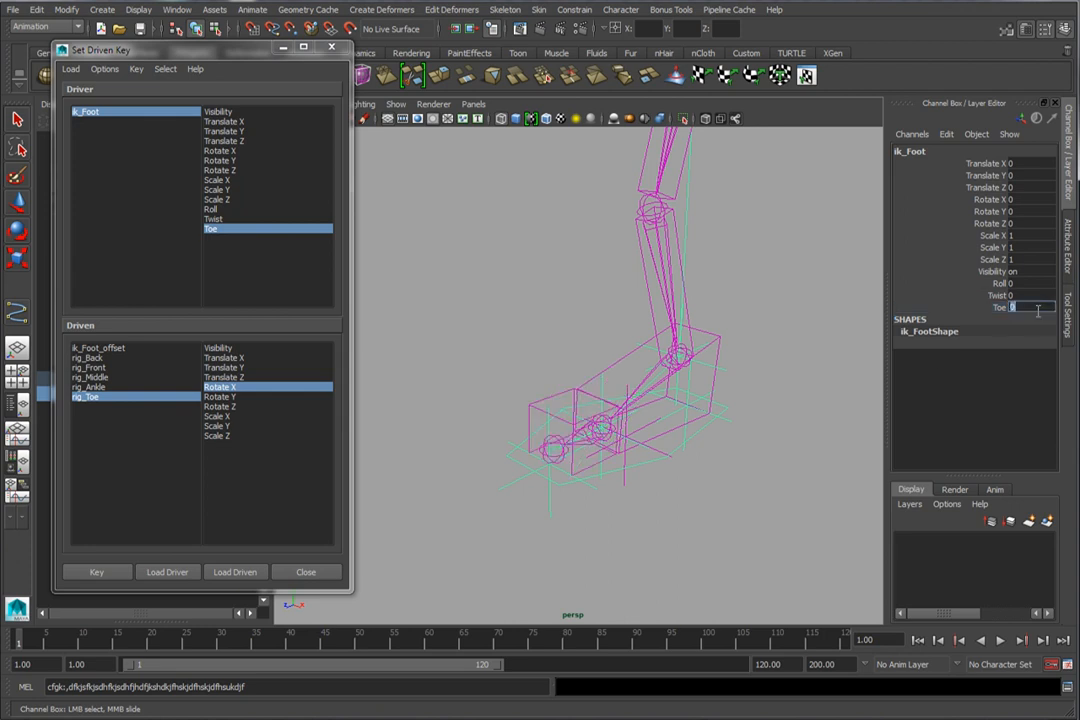
Step: Sweep ik_Foot's Roll to test the foot roll, and return Roll to 0
left_click(1000, 283)
middle_click_drag(620, 284, 621, 372)
double_click(1018, 283)
type("0")
key("Return")
Step: Close the Set Driven Key window
left_click_drag(565, 386, 595, 417, "alt")
scroll(600, 418, "up", 5)
middle_click_drag(614, 410, 598, 454, "alt")
scroll(598, 454, "down", 2)
left_click_drag(599, 454, 598, 449, "alt")
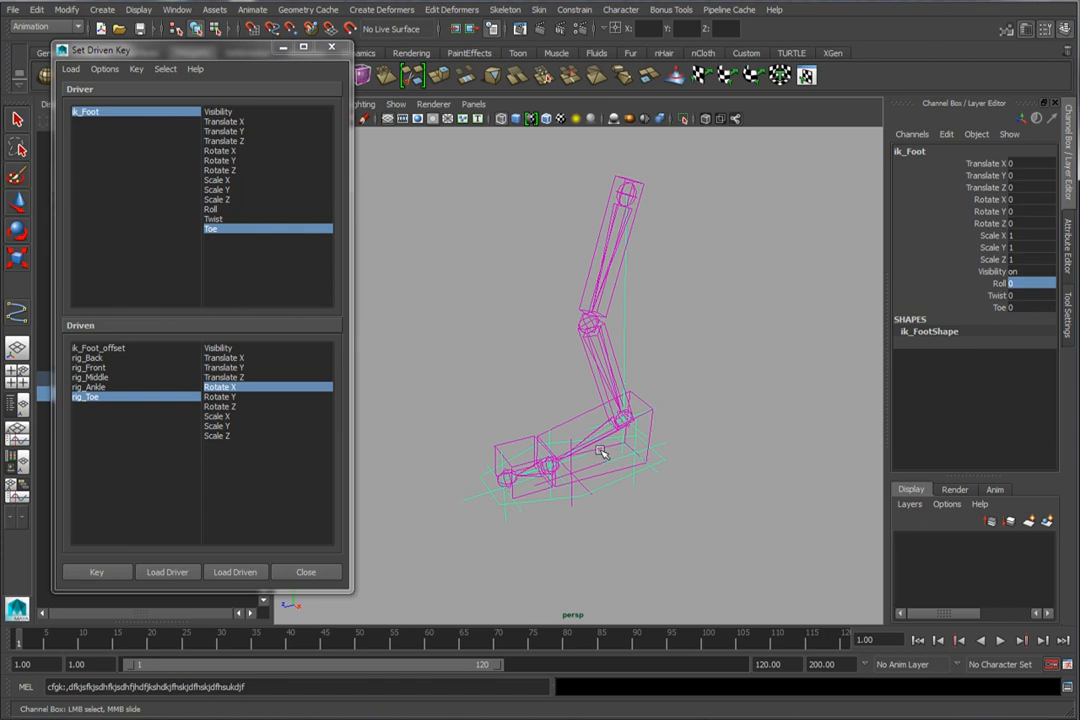
middle_click_drag(624, 447, 613, 459, "alt")
left_click(332, 47)
Step: Draw a small NURBS circle on the grid beside the leg and snap it to the knee joint
left_click_drag(370, 290, 522, 443, "alt")
middle_click_drag(525, 446, 496, 418, "alt")
left_click(102, 9)
mouse_move(173, 31)
left_click(288, 132)
middle_click_drag(444, 521, 412, 472, "alt")
left_click_drag(398, 477, 432, 506)
key("w")
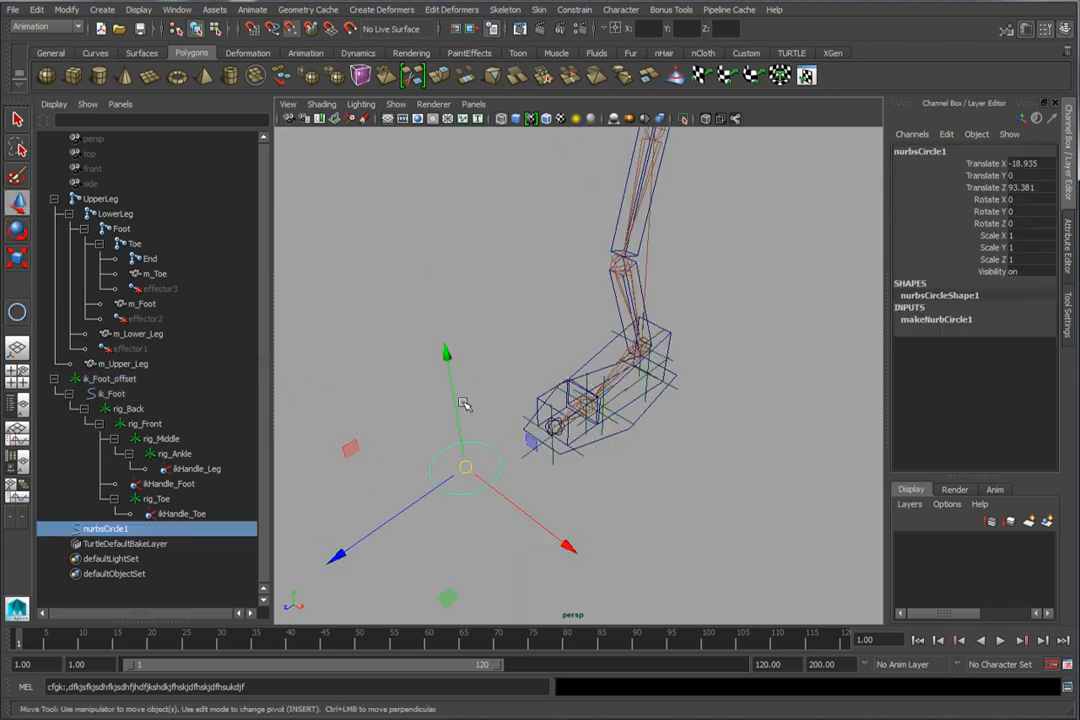
left_click_drag(466, 467, 672, 386)
Step: Rotate all of the circle's control vertices about the X axis so that the circle stands upright
left_click(1030, 200)
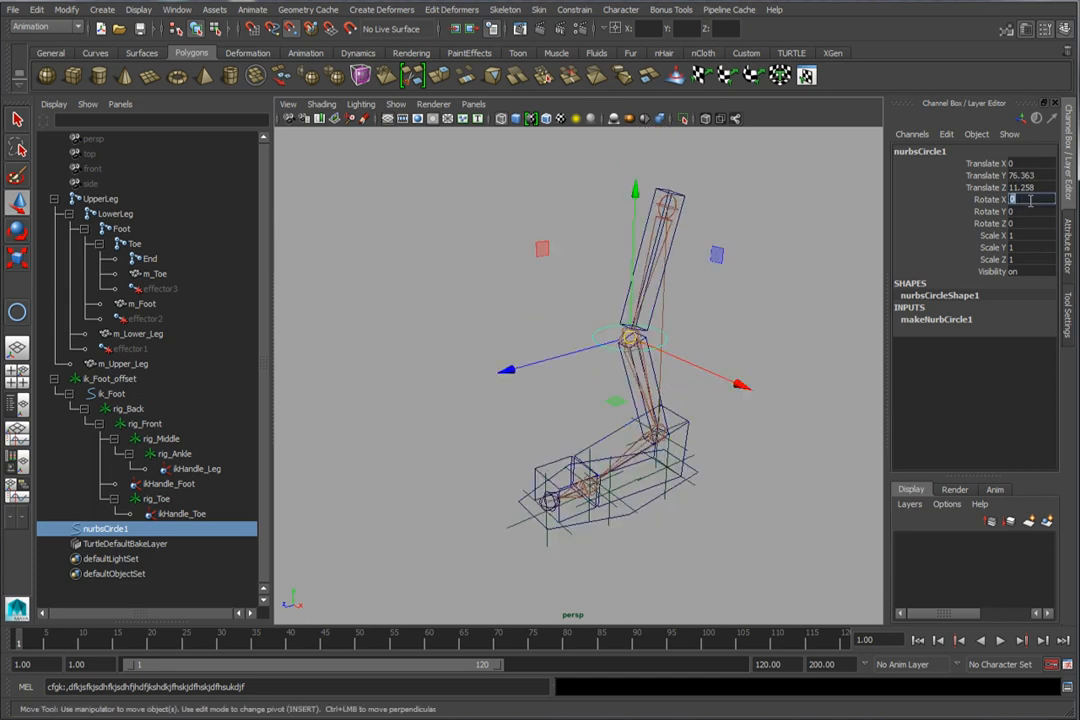
left_click_drag(366, 330, 402, 287, "alt")
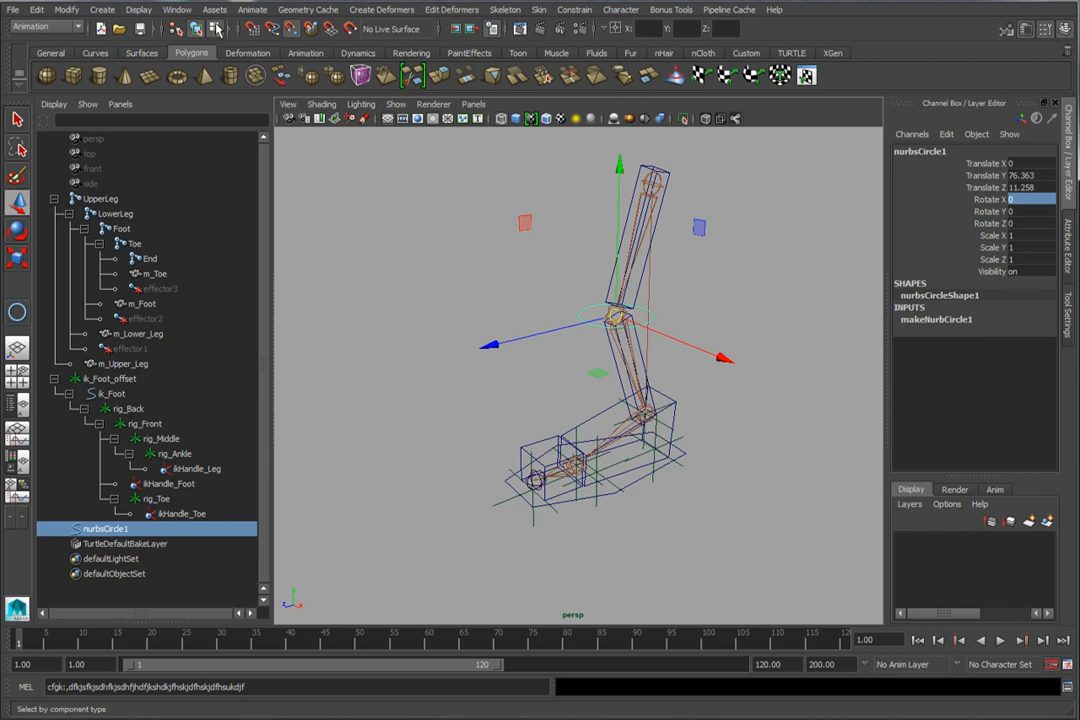
left_click(520, 275)
left_click_drag(517, 282, 724, 394)
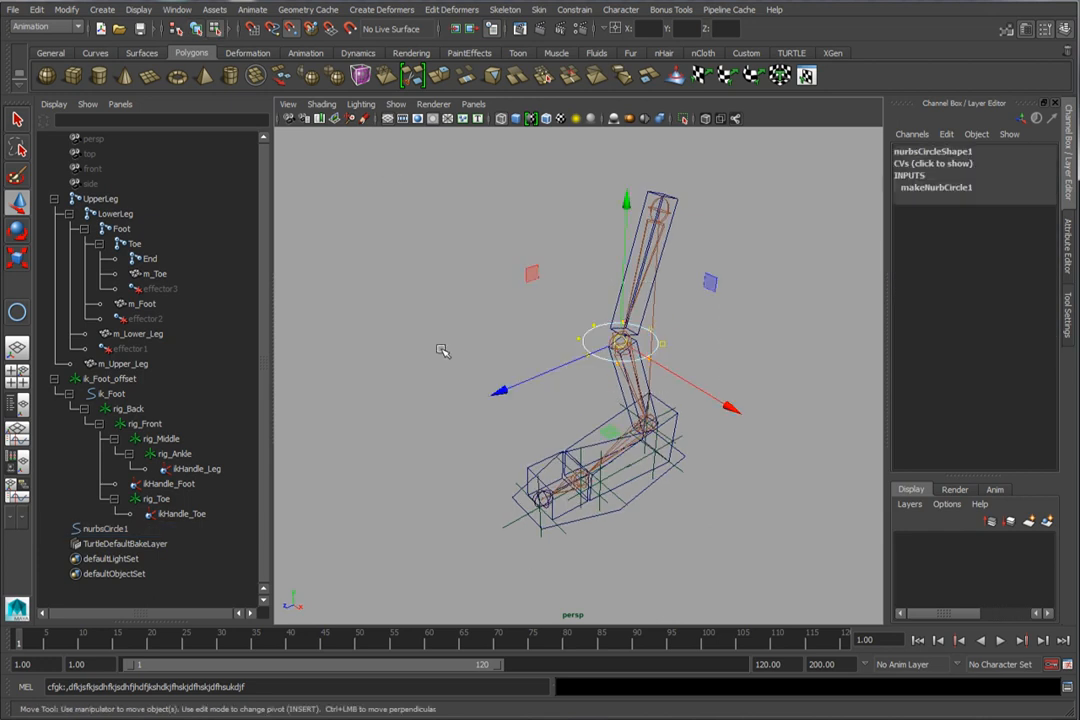
left_click(17, 231)
left_click_drag(563, 233, 537, 452)
key("ctrl+z")
left_click(102, 528)
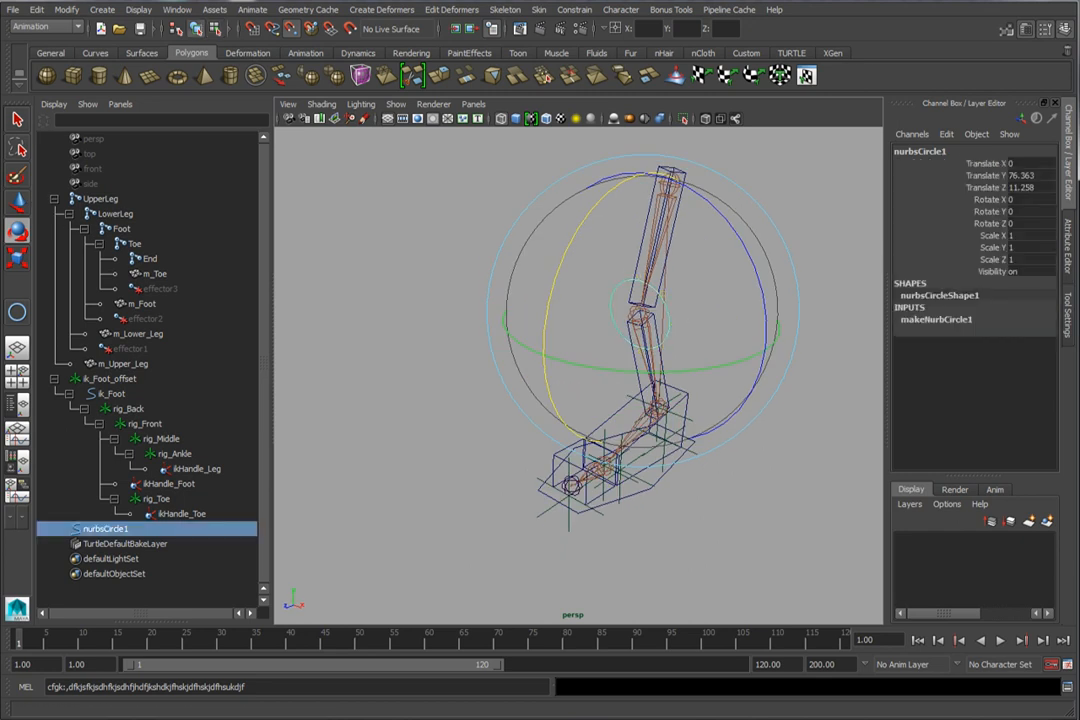
Step: Move the circle in front of the knee to Translate Z 53.894 and scale its alternate control vertices inward into a four-petal shape
key("w")
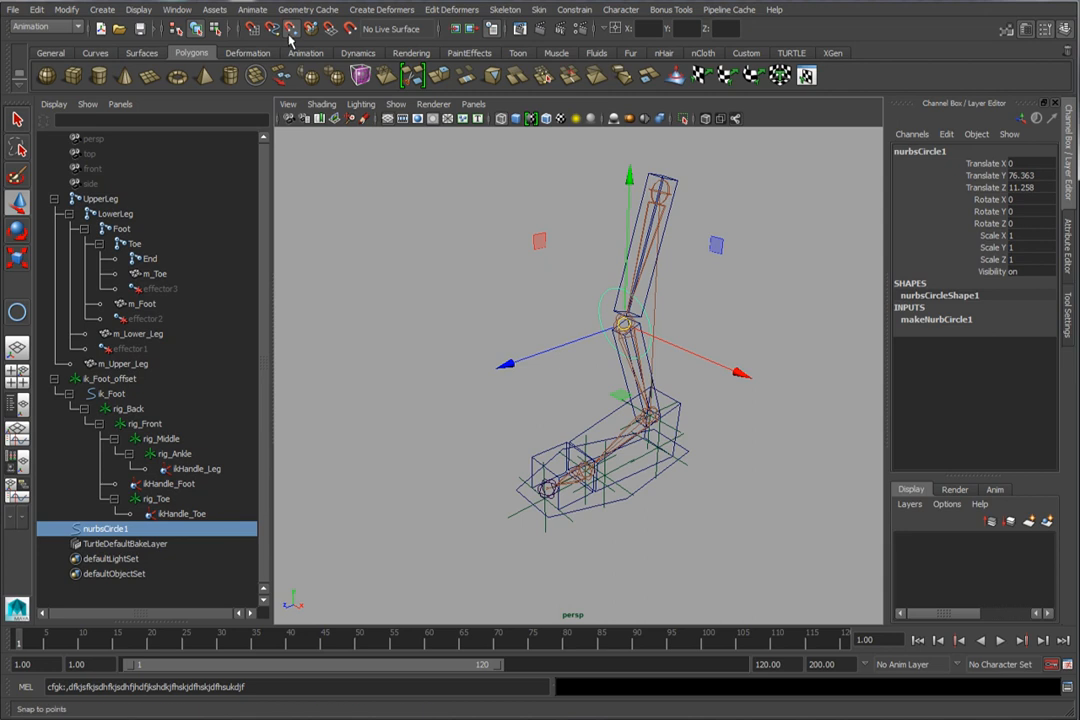
left_click_drag(552, 352, 518, 320)
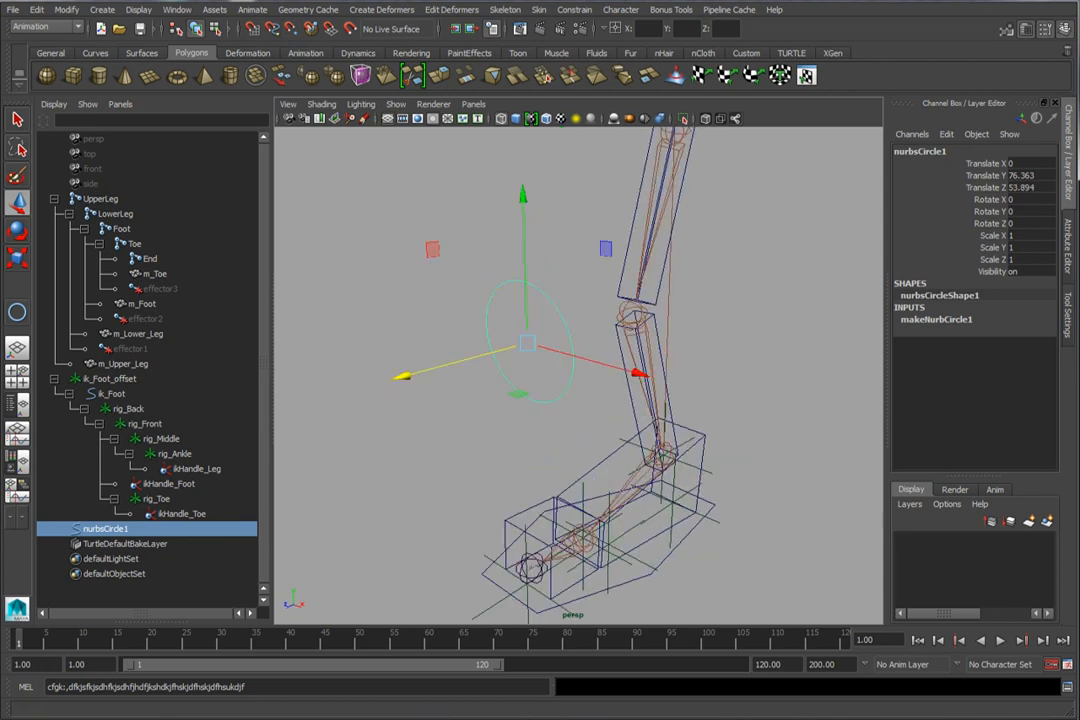
left_click(216, 31)
left_click_drag(502, 235, 536, 300)
left_click_drag(457, 343, 500, 318, "shift")
left_click_drag(587, 393, 550, 342, "shift")
left_click_drag(512, 412, 556, 383, "shift")
key("r")
left_click_drag(513, 348, 357, 371)
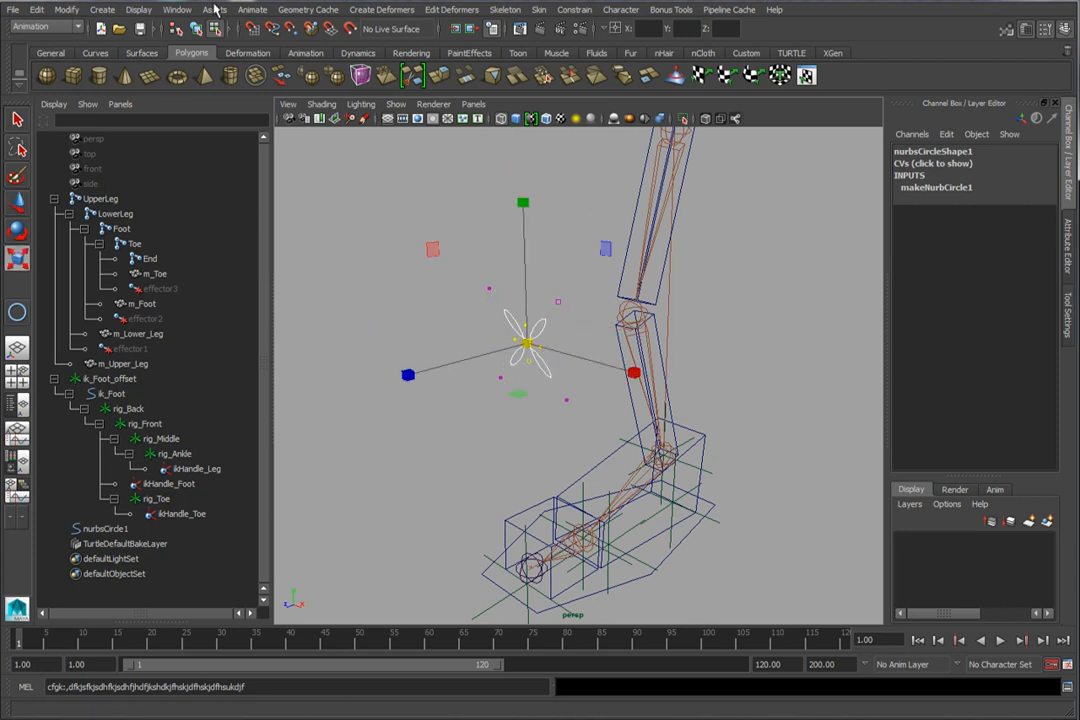
key("F8")
Step: Rename the four-petal control curve as orient_Leg
double_click(940, 150)
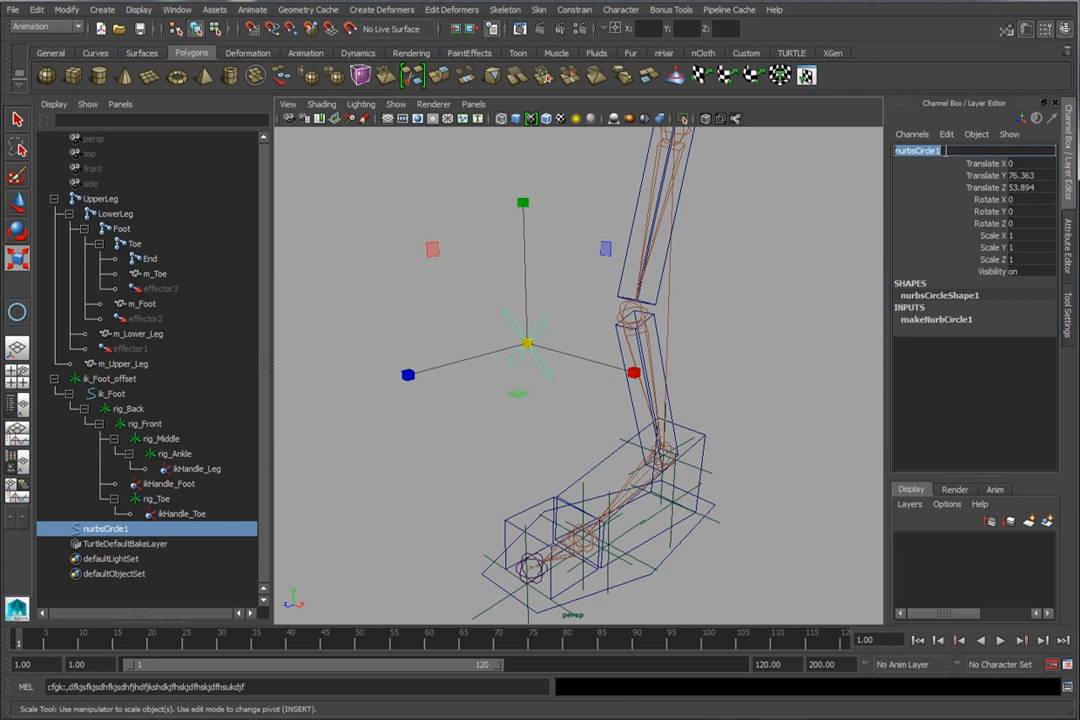
type("orient Leg")
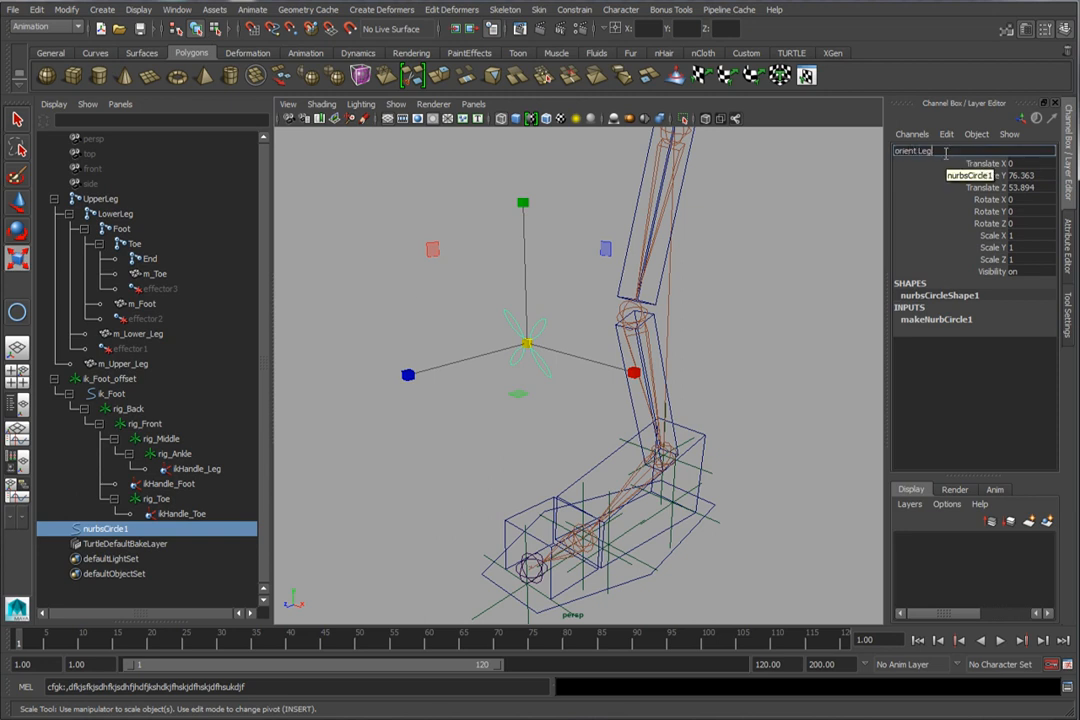
key("Return")
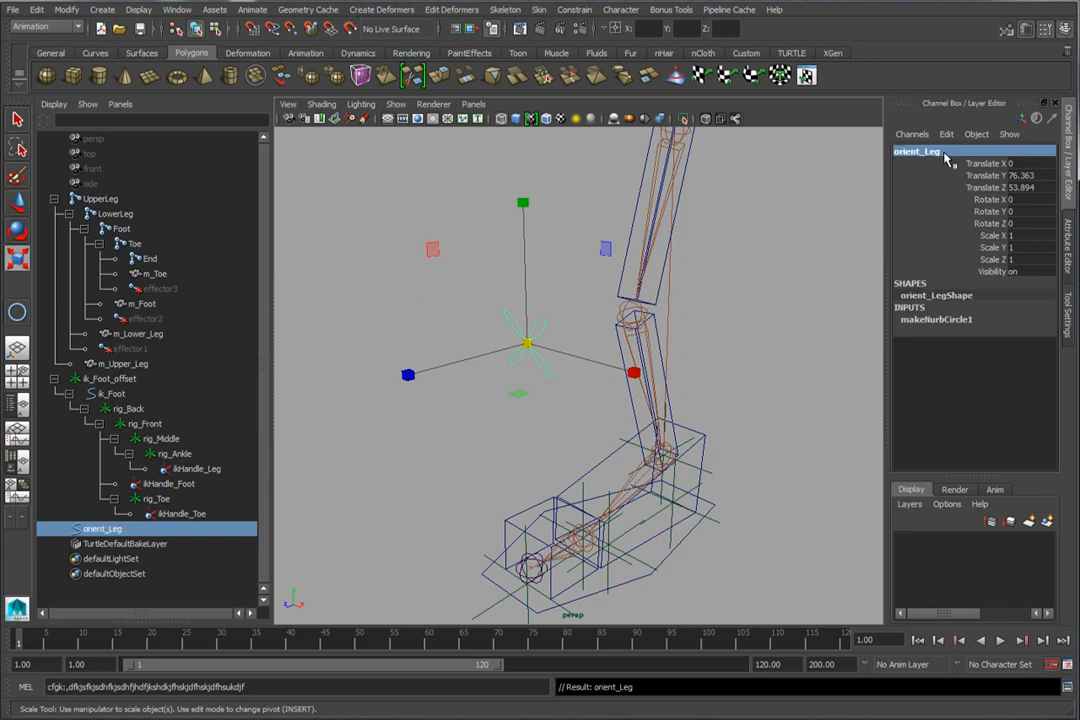
Step: Try to freeze the transformations of orient_Leg
left_click_drag(783, 340, 591, 357, "alt")
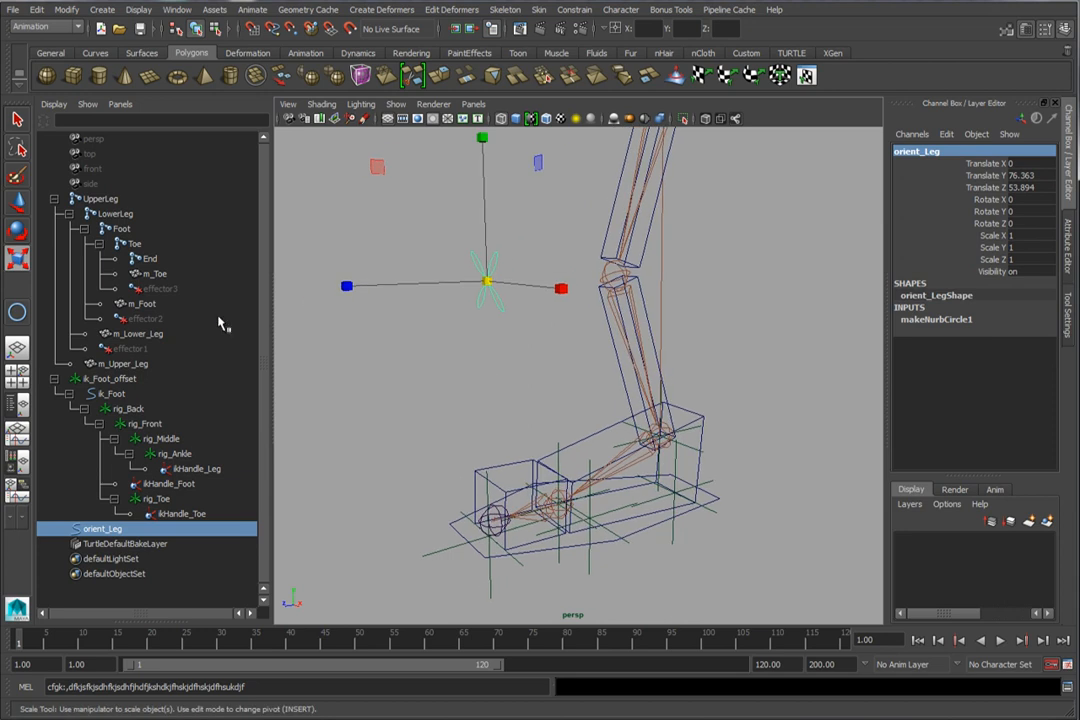
left_click_drag(475, 364, 516, 345, "alt")
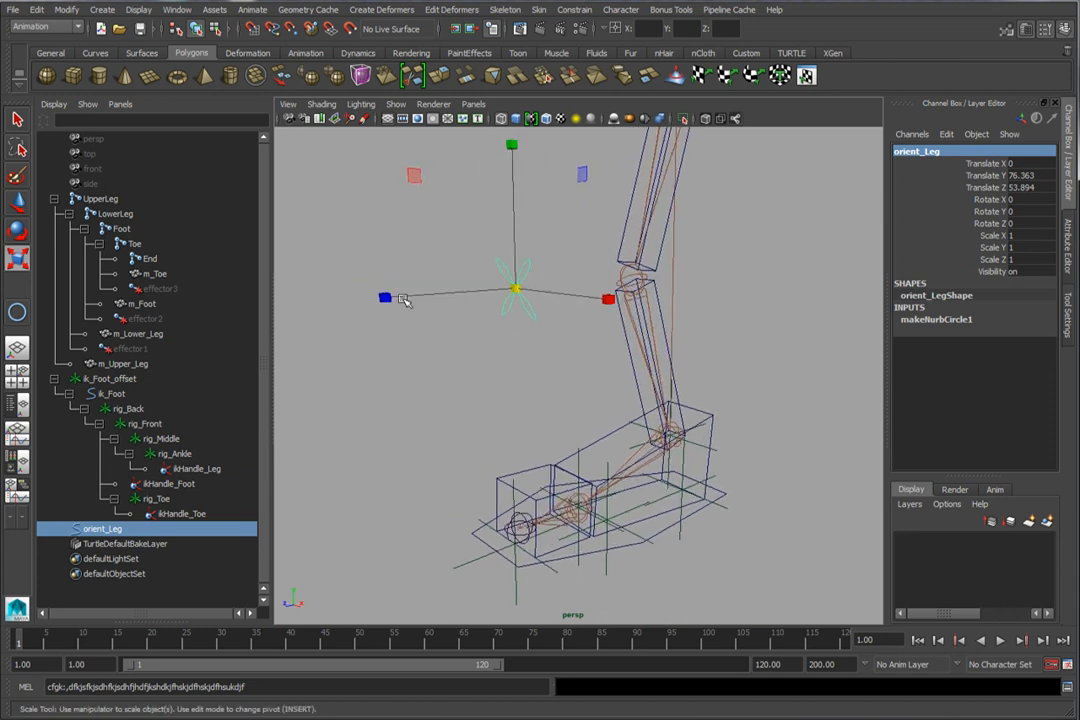
left_click(66, 9)
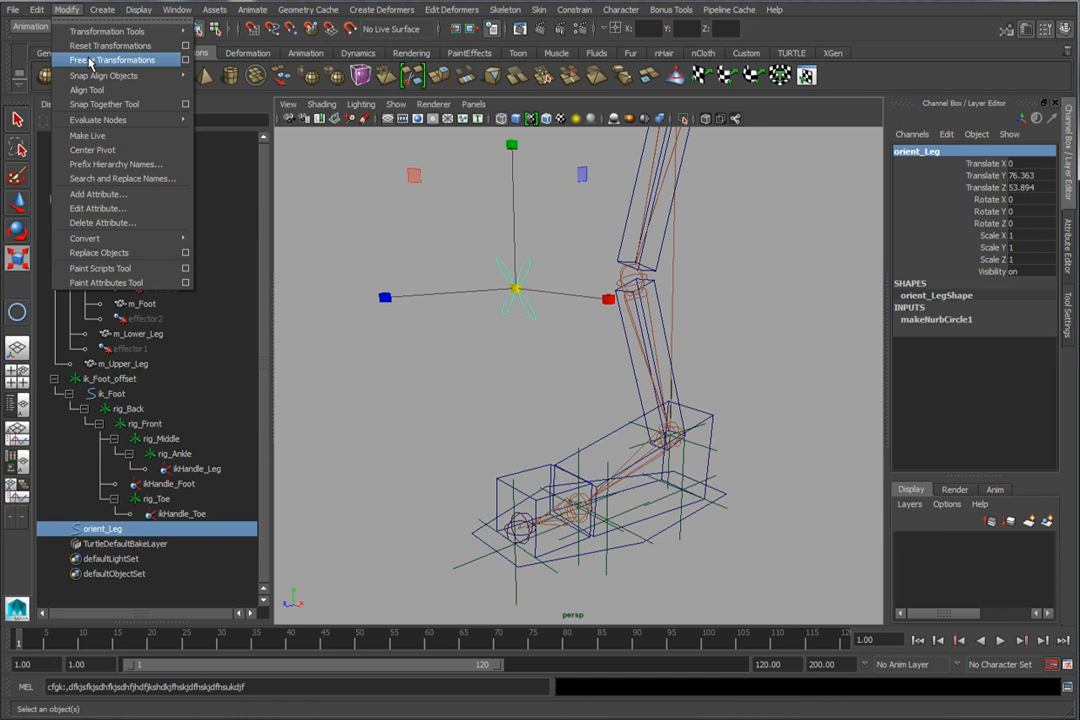
left_click(91, 60)
middle_click_drag(575, 409, 564, 397, "alt")
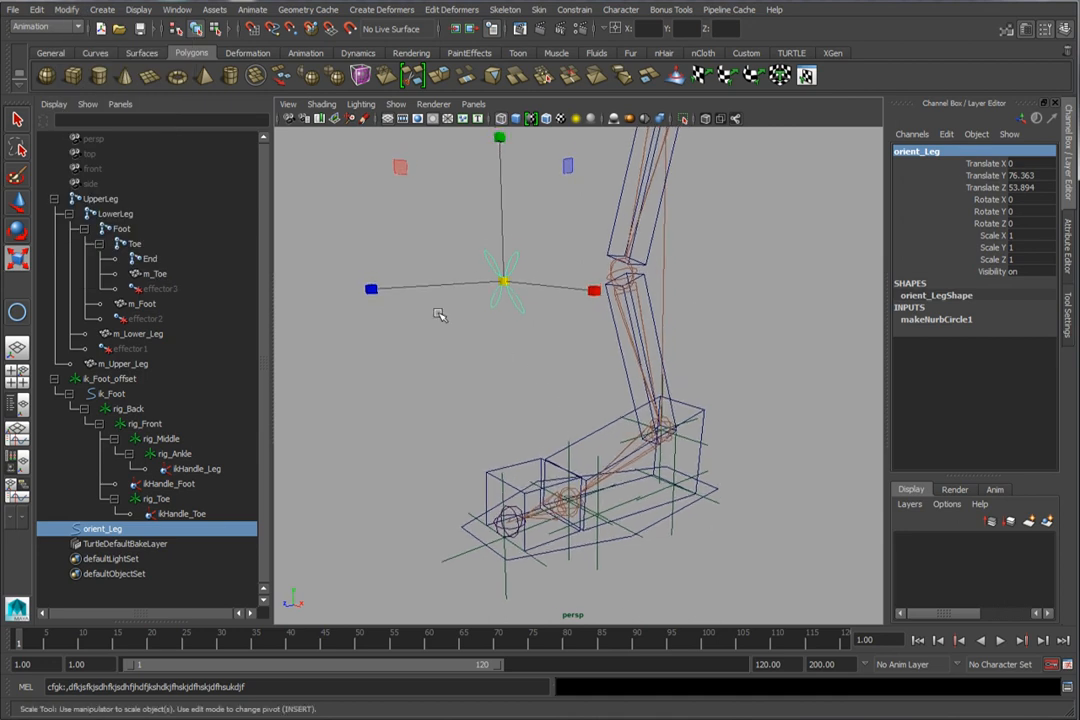
Step: Constrain ikHandle_Leg to the orient_Leg control with a Pole Vector constraint
left_click(680, 457)
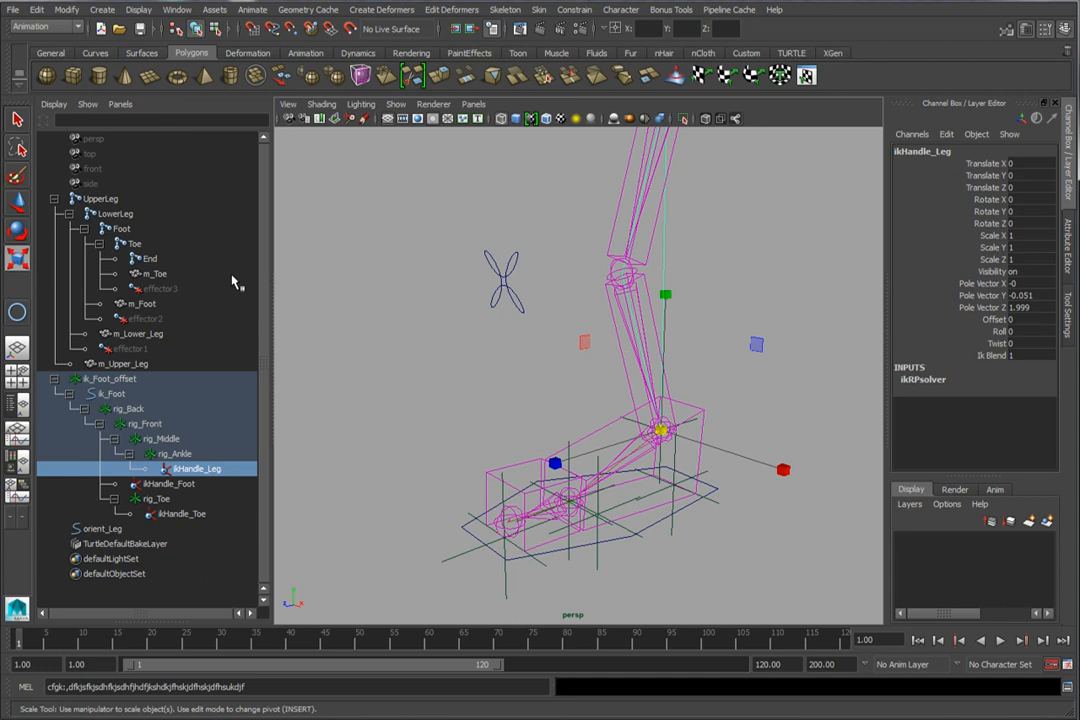
left_click(18, 121)
left_click(440, 255)
left_click_drag(440, 255, 600, 352)
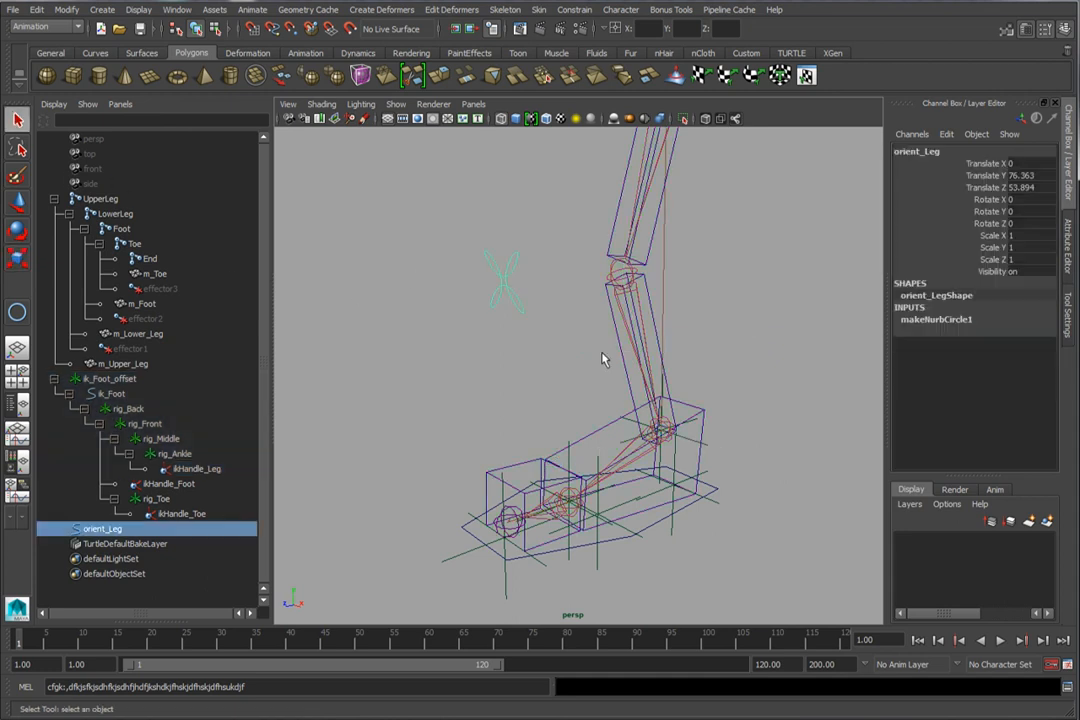
left_click(643, 455)
left_click_drag(440, 223, 551, 290)
left_click(668, 447, "shift")
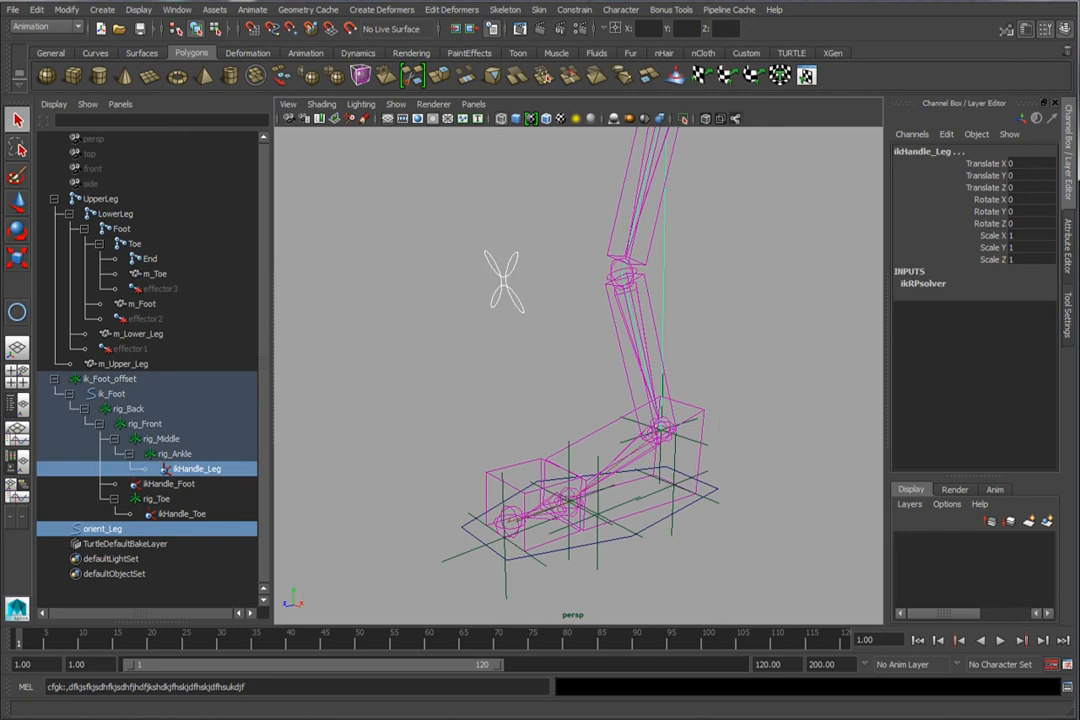
left_click(578, 11)
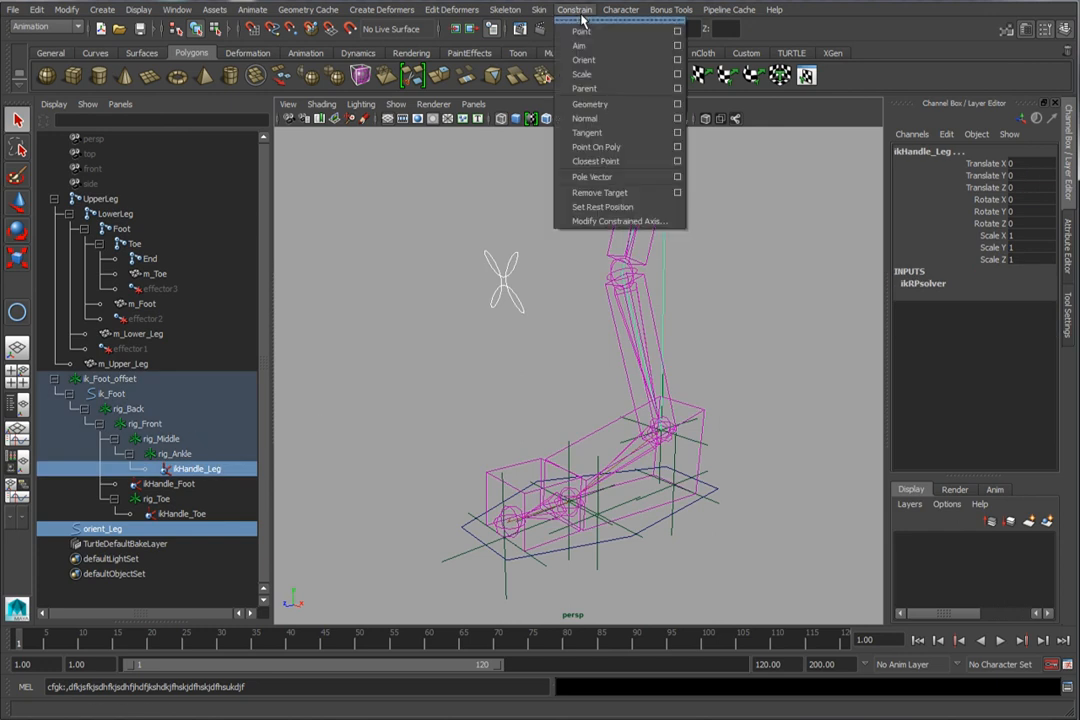
left_click(597, 176)
Step: Move orient_Leg around freely to test the knee direction, and undo the move
left_click(657, 484)
scroll(436, 458, "down", 2)
left_click_drag(482, 236, 559, 338)
key("w")
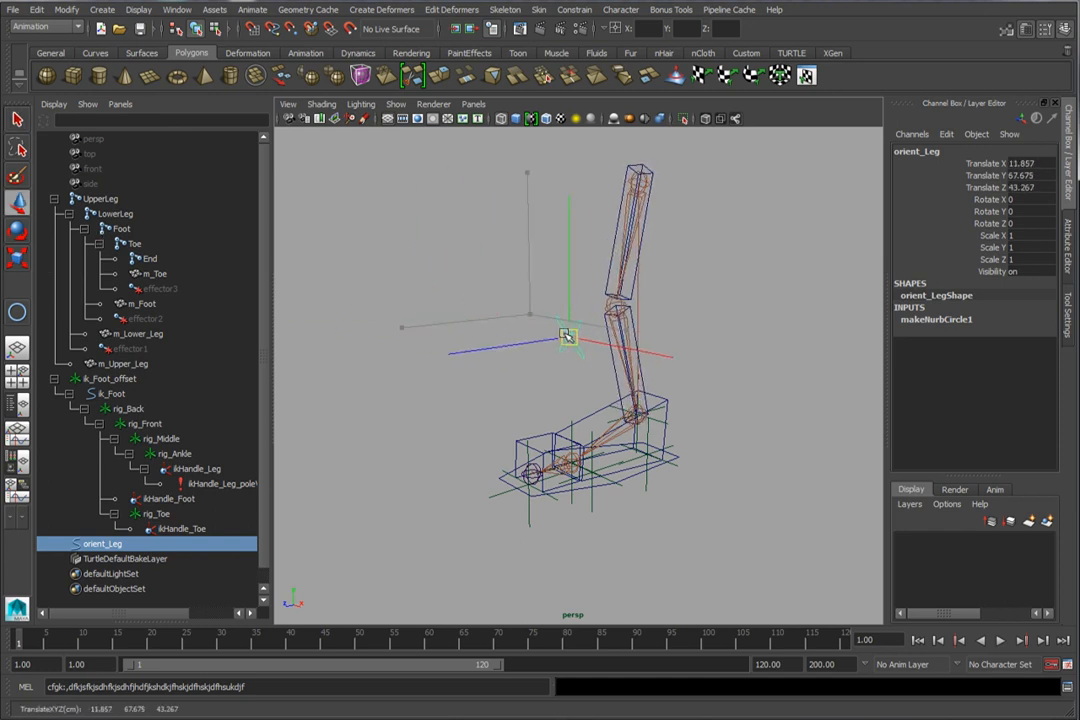
key("ctrl+z")
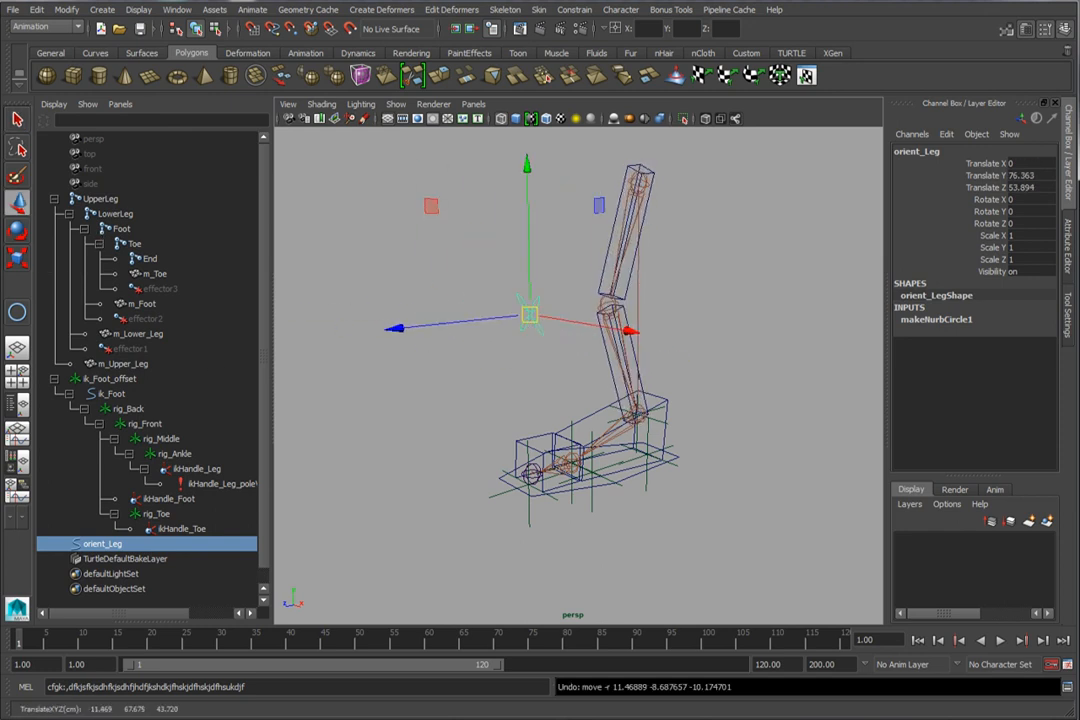
Step: Sweep ik_Foot's Roll to test it together with the pole vector, and undo the change
left_click_drag(719, 323, 636, 497, "alt")
left_click(624, 499)
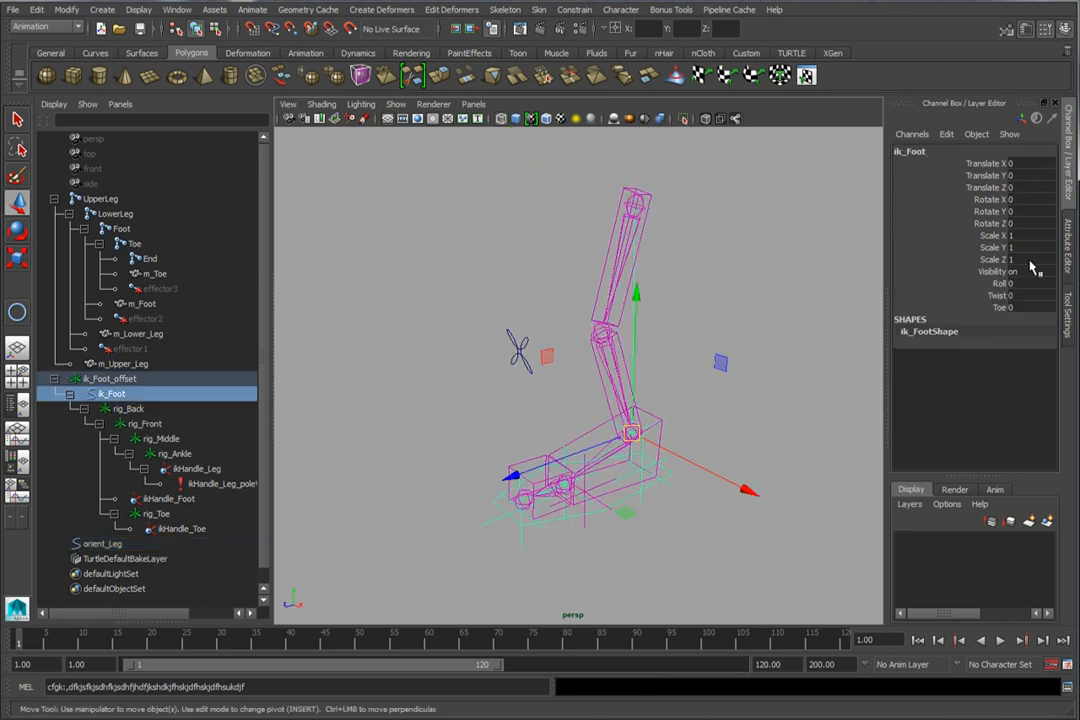
left_click(998, 283)
middle_click_drag(552, 292, 640, 366)
key("ctrl+z")
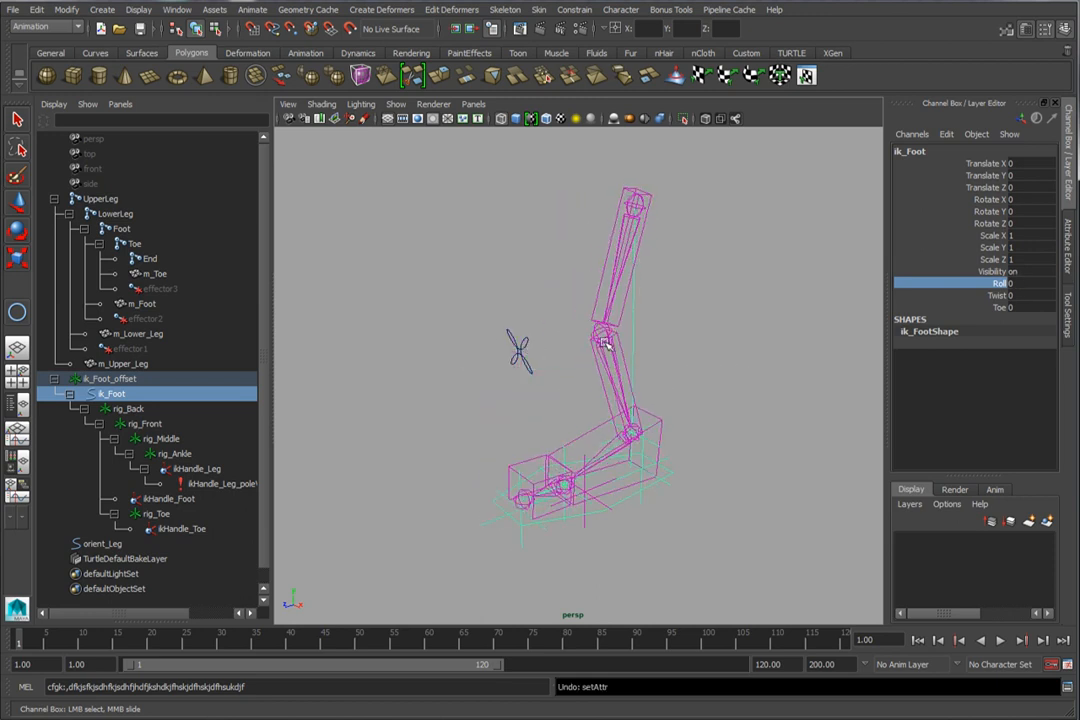
Step: Move orient_Leg along Z through and behind the knee to test the leg flip, and undo the move
left_click(516, 348)
key("w")
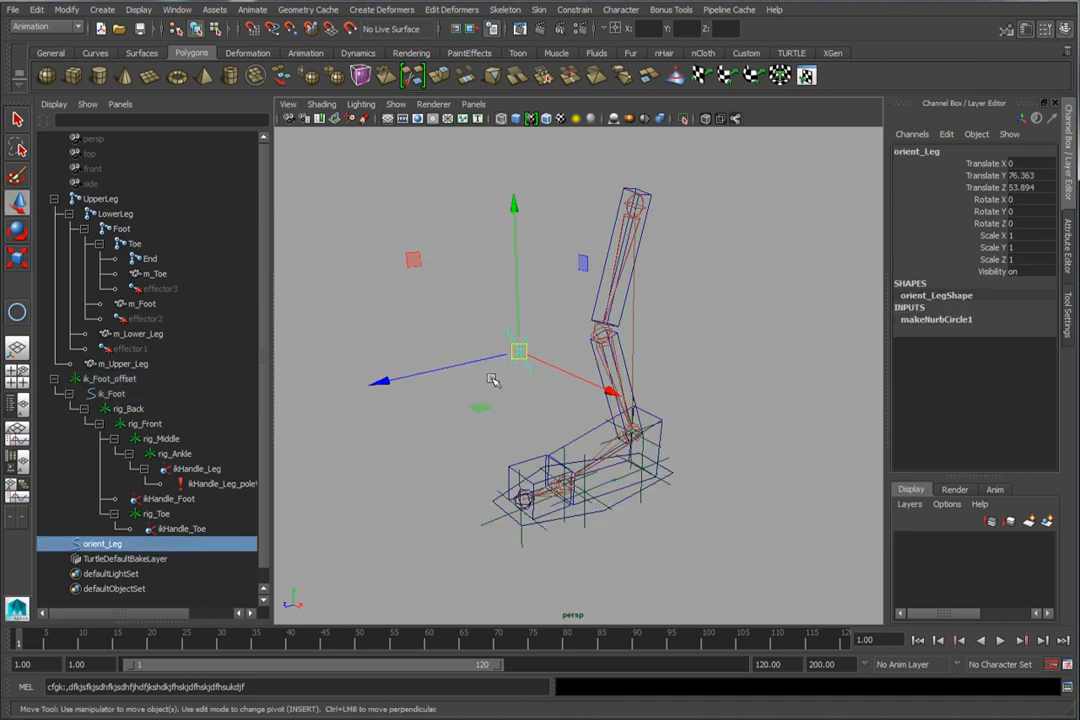
left_click_drag(434, 371, 650, 456)
key("ctrl+z")
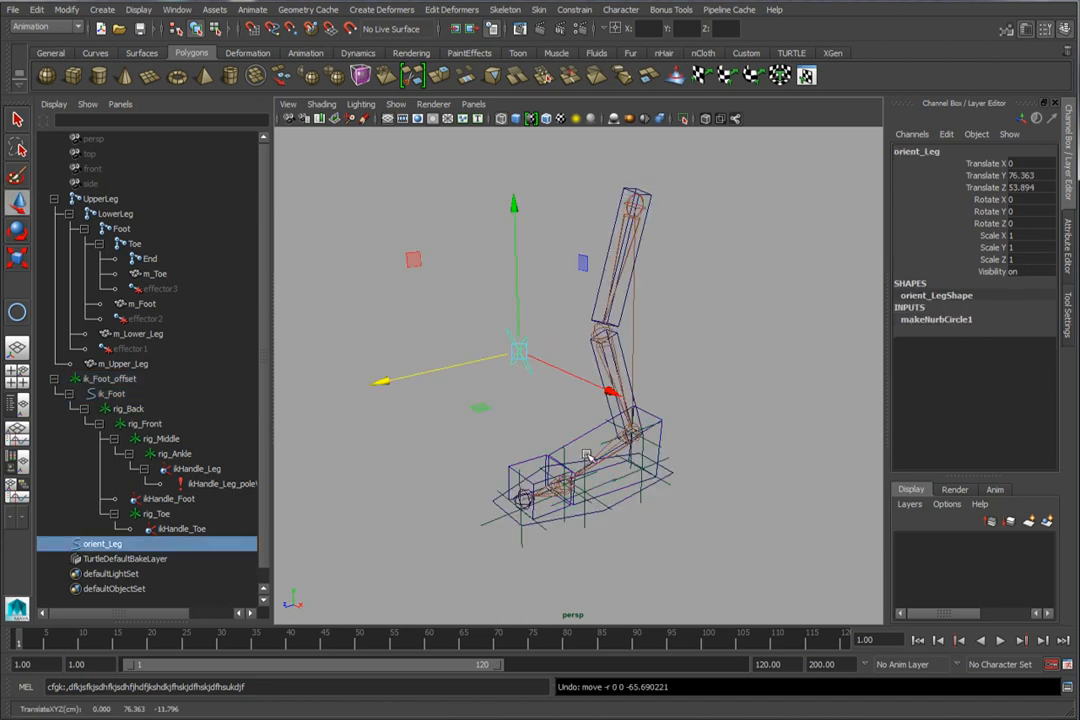
Step: Create a locator and snap it to the ankle joint
left_click(622, 499)
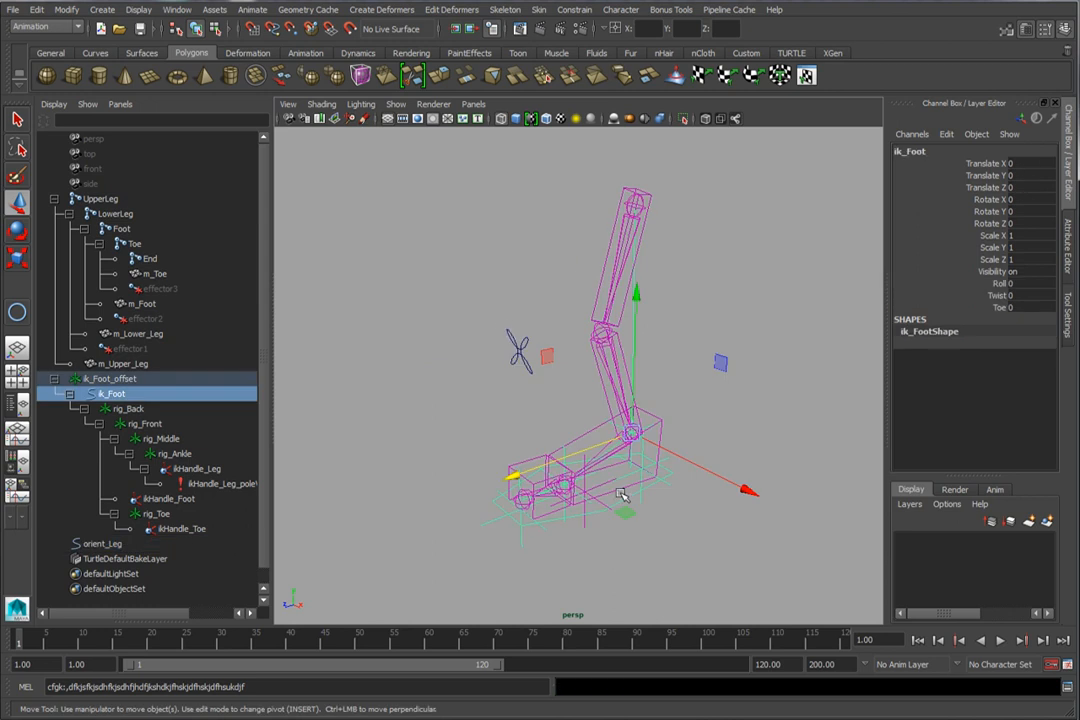
left_click_drag(370, 250, 443, 272, "alt")
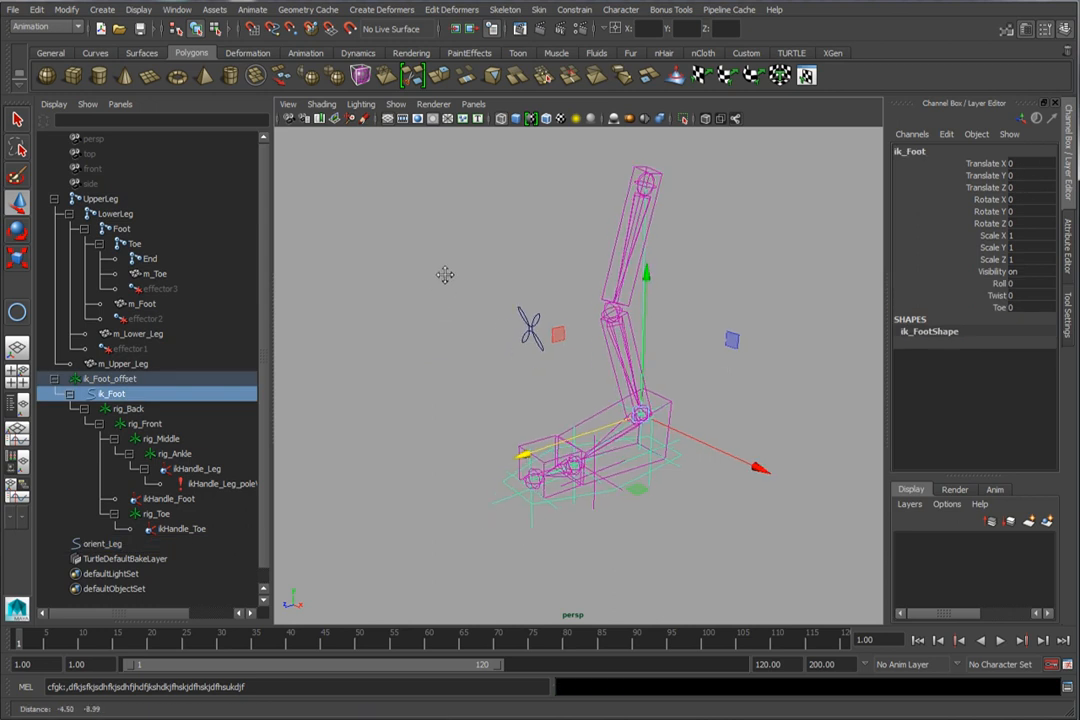
left_click(437, 299)
left_click(101, 10)
left_click(141, 268)
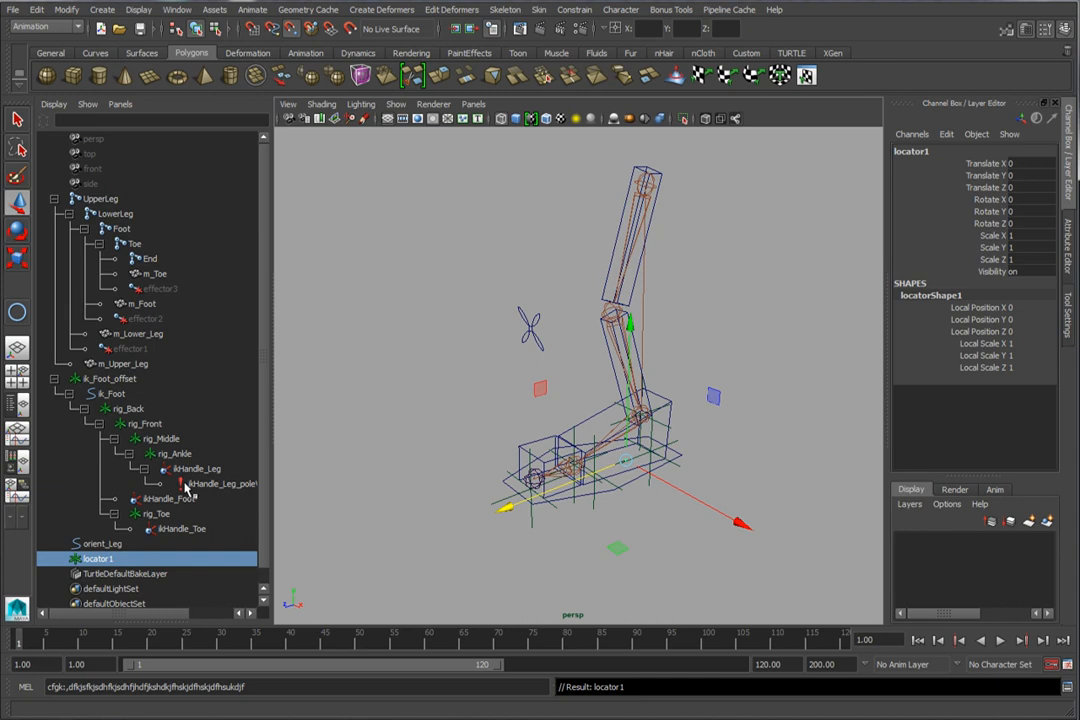
left_click_drag(625, 460, 642, 416)
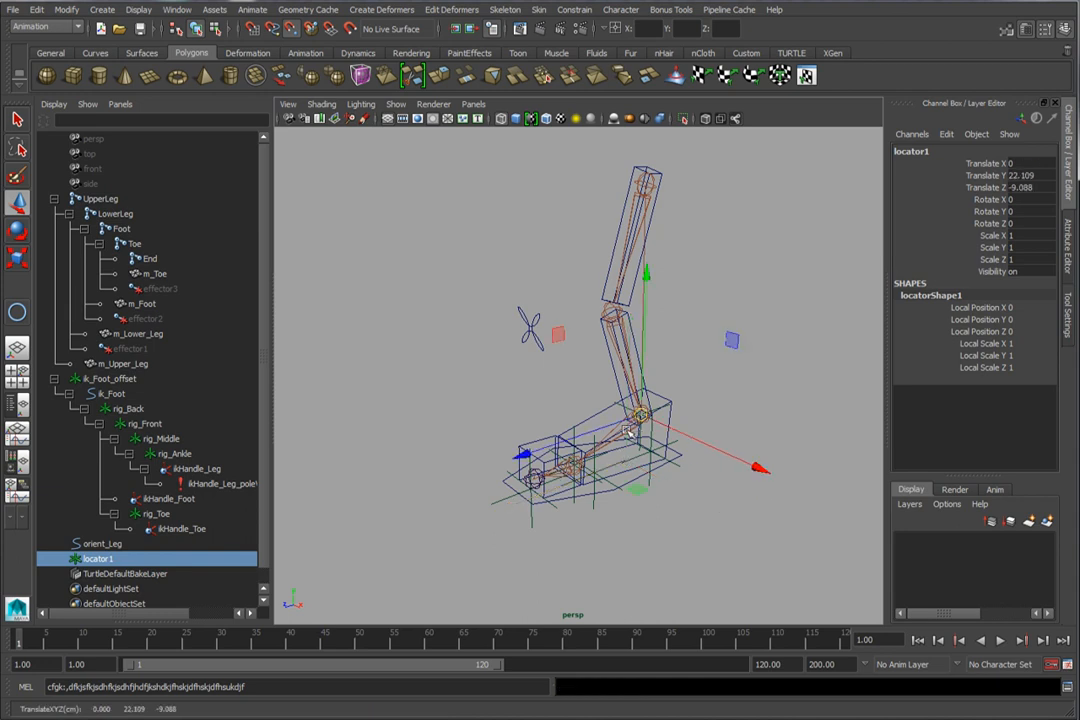
Step: Set the new locator's Local Scale X, Y and Z to 30
left_click_drag(1021, 344, 1018, 369)
type("10")
key("Return")
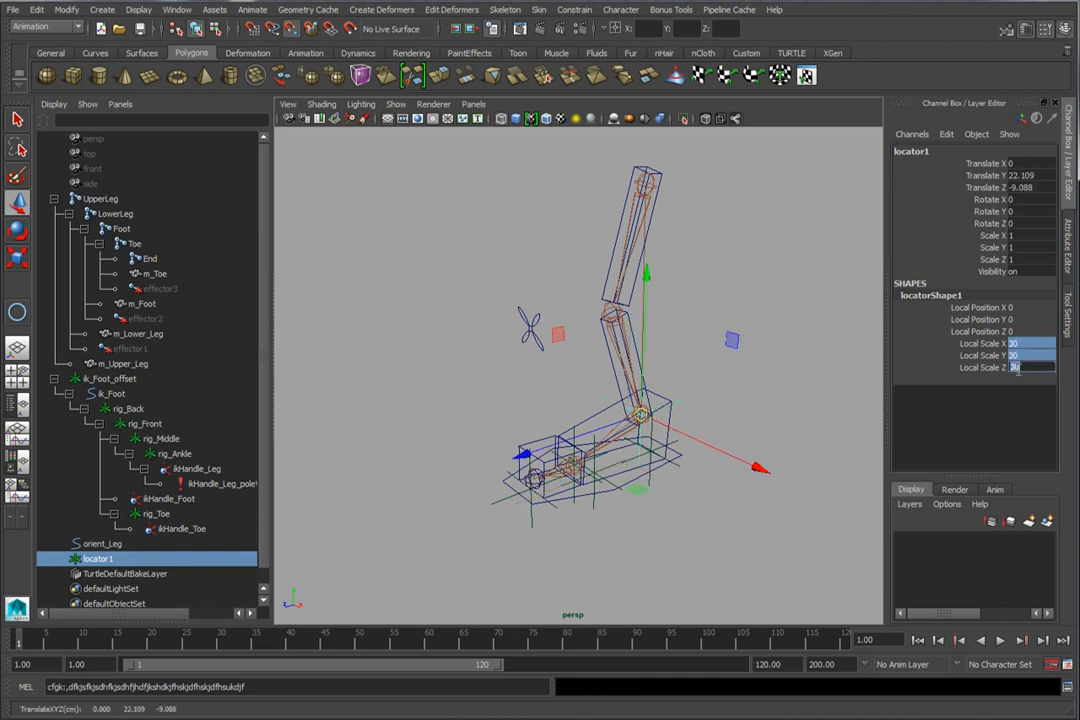
Step: Parent orient_Leg under the new ankle locator
middle_click_drag(521, 456, 485, 450, "alt")
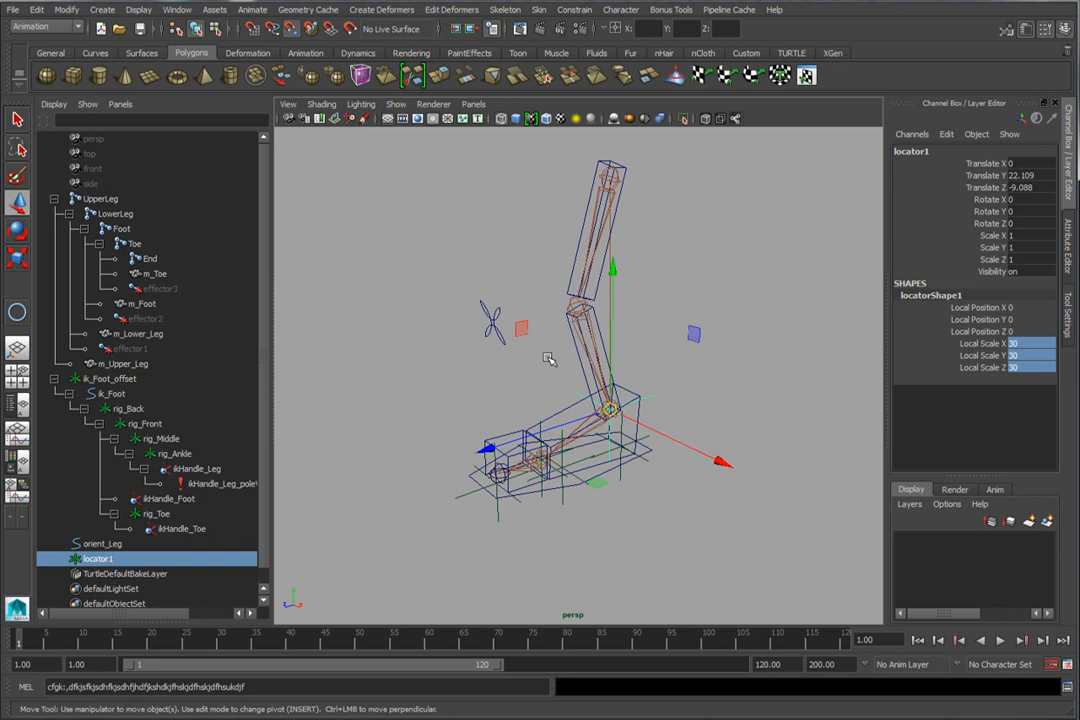
left_click(127, 547)
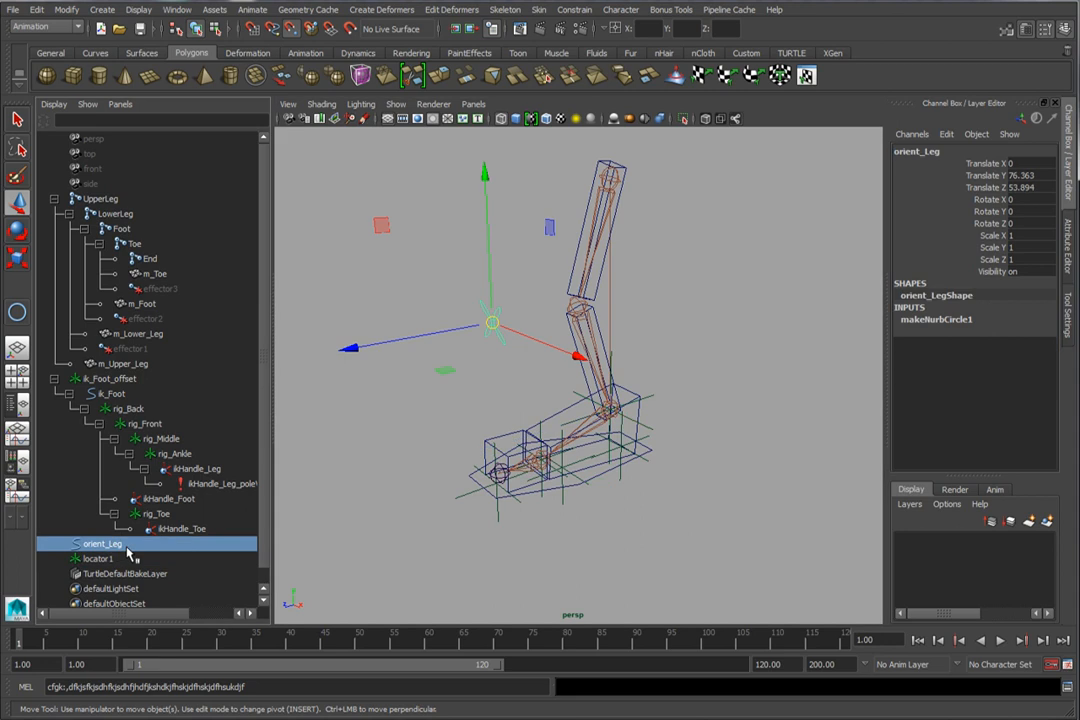
mouse_move(92, 547)
middle_mouse_down()
mouse_move(85, 567)
mouse_move(108, 563)
middle_mouse_up()
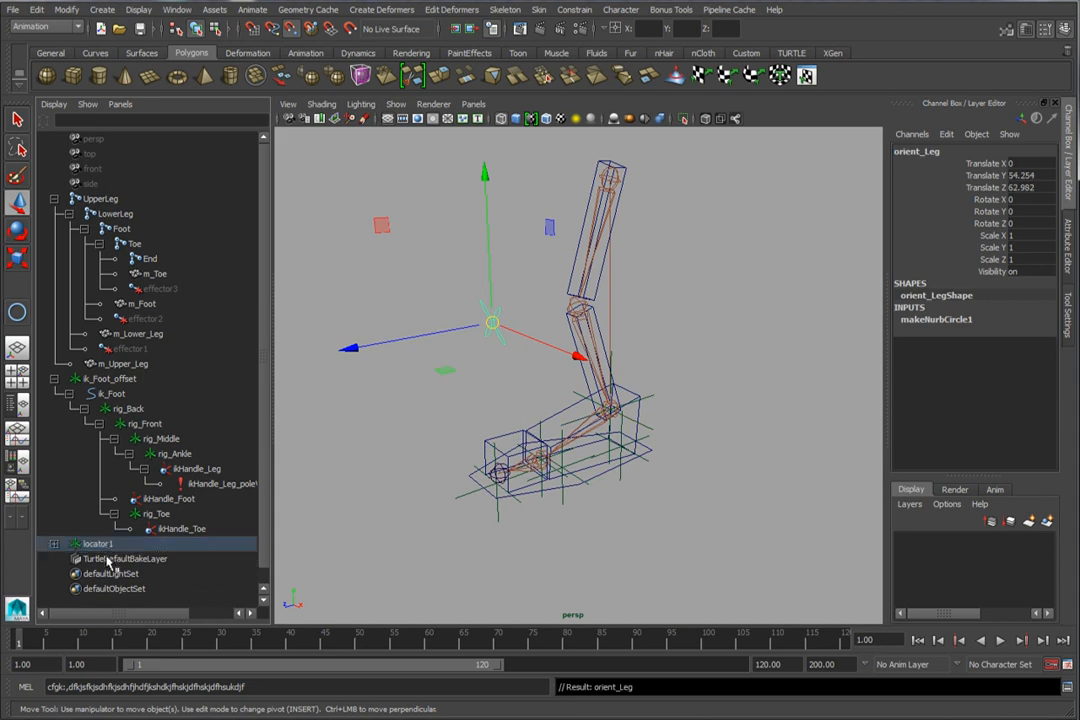
Step: Rename the ankle locator as orient_Leg_offset, reusing the name of its child control
left_click(53, 544)
double_click(115, 560)
key("ctrl+c")
double_click(98, 547)
key("ctrl+v")
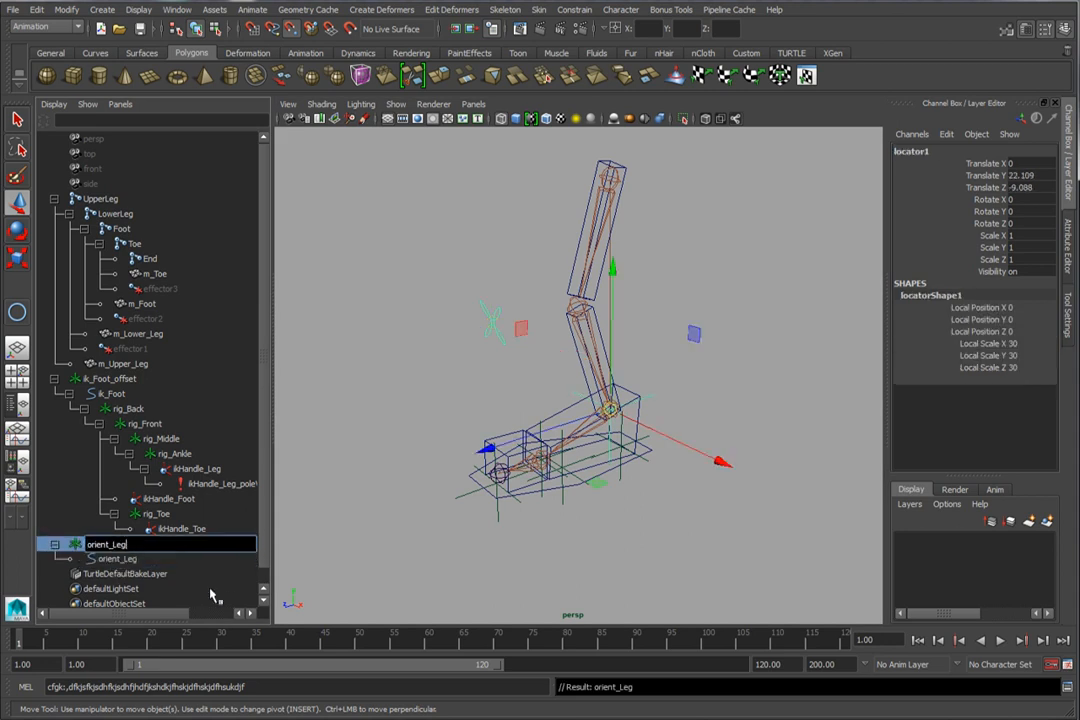
type("_offset")
key("Return")
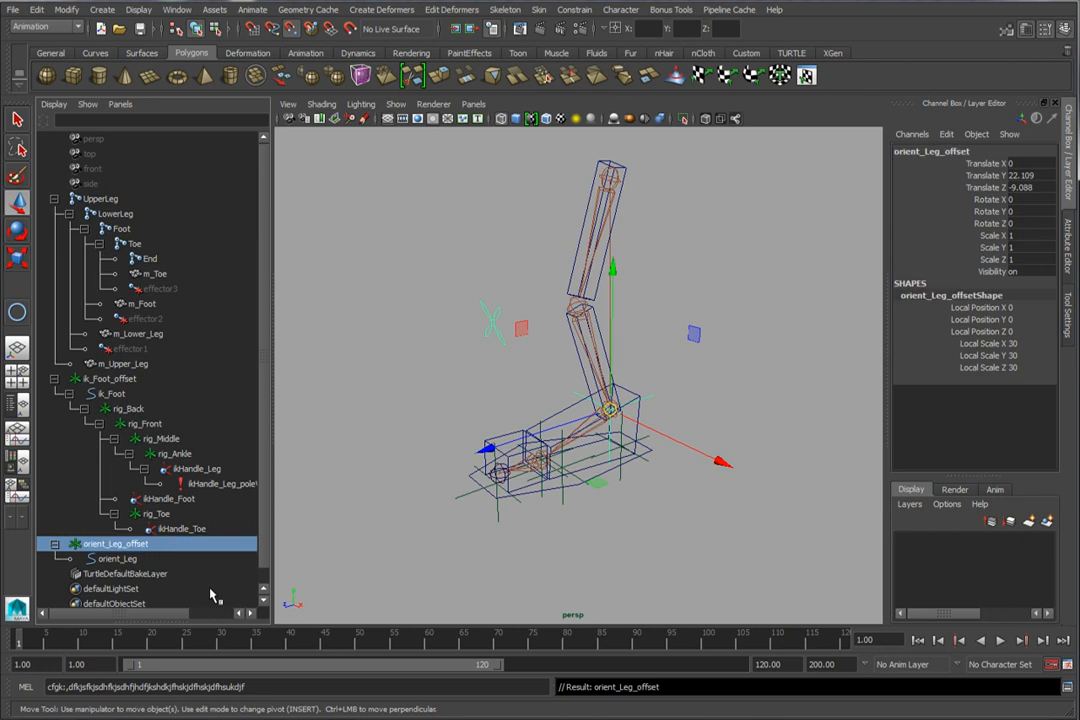
Step: Point-constrain orient_Leg_offset to the rig_Ankle locator
middle_click_drag(628, 361, 629, 316, "alt")
right_click_drag(629, 316, 702, 306, "alt")
middle_click_drag(620, 337, 629, 370, "alt")
left_click_drag(545, 448, 549, 450, "alt")
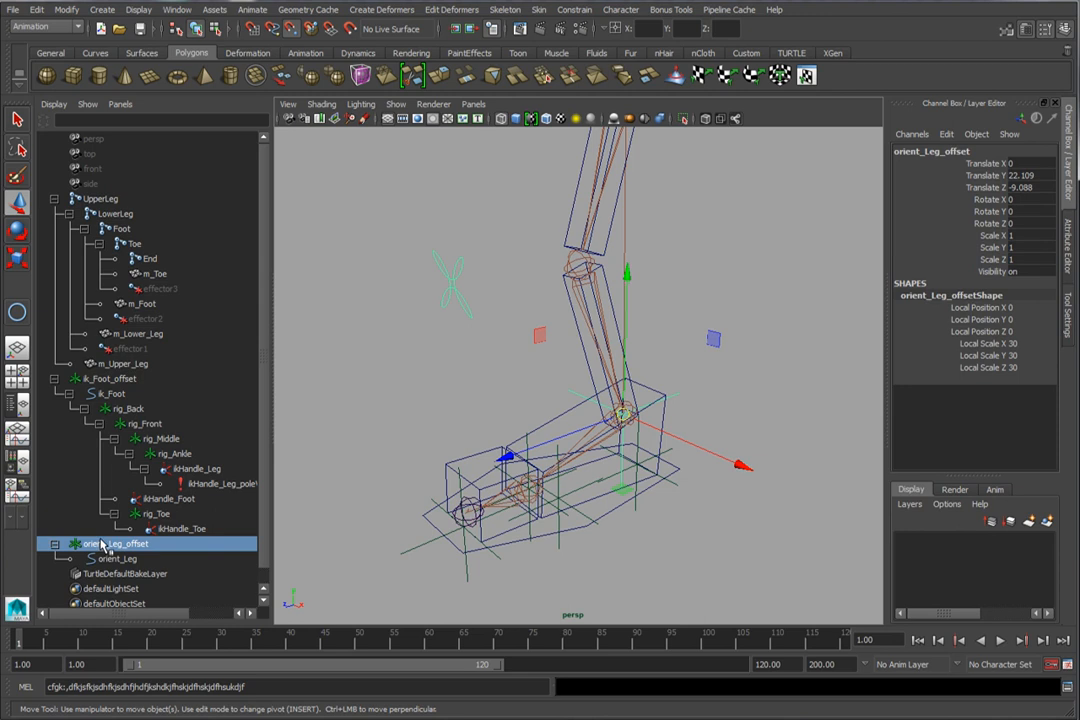
left_click(18, 120)
middle_click_drag(681, 473, 718, 460, "alt")
left_click(184, 455)
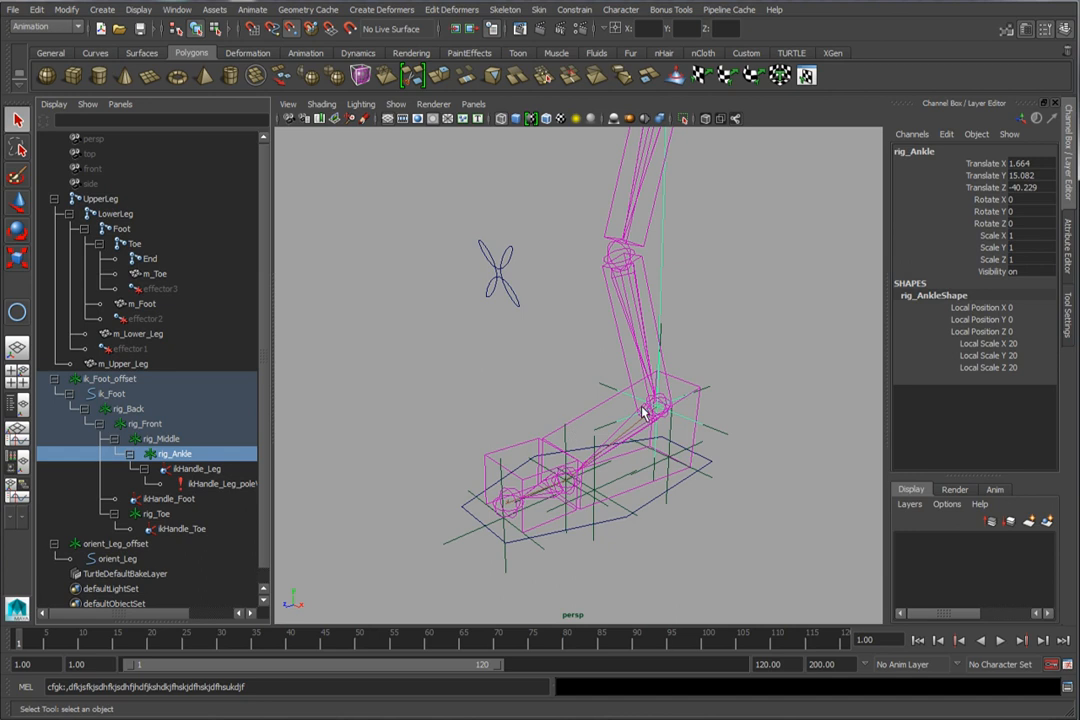
left_click(99, 545, "ctrl")
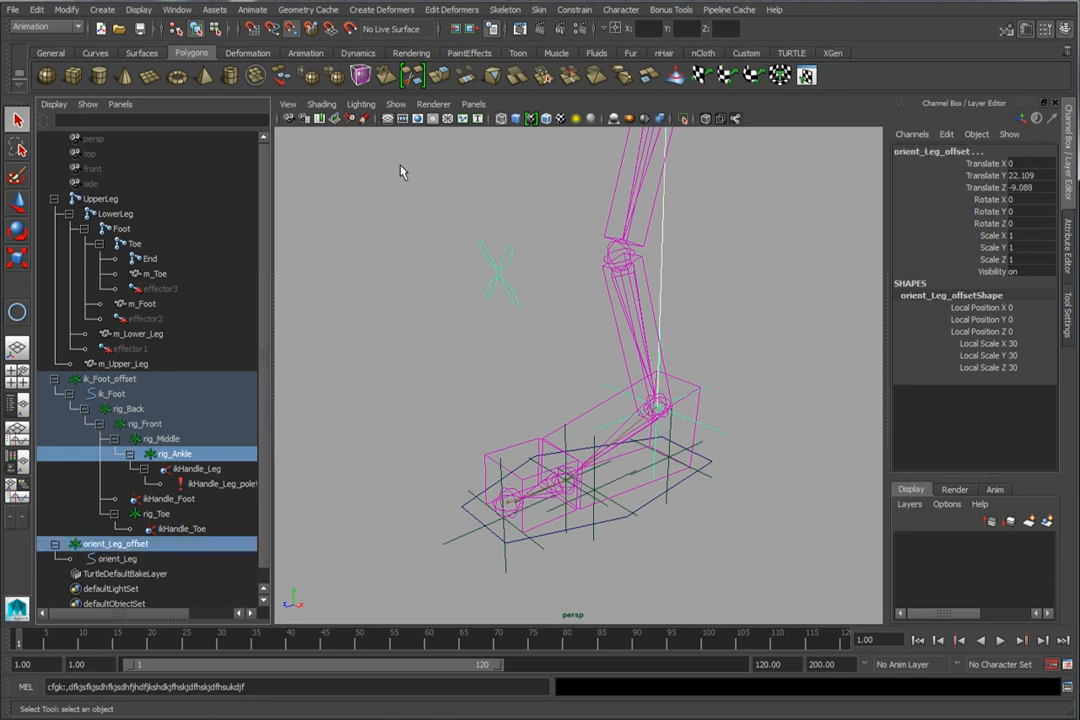
left_click(574, 9)
left_click(576, 25)
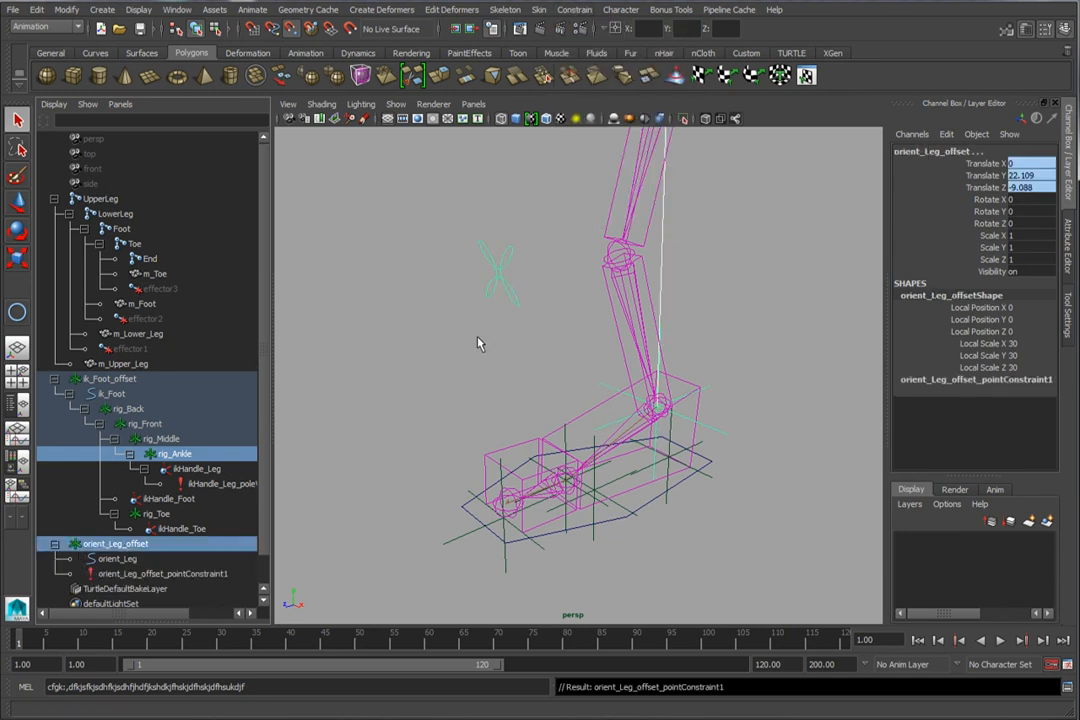
Step: Sweep ik_Foot's Roll and Twist to test the constrained pole vector, undoing each change
left_click(605, 547)
left_click(648, 521)
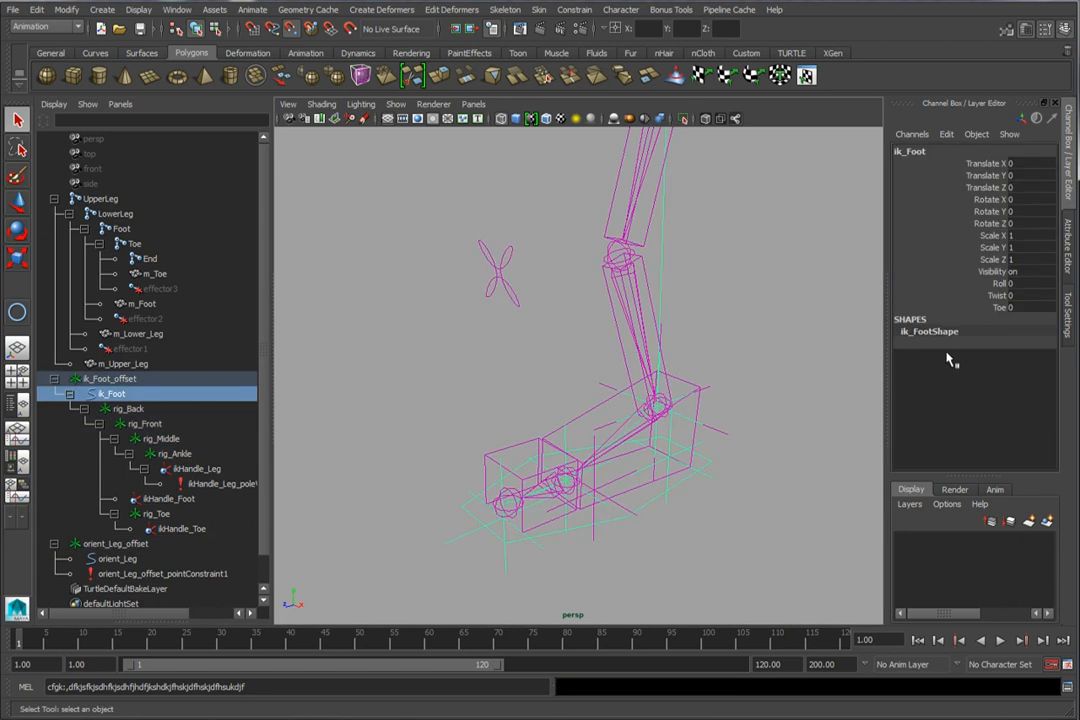
left_click(998, 283)
middle_click_drag(632, 350, 590, 363)
key("ctrl+z")
left_click_drag(480, 529, 474, 494, "alt")
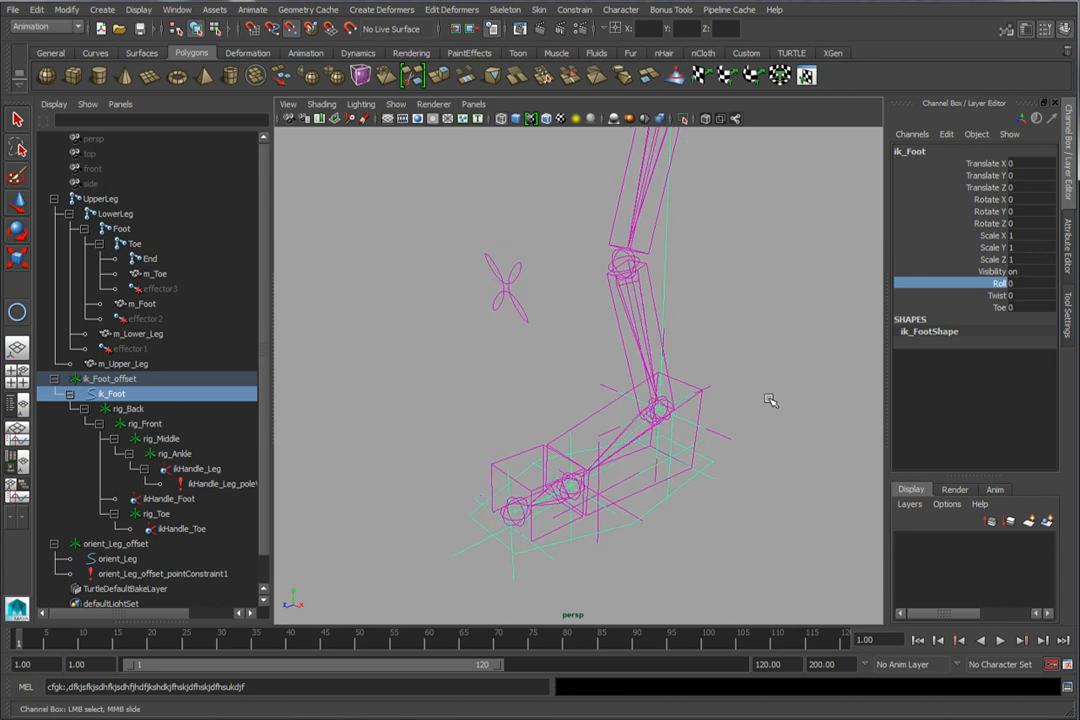
left_click(998, 295)
middle_click_drag(650, 352, 548, 363)
key("ctrl+z")
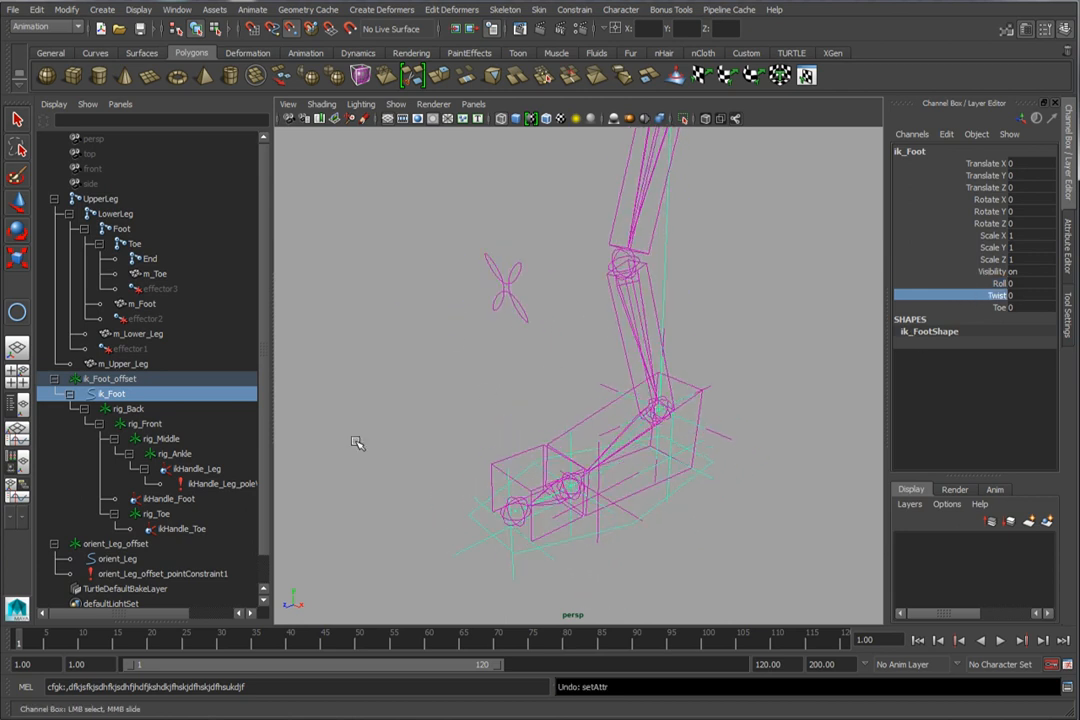
Step: Parent orient_Leg_offset under ik_Foot_offset and expand its hierarchy
left_click(108, 544)
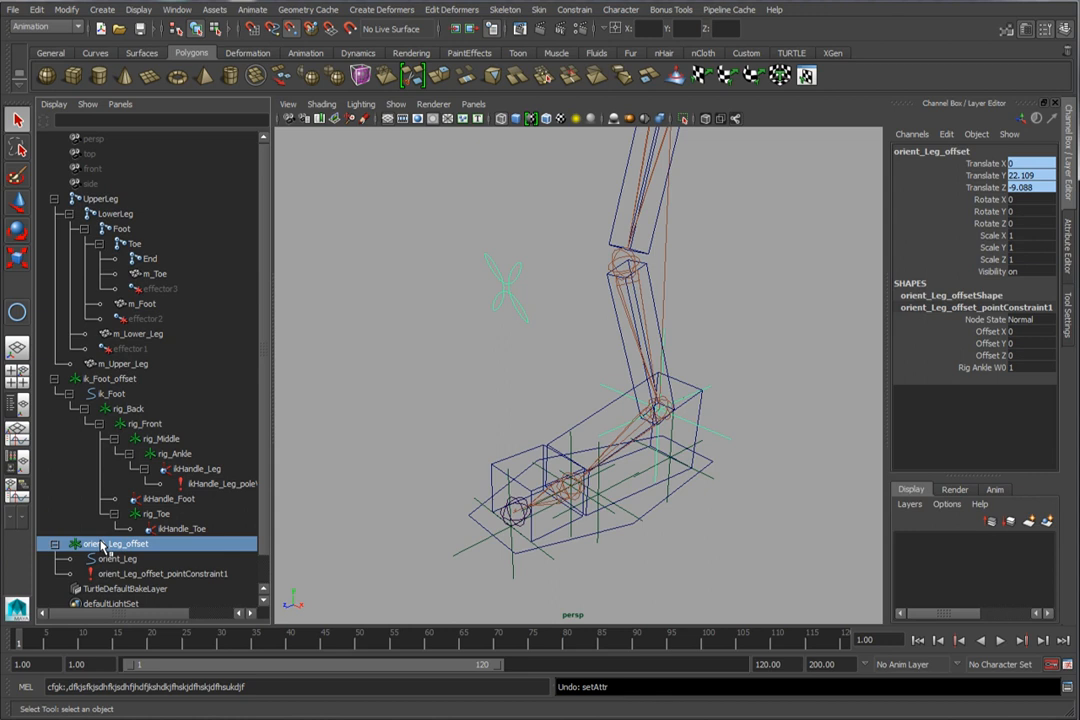
middle_click_drag(135, 547, 121, 381)
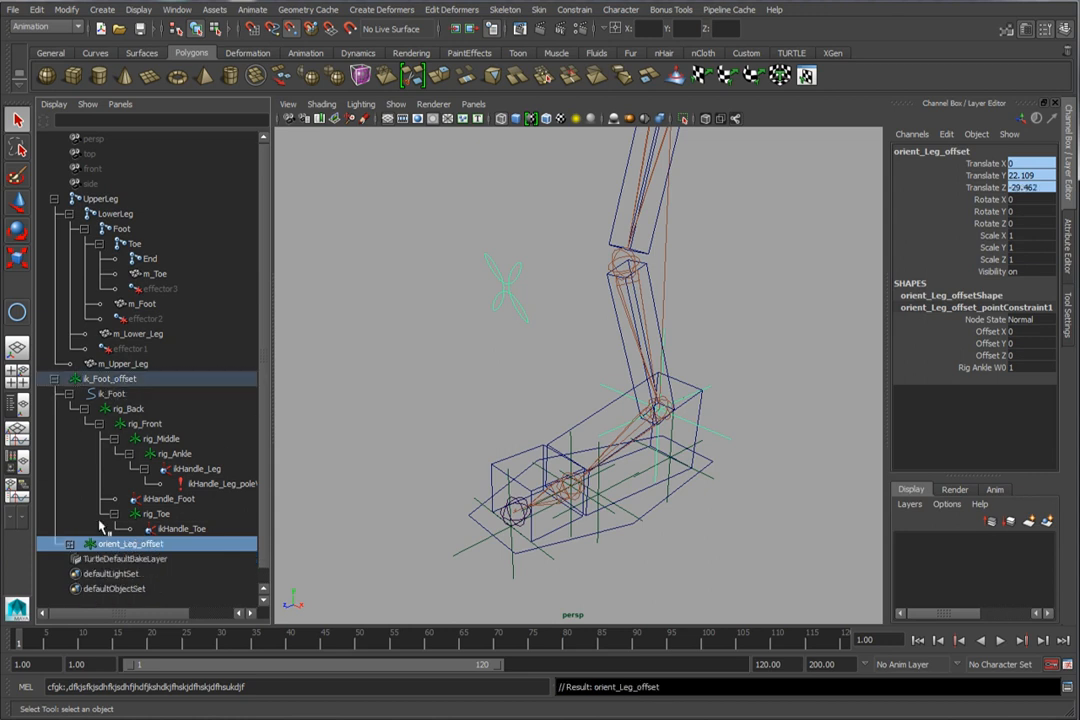
left_click(69, 543)
scroll(130, 480, "down", 1)
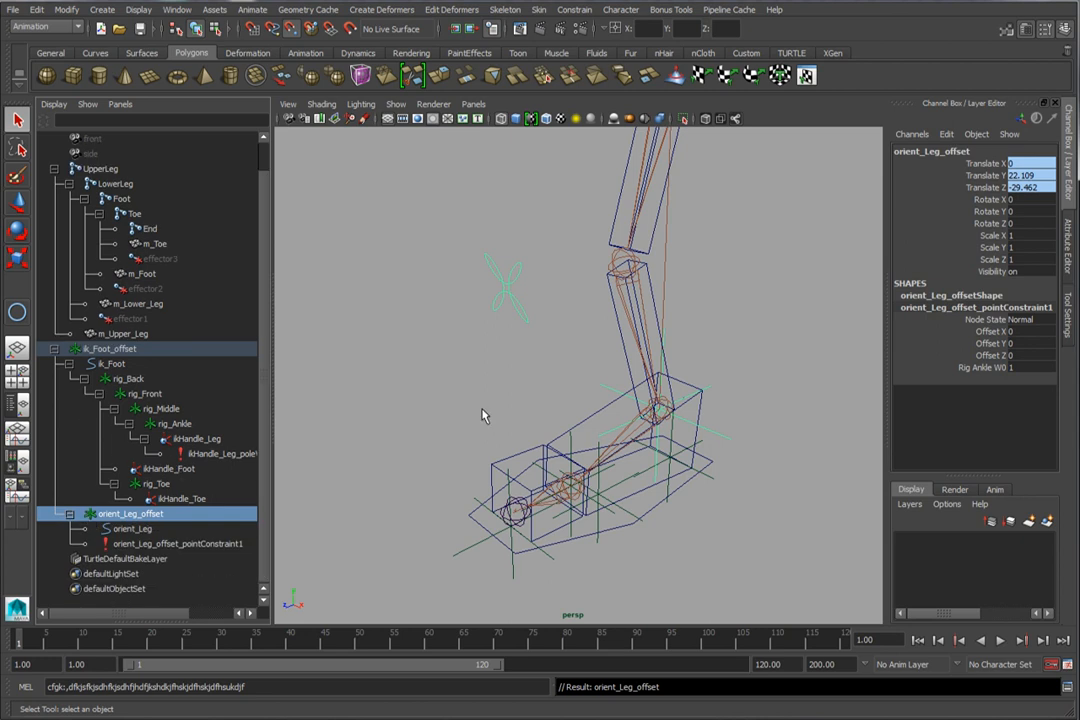
Step: Sweep ik_Foot's Twist to test the leg with the regrouped pole vector, and undo the change
left_click(757, 458)
left_click(648, 514)
left_click(996, 284)
left_click(998, 295)
mouse_move(662, 345)
middle_mouse_down()
mouse_move(681, 344)
mouse_move(651, 346)
middle_mouse_up()
key("ctrl+z")
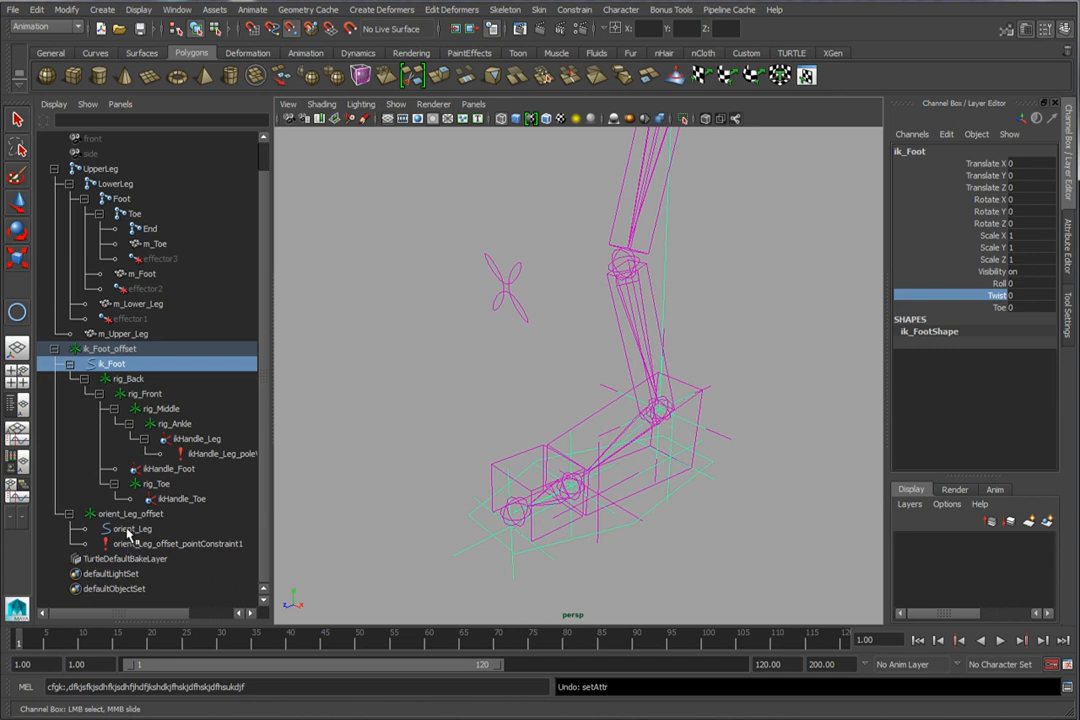
Step: Delete the point constraint from orient_Leg_offset
left_click(129, 529)
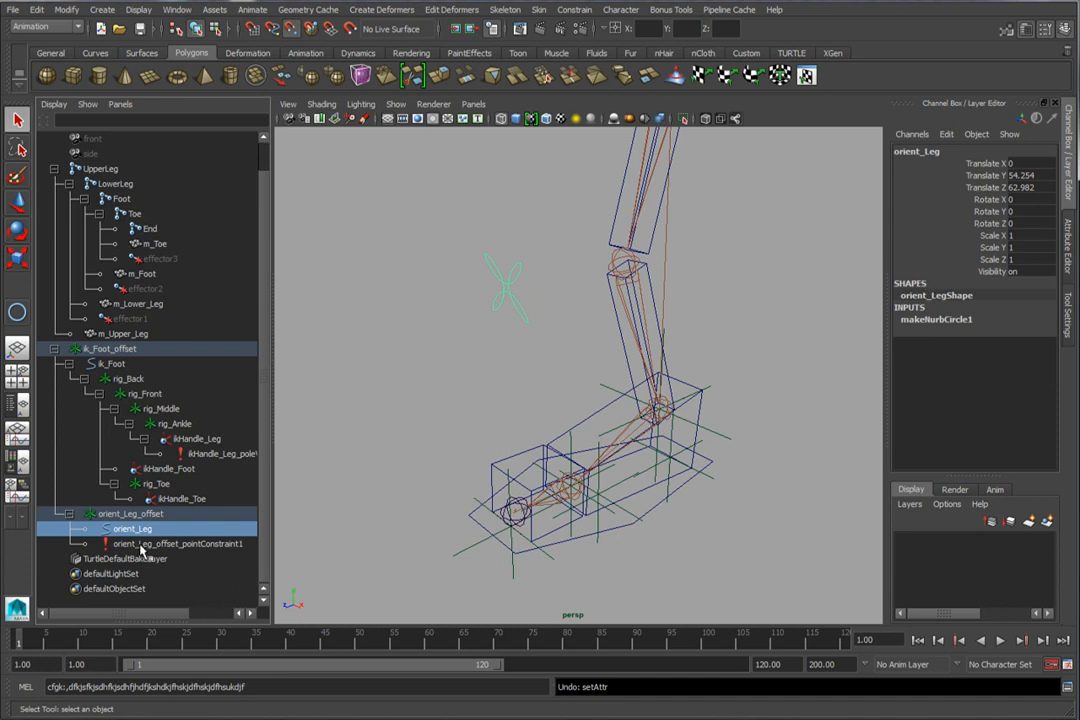
left_click(142, 545)
key("Delete")
Step: Freeze the transformations of the orient_Leg control
left_click(157, 549)
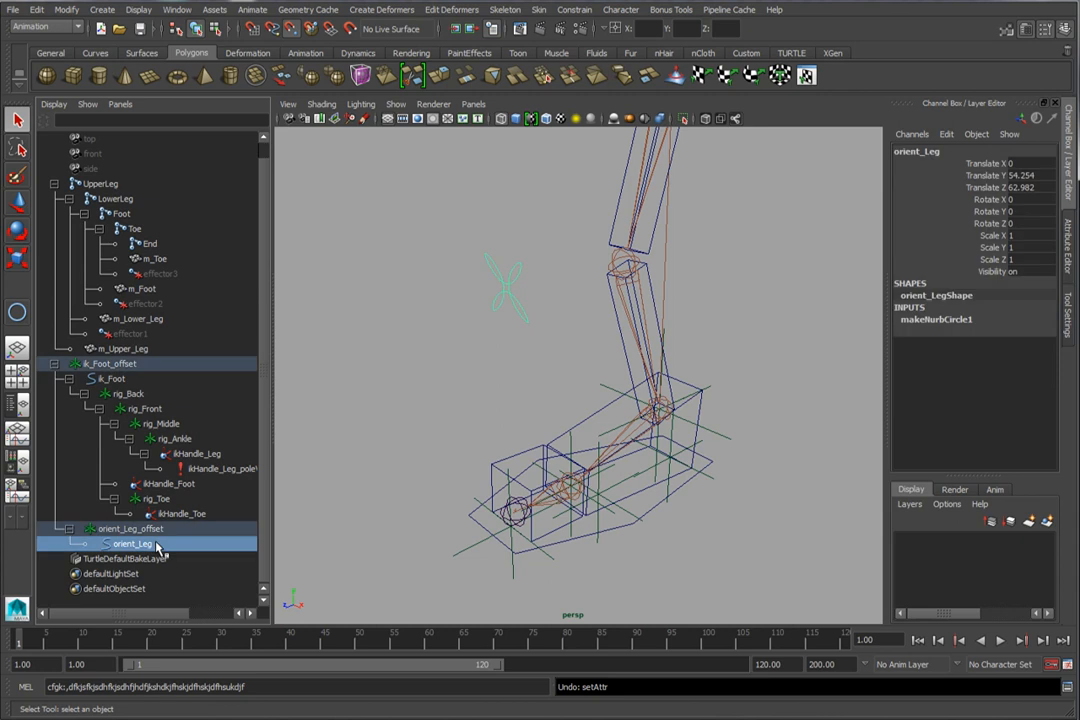
left_click(66, 9)
left_click(92, 61)
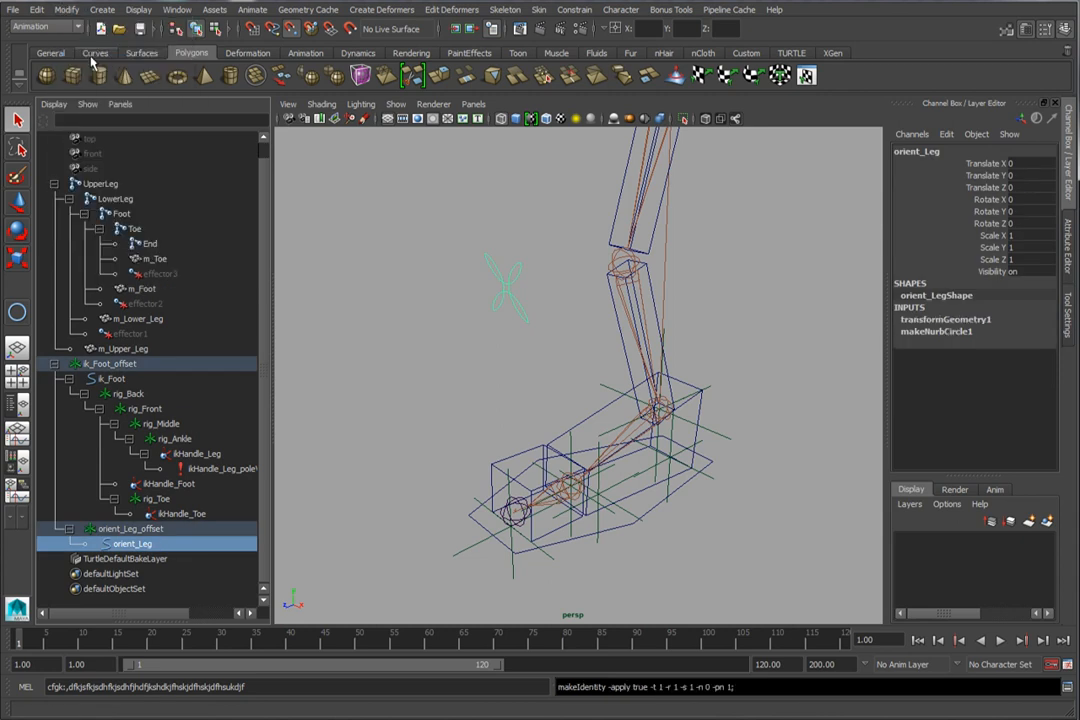
Step: Reapply the pole vector constraint from orient_Leg to ikHandle_Leg
left_click(470, 292)
left_click(490, 290)
left_click(660, 405, "shift")
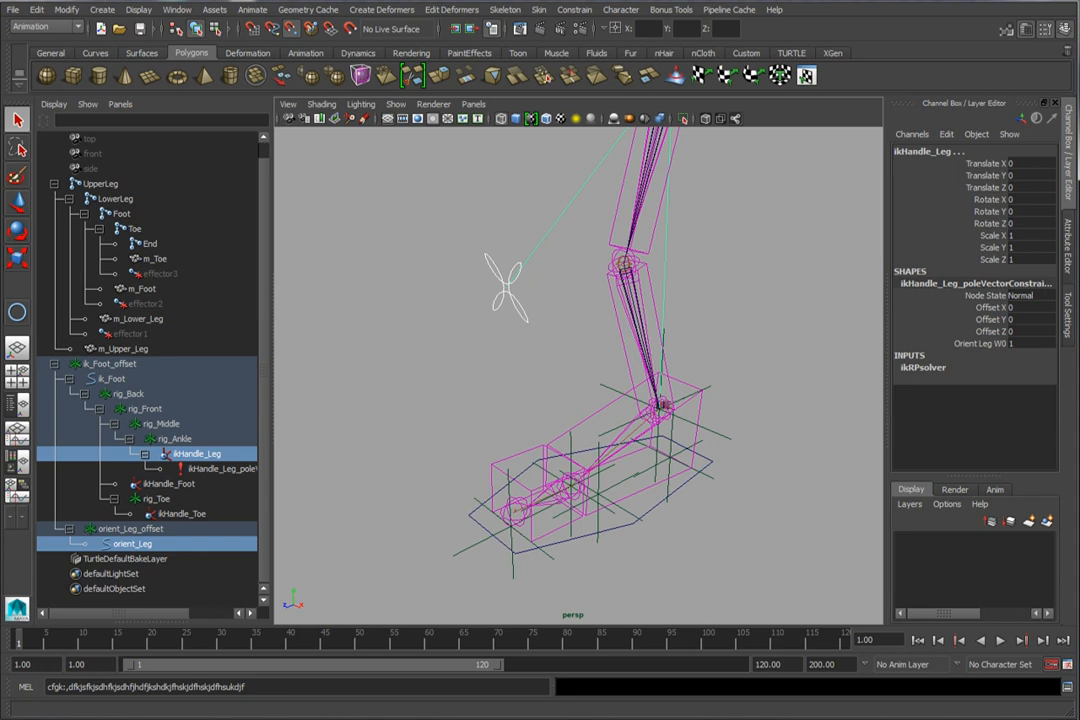
left_click(574, 9)
left_click(590, 176)
Step: Lock and hide orient_Leg's Rotate, Scale and Visibility channels
left_click(460, 342)
left_click(507, 286)
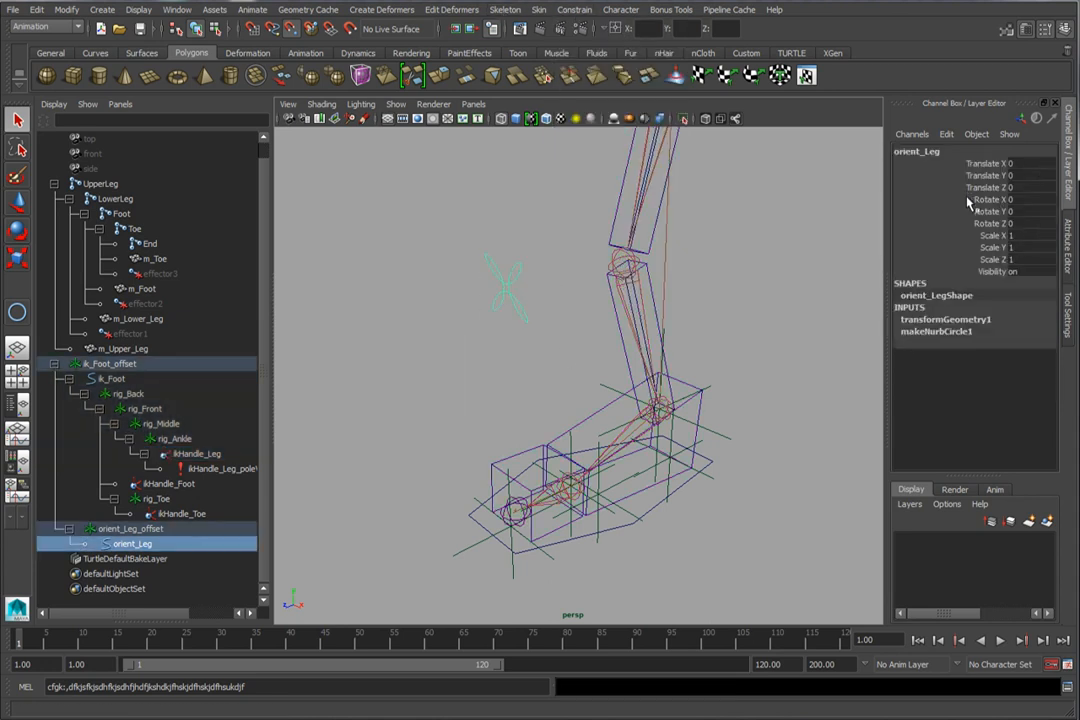
left_click_drag(986, 201, 985, 277)
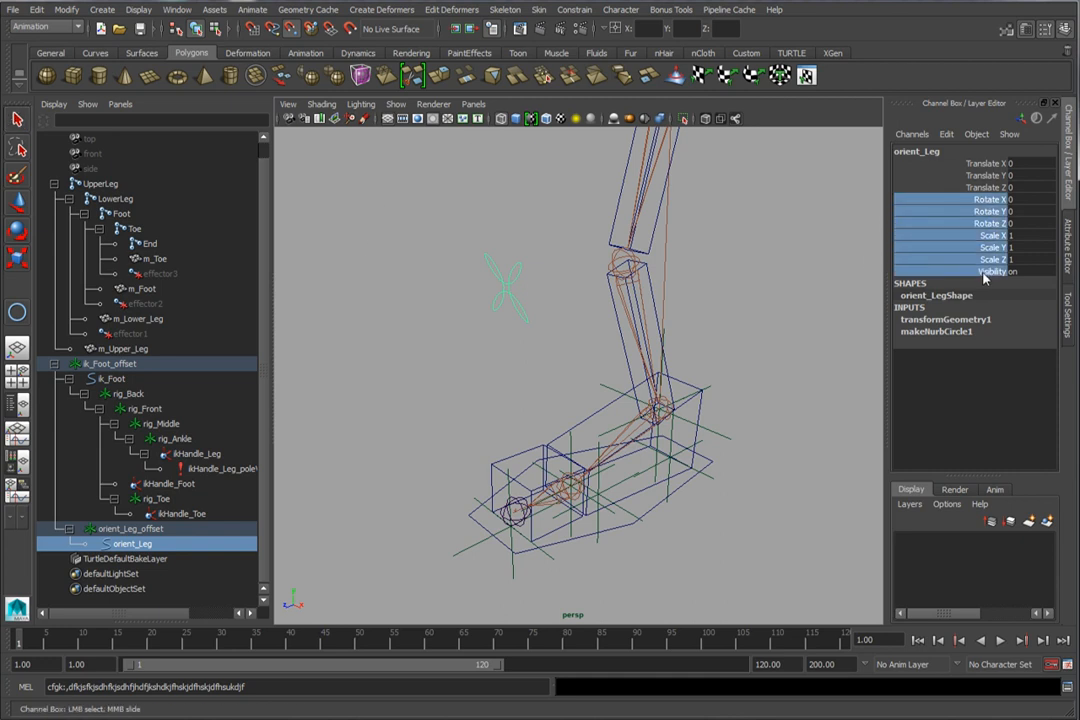
right_click_drag(986, 277, 1040, 600)
middle_click_drag(540, 464, 538, 445, "alt")
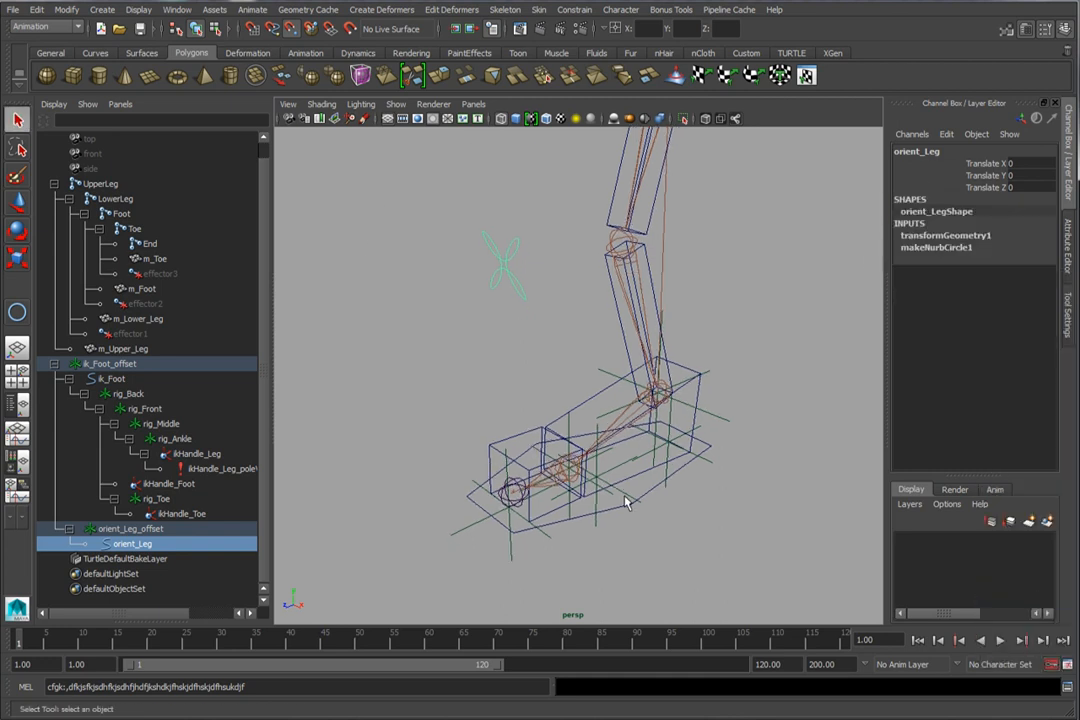
Step: Hide ik_Foot's Scale X, Y, Z and Visibility channels, and clear the selection
left_click(647, 497)
left_click(649, 497)
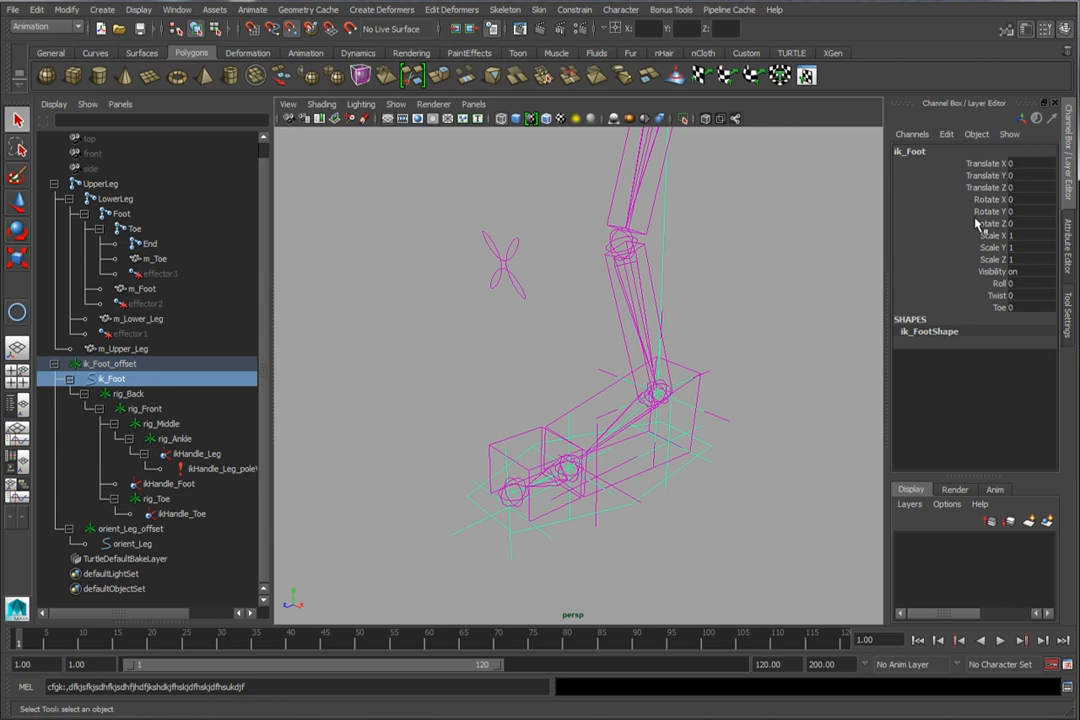
left_click_drag(982, 236, 983, 268)
right_click(983, 270)
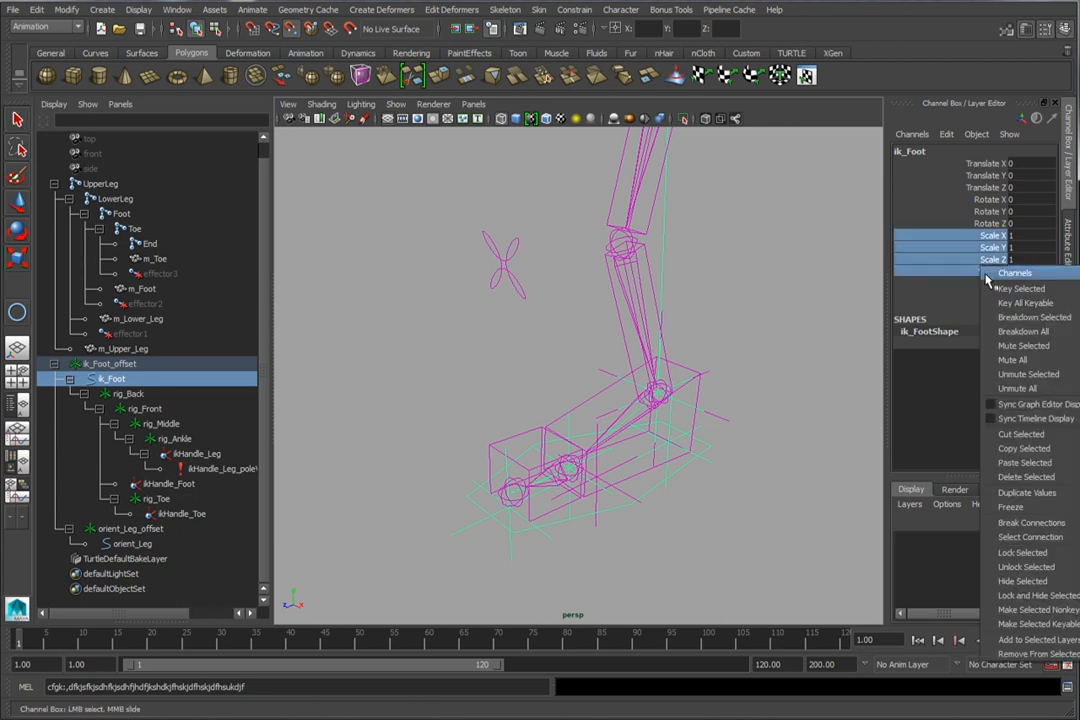
left_click(1025, 583)
left_click_drag(702, 385, 529, 386, "alt")
left_click_drag(439, 369, 472, 481, "alt")
left_click(634, 525)
Step: Set rig_Back's Visibility to off to hide the foot rig locators and IK handles
mouse_move(607, 430)
left_mouse_down("alt")
mouse_move(572, 428)
mouse_move(601, 427)
left_mouse_up("alt")
mouse_move(445, 342)
middle_mouse_down("alt")
mouse_move(458, 335)
mouse_move(450, 346)
middle_mouse_up("alt")
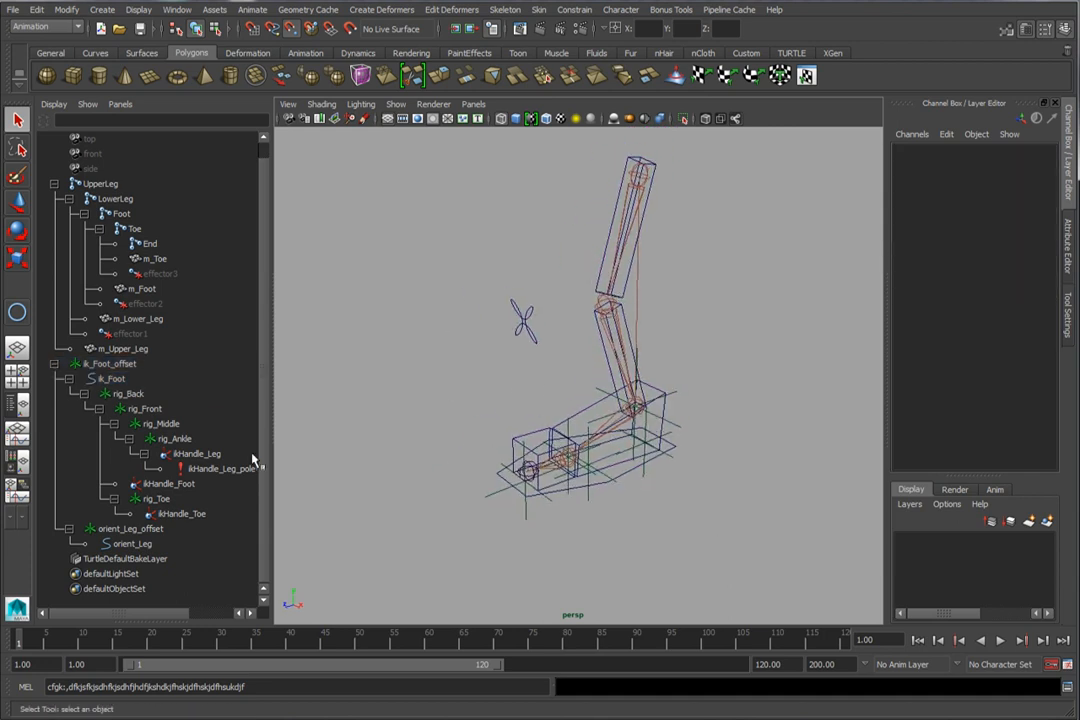
left_click(127, 393)
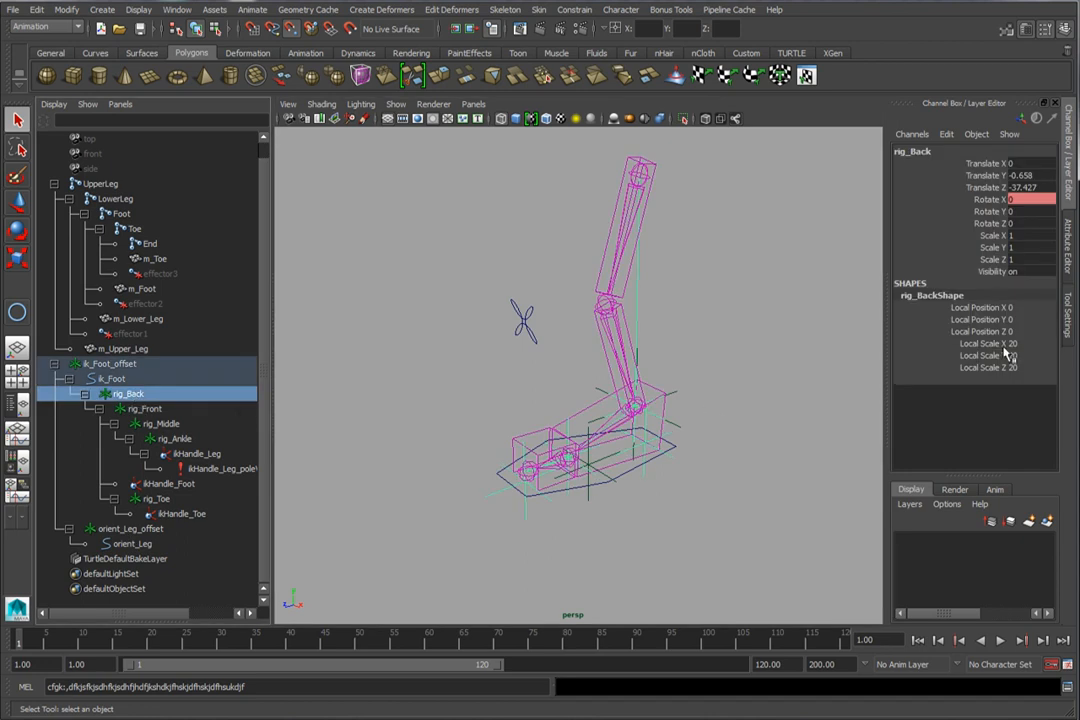
double_click(1031, 271)
type("0")
key("Return")
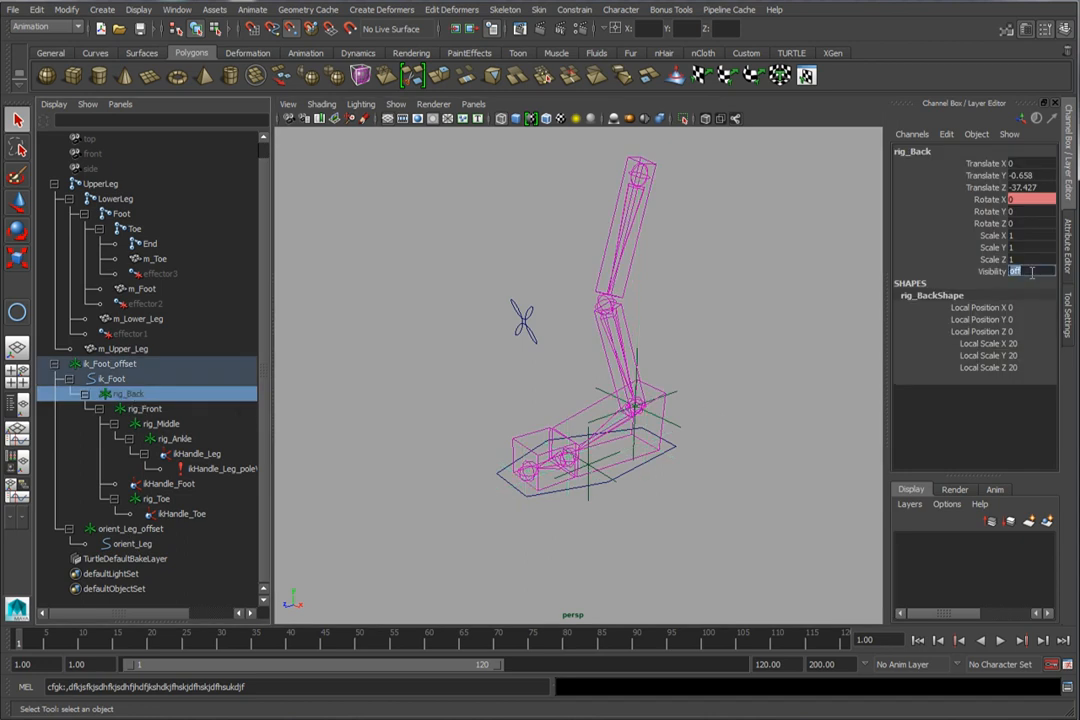
Step: Try switching ik_Foot_offset's Visibility off, and turn it back on
left_click_drag(600, 378, 582, 440, "alt")
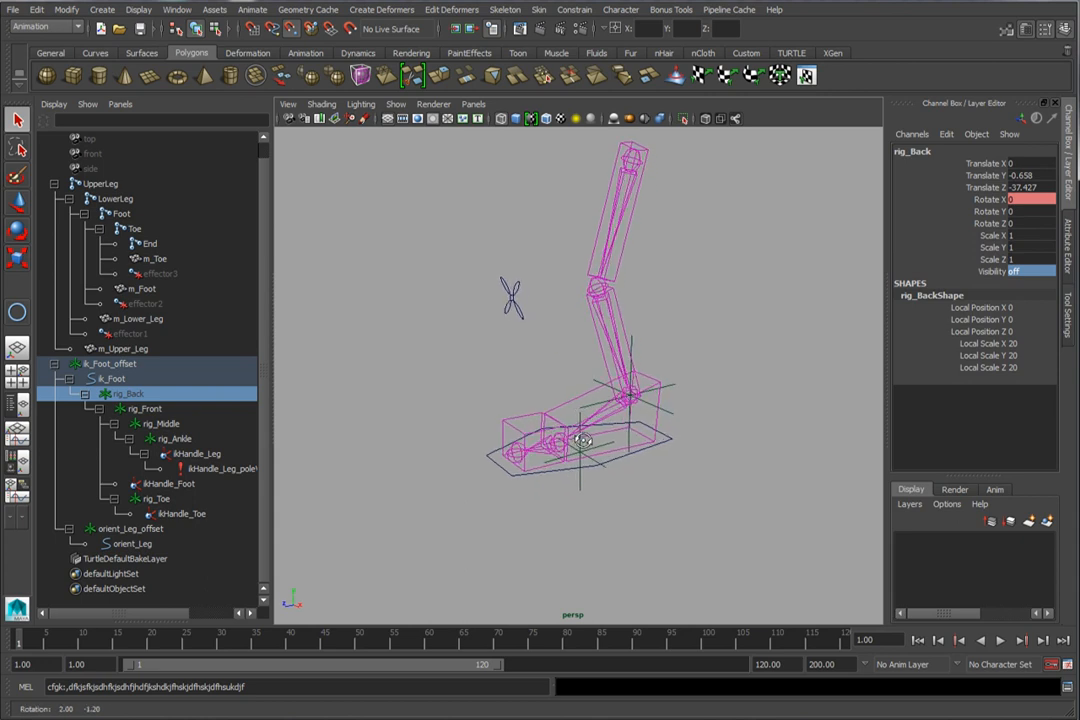
left_click(118, 365)
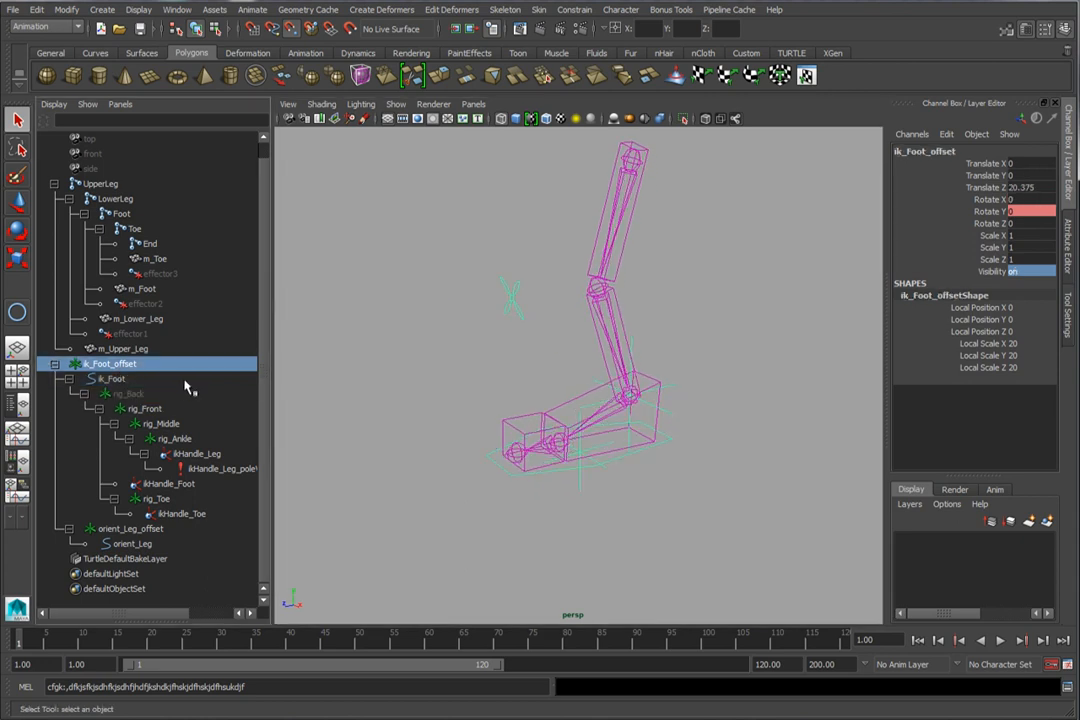
left_click(1037, 271)
type("0")
key("Return")
type("1")
key("Return")
Step: Turn off Visibility in the Object Display settings of ik_Foot_offsetShape
left_click_drag(507, 391, 563, 375, "alt")
key("ctrl+a")
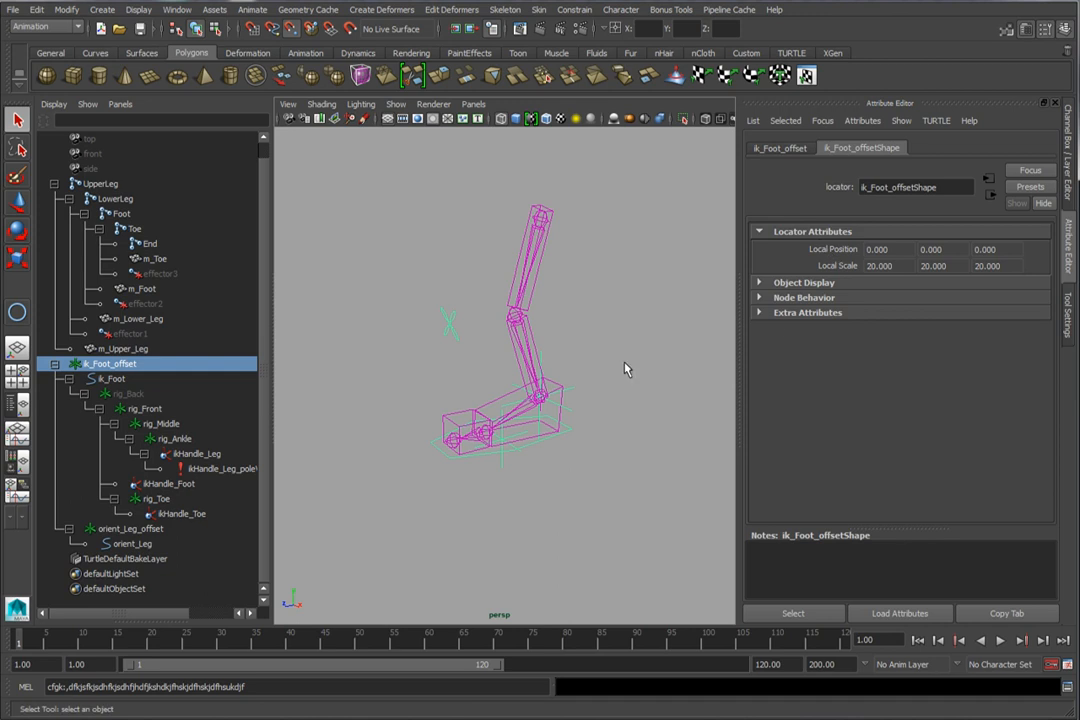
left_click(805, 285)
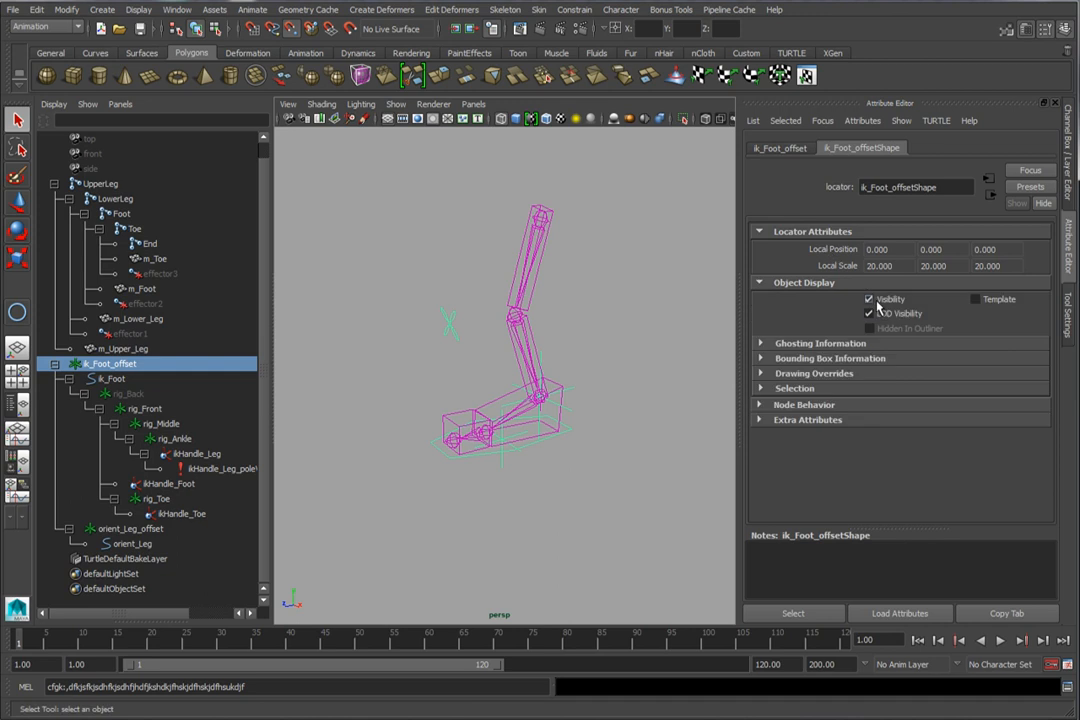
left_click(892, 305)
mouse_move(516, 496)
left_mouse_down("alt")
mouse_move(508, 478)
mouse_move(496, 490)
left_mouse_up("alt")
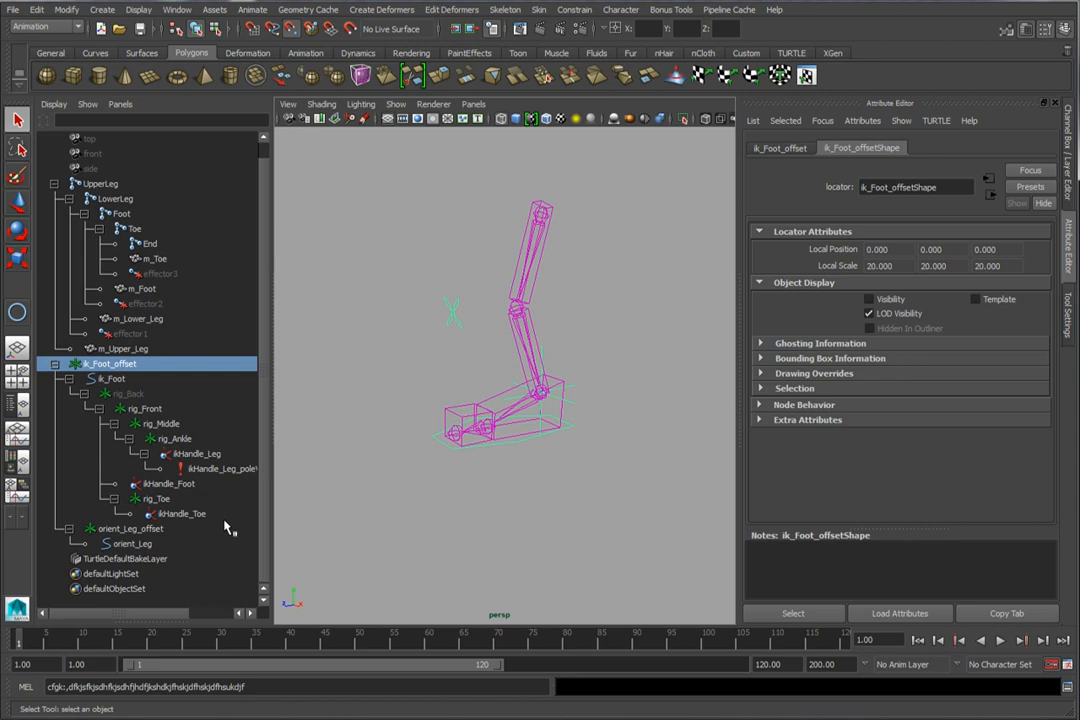
Step: Turn off Visibility for orient_Leg_offsetShape, and return to the object's channels
left_click(160, 530)
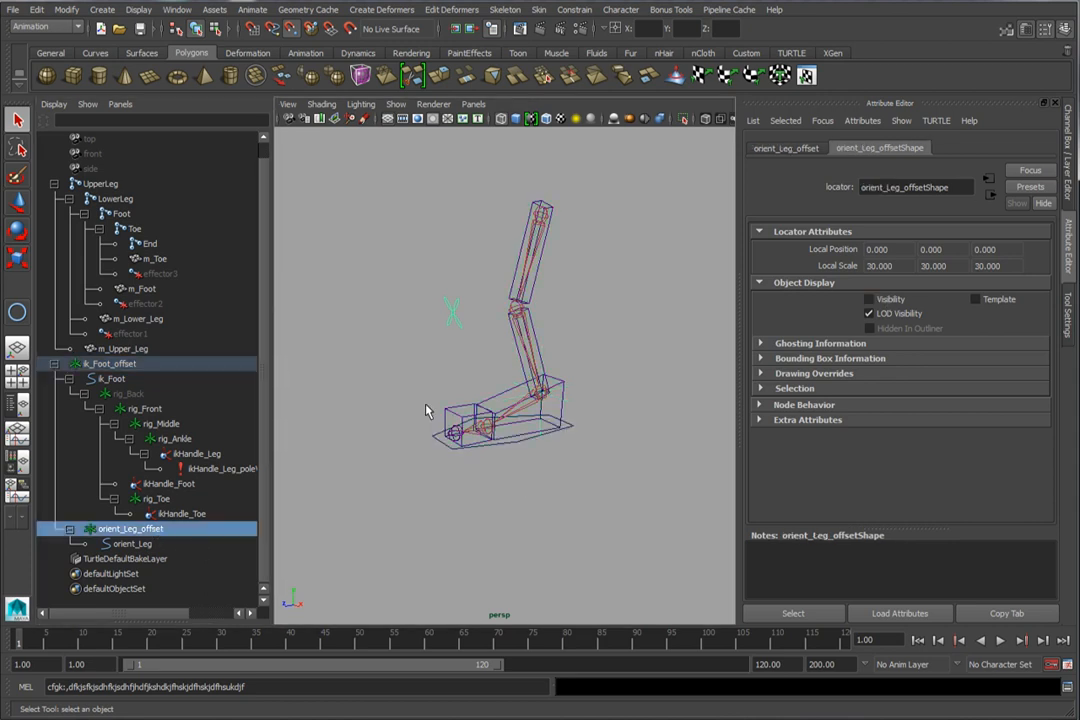
left_click_drag(429, 410, 436, 422, "alt")
key("ctrl+a")
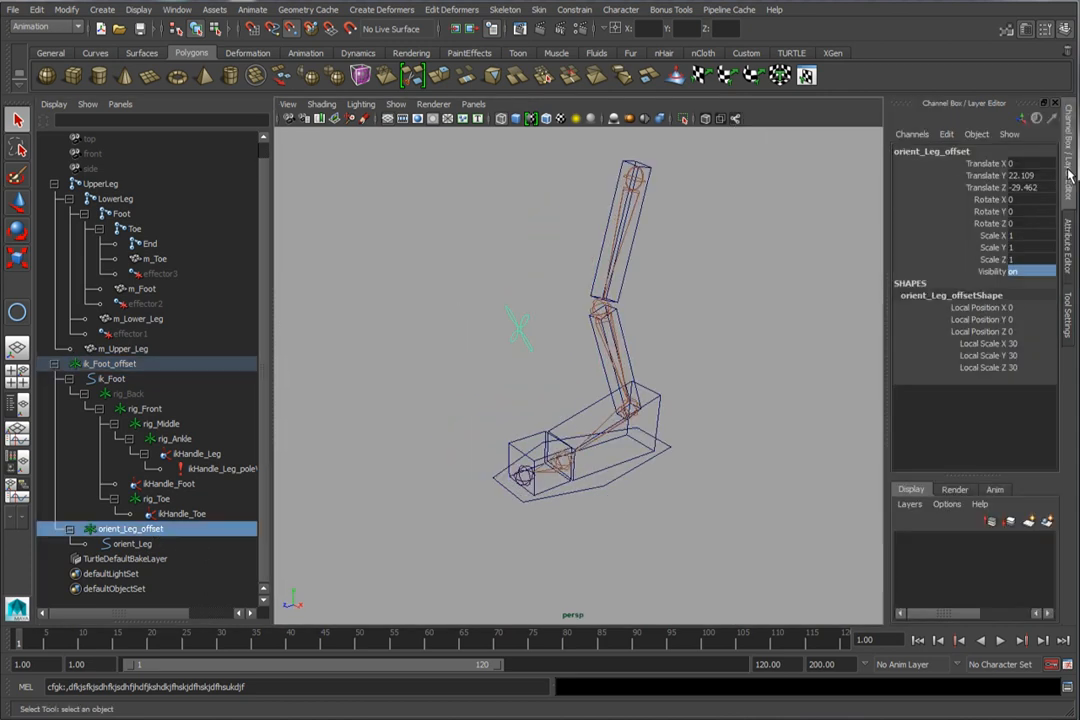
Step: Show the leg in shaded display and select the foot and orient_Leg control curves in turn to check them
key("5")
left_click_drag(627, 330, 610, 357, "alt")
left_click(532, 420)
left_click(587, 477)
left_click_drag(581, 496, 572, 484, "alt")
left_click(474, 342)
left_click_drag(474, 368, 698, 480, "alt")
left_click(578, 507)
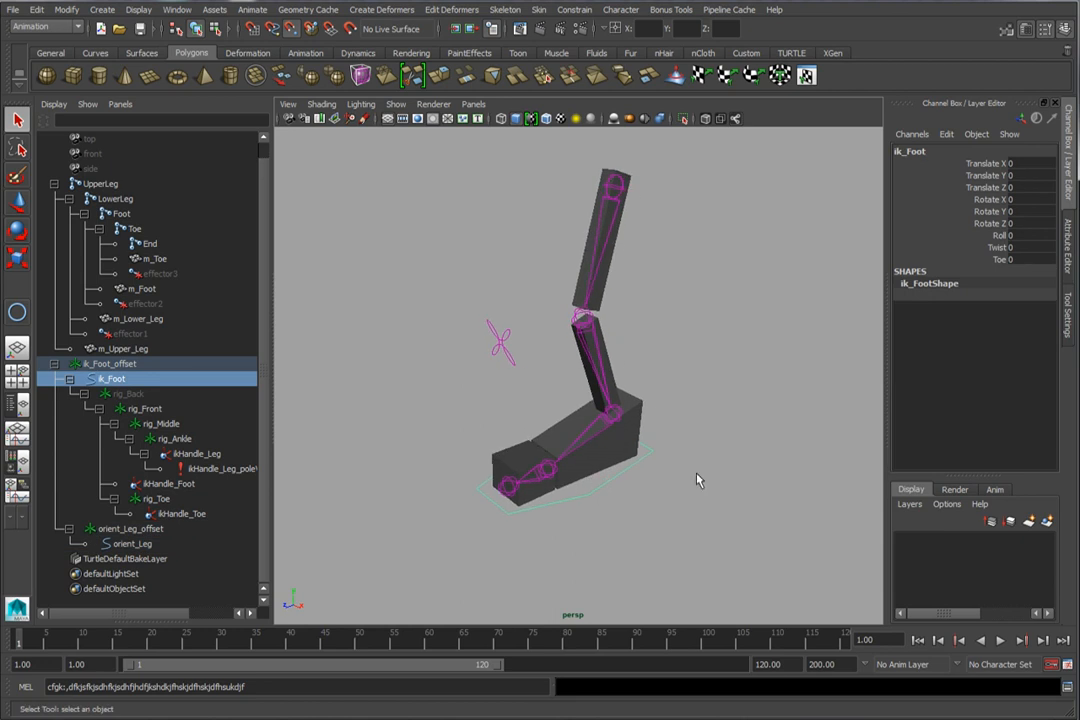
left_click(485, 369)
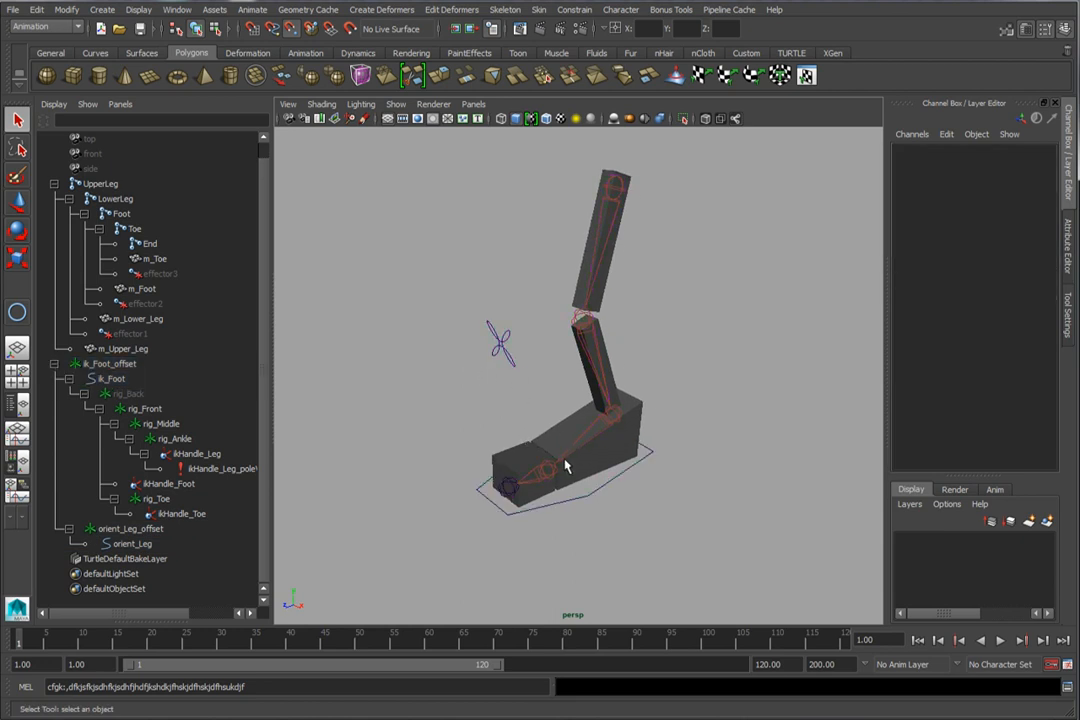
Step: Test the Roll, Twist and Toe attributes of the ik_Foot control, undoing the test changes
left_click_drag(595, 514, 596, 515)
left_click(1000, 235)
middle_click_drag(600, 345, 673, 296)
left_click(1000, 247)
key("ctrl+z")
left_click(995, 261)
key("ctrl+z")
Step: Test the orient_Leg pole vector control with the Move tool, and undo the move
left_click_drag(482, 334, 553, 378)
left_click(20, 231)
left_click(22, 205)
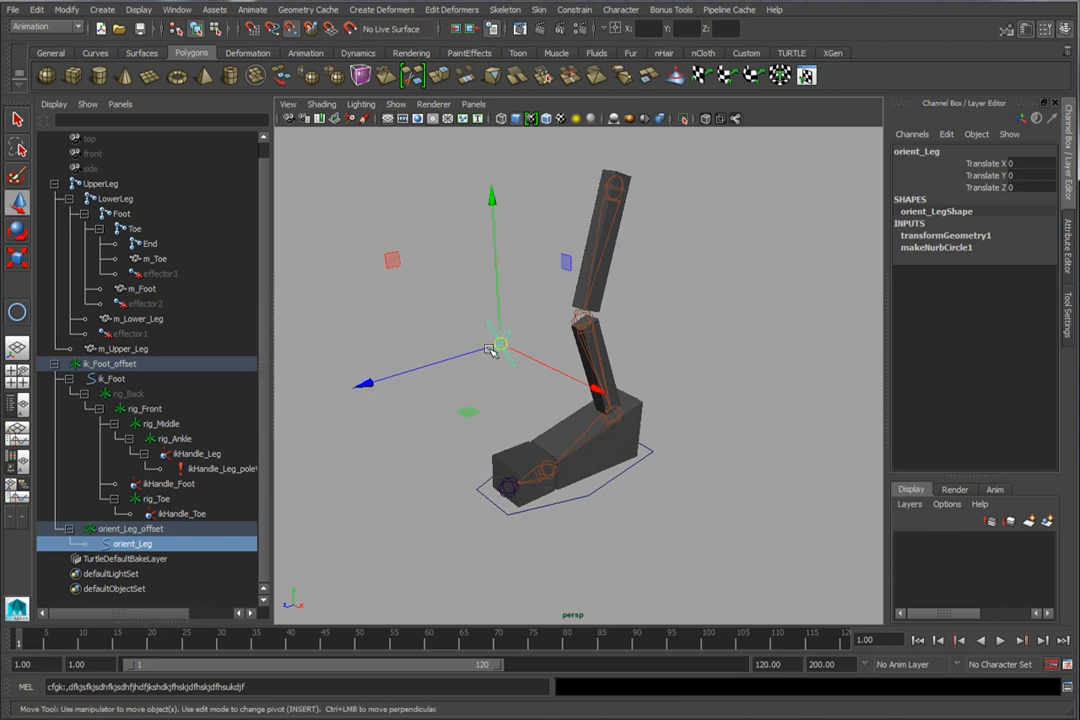
left_click_drag(522, 354, 537, 334)
key("ctrl+z")
middle_click_drag(511, 342, 509, 358, "alt")
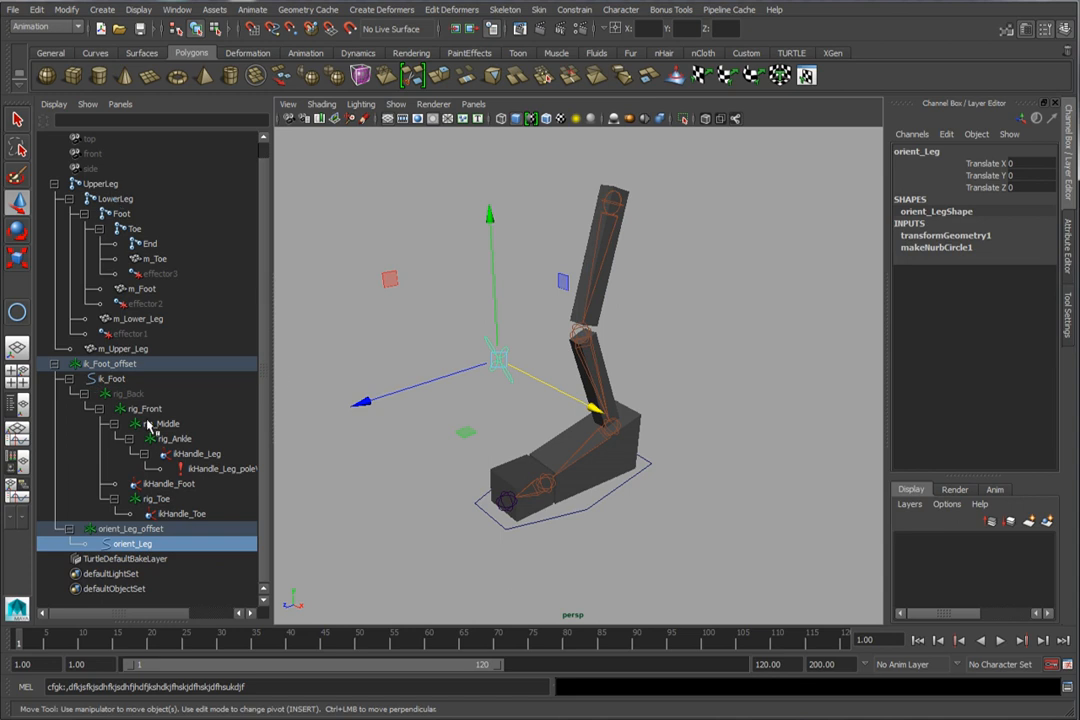
mouse_move(504, 489)
left_mouse_down("alt")
mouse_move(588, 492)
mouse_move(519, 485)
left_mouse_up("alt")
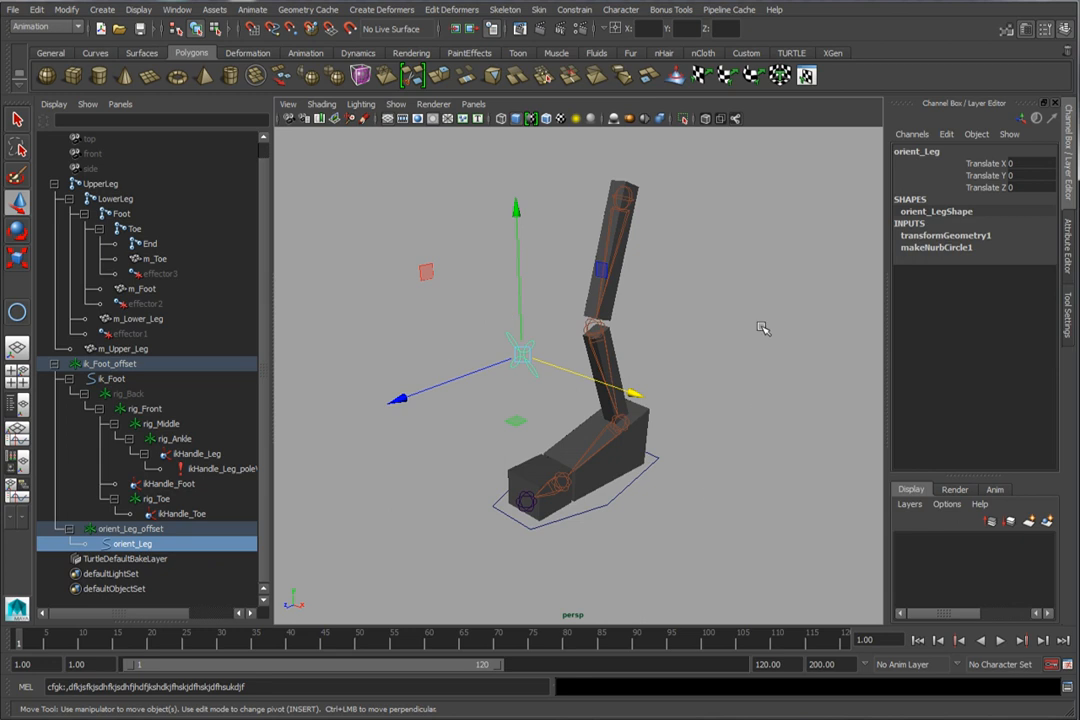
mouse_move(692, 366)
left_mouse_down("alt")
mouse_move(702, 379)
mouse_move(649, 379)
mouse_move(712, 387)
mouse_move(692, 384)
left_mouse_up("alt")
Step: Save the scene as a Maya Binary over the existing simple leg rig.mb in O:\content
left_click(12, 11)
left_click(72, 76)
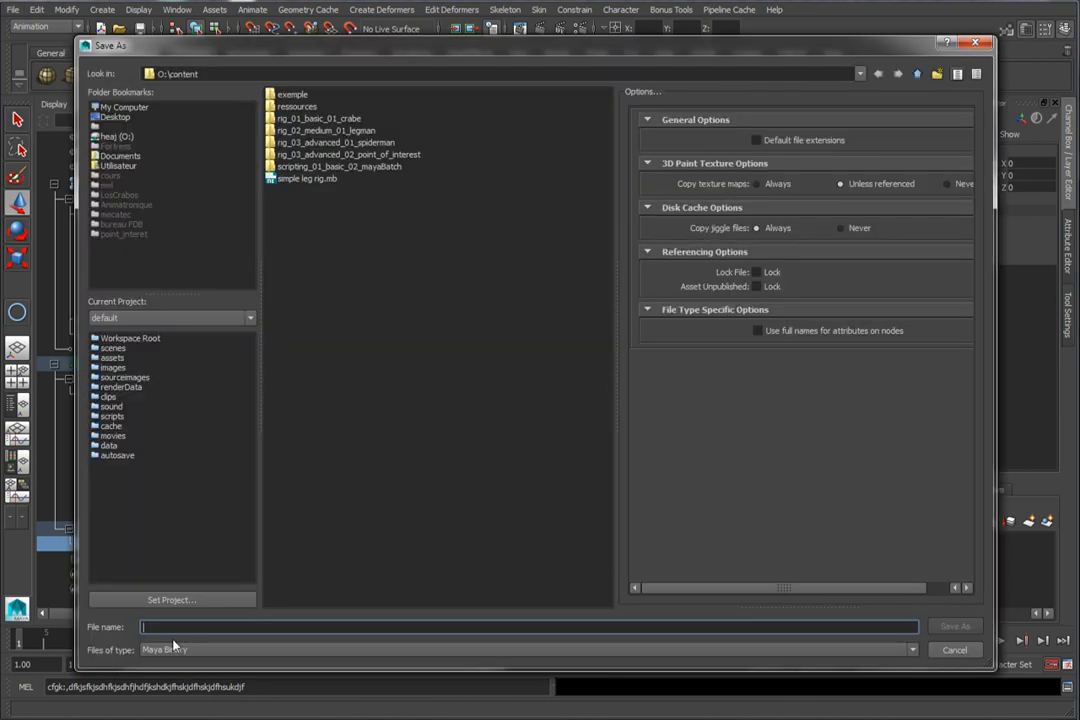
left_click(310, 179)
left_click(954, 627)
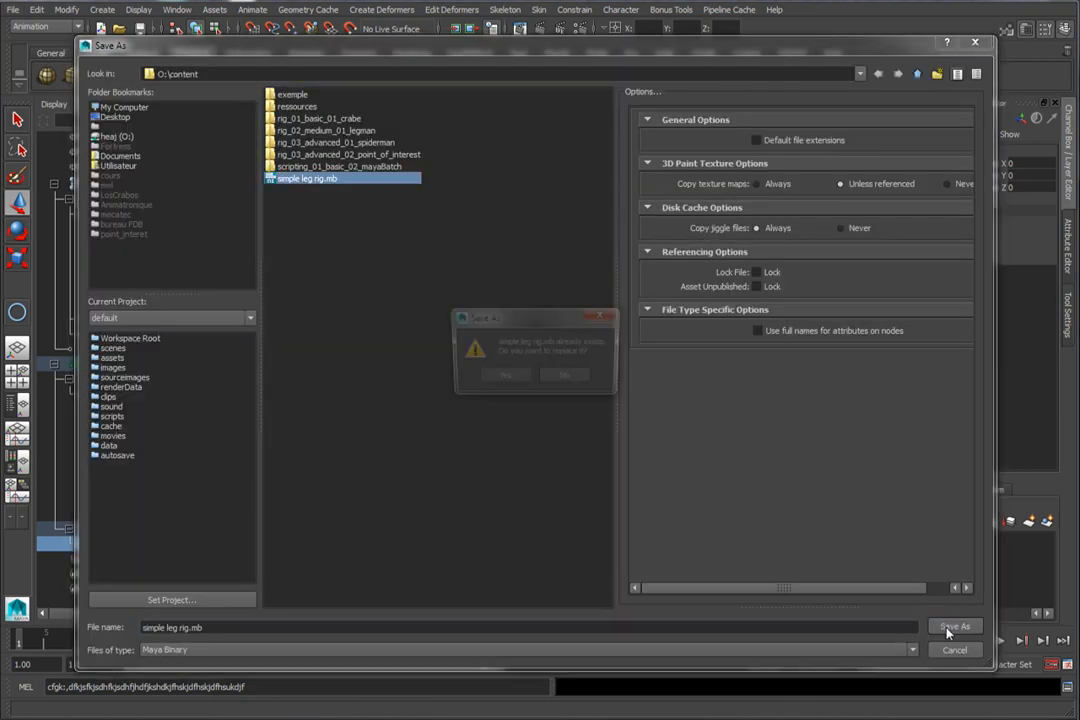
left_click(494, 411)
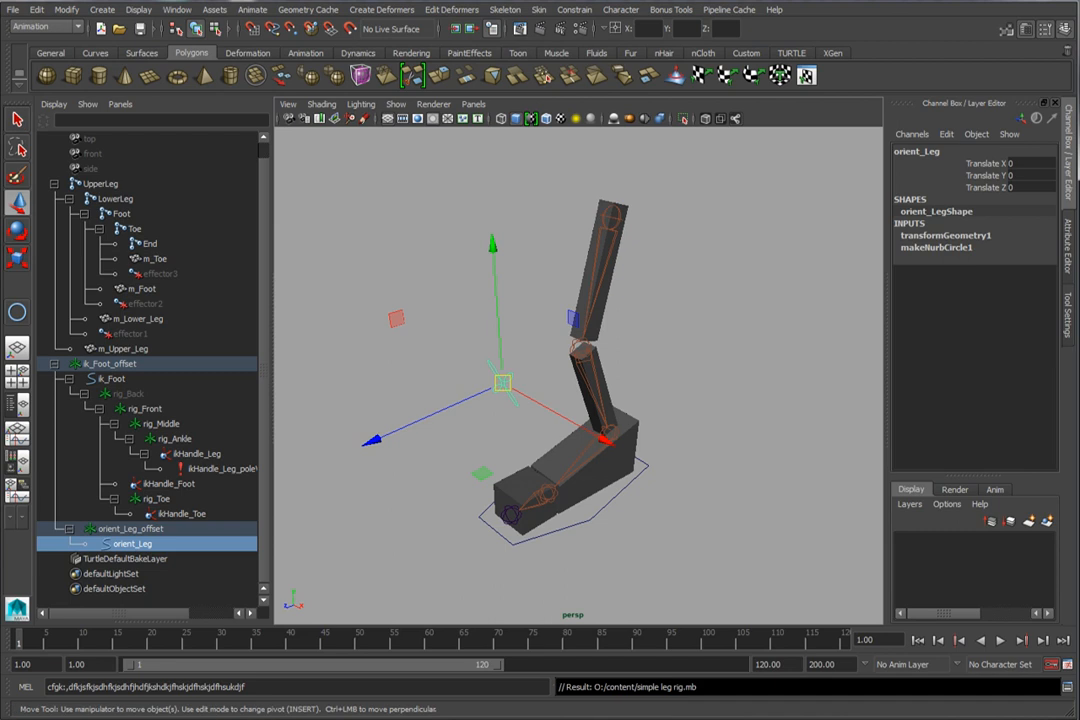